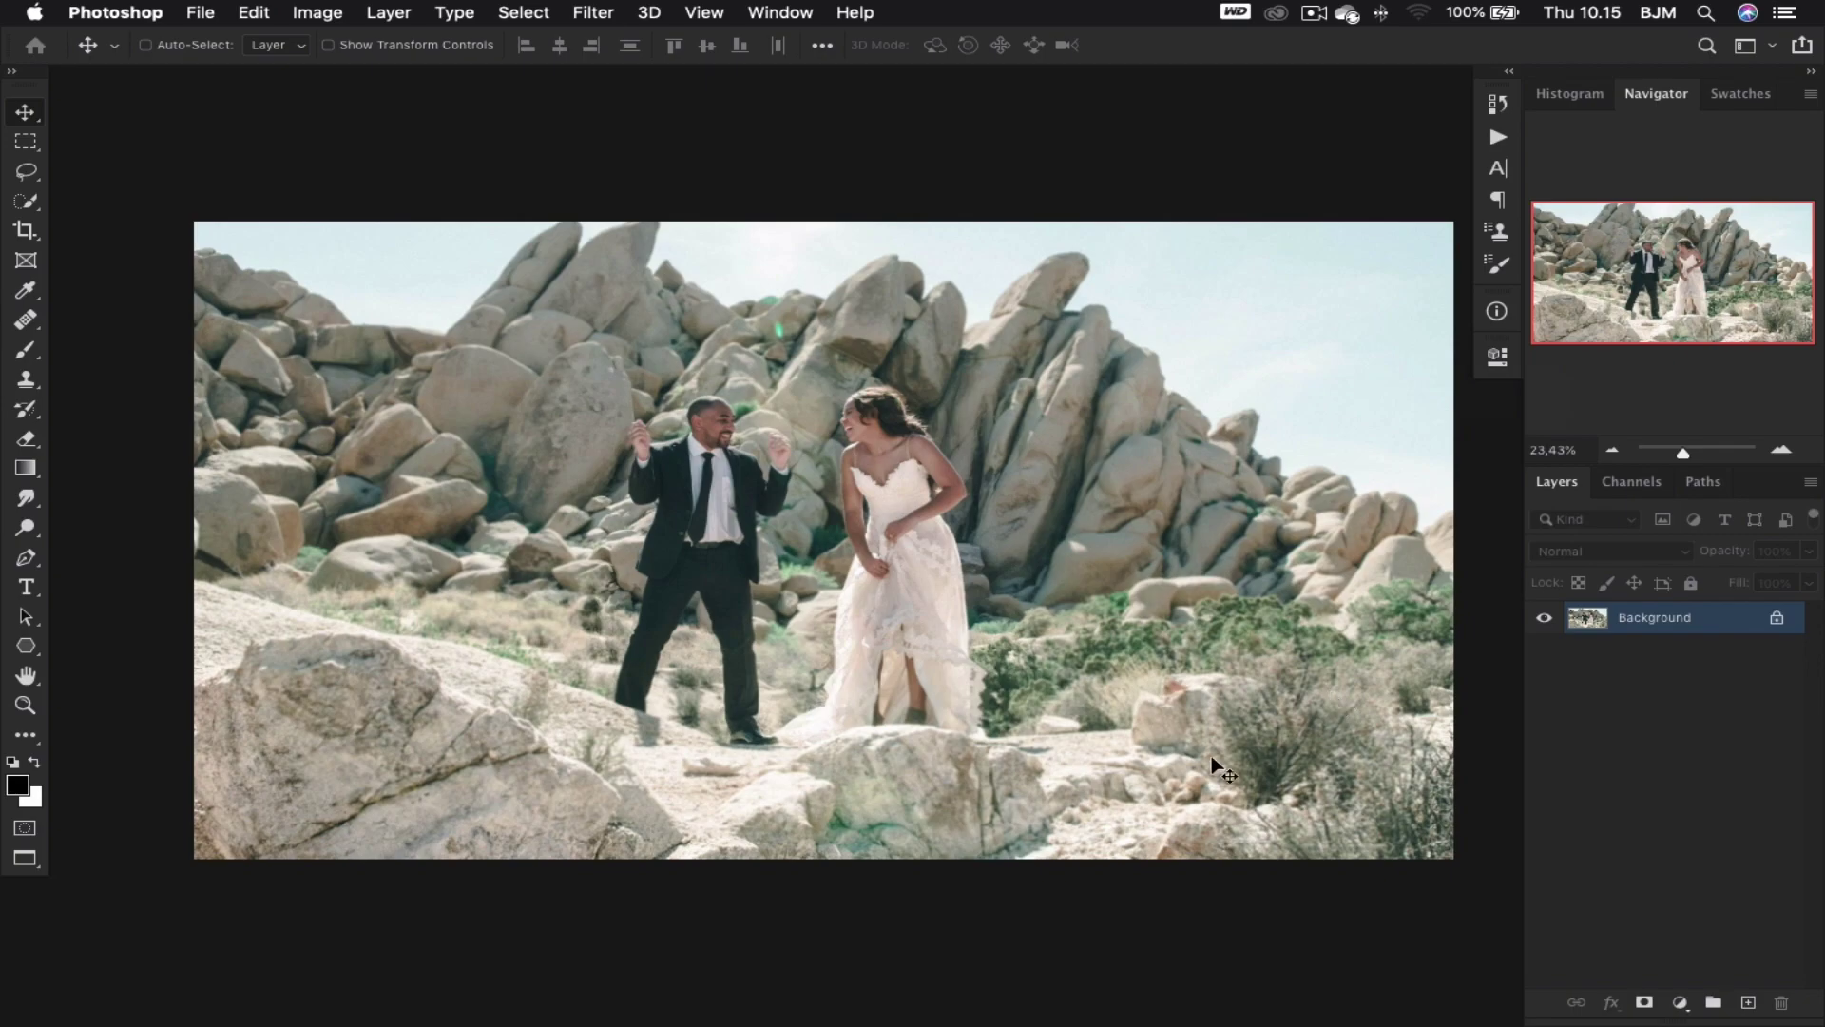
- Add a Levels 1 adjustment layer in Color Burn mode and invert its mask to black
{"action": "left_click", "coordinate": [1680, 1002]}
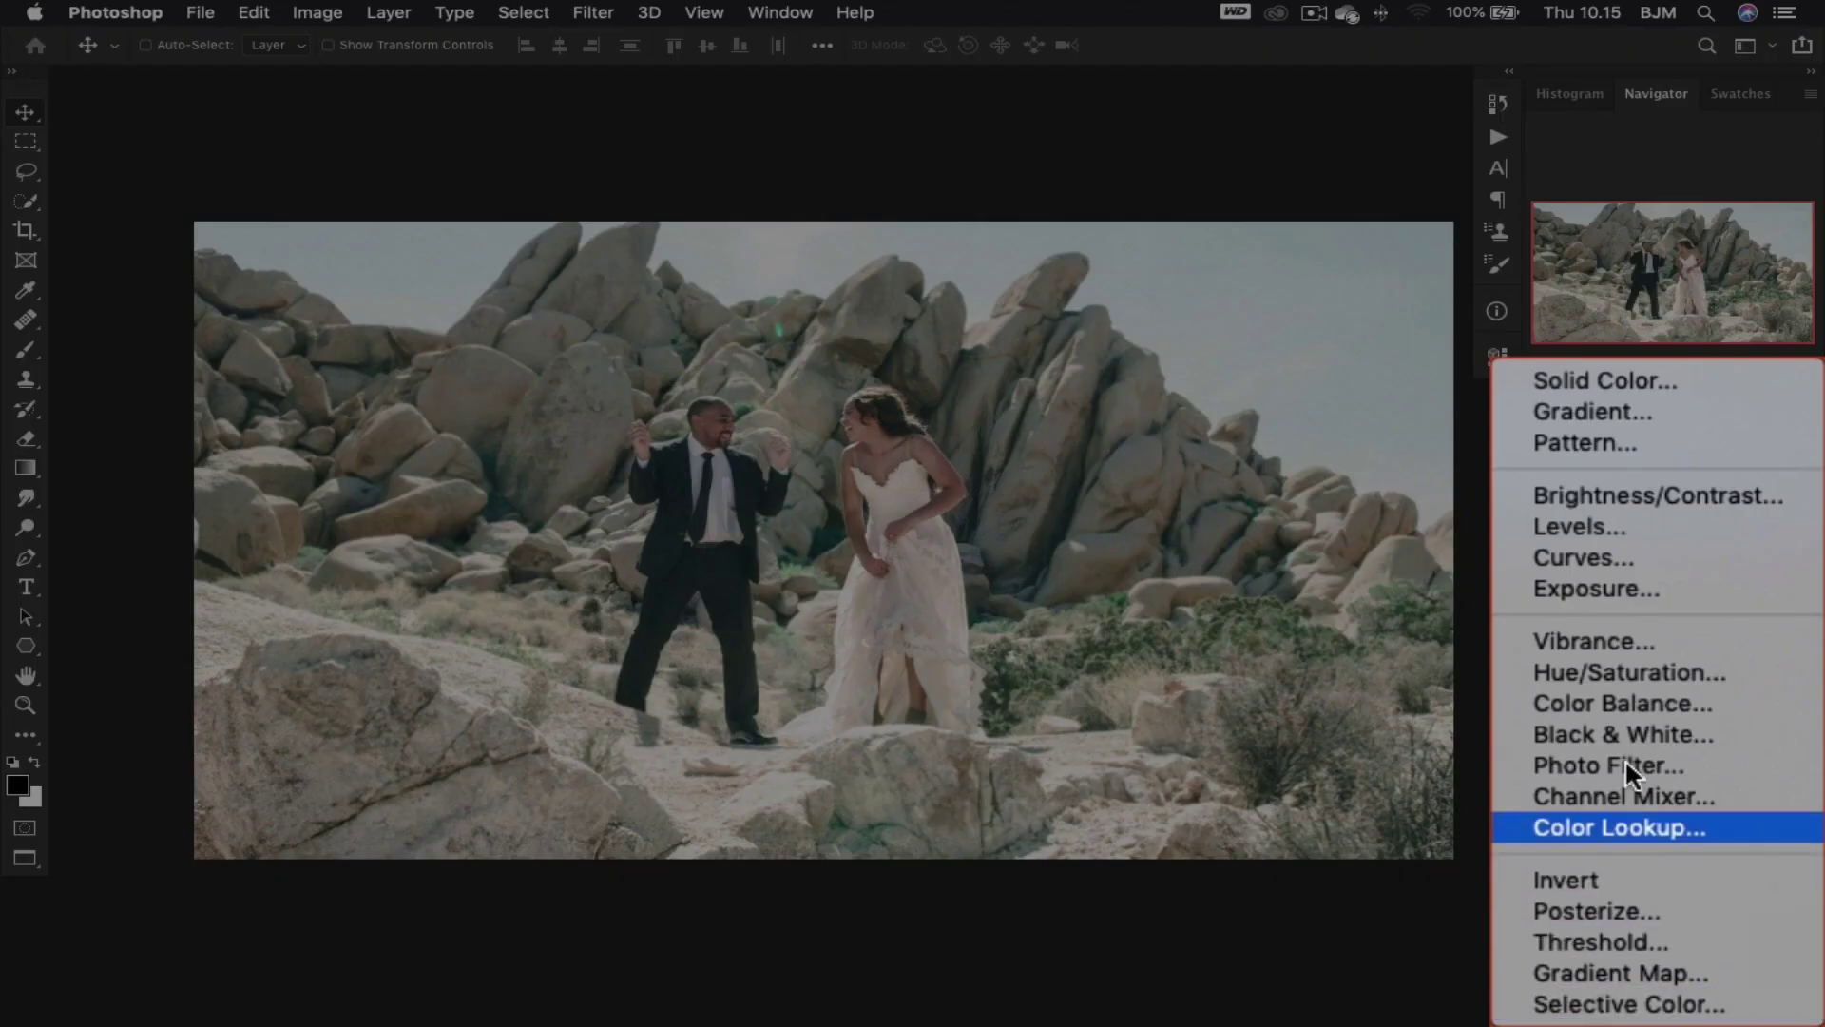
{"action": "left_click", "coordinate": [1671, 537]}
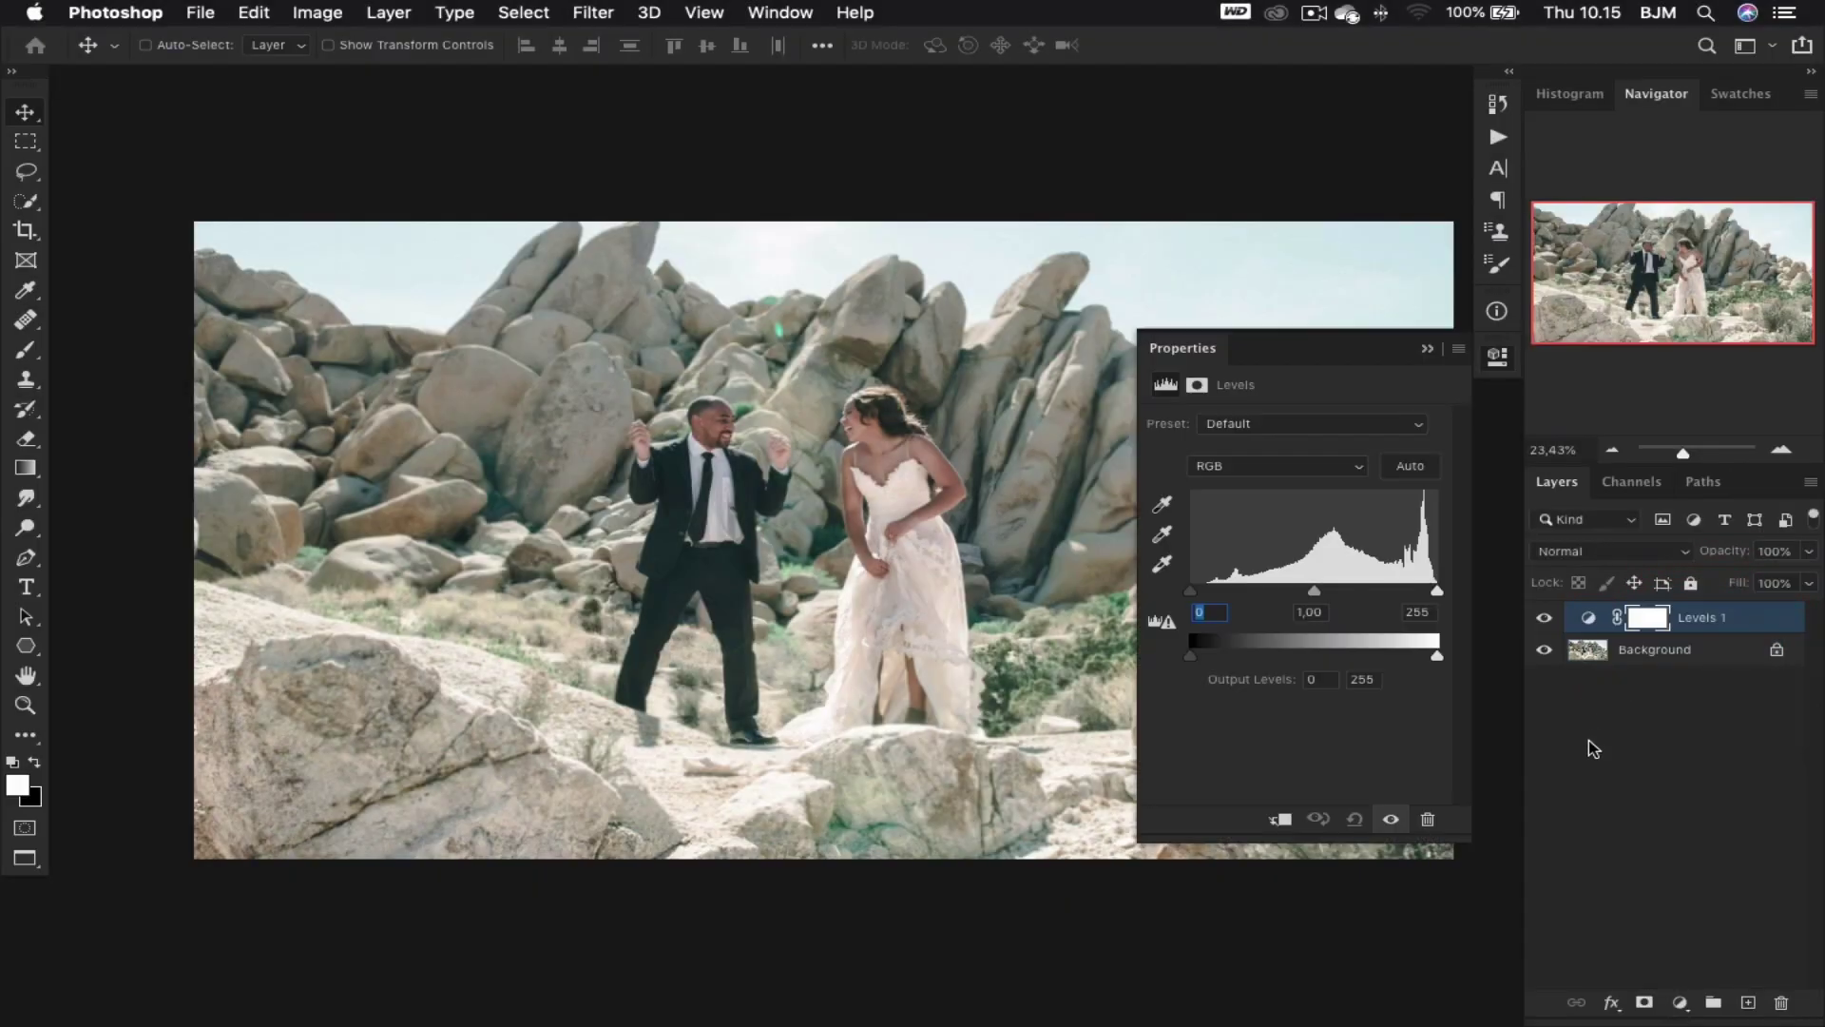
{"action": "left_click", "coordinate": [1626, 552]}
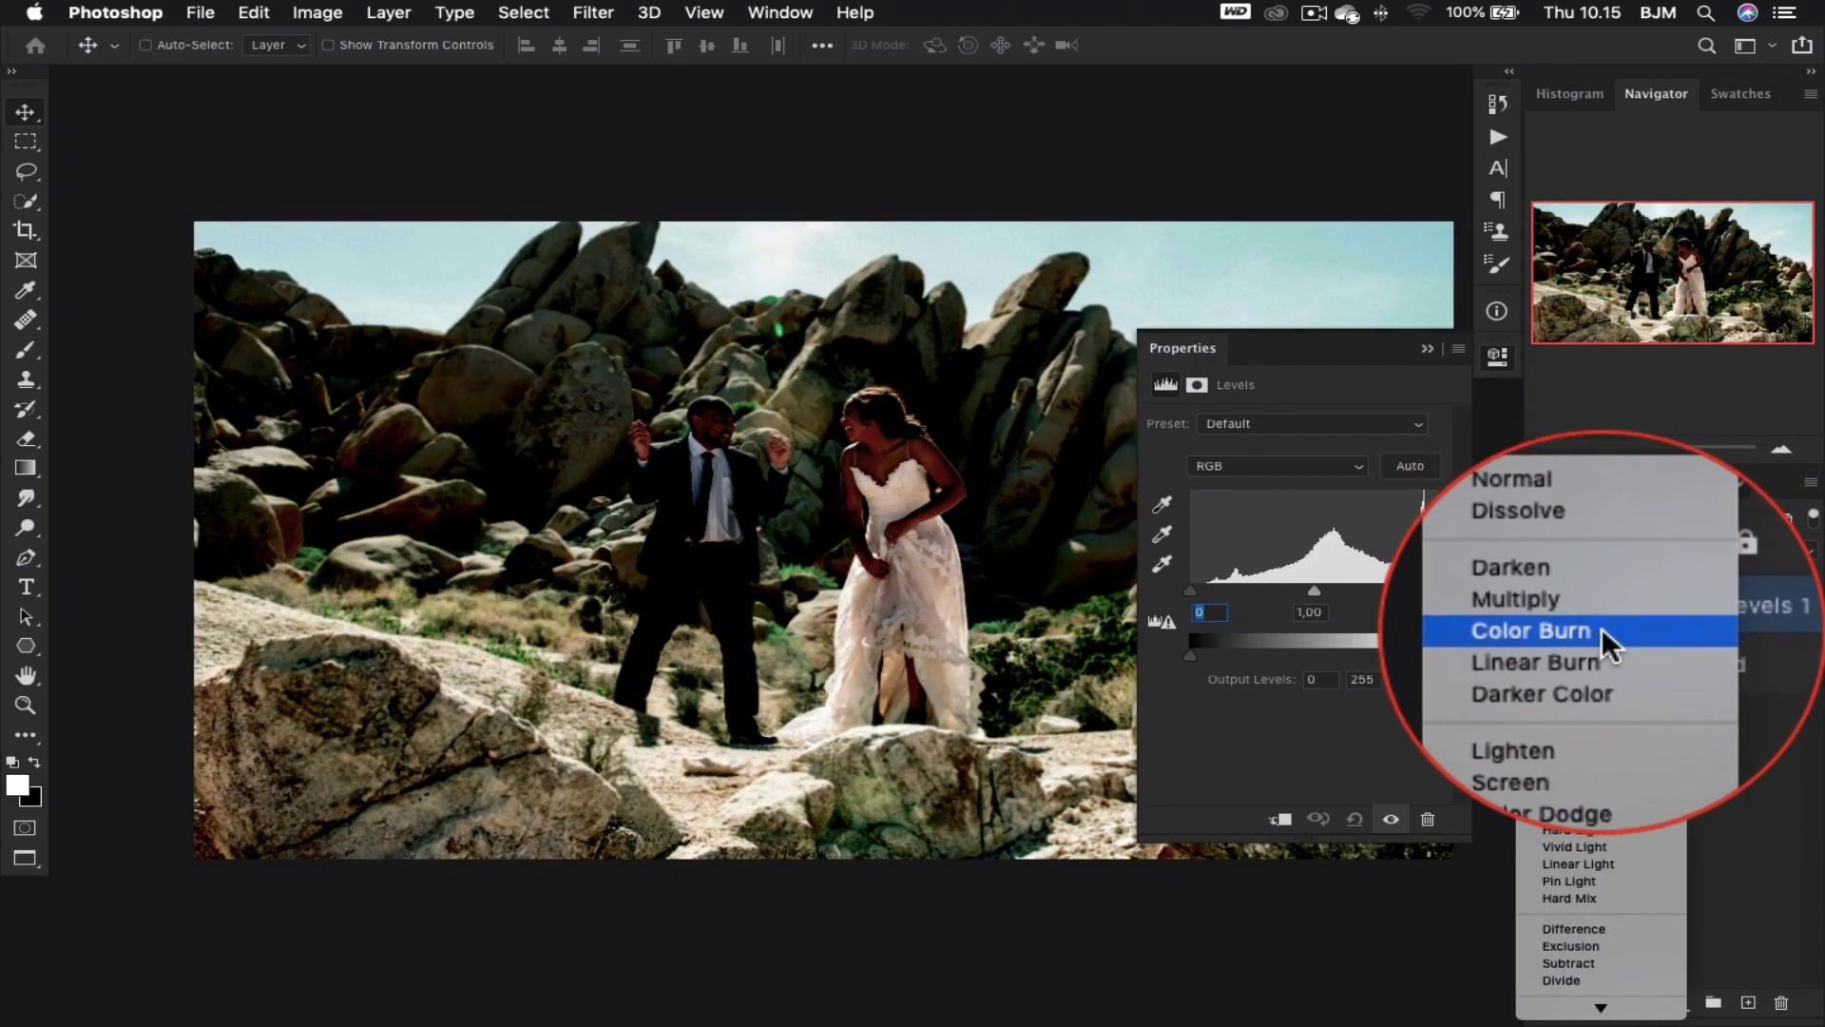
{"action": "left_click", "coordinate": [1601, 631]}
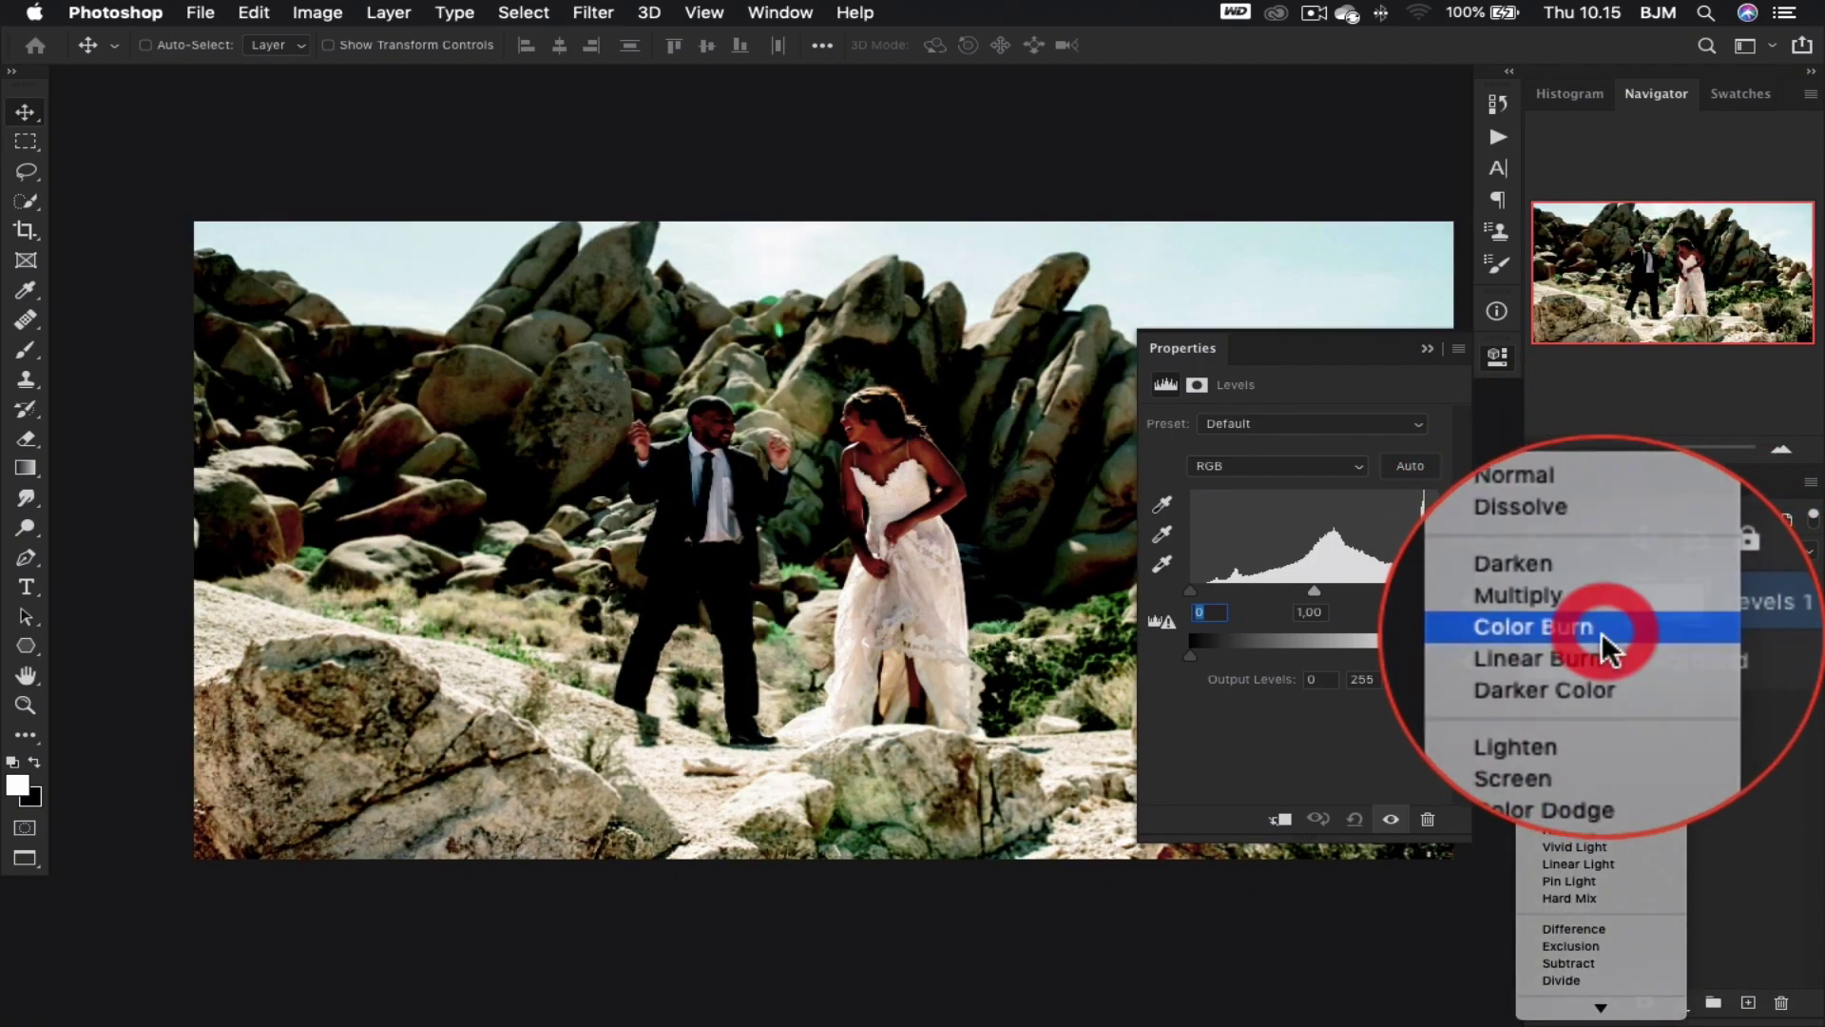
{"action": "left_click", "coordinate": [1497, 360]}
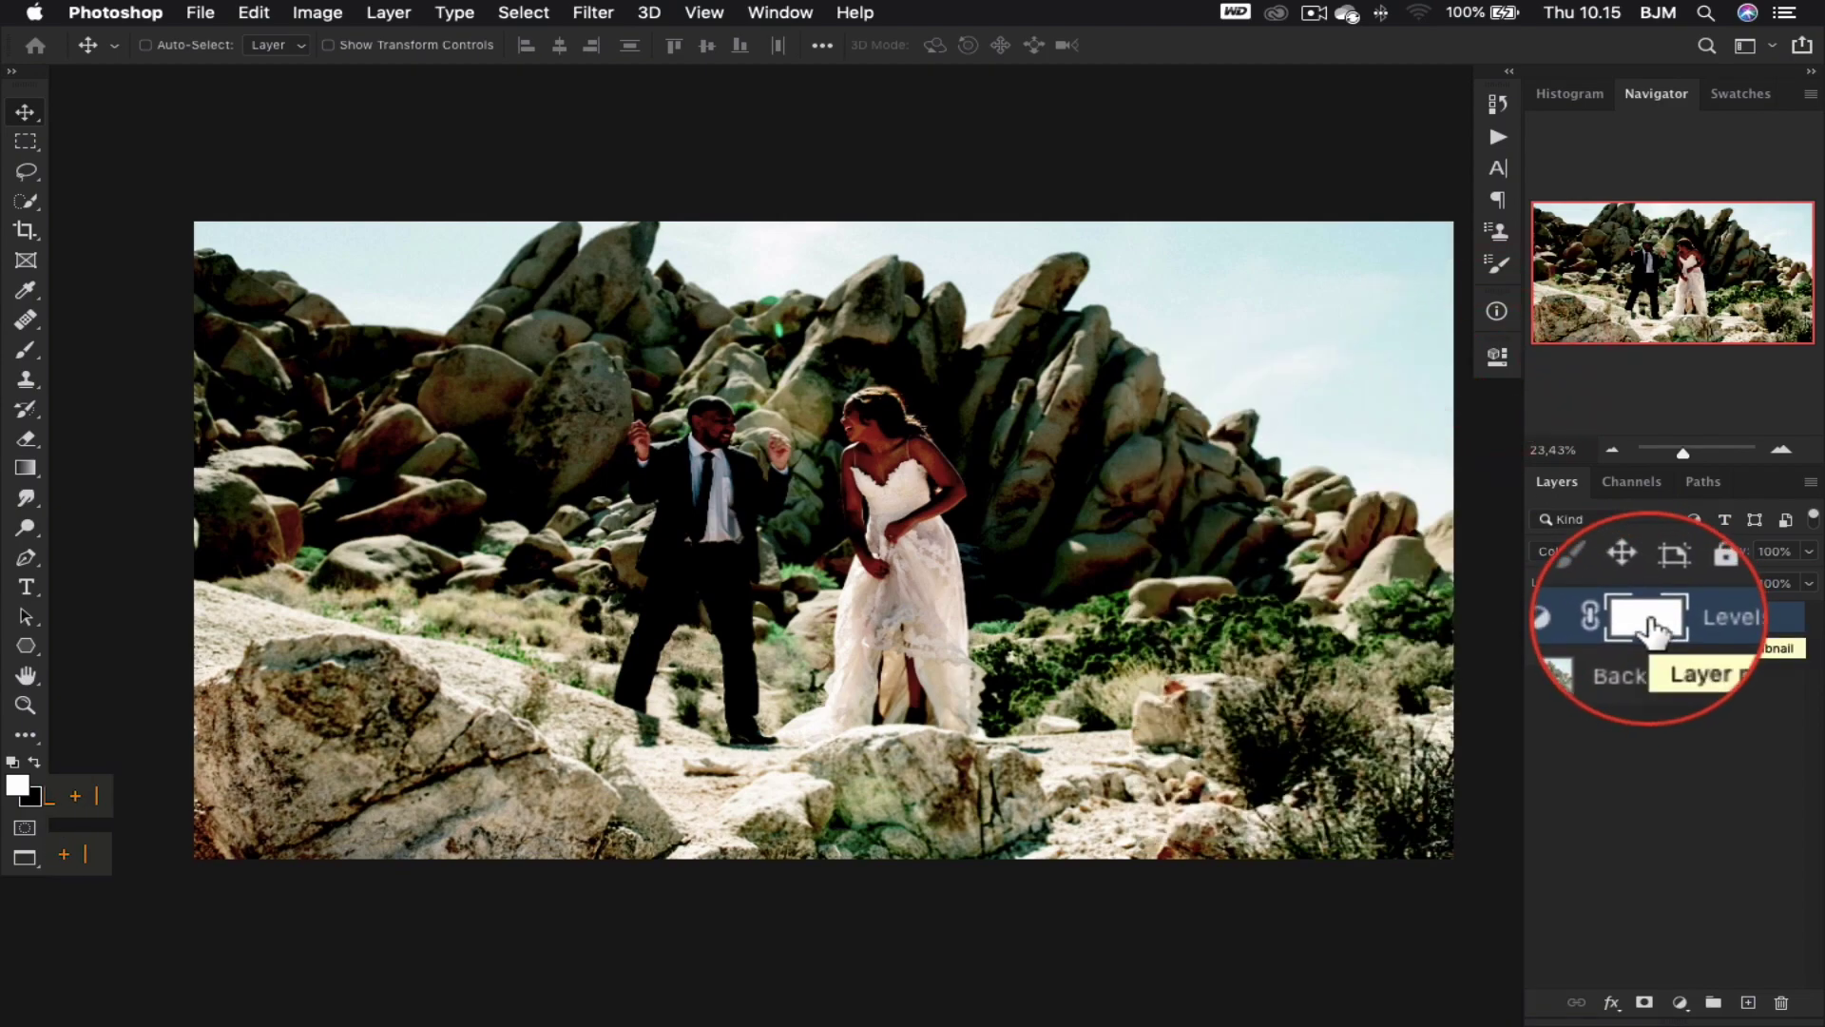
{"action": "key", "text": "super+i"}
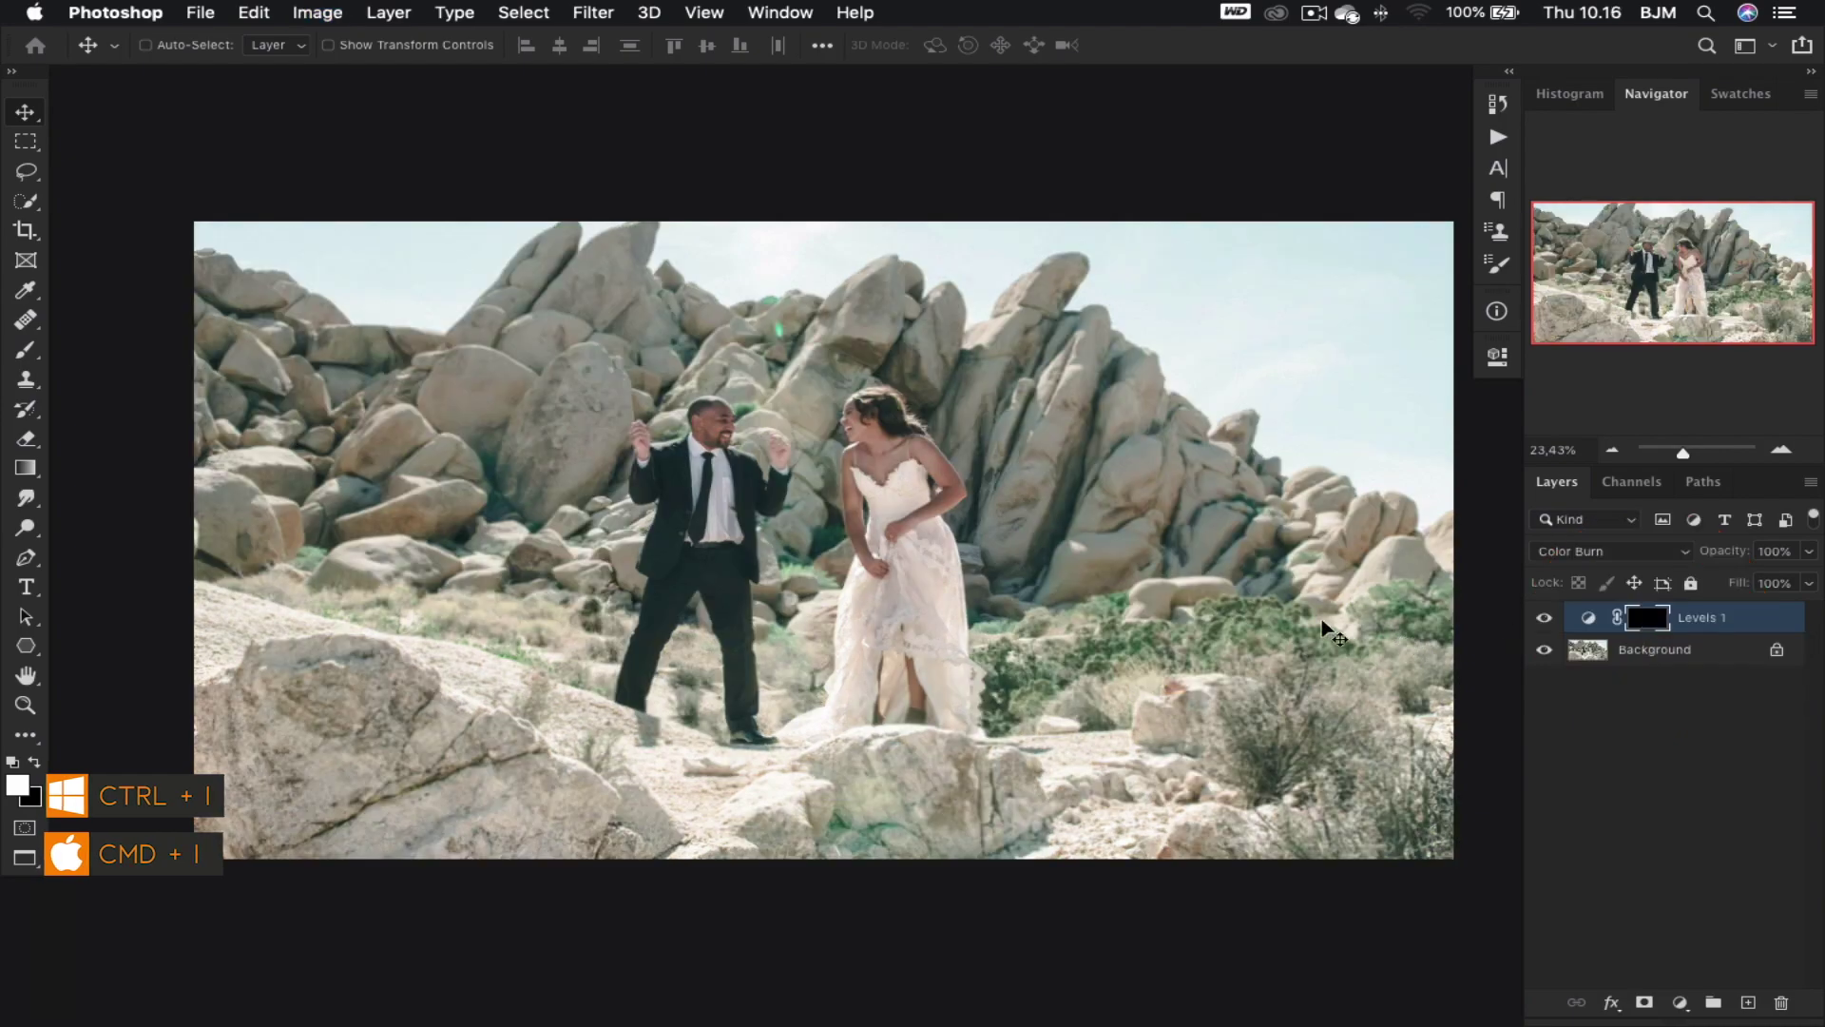
- Paint the Levels 1 effect onto the lower-left rock with a brush at flow 6
{"action": "left_click", "coordinate": [26, 350]}
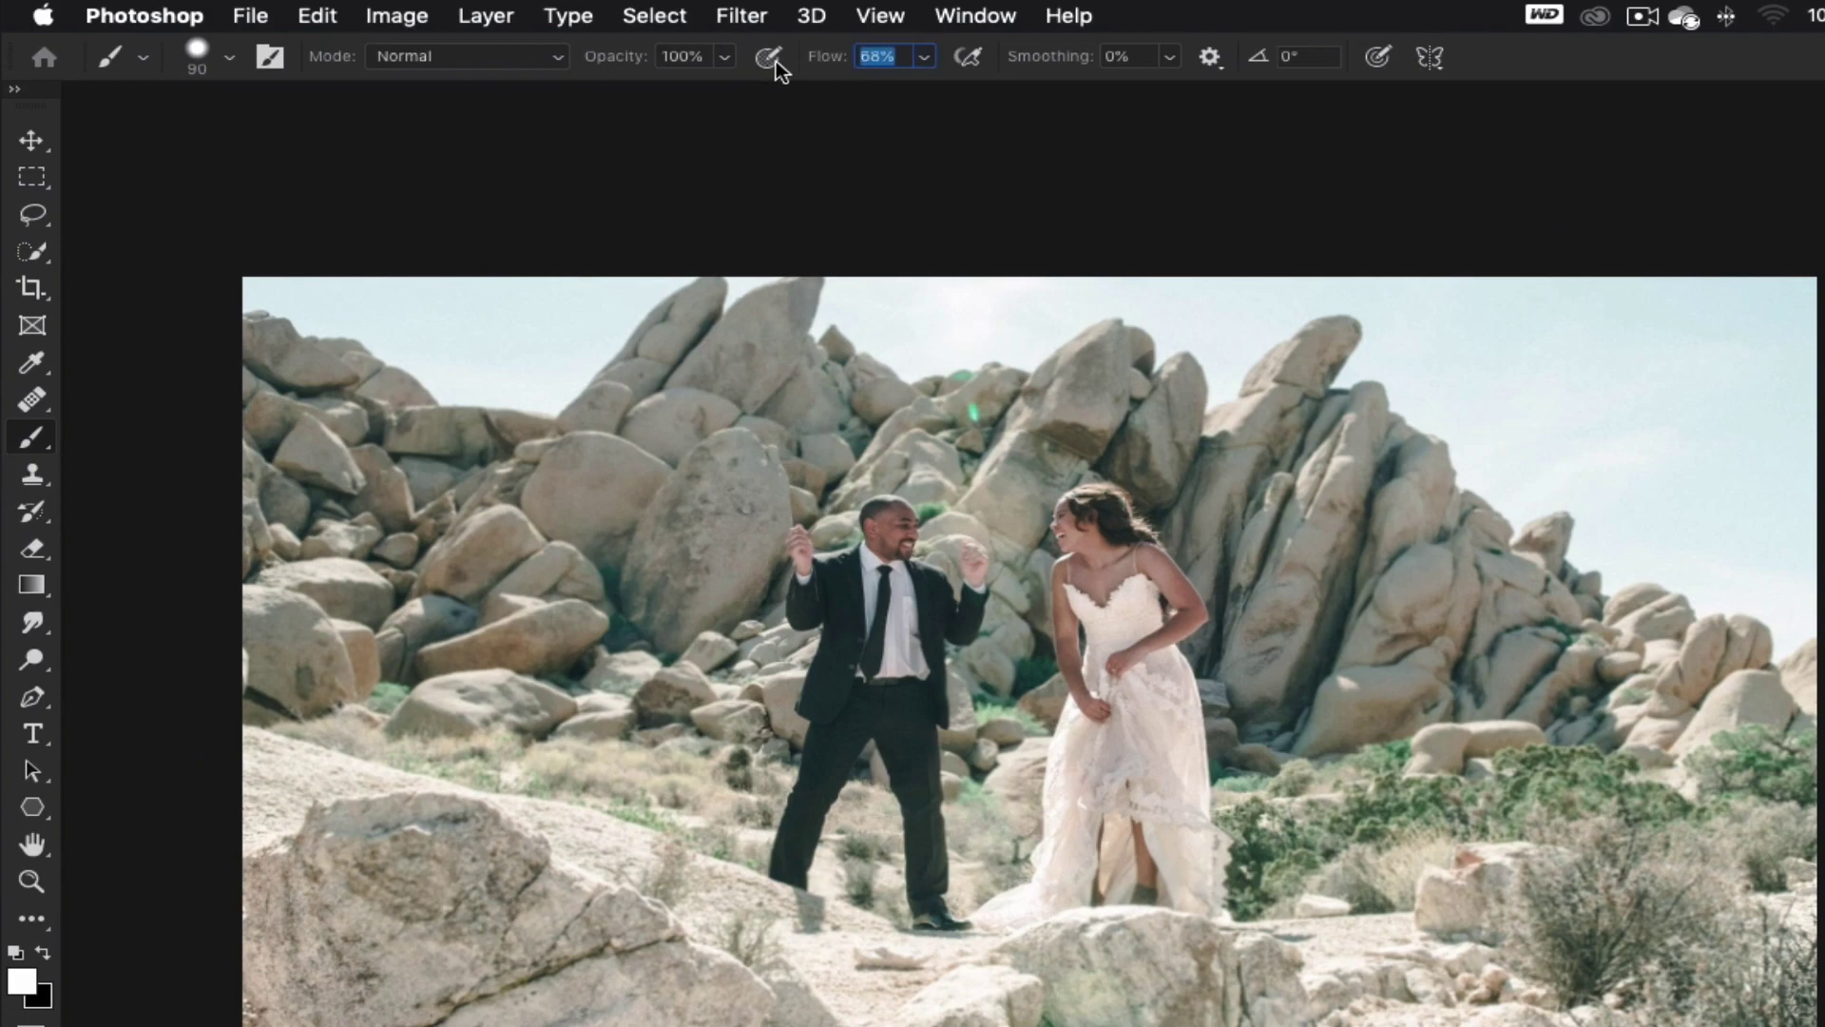
{"action": "type", "text": "6"}
{"action": "key", "text": "Return"}
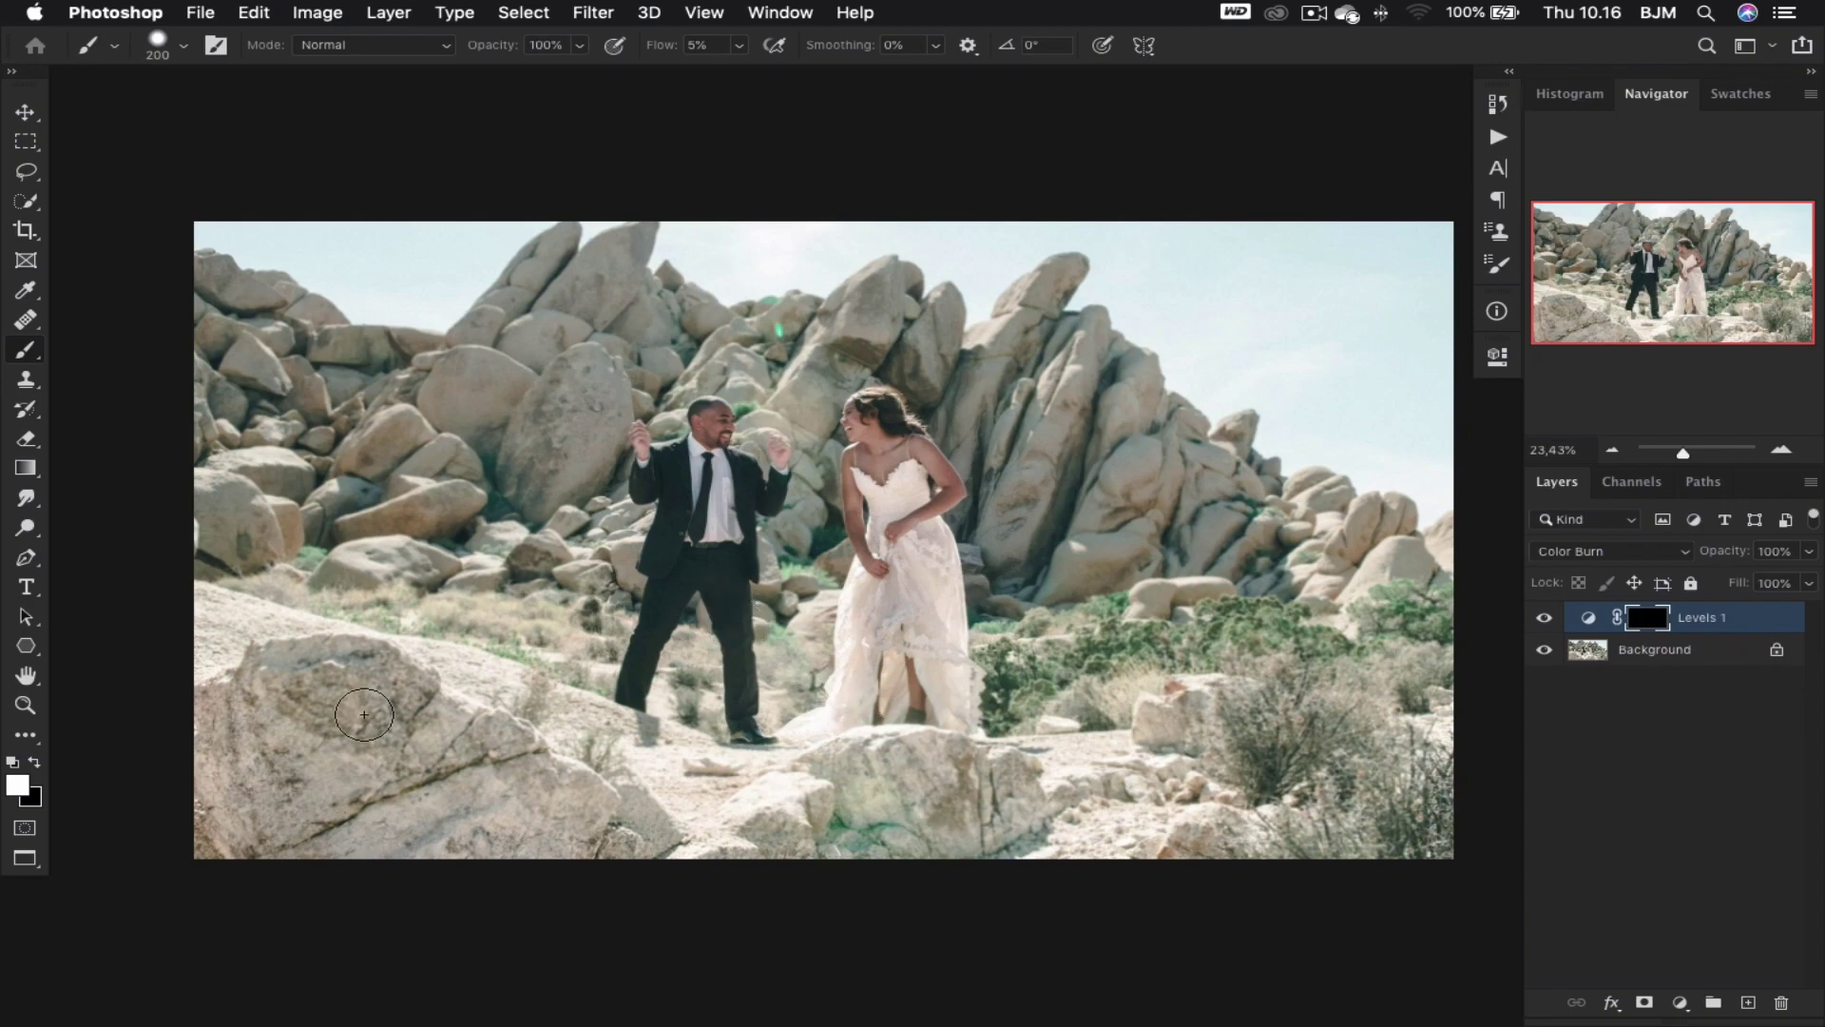
{"action": "mouse_move", "coordinate": [364, 714]}
{"action": "left_mouse_down"}
{"action": "mouse_move", "coordinate": [513, 805]}
{"action": "mouse_move", "coordinate": [243, 788]}
{"action": "mouse_move", "coordinate": [242, 712]}
{"action": "mouse_move", "coordinate": [333, 810]}
{"action": "left_mouse_up"}
{"action": "mouse_move", "coordinate": [491, 832]}
{"action": "left_mouse_down"}
{"action": "mouse_move", "coordinate": [737, 846]}
{"action": "mouse_move", "coordinate": [924, 785]}
{"action": "mouse_move", "coordinate": [1154, 816]}
{"action": "mouse_move", "coordinate": [1198, 770]}
{"action": "mouse_move", "coordinate": [1189, 742]}
{"action": "mouse_move", "coordinate": [1319, 718]}
{"action": "mouse_move", "coordinate": [1056, 664]}
{"action": "mouse_move", "coordinate": [313, 598]}
{"action": "left_mouse_up"}
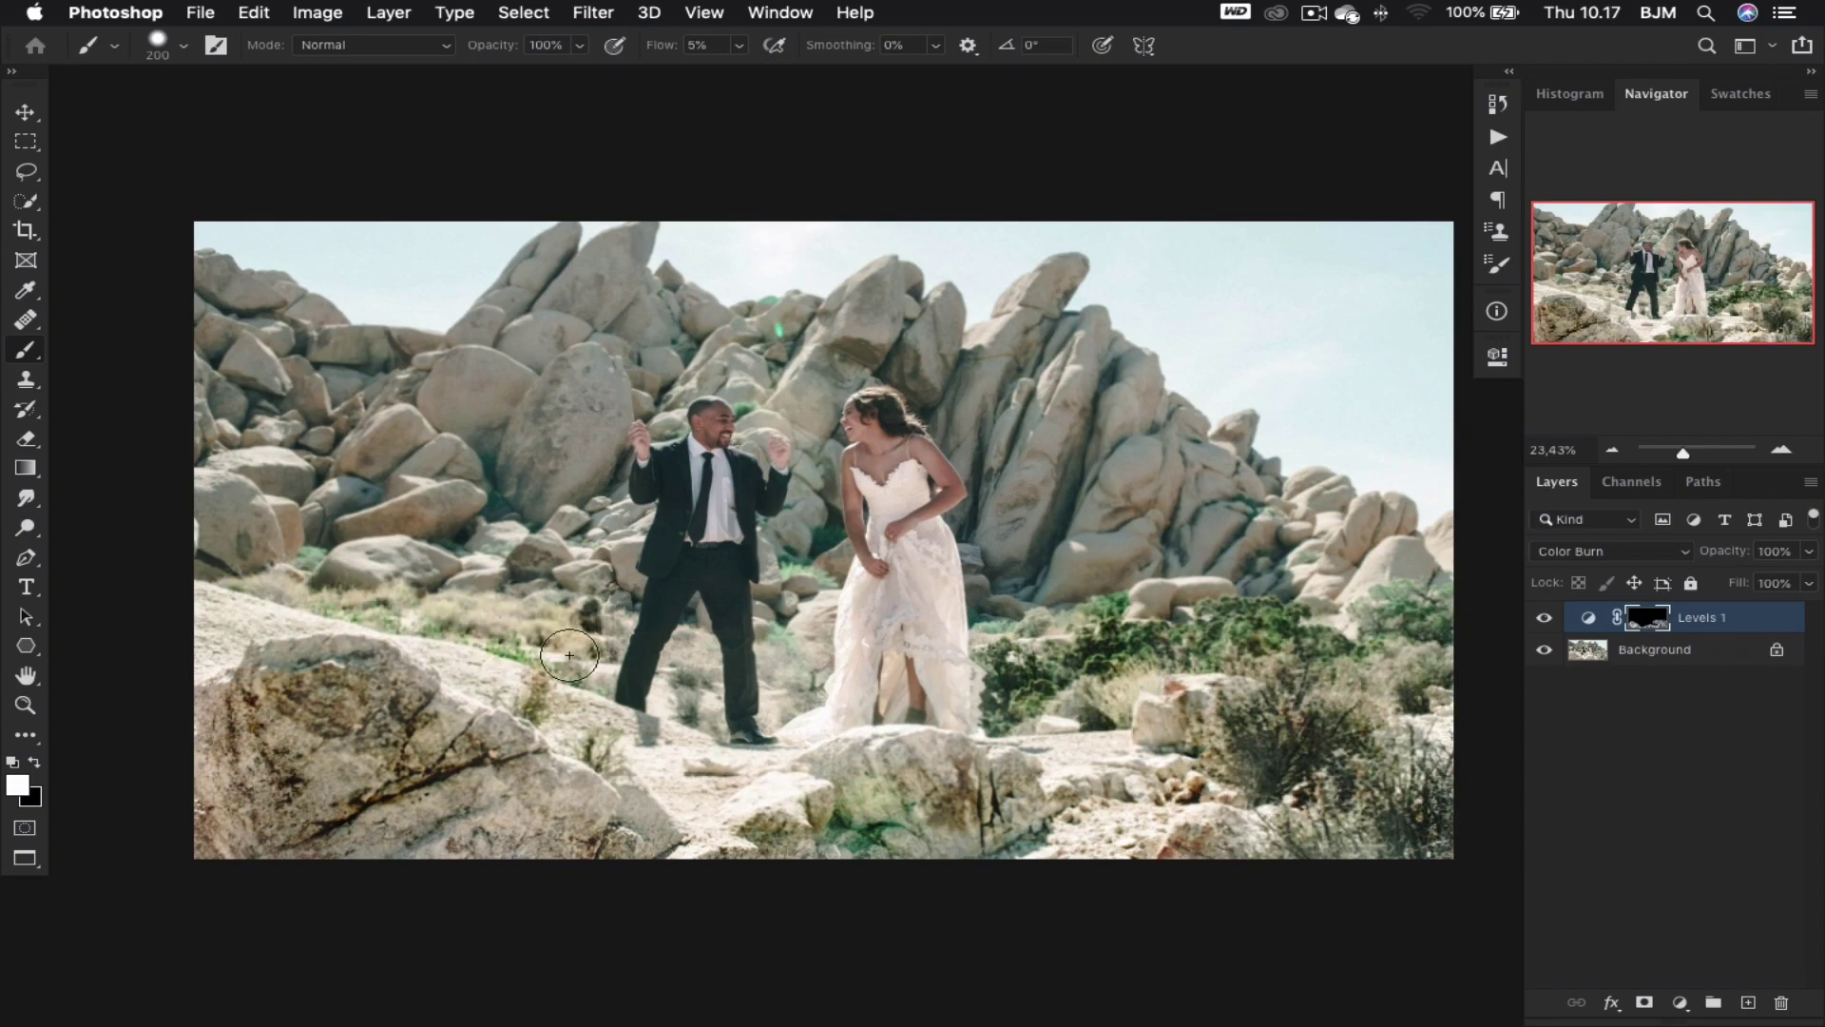
- Shrink the brush and pan across the foreground toward the right-hand bushes
{"action": "scroll", "coordinate": [314, 599], "scroll_direction": "up", "scroll_amount": 3}
{"action": "key", "text": "bracketright"}
{"action": "key", "text": "bracketright"}
{"action": "key", "text": "bracketleft"}
{"action": "key", "text": "bracketleft"}
{"action": "key", "text": "bracketleft"}
{"action": "left_click_drag", "start_coordinate": [713, 294], "coordinate": [504, 265]}
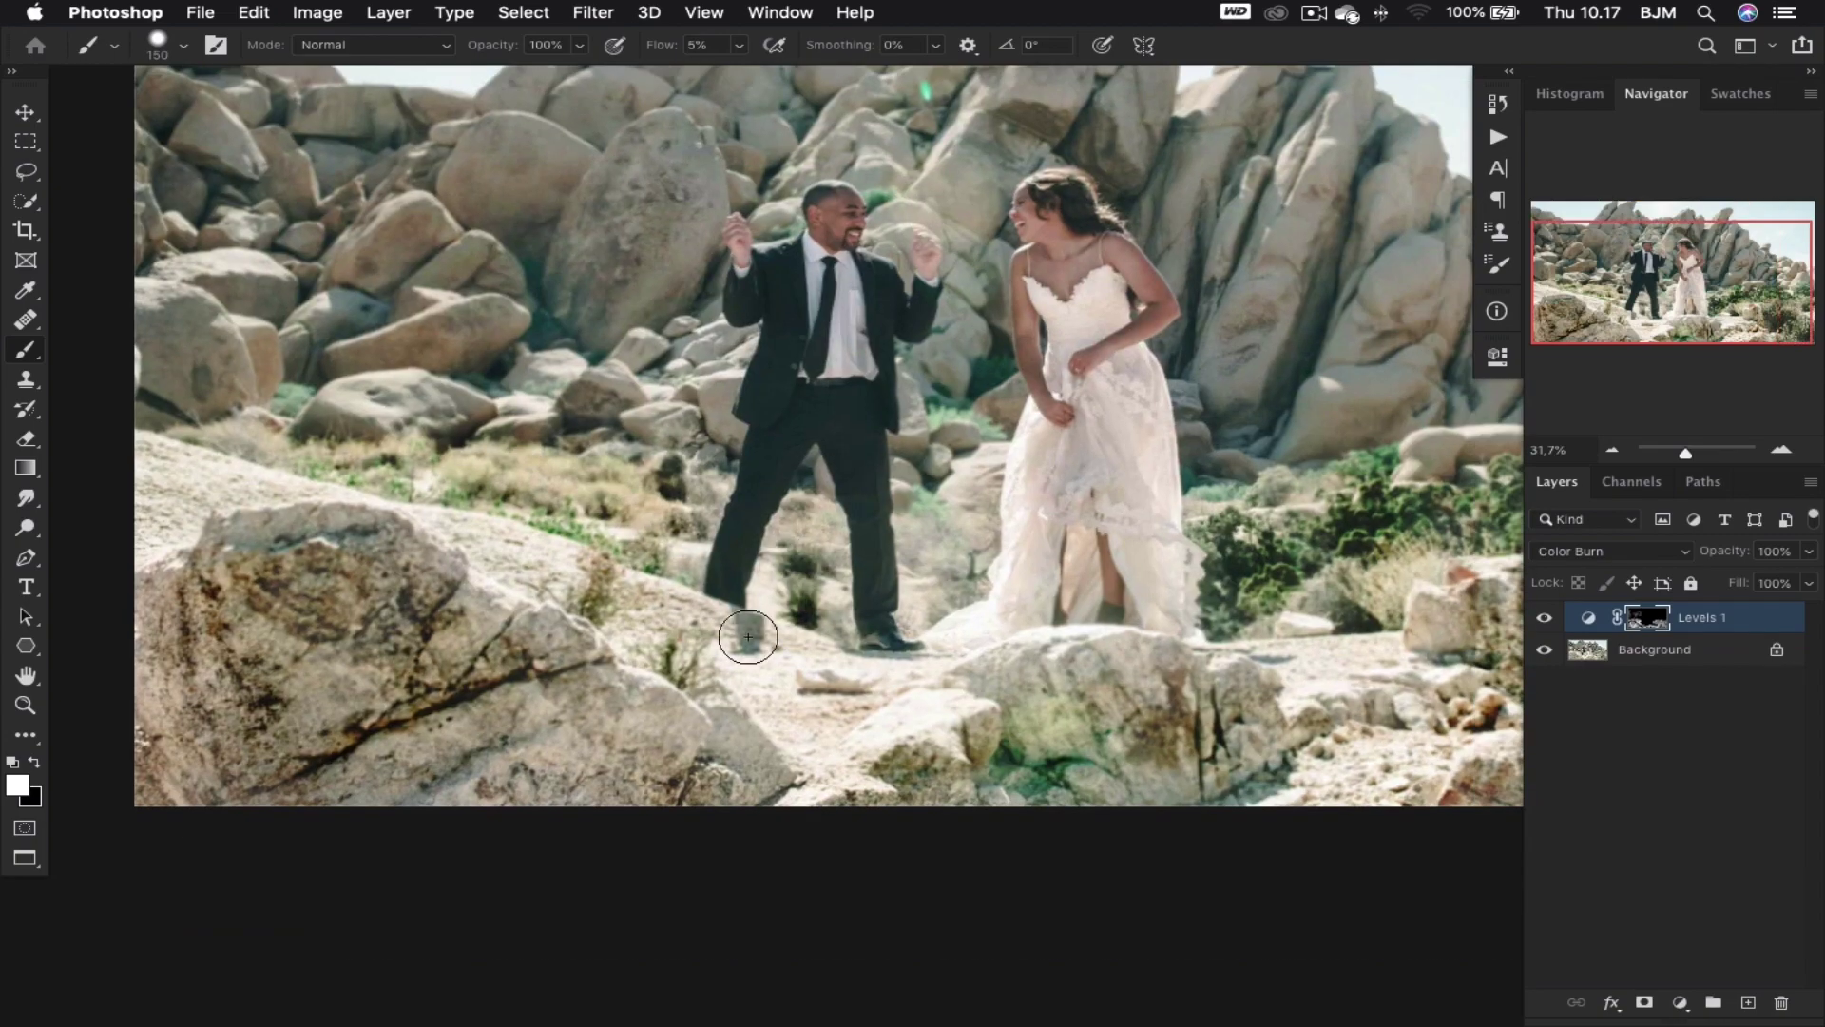
{"action": "left_click_drag", "start_coordinate": [983, 514], "coordinate": [1268, 615]}
{"action": "scroll", "coordinate": [1267, 616], "scroll_direction": "right", "scroll_amount": 5}
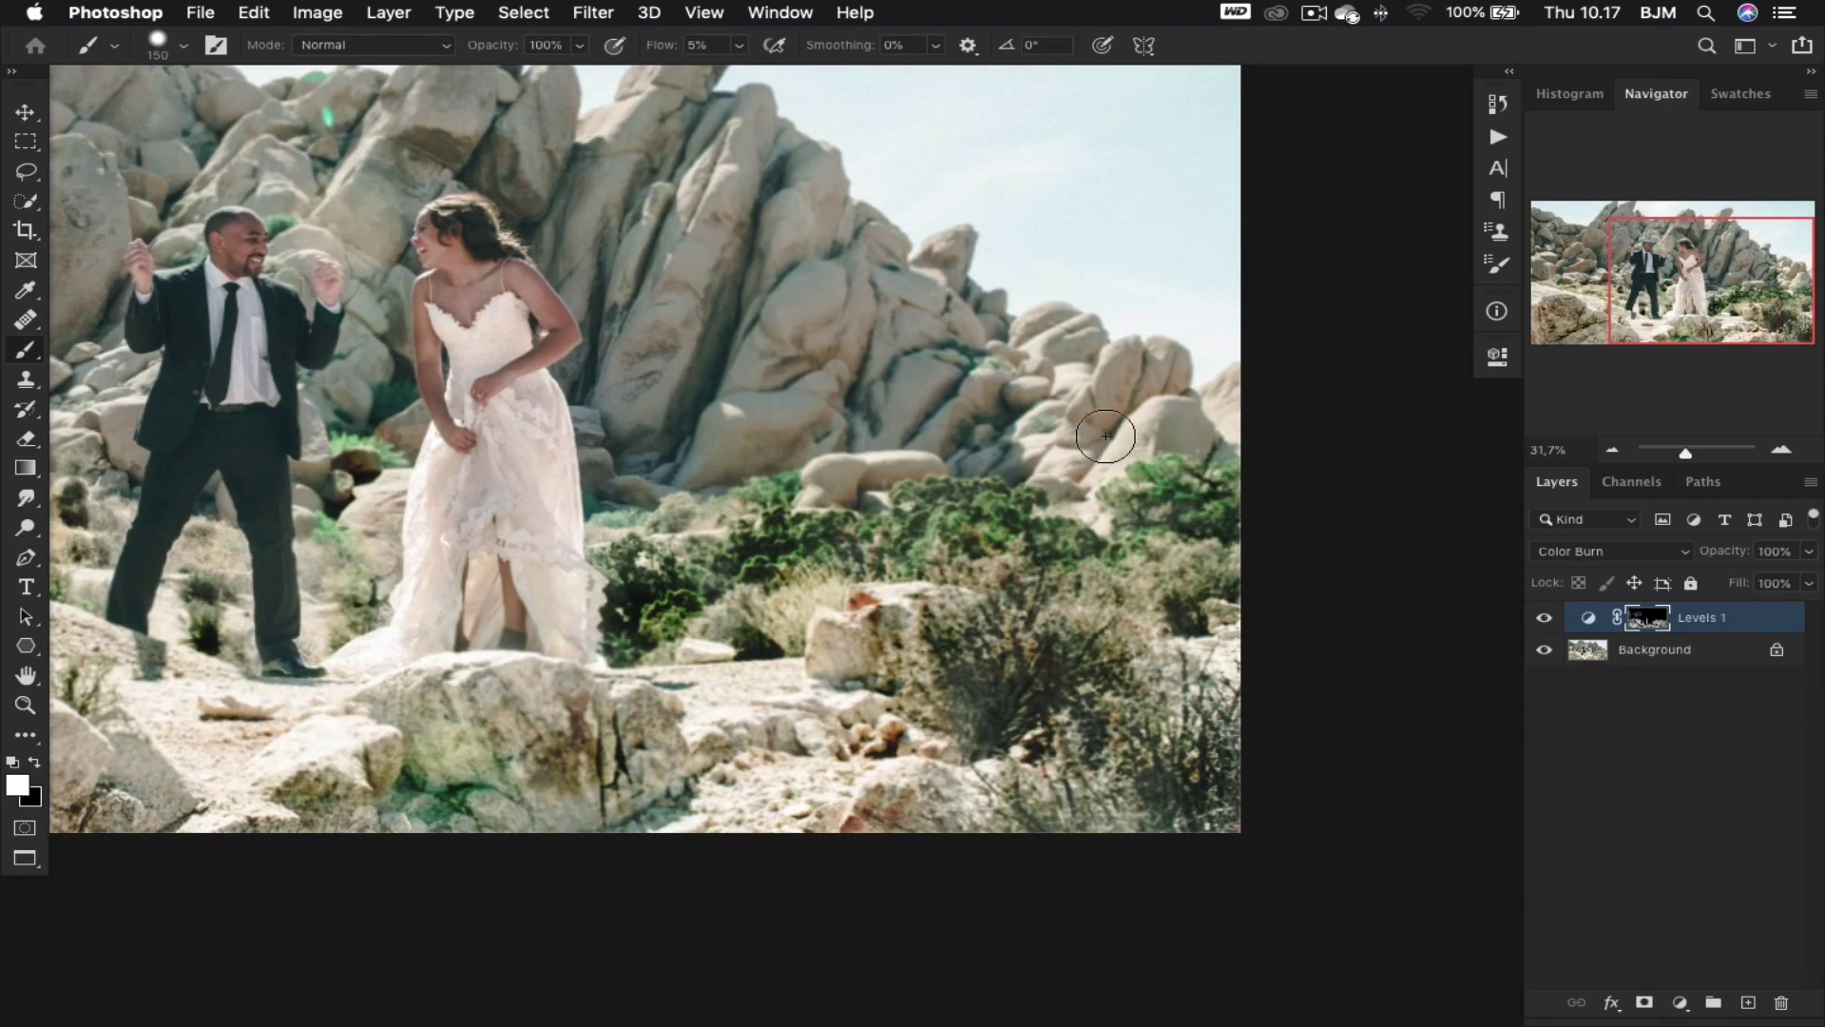
{"action": "scroll", "coordinate": [831, 493], "scroll_direction": "up", "scroll_amount": 2}
{"action": "left_click_drag", "start_coordinate": [979, 571], "coordinate": [955, 570]}
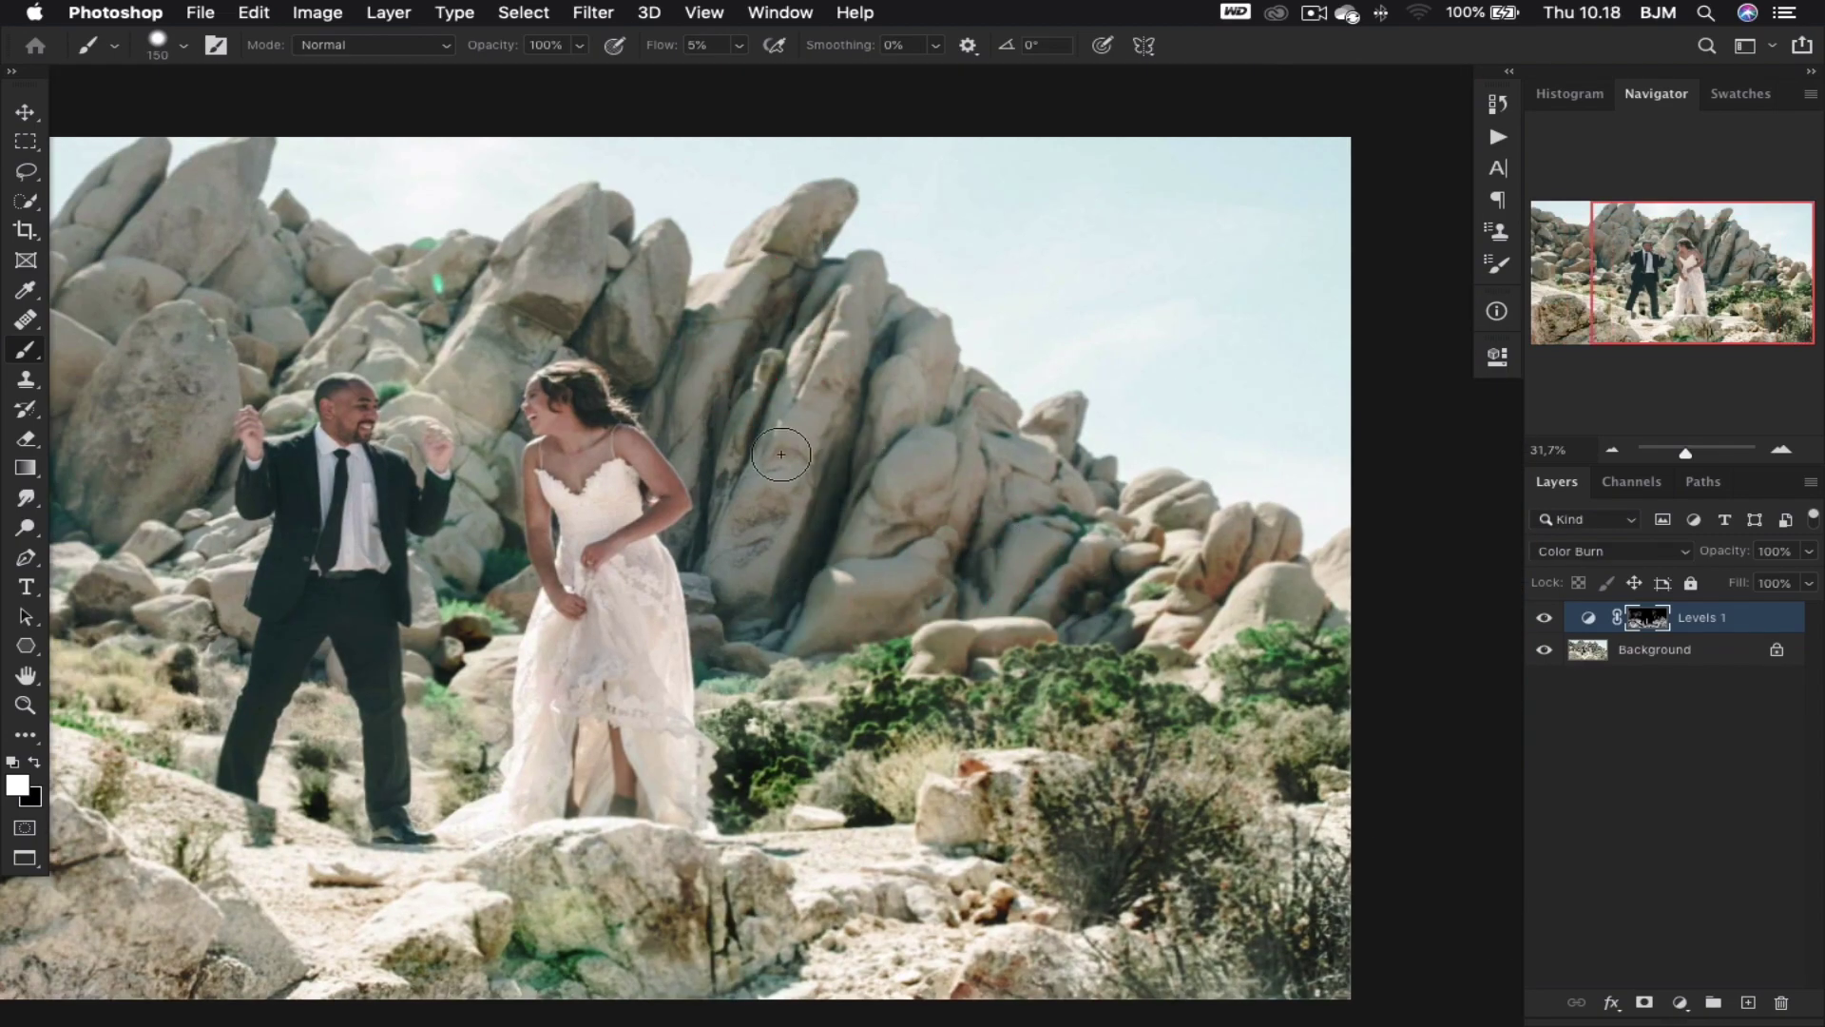
{"action": "scroll", "coordinate": [557, 462], "scroll_direction": "up", "scroll_amount": 2}
{"action": "scroll", "coordinate": [556, 463], "scroll_direction": "left", "scroll_amount": 3}
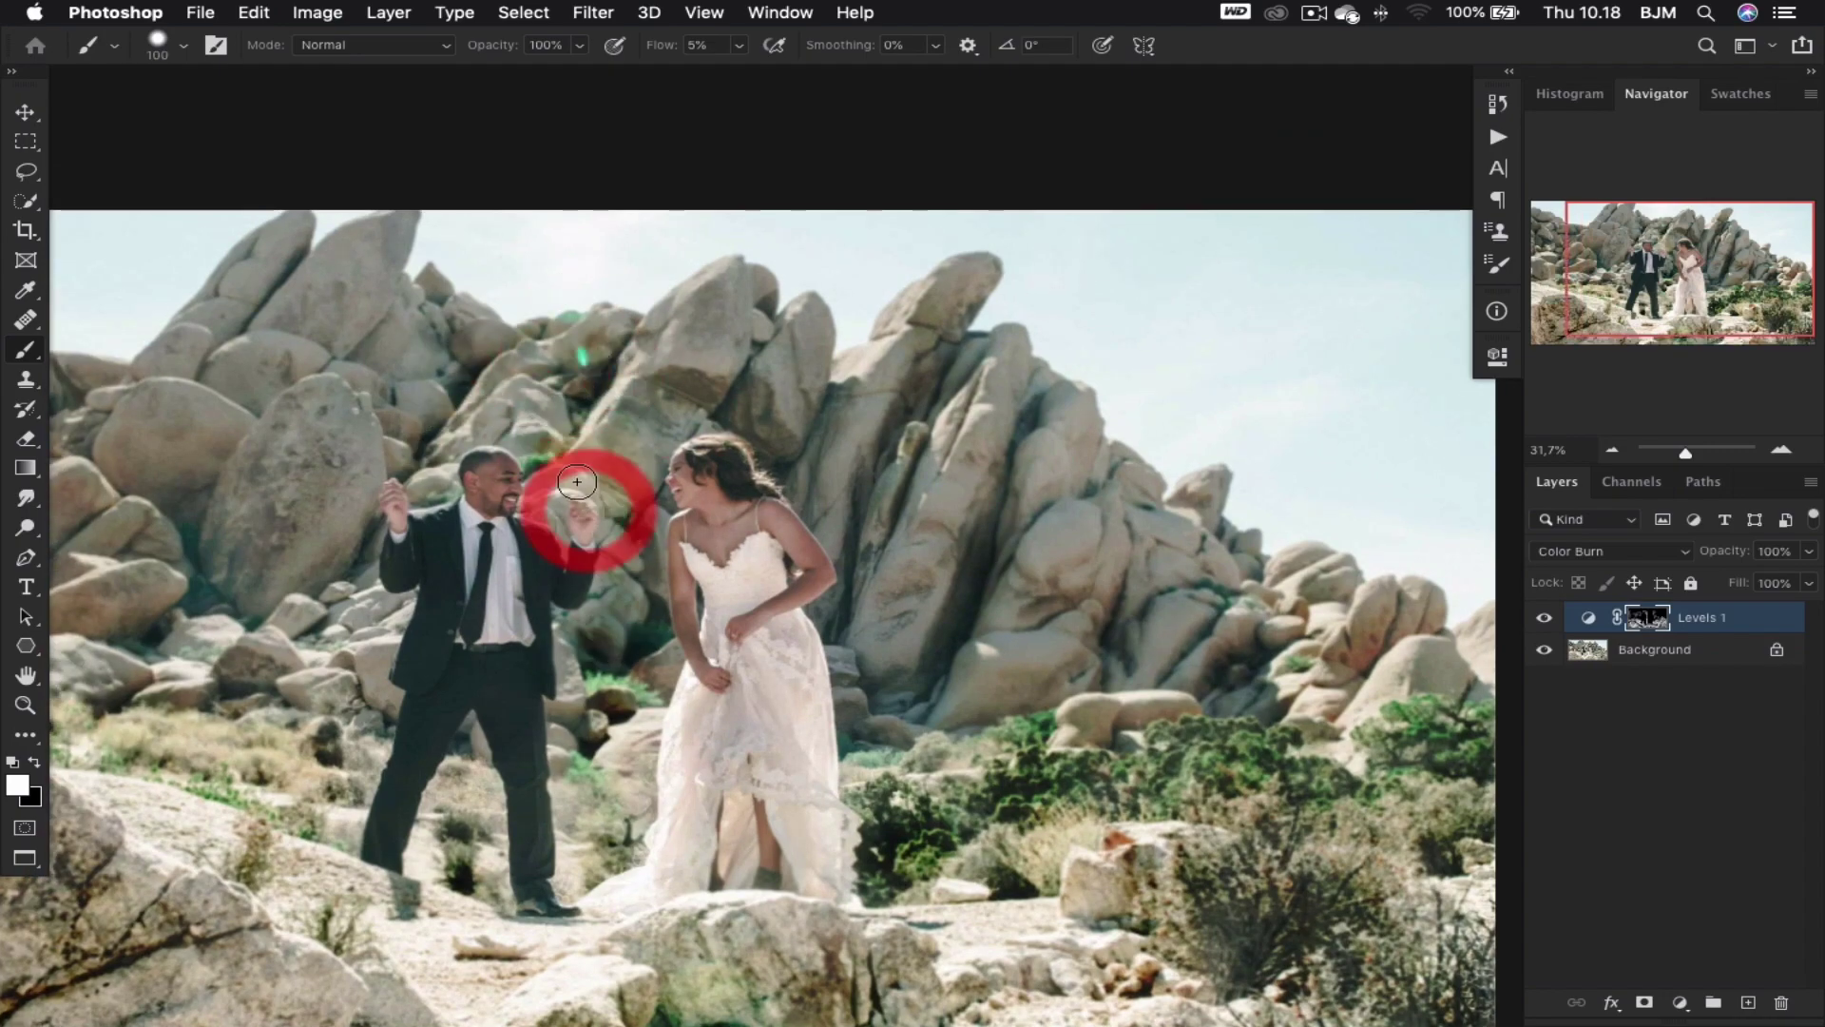
{"action": "scroll", "coordinate": [518, 695], "scroll_direction": "up", "scroll_amount": 5}
{"action": "scroll", "coordinate": [518, 695], "scroll_direction": "left", "scroll_amount": 2}
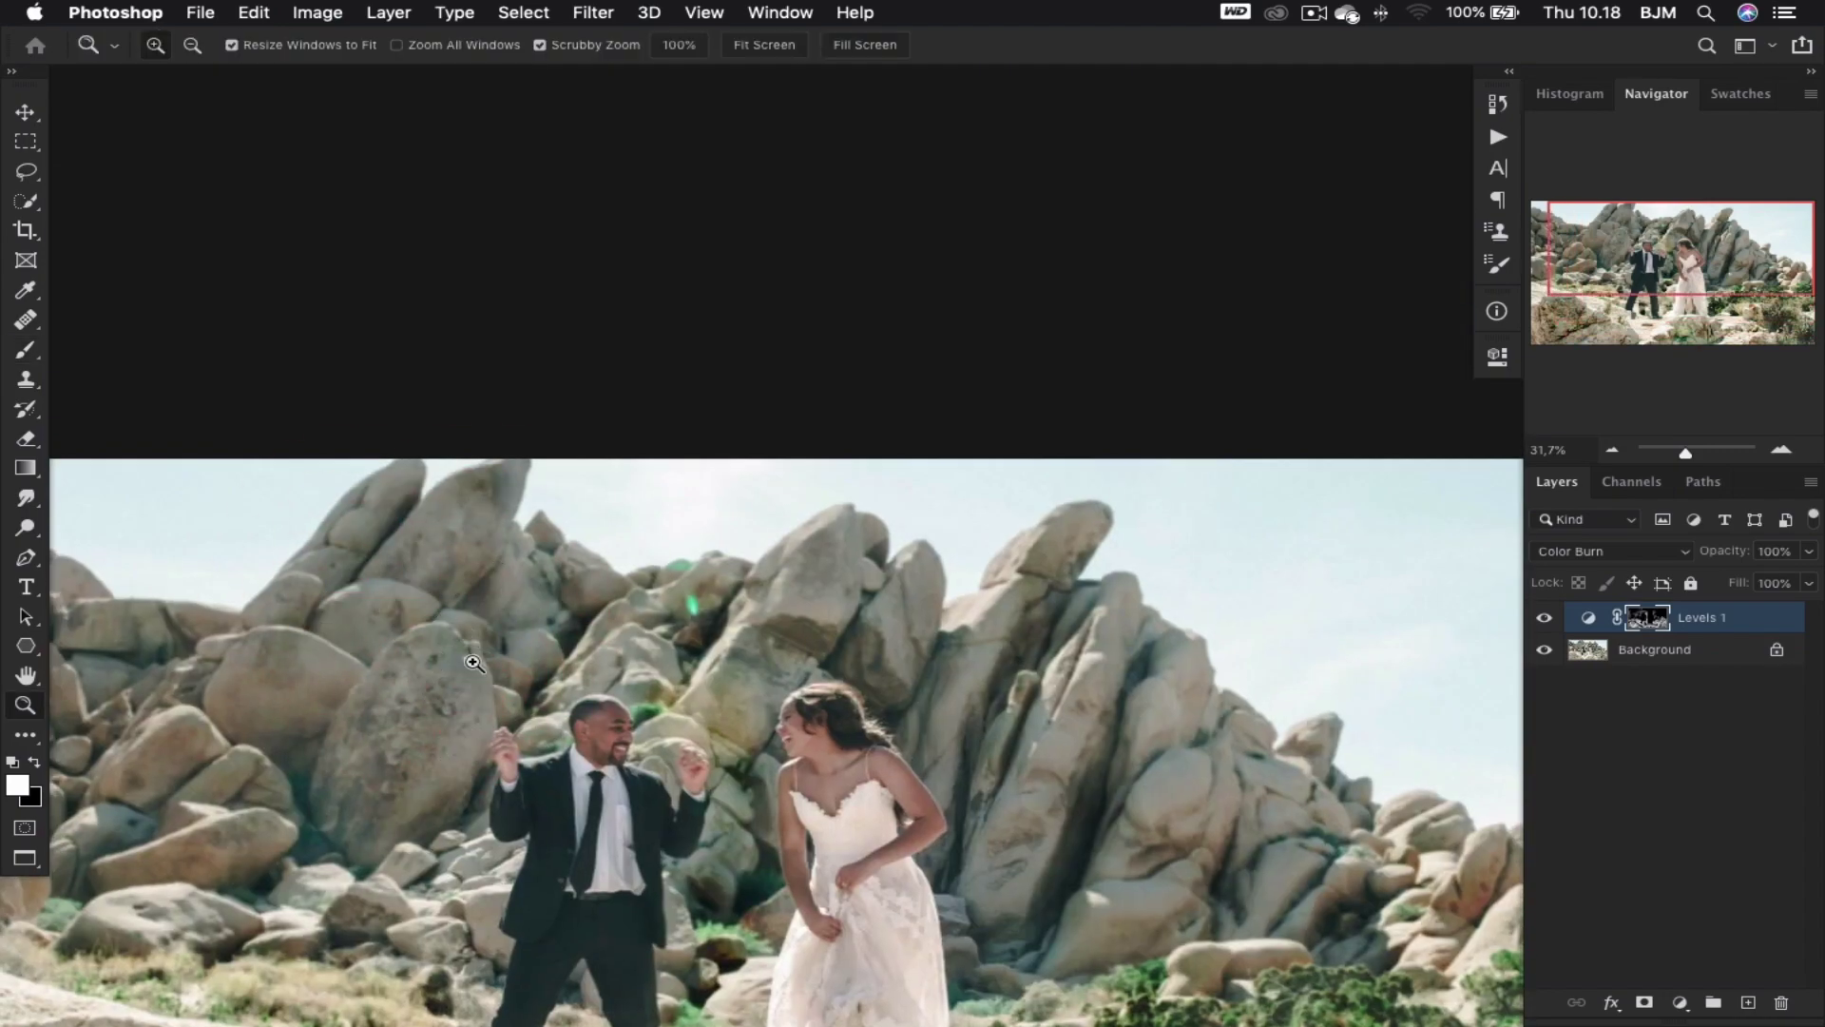
{"action": "scroll", "coordinate": [519, 695], "scroll_direction": "down", "scroll_amount": 3}
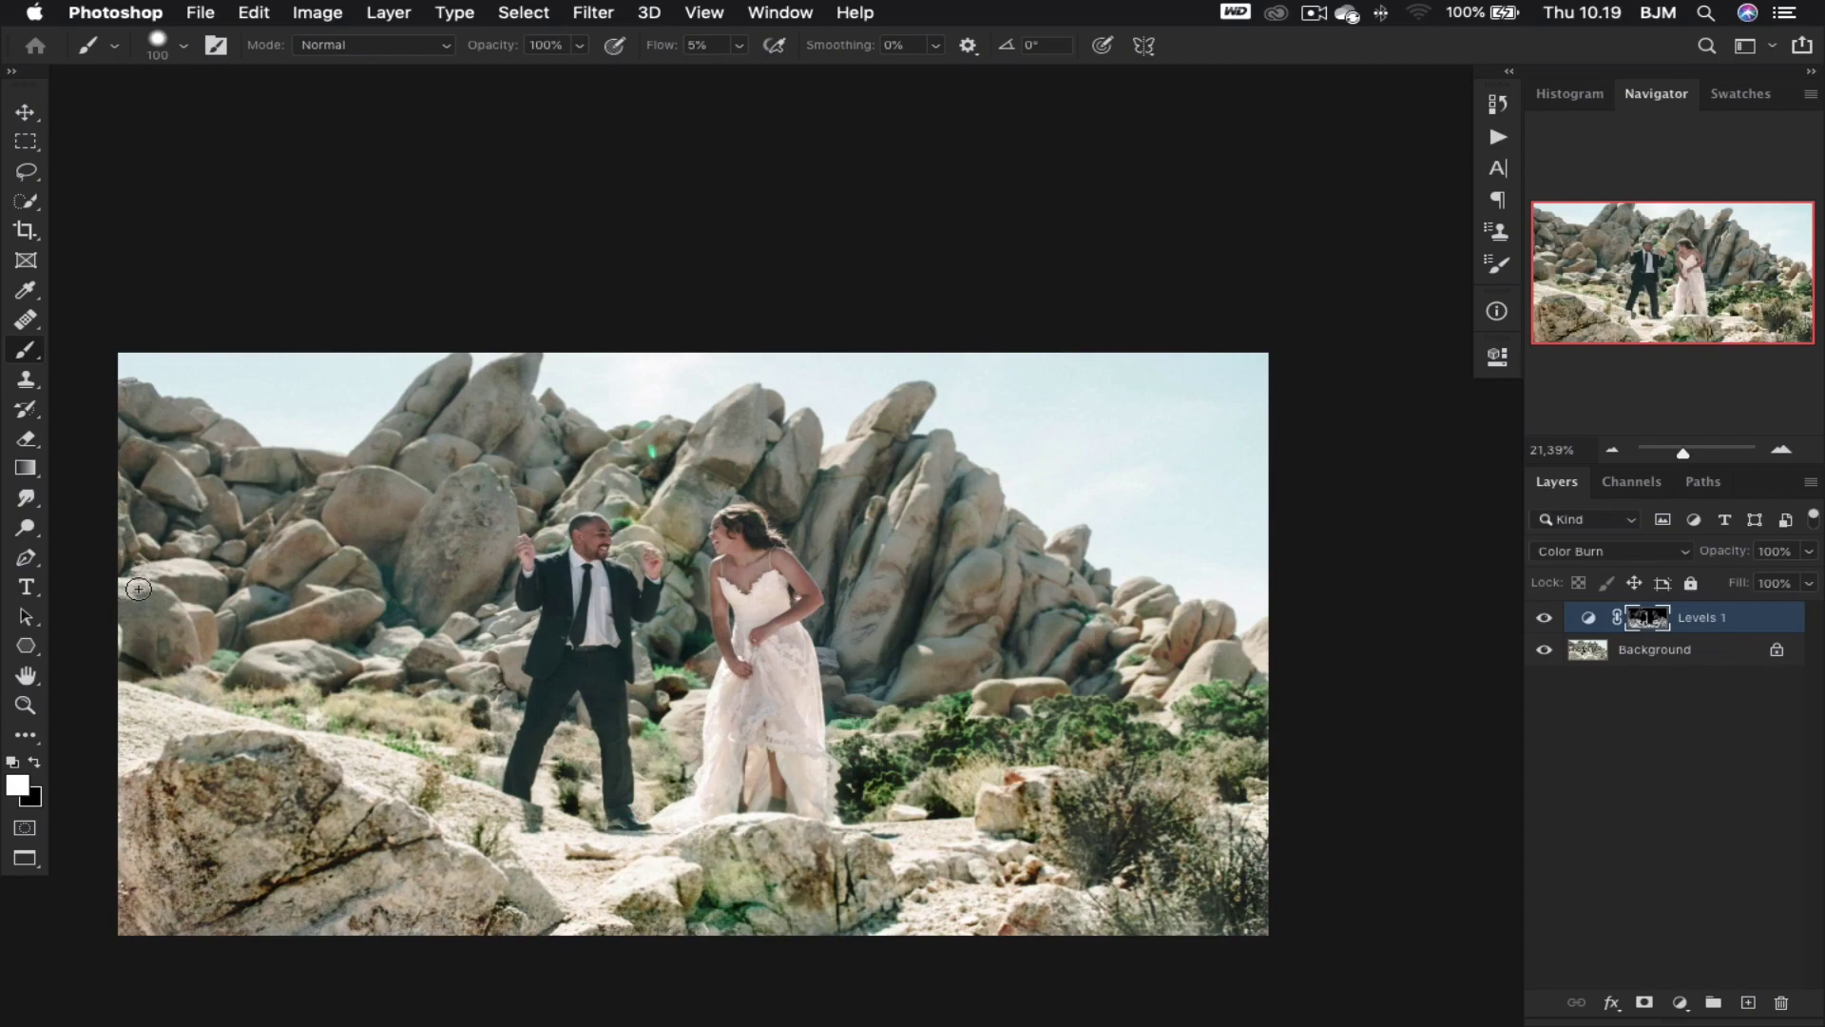
- Paint the effect into the left rocks and right-centre bushes, then toggle Levels 1 to compare
{"action": "mouse_move", "coordinate": [219, 519]}
{"action": "left_mouse_down"}
{"action": "mouse_move", "coordinate": [384, 658]}
{"action": "mouse_move", "coordinate": [652, 705]}
{"action": "mouse_move", "coordinate": [913, 517]}
{"action": "left_mouse_up"}
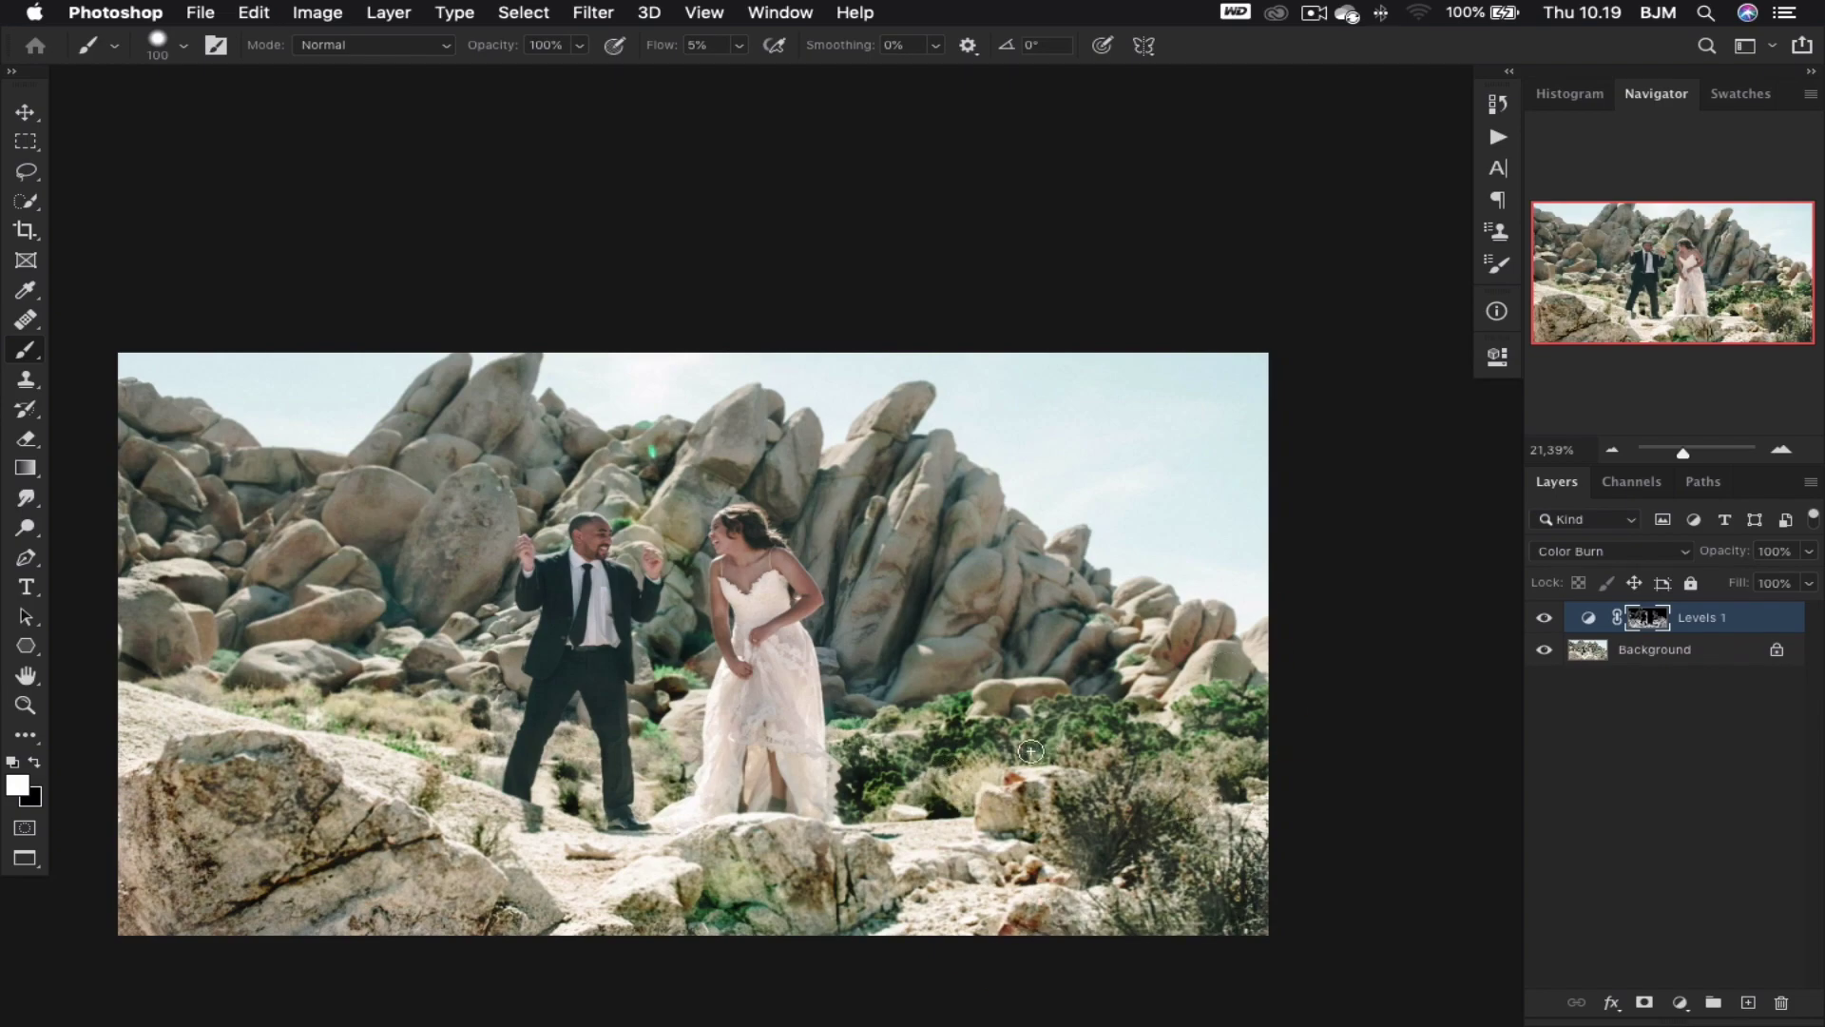
{"action": "left_click_drag", "start_coordinate": [963, 749], "coordinate": [1020, 607]}
{"action": "left_click", "coordinate": [1008, 637]}
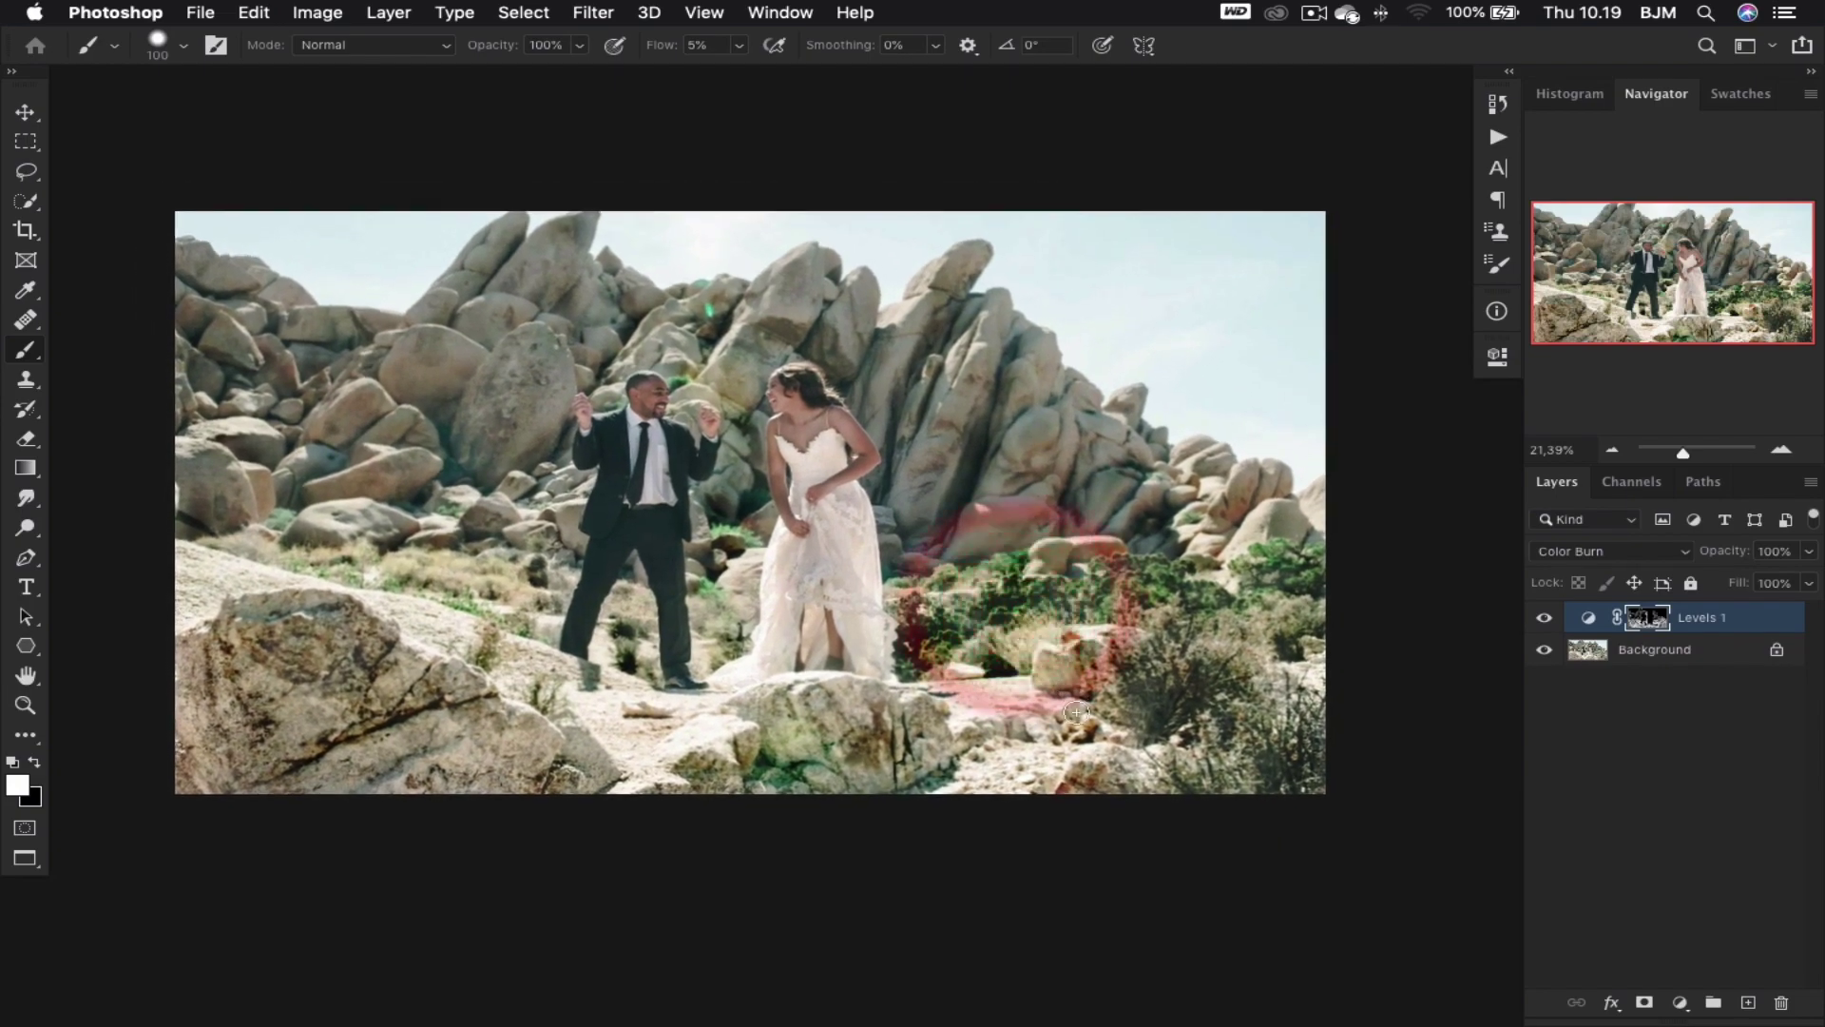
{"action": "left_click", "coordinate": [1546, 620]}
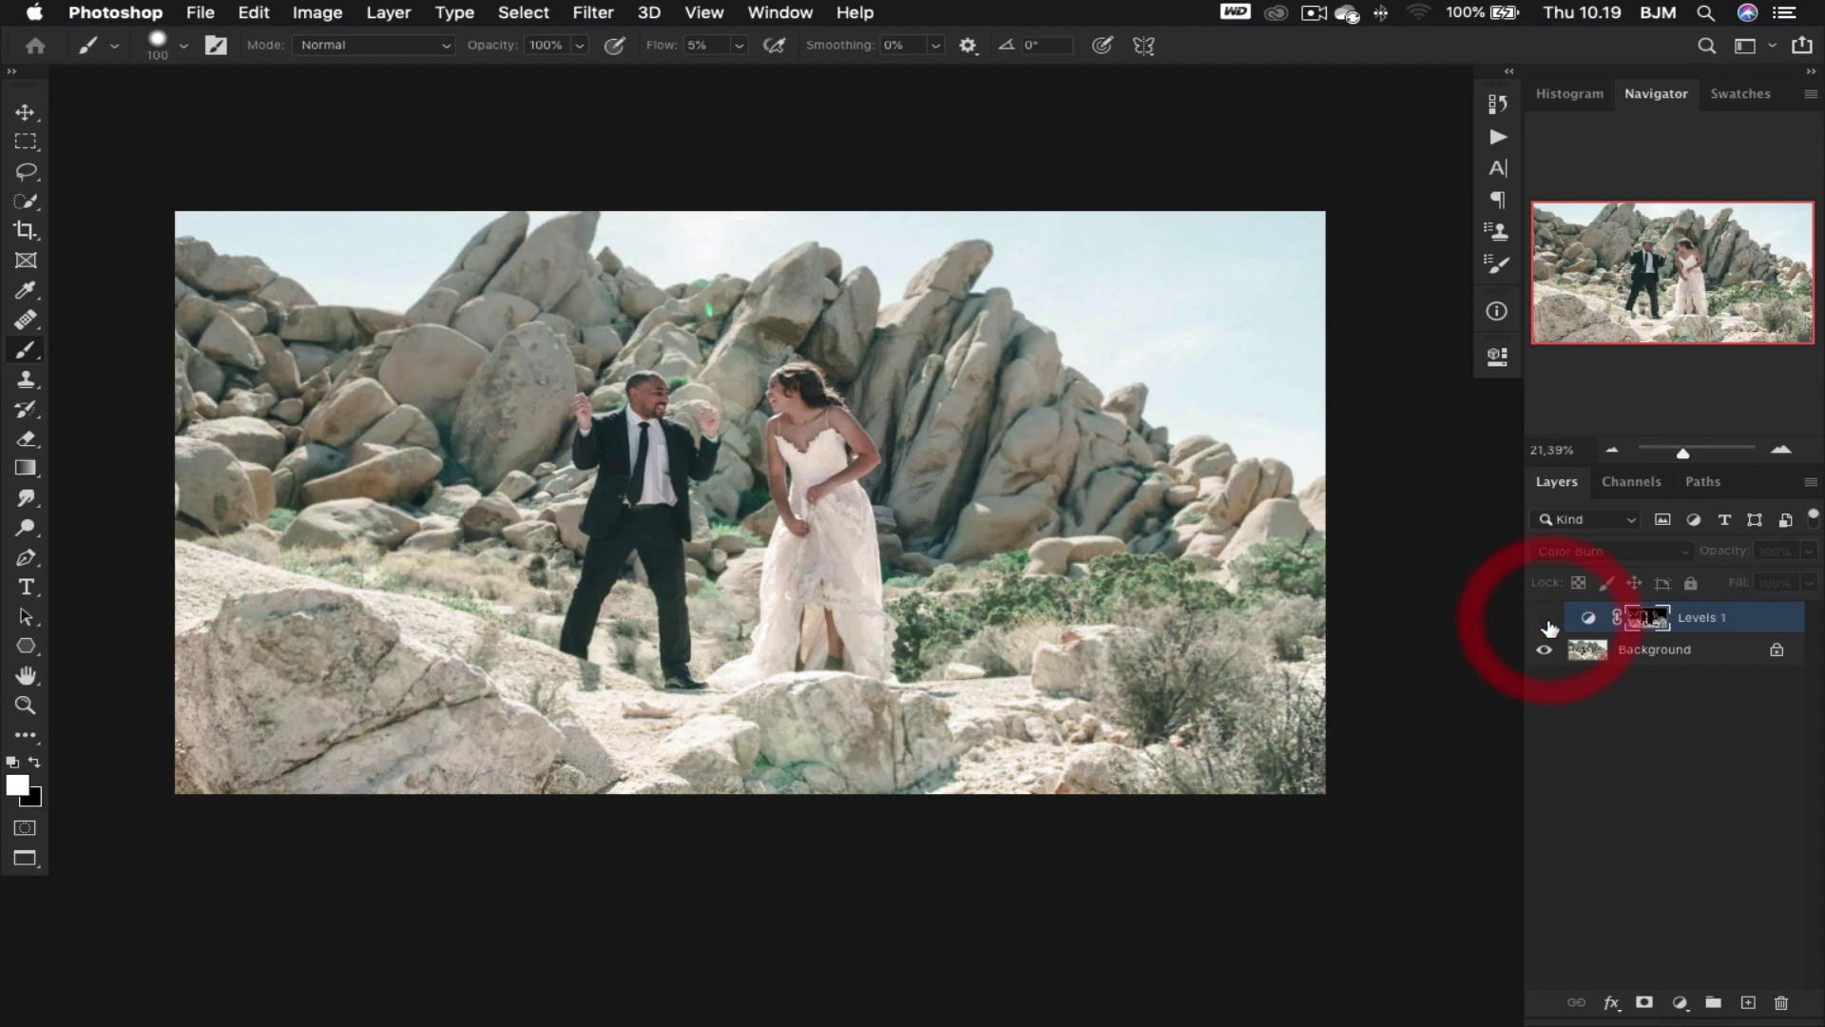
{"action": "left_click", "coordinate": [1546, 620]}
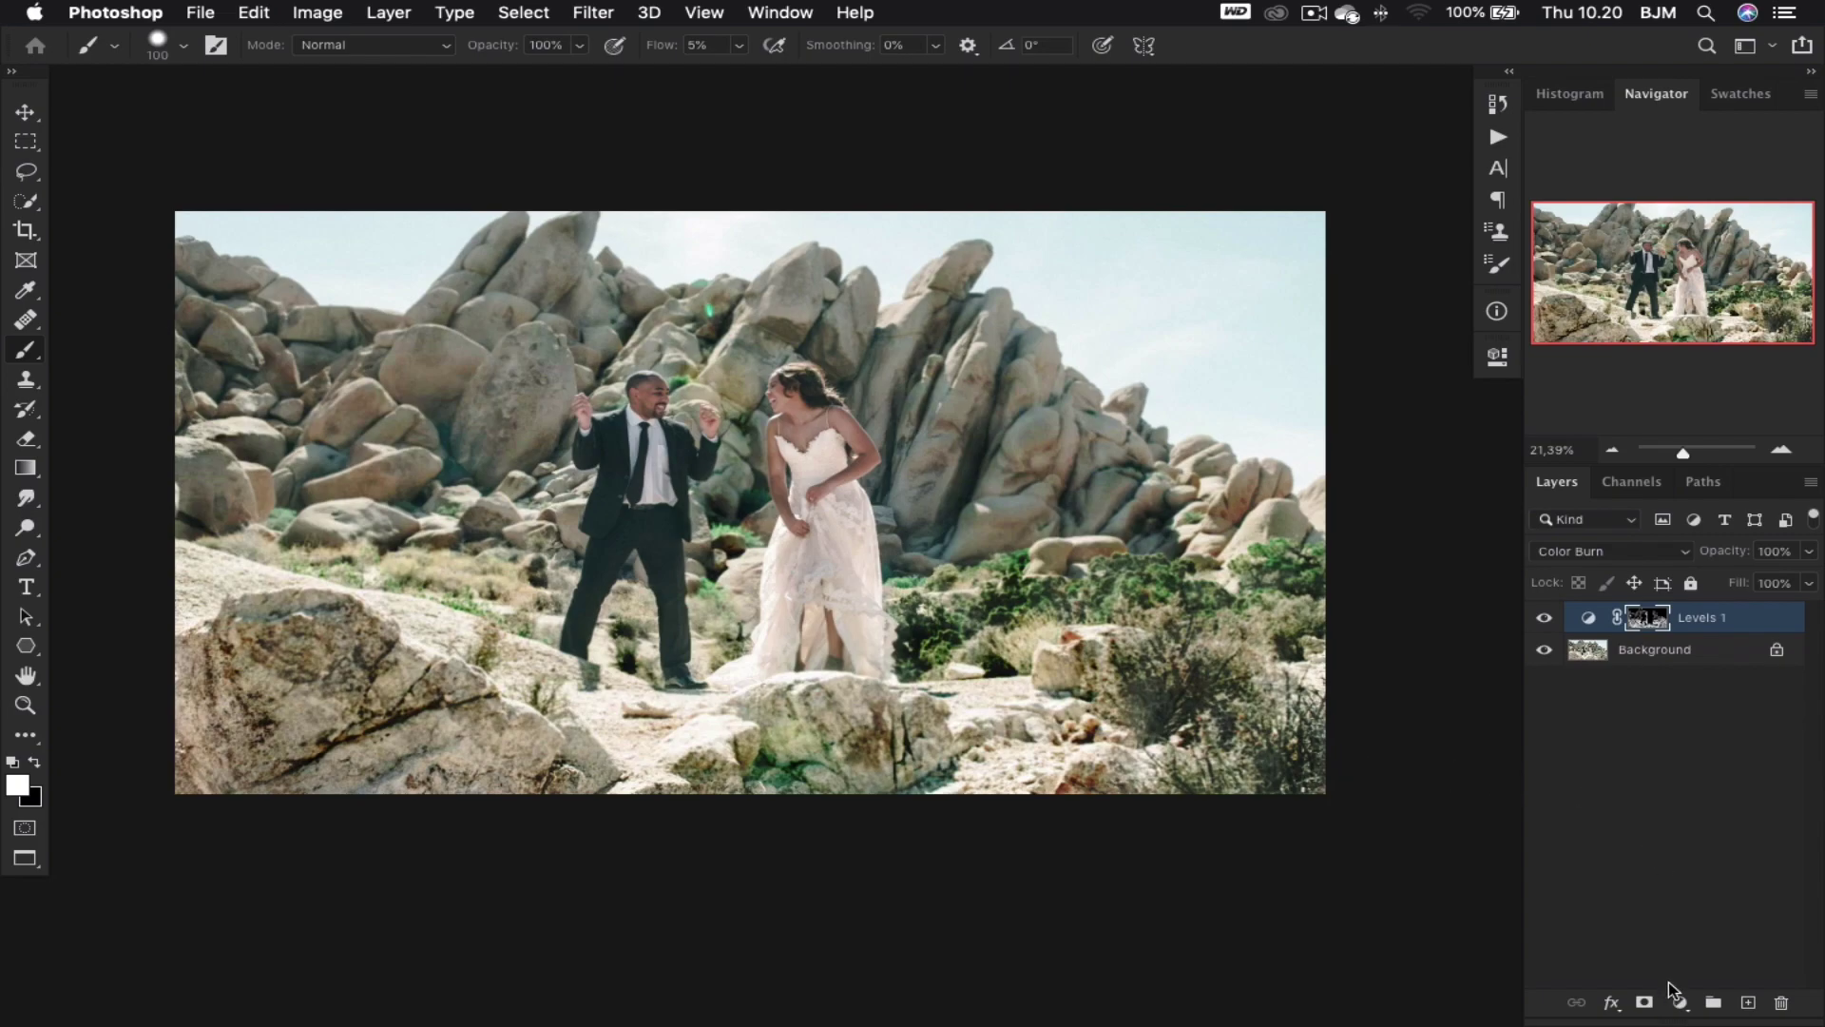
- Add Levels 2 in Luminosity mode with a raised black point and slightly lowered white point
{"action": "left_click", "coordinate": [1679, 1002]}
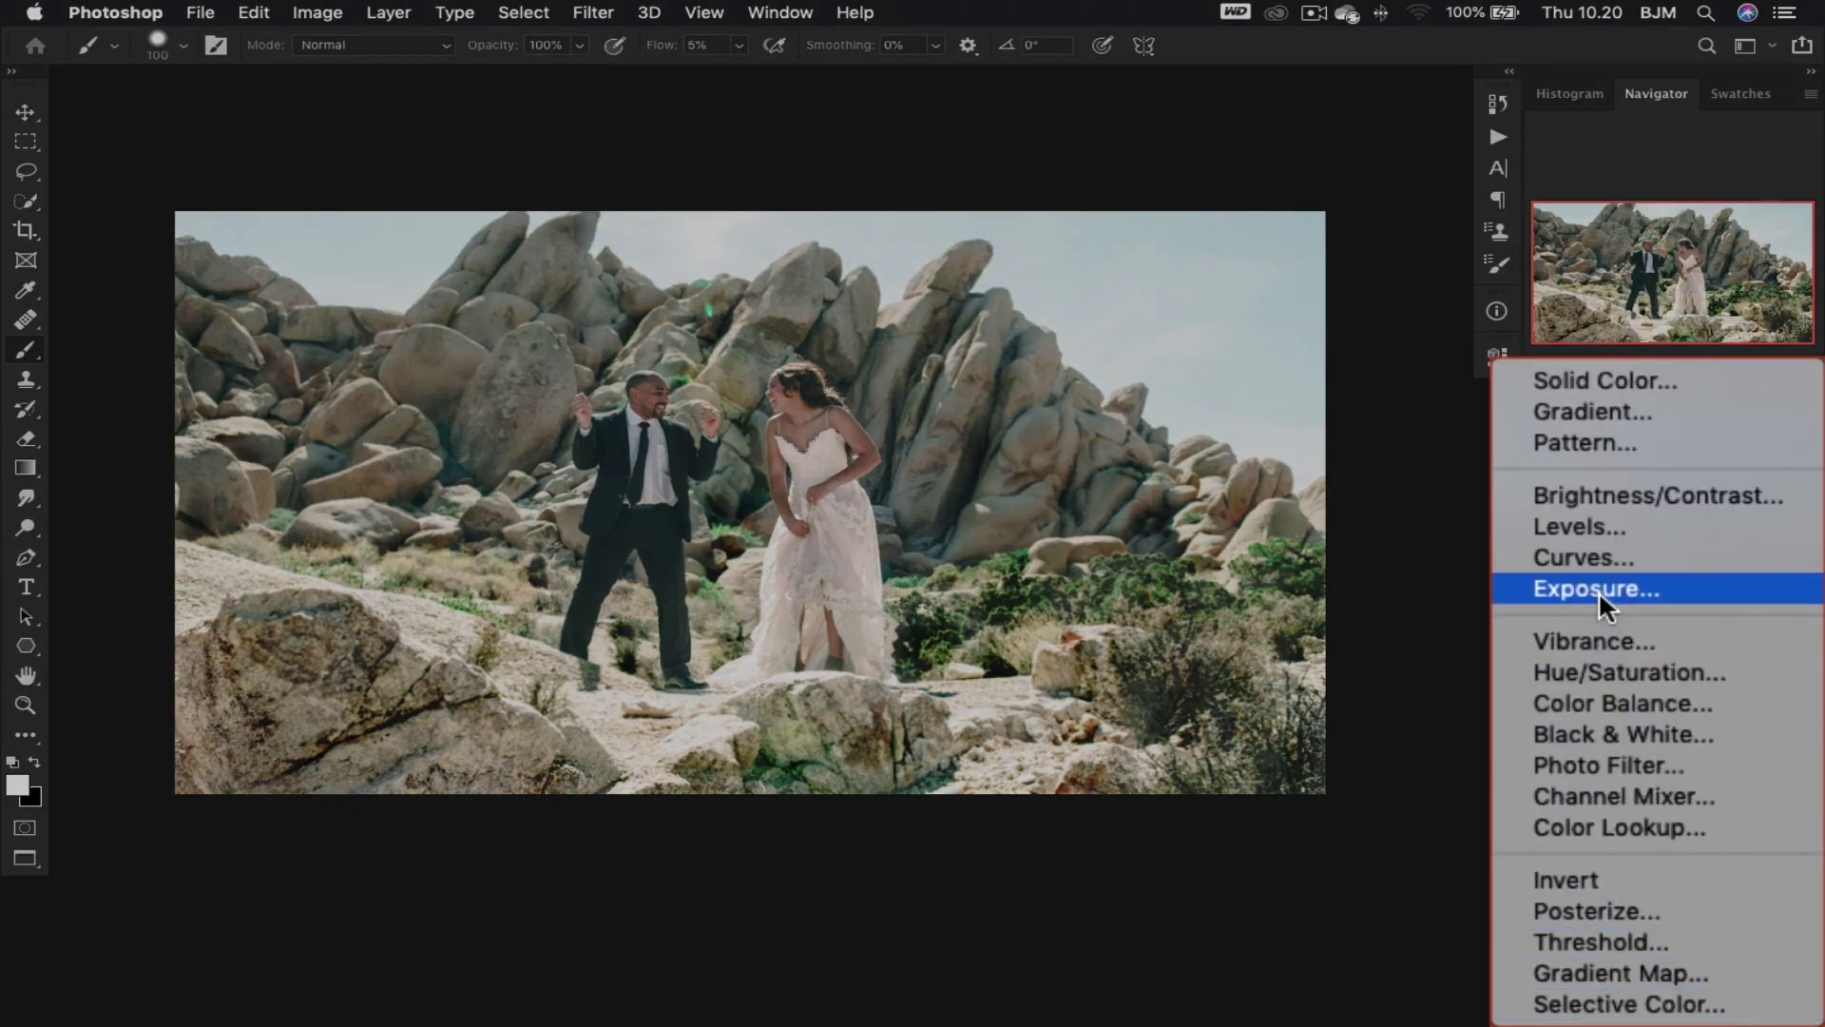
{"action": "left_click", "coordinate": [1605, 526]}
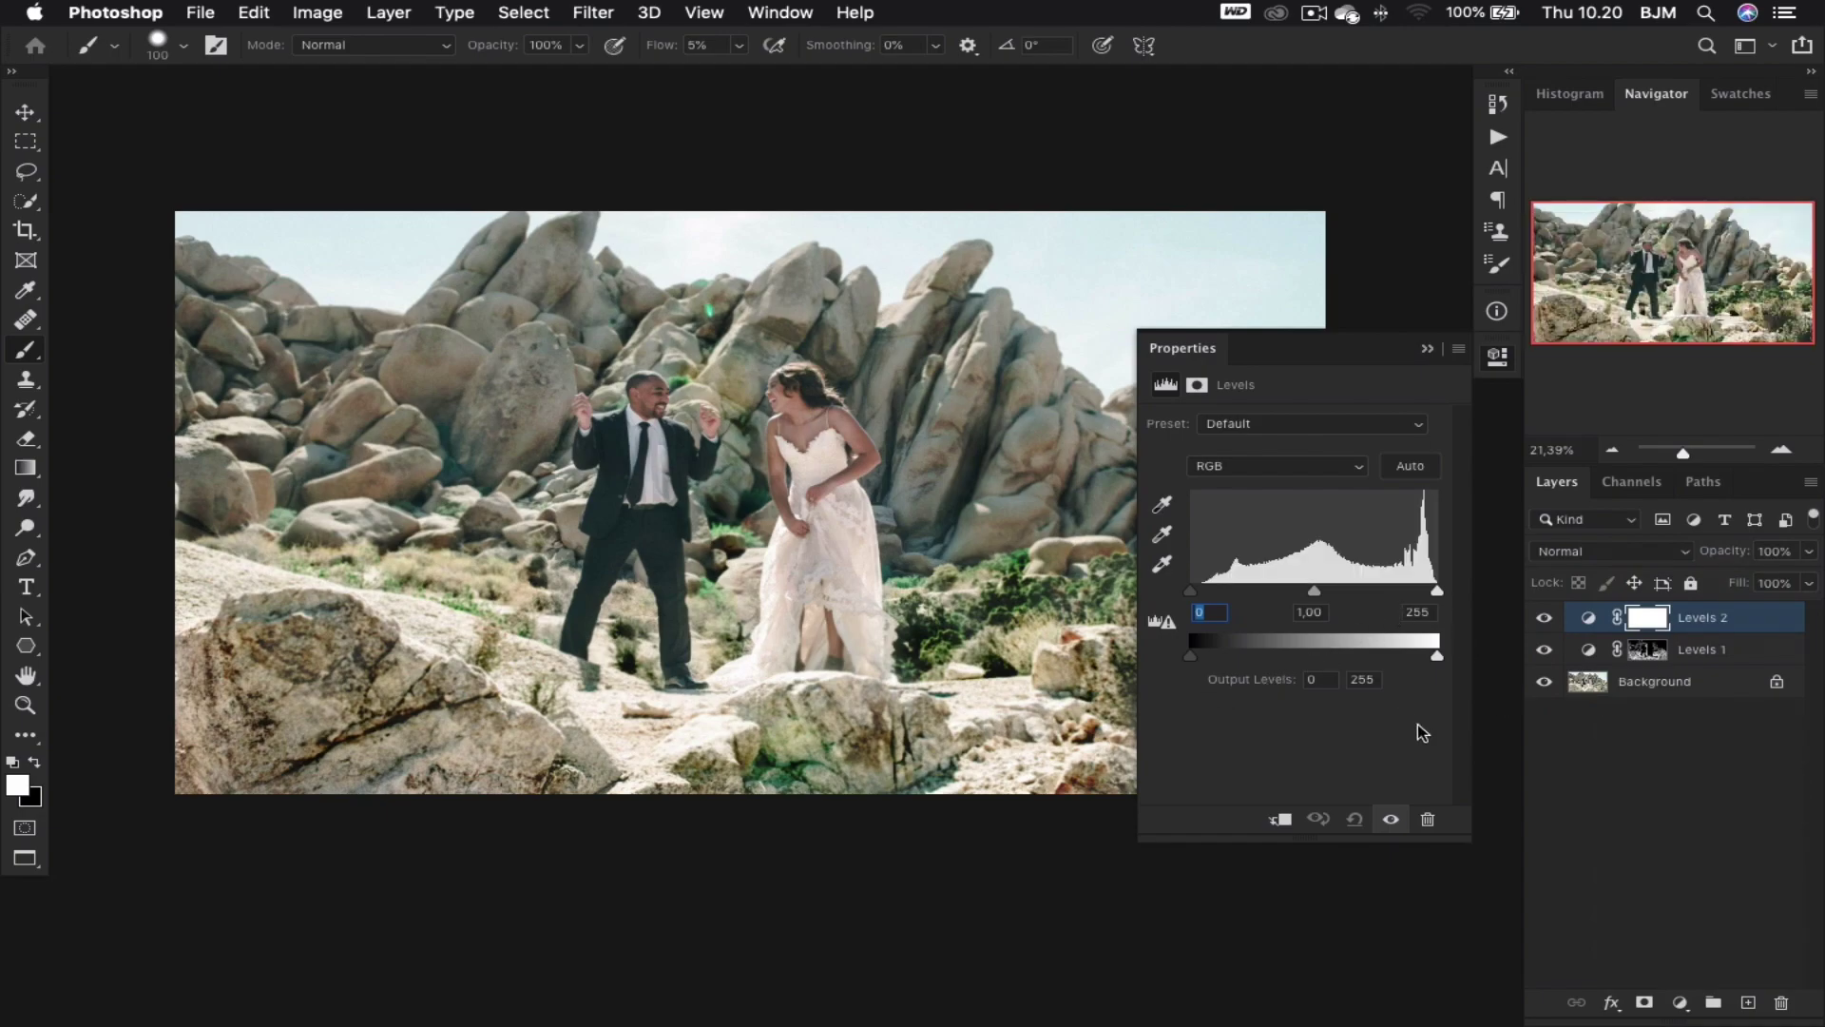
{"action": "left_click", "coordinate": [1583, 554]}
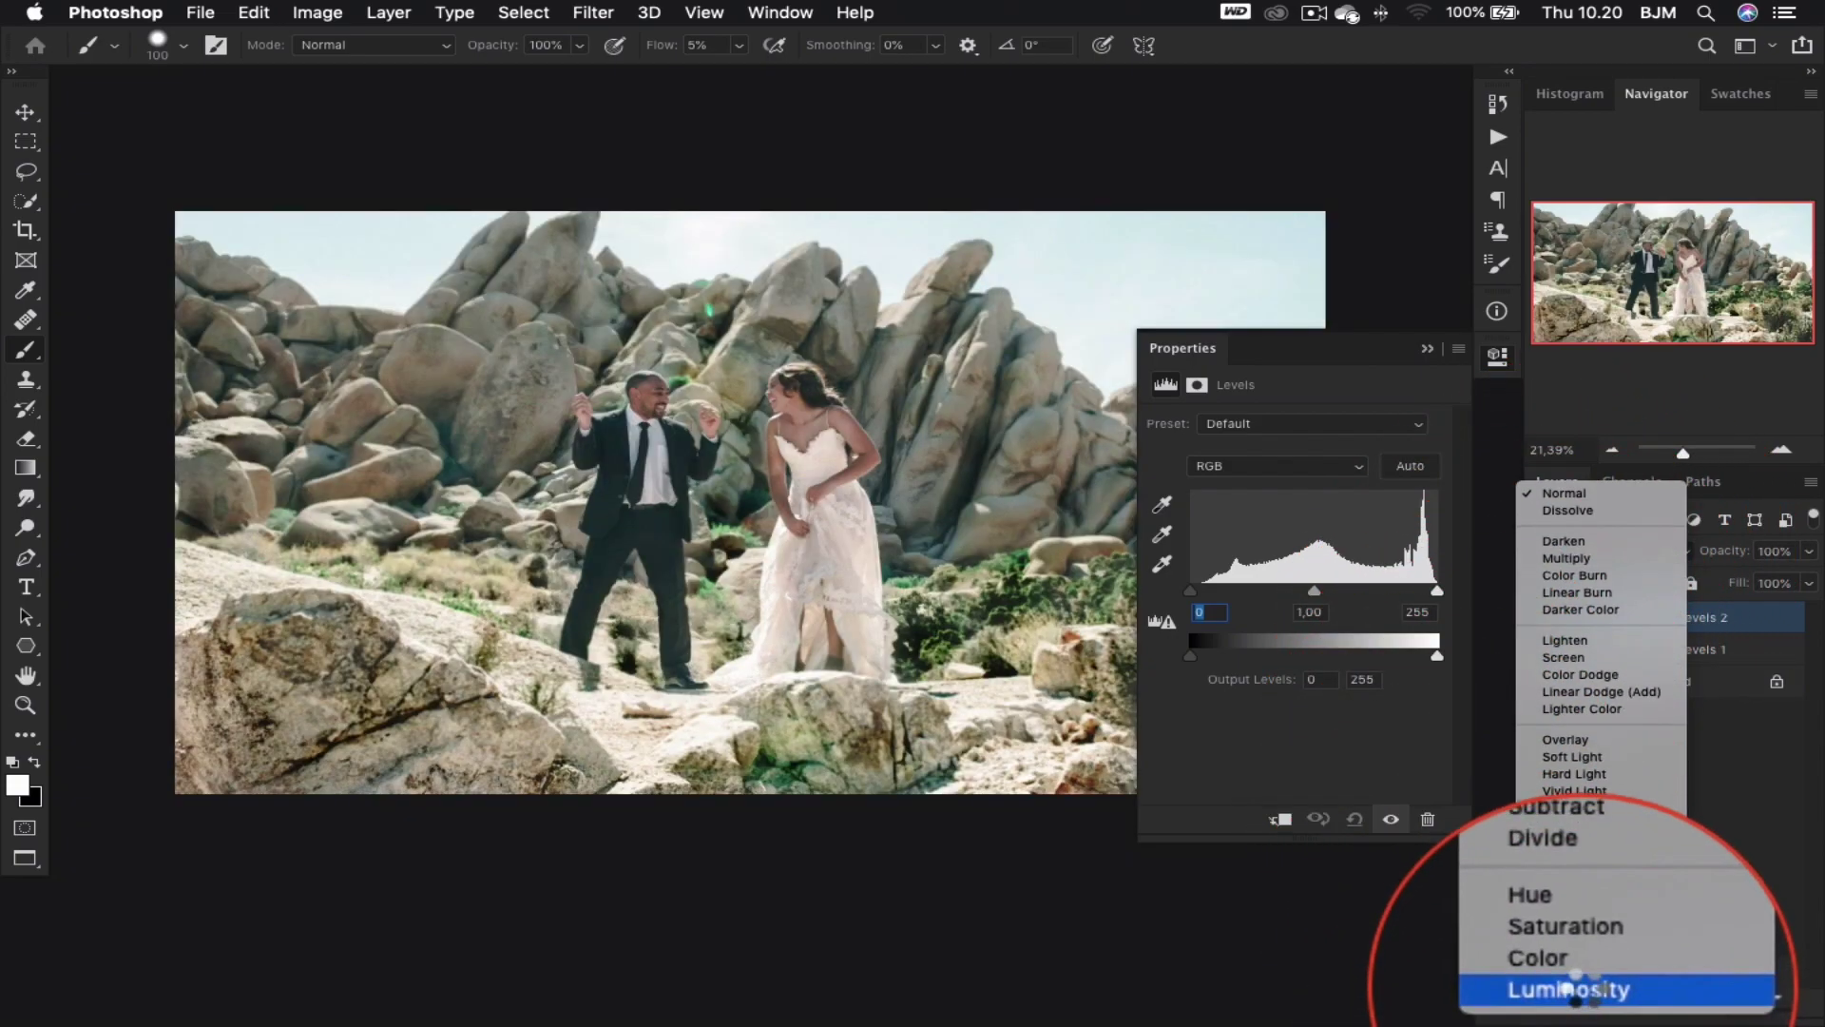
{"action": "left_click", "coordinate": [1573, 989]}
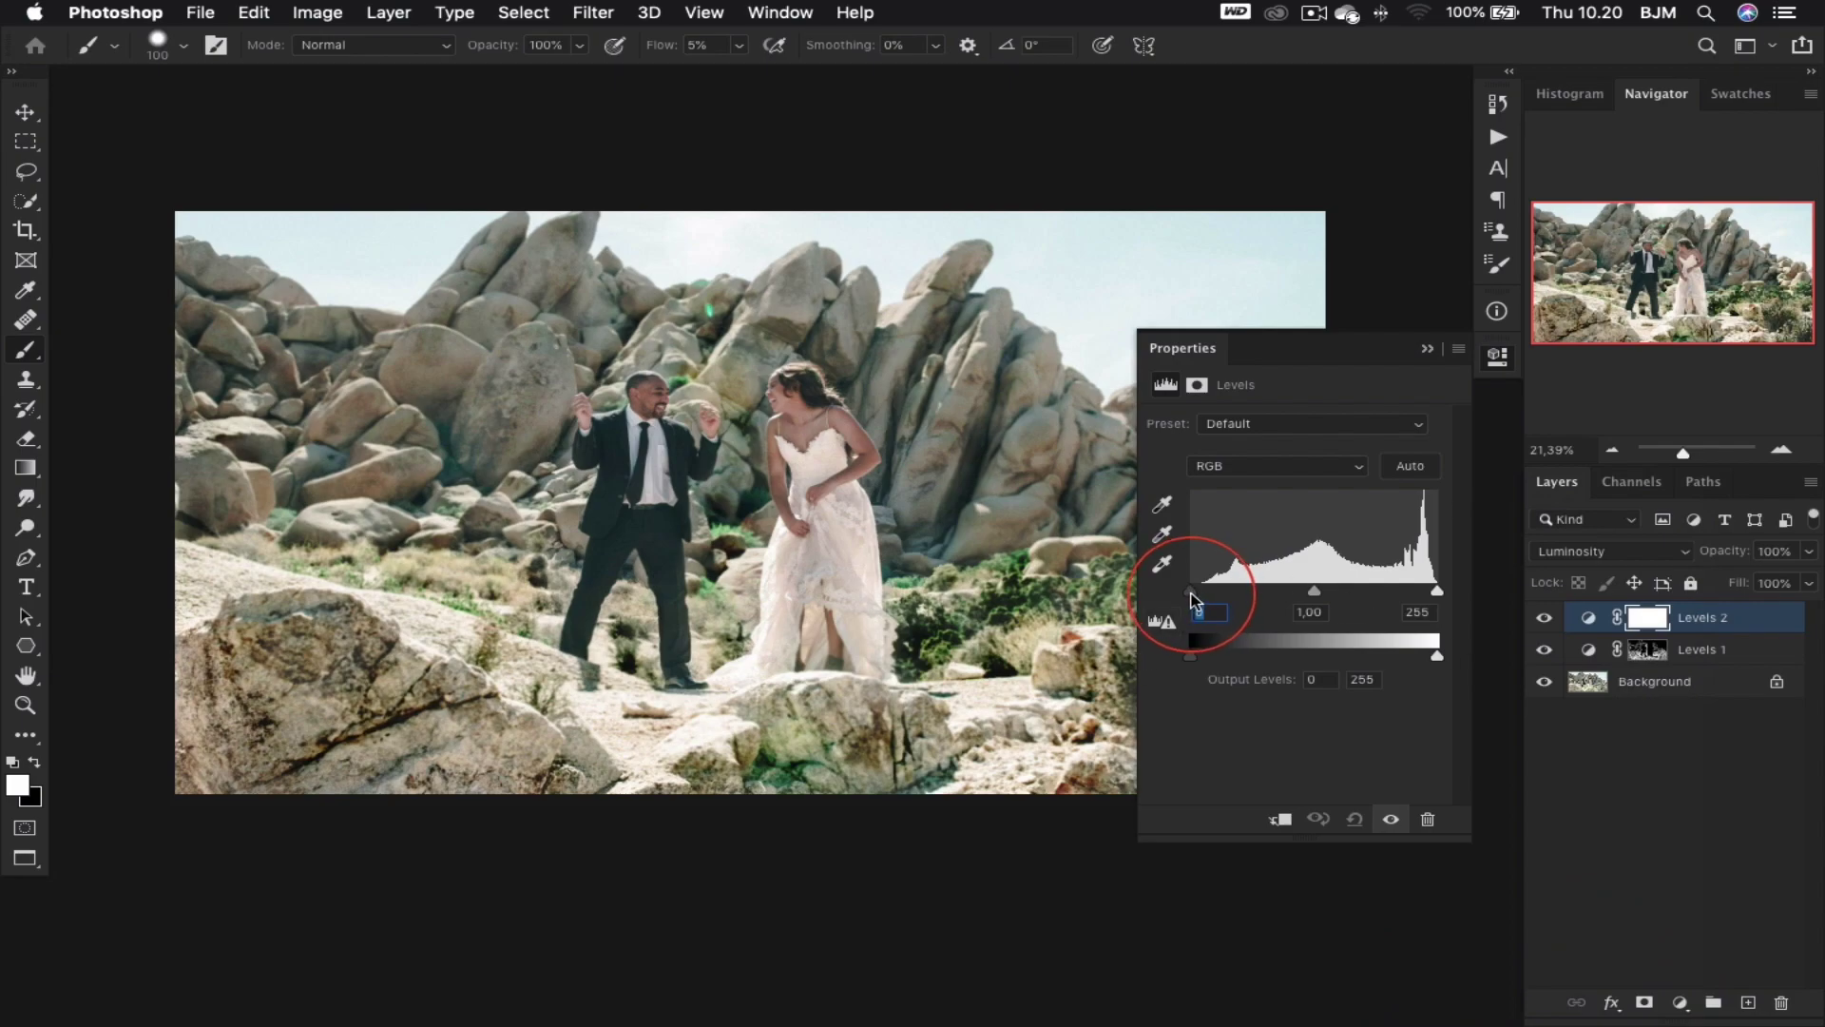
{"action": "left_click_drag", "start_coordinate": [1195, 599], "coordinate": [1224, 595]}
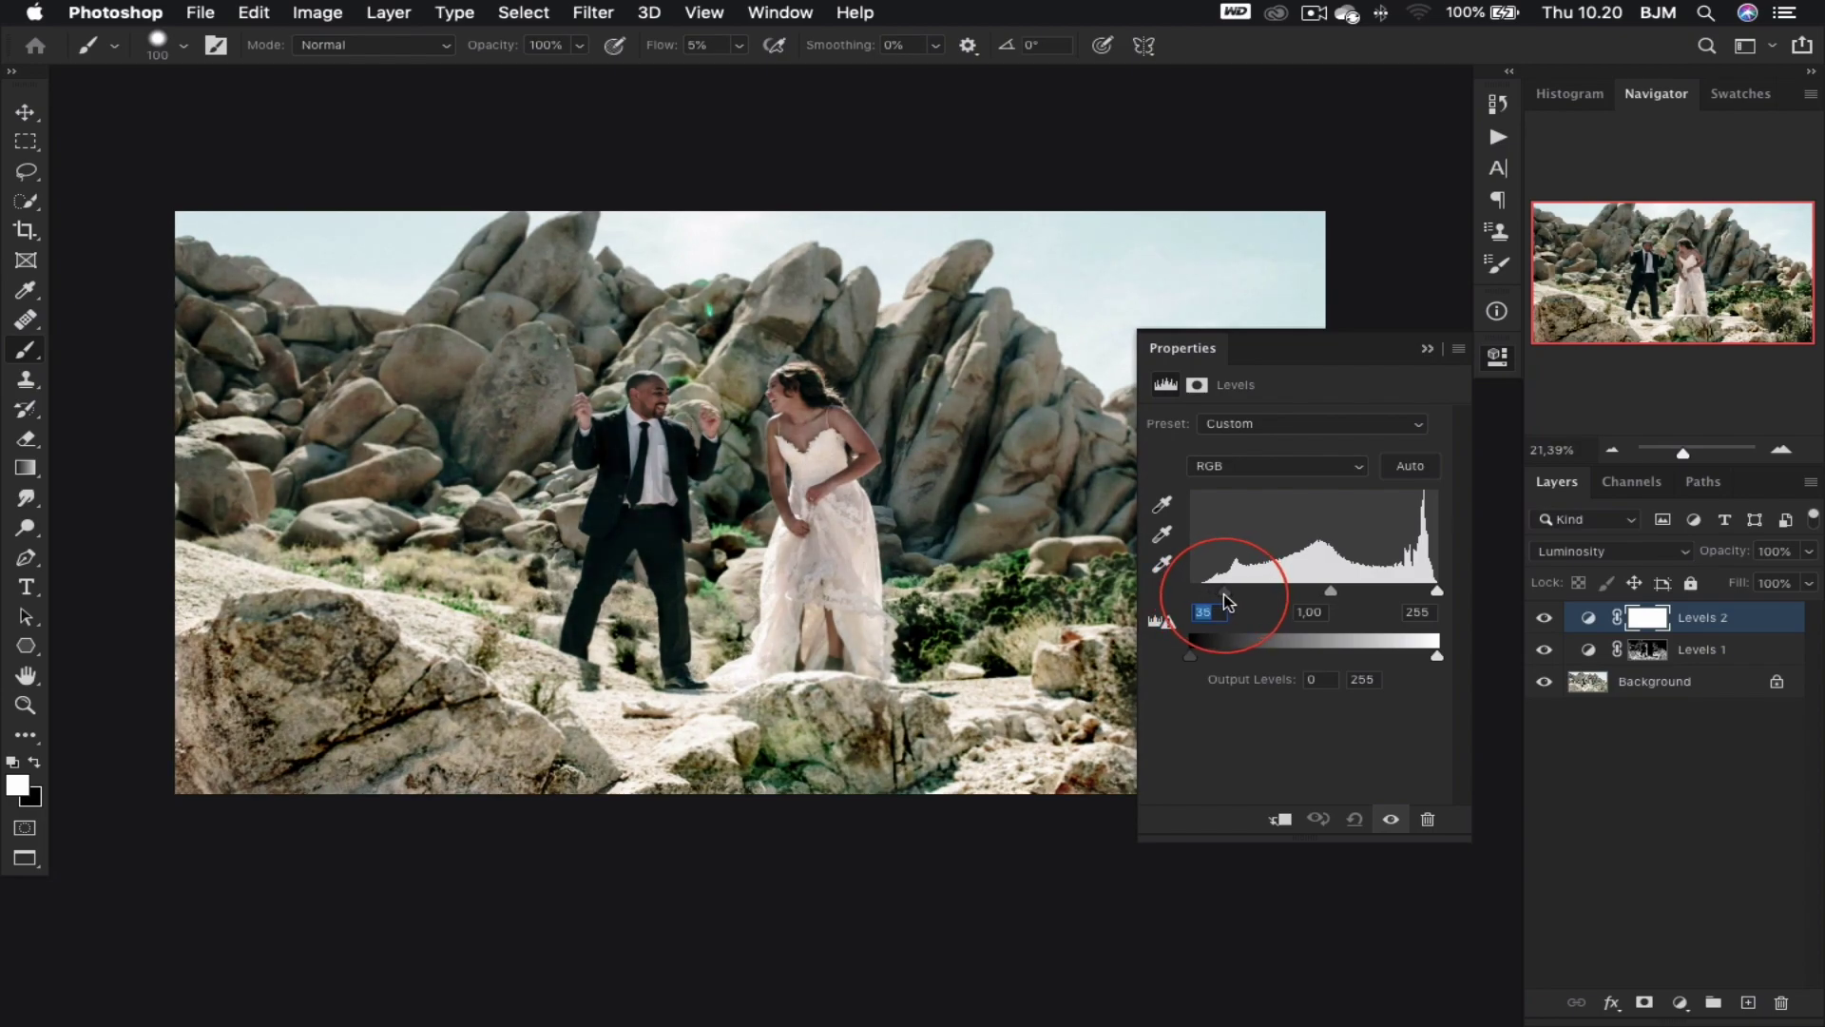
{"action": "left_click_drag", "start_coordinate": [1435, 591], "coordinate": [1338, 595]}
{"action": "left_click", "coordinate": [1497, 357]}
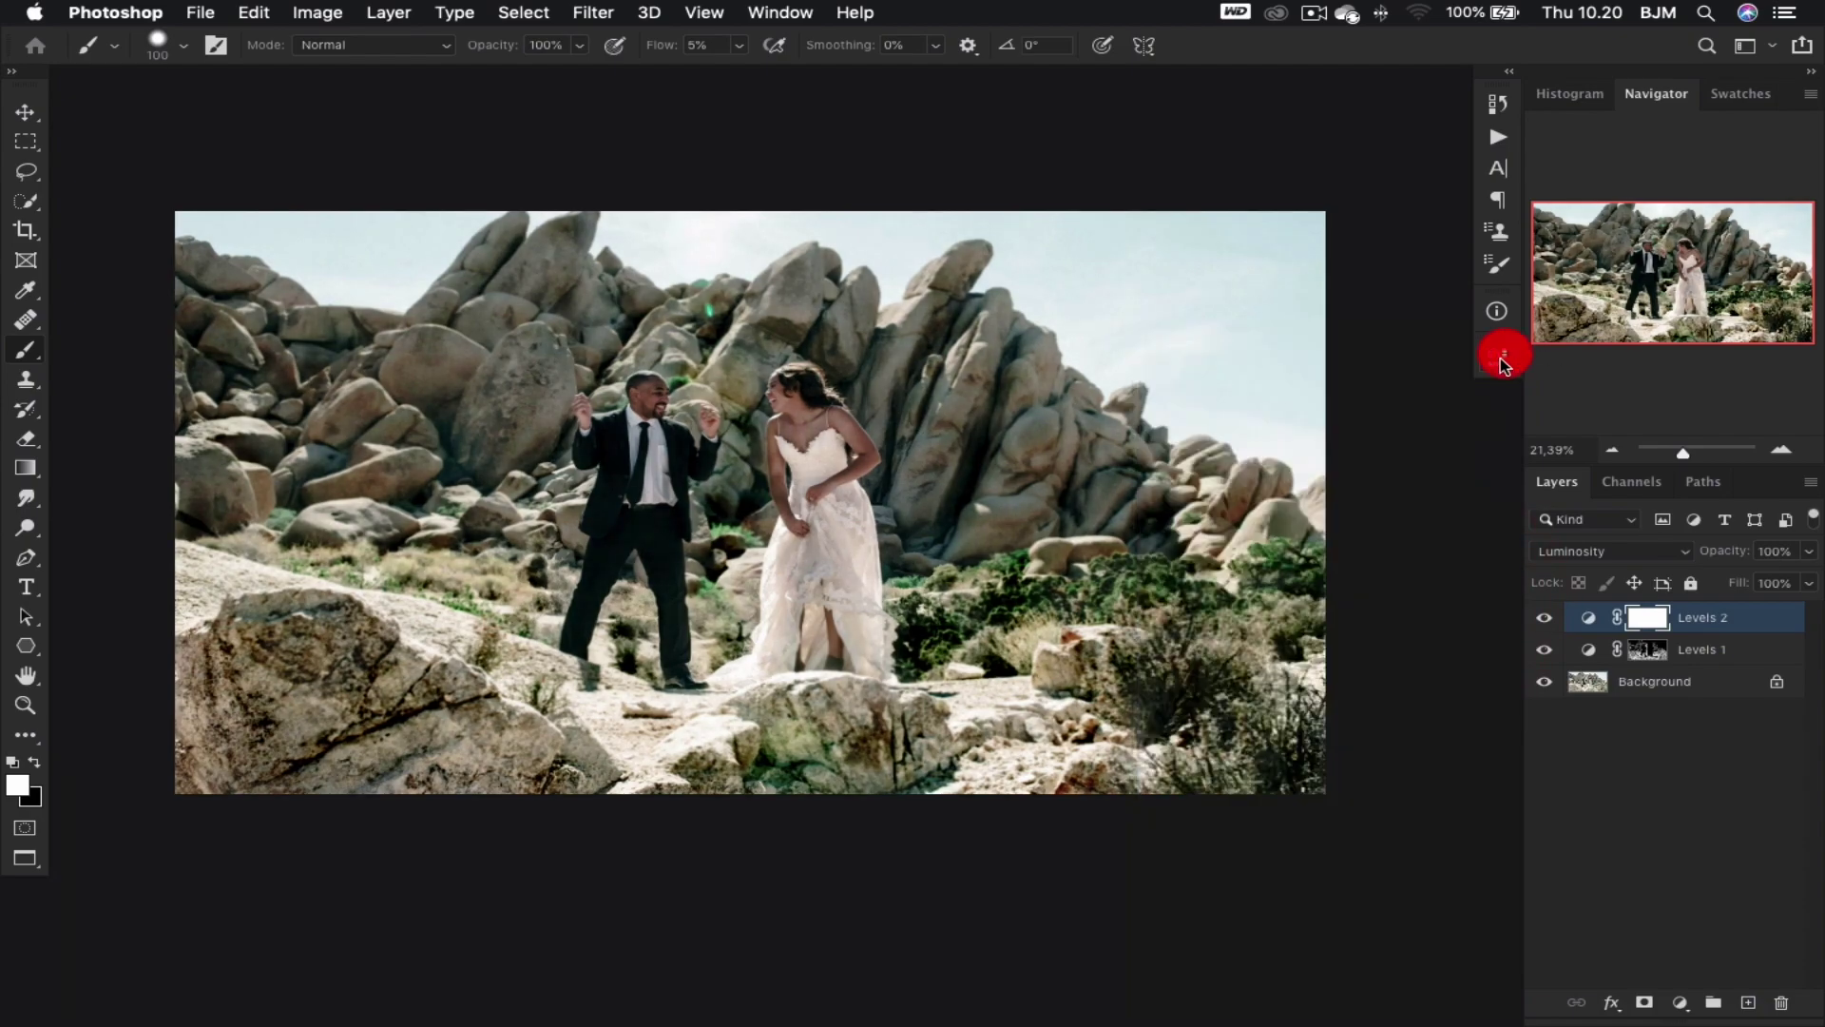
{"action": "left_click", "coordinate": [1544, 620]}
- Select the photo's highlights with Color Range at Fuzziness 6
{"action": "left_click", "coordinate": [1659, 685]}
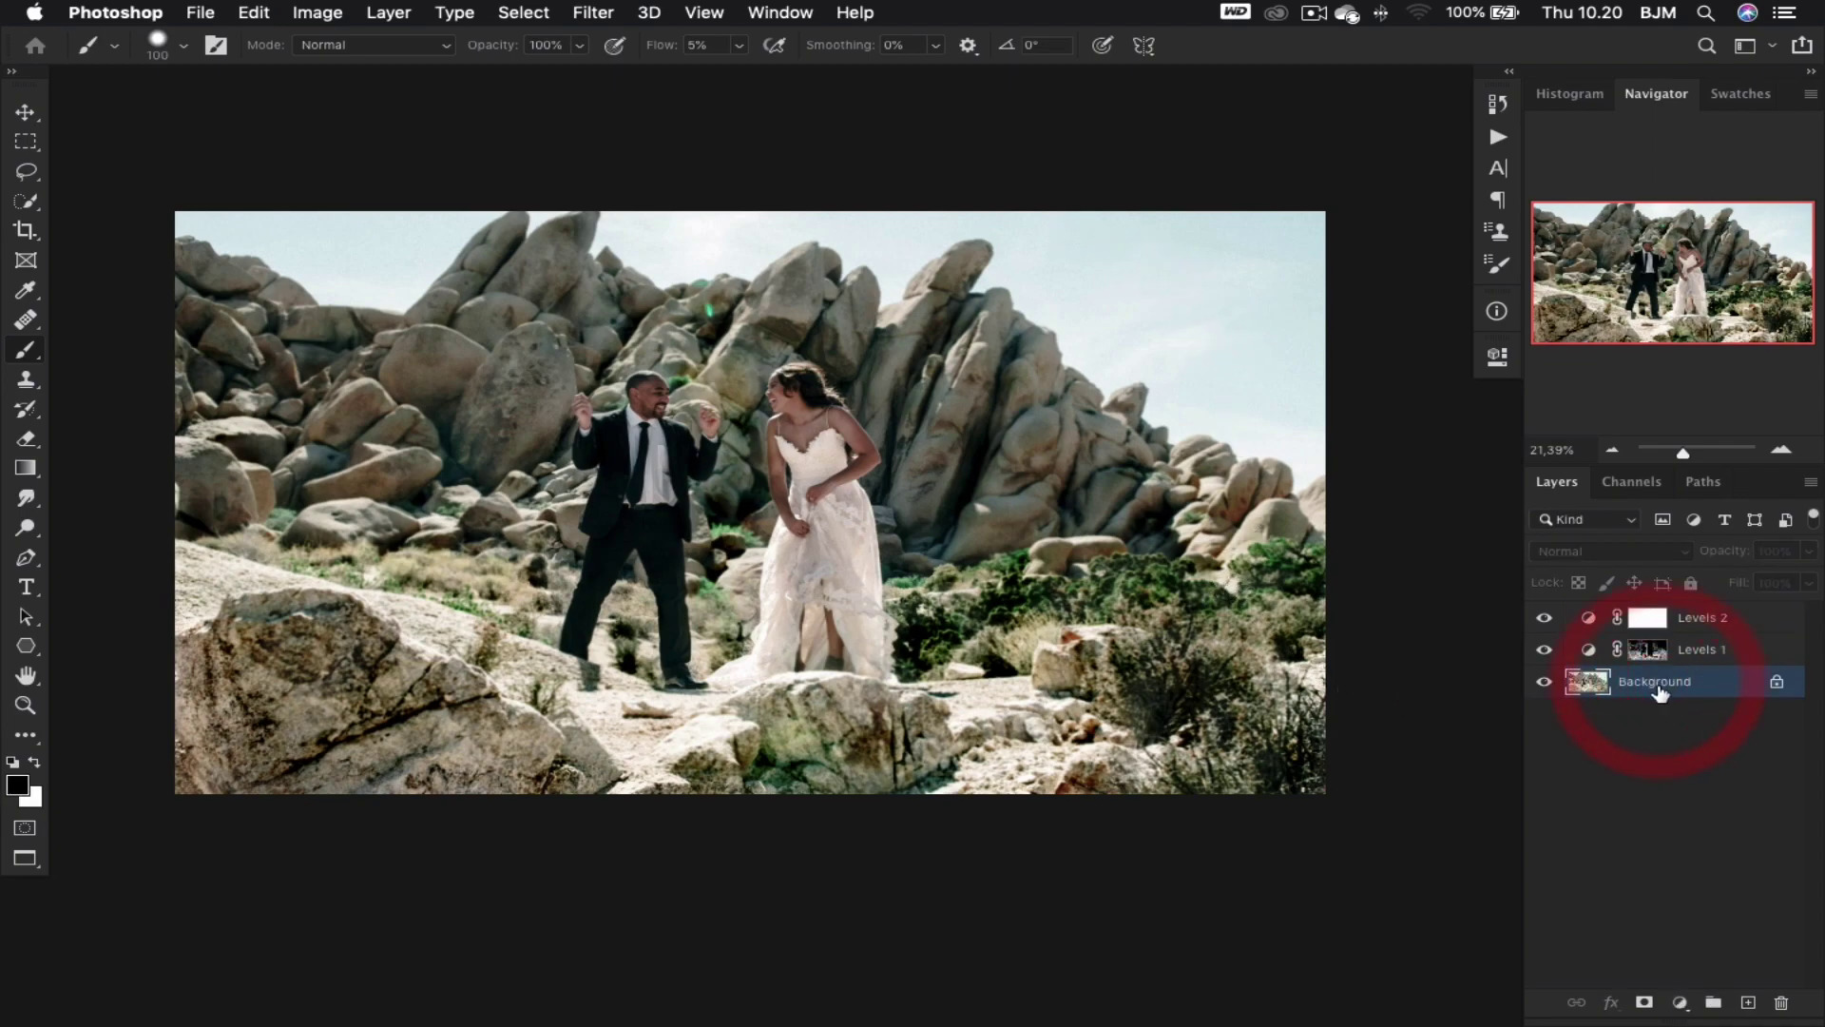
{"action": "key", "text": "x"}
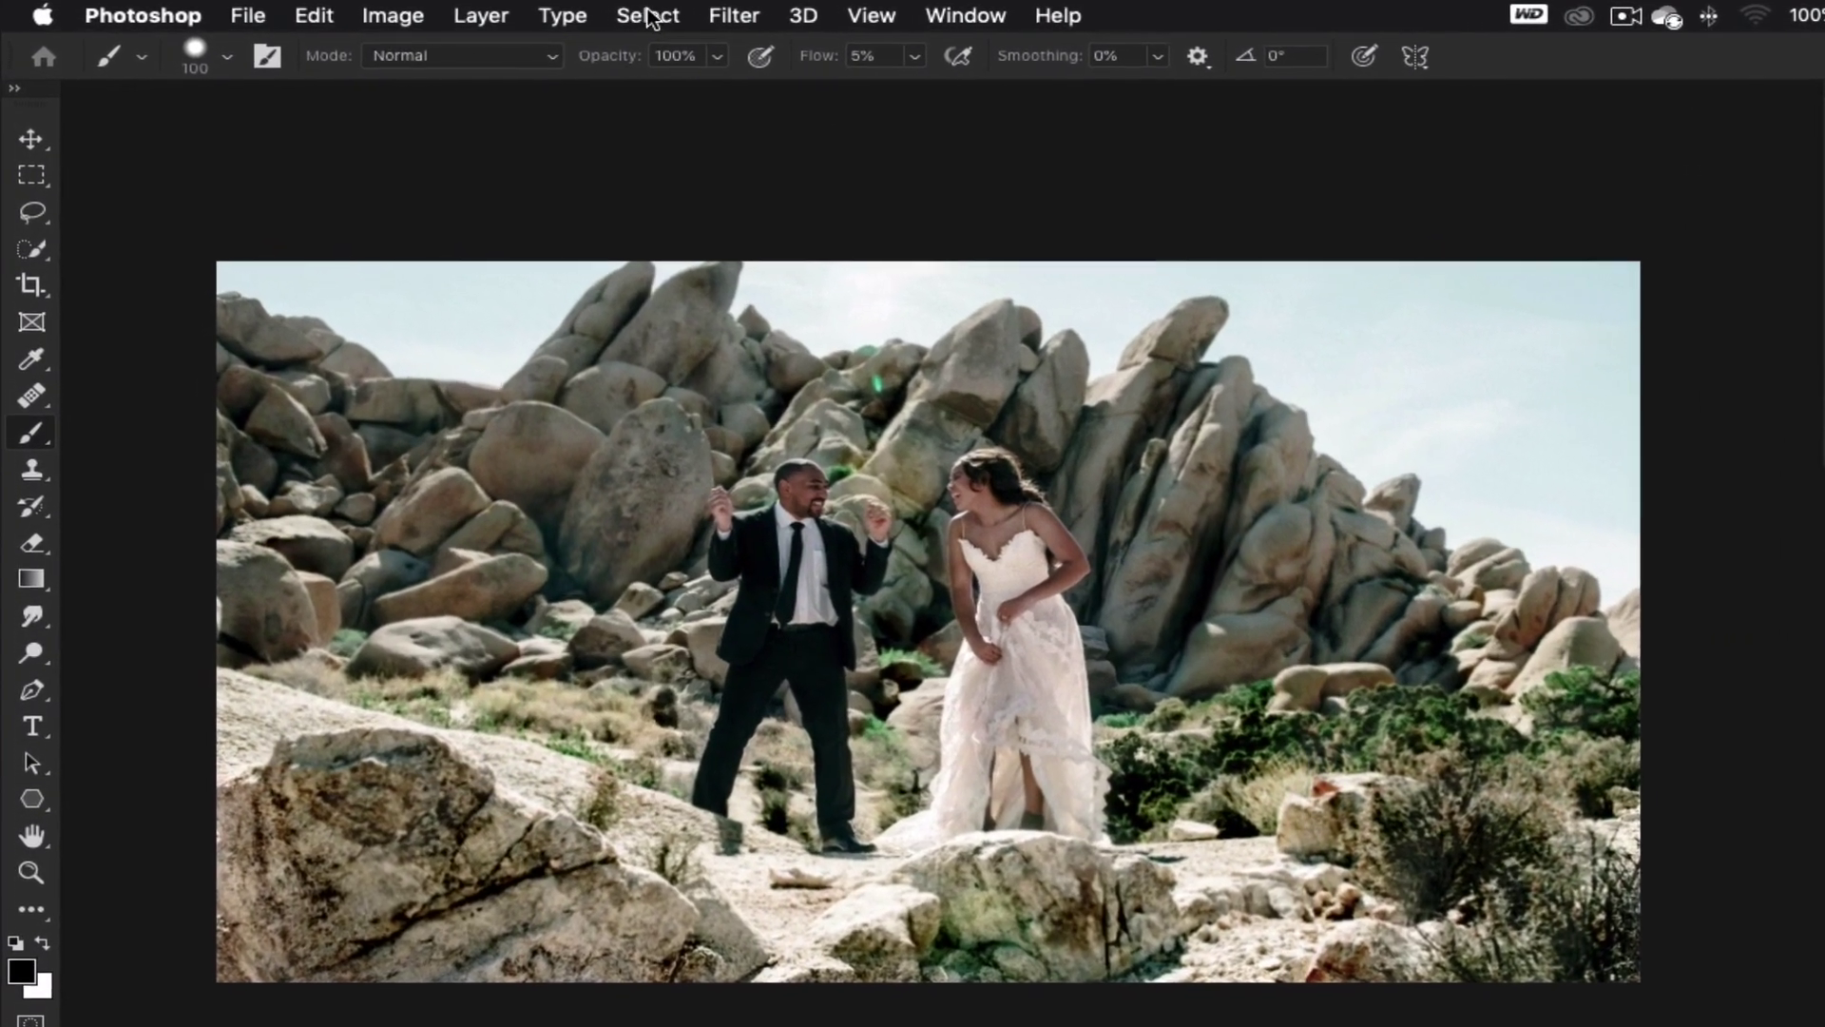
{"action": "left_click", "coordinate": [591, 14]}
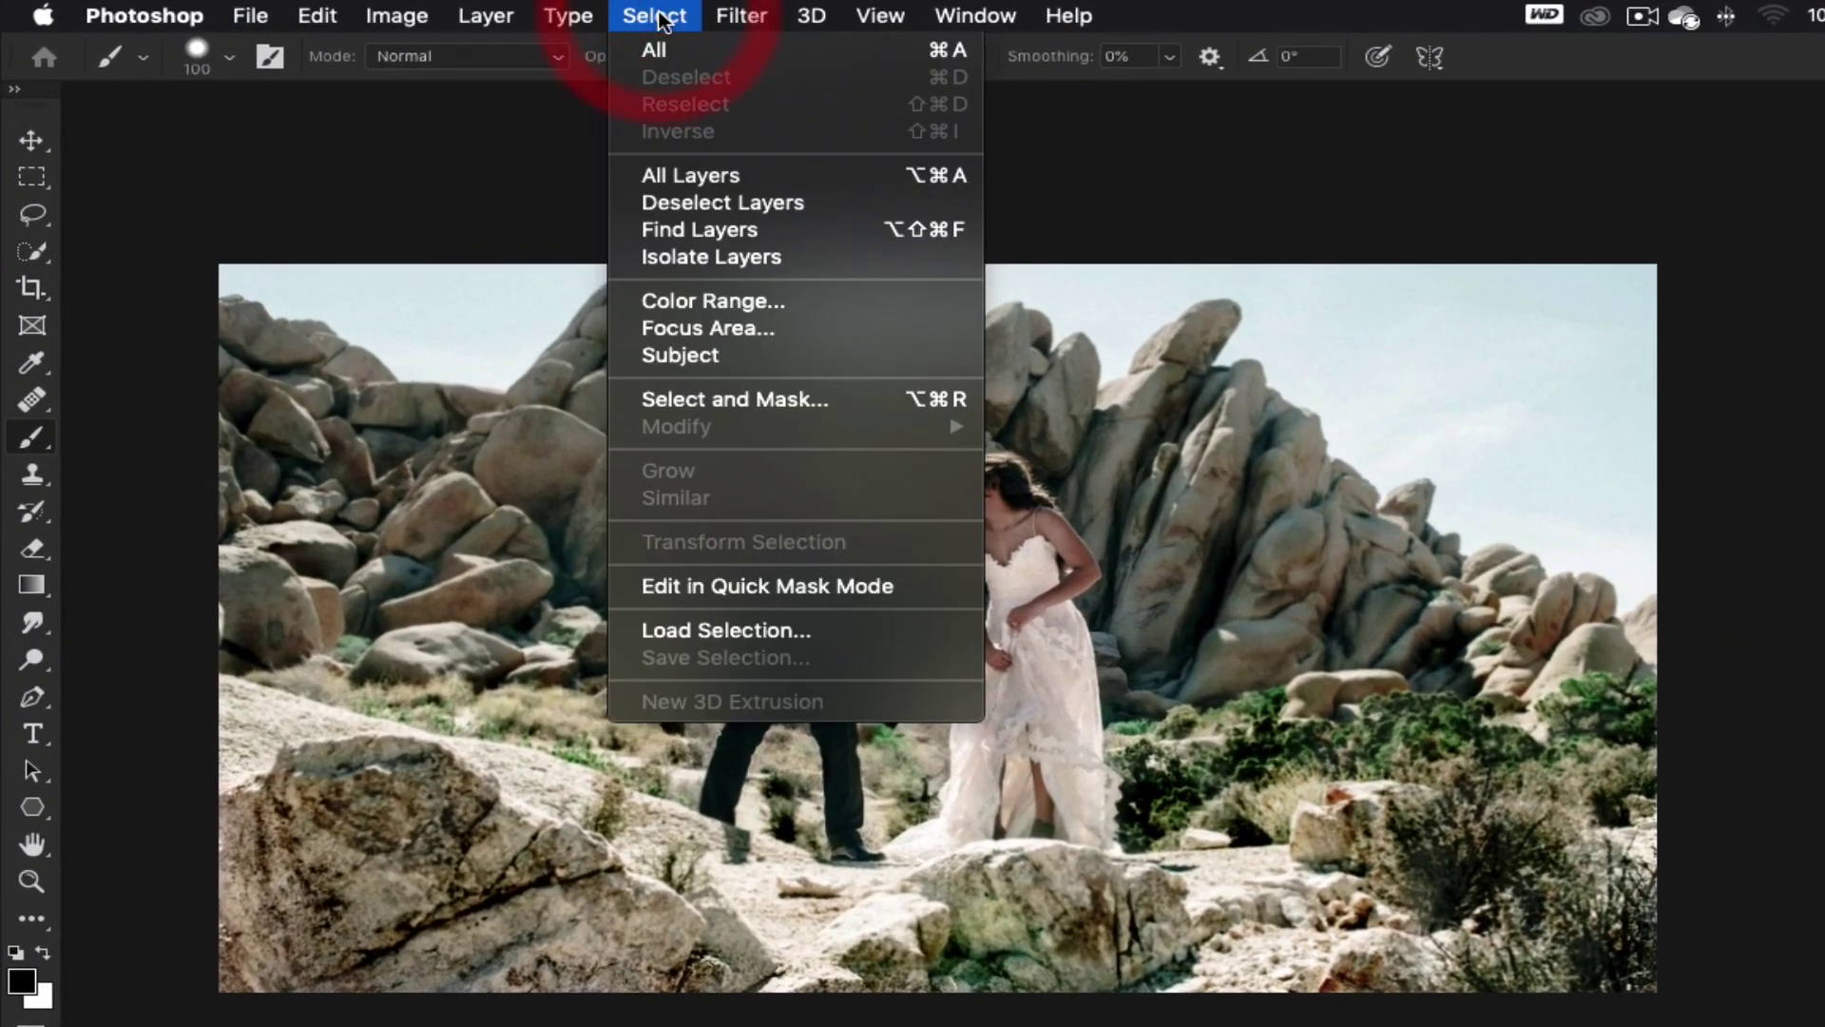
{"action": "left_click", "coordinate": [675, 298]}
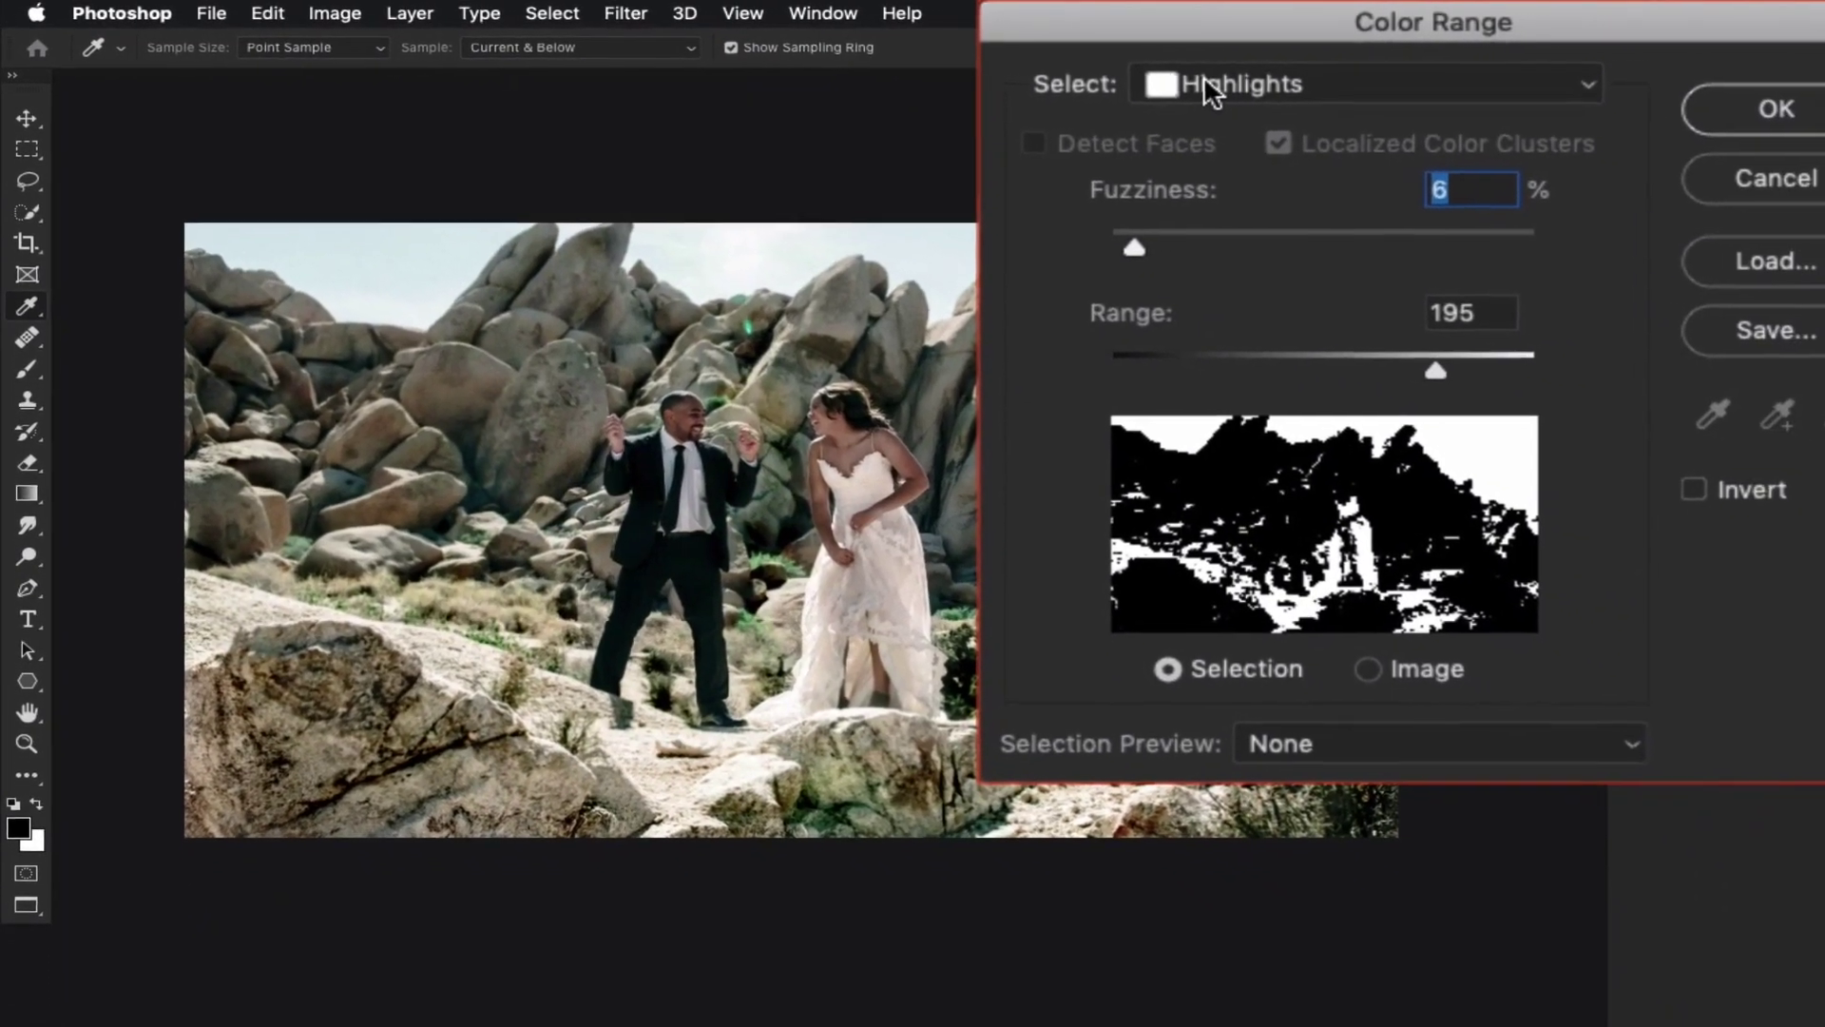
{"action": "left_click", "coordinate": [1163, 224]}
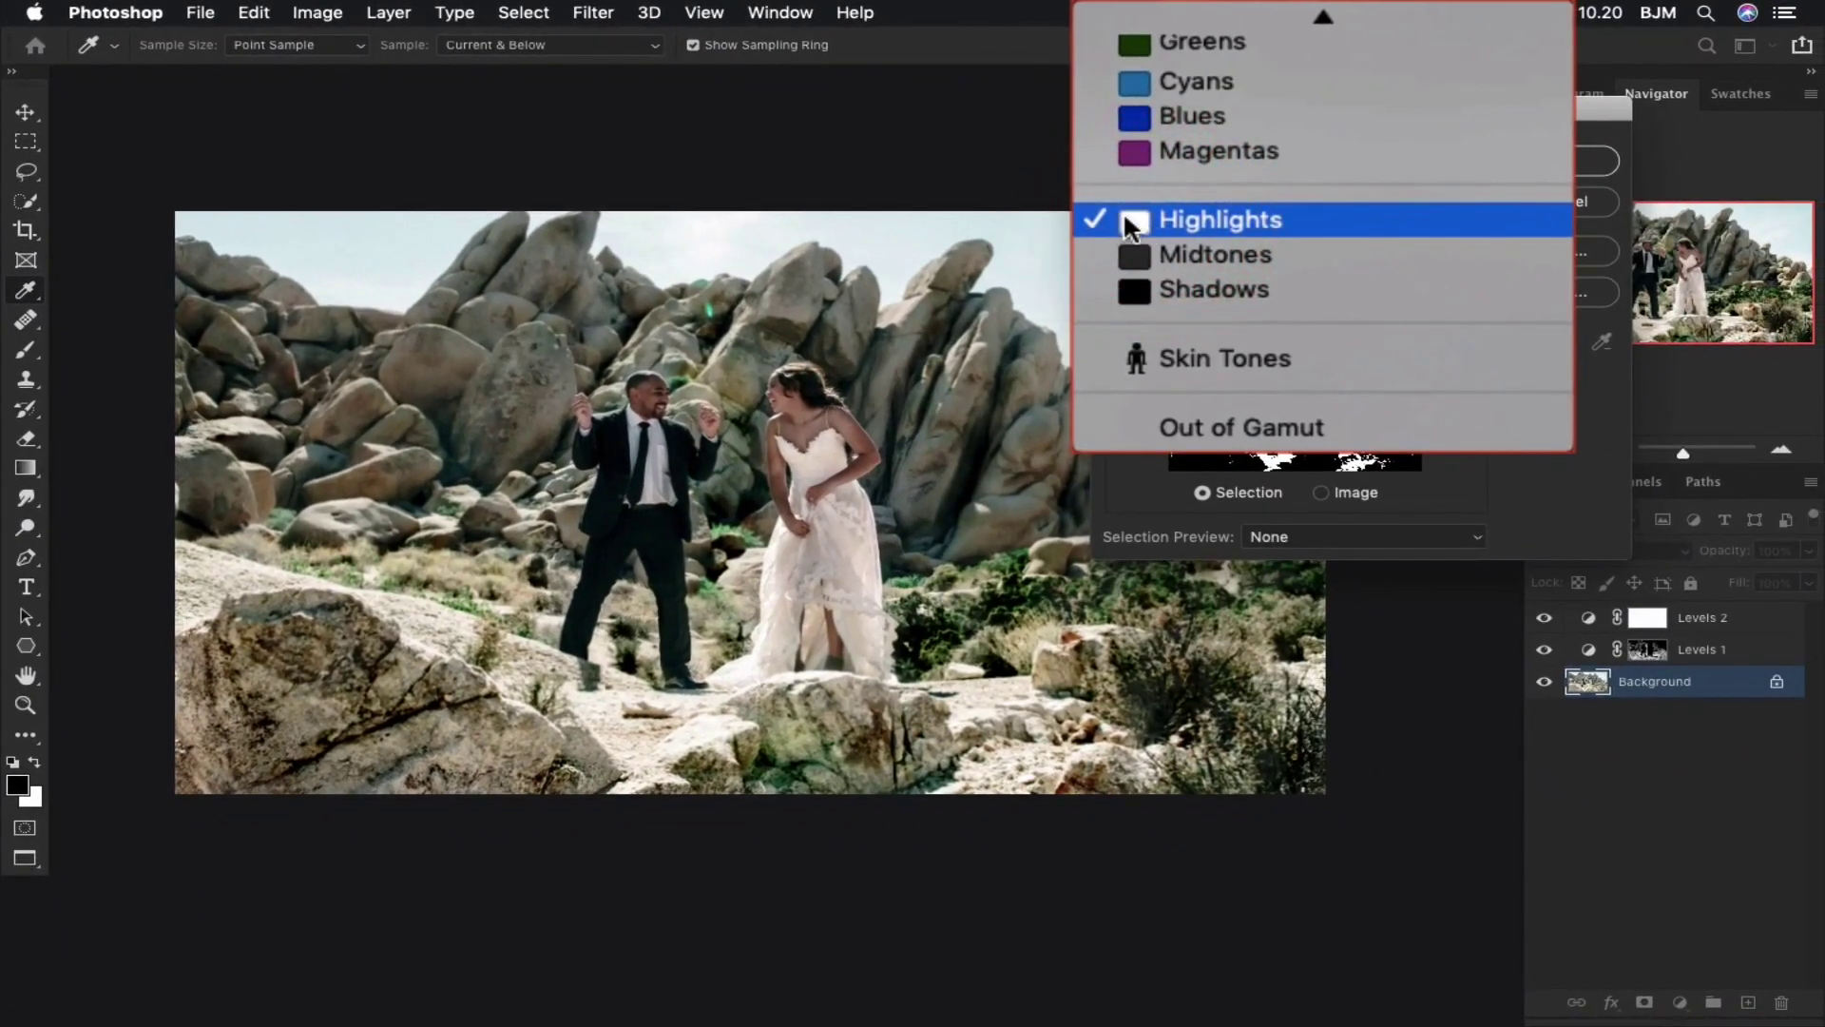
{"action": "left_click", "coordinate": [1177, 227]}
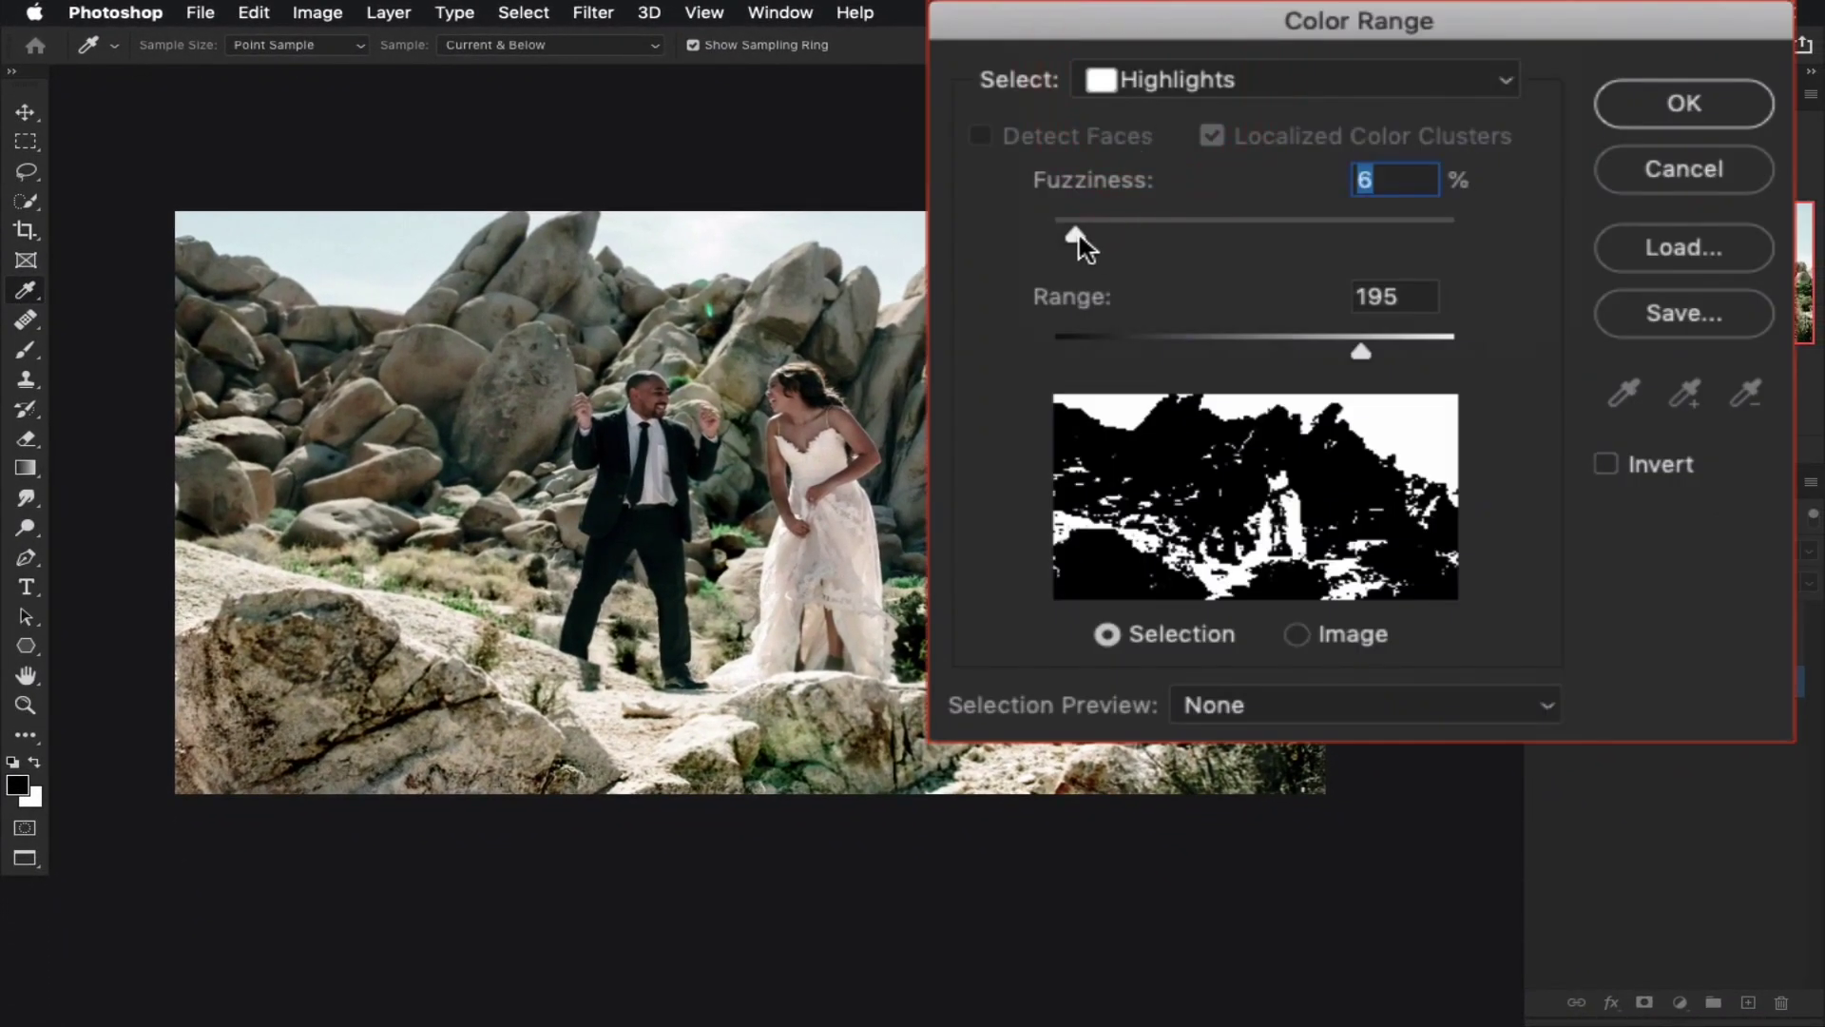
{"action": "left_click", "coordinate": [1055, 249]}
{"action": "left_click_drag", "start_coordinate": [1046, 232], "coordinate": [1076, 240]}
{"action": "left_click", "coordinate": [1738, 108]}
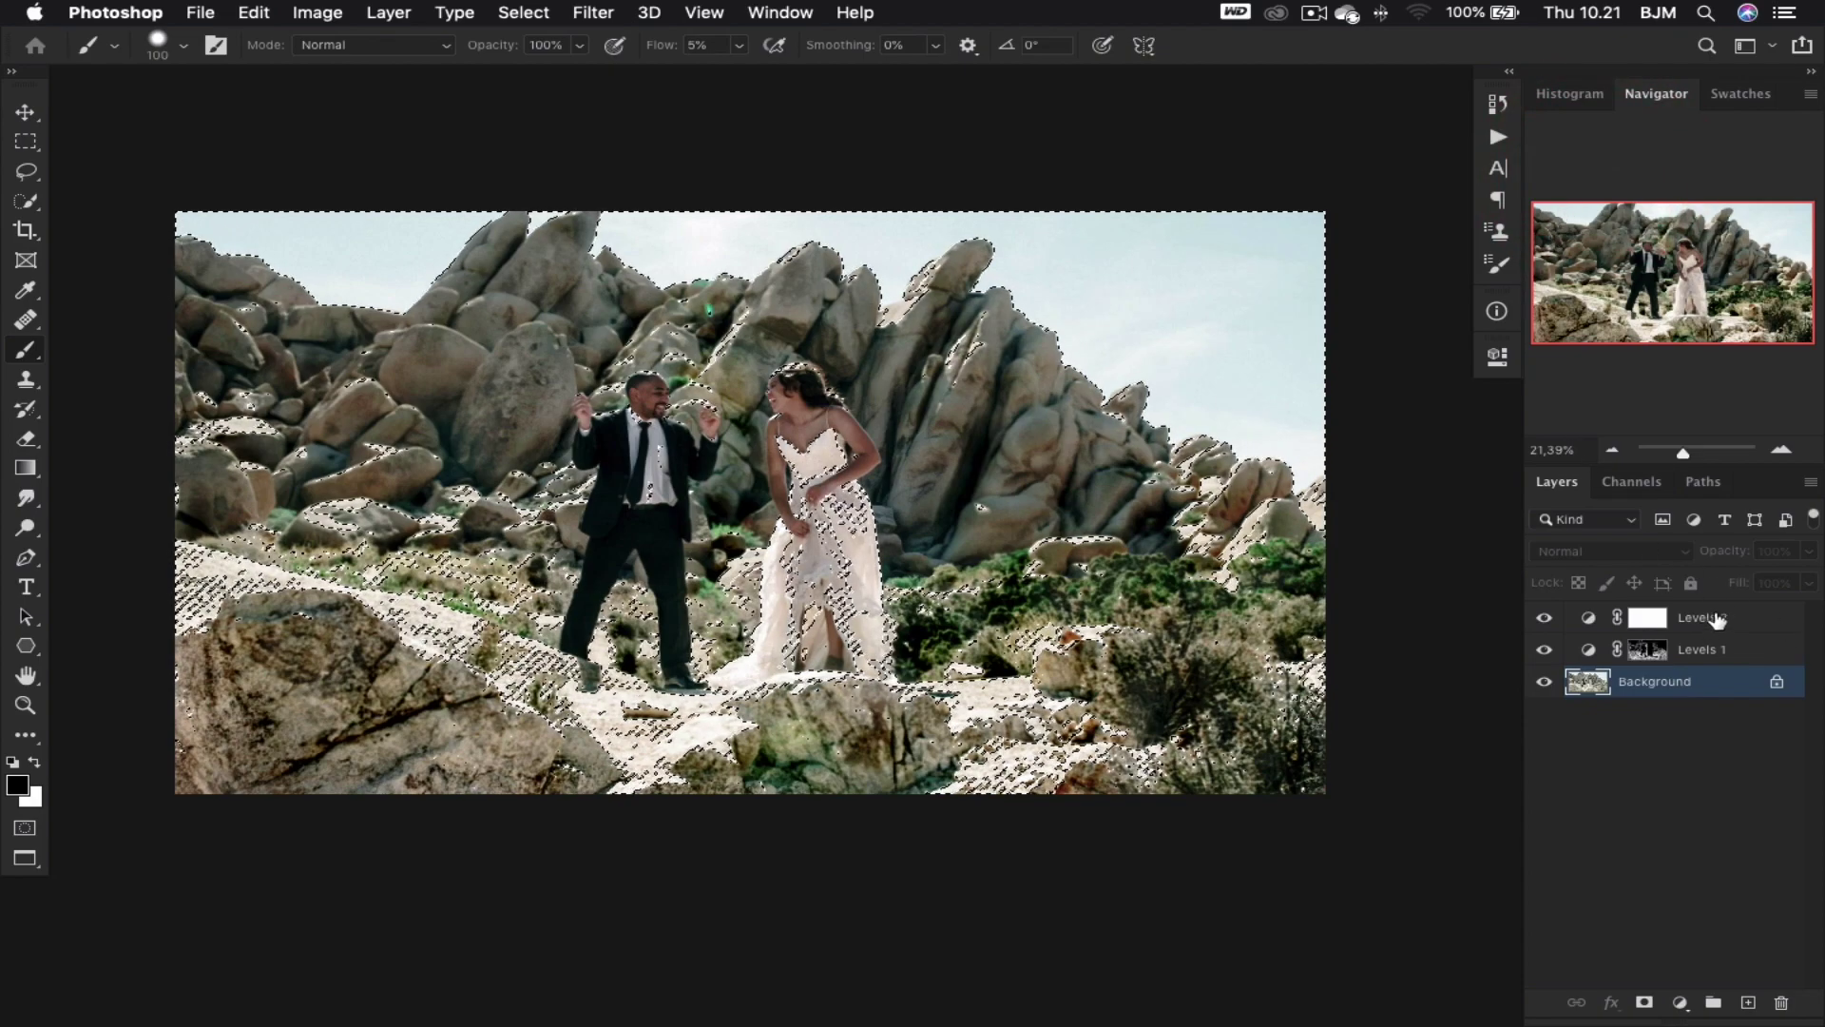
- Add a Curves adjustment layer above Levels 2, masked by the highlights selection
{"action": "left_click", "coordinate": [1711, 618]}
{"action": "key", "text": "x"}
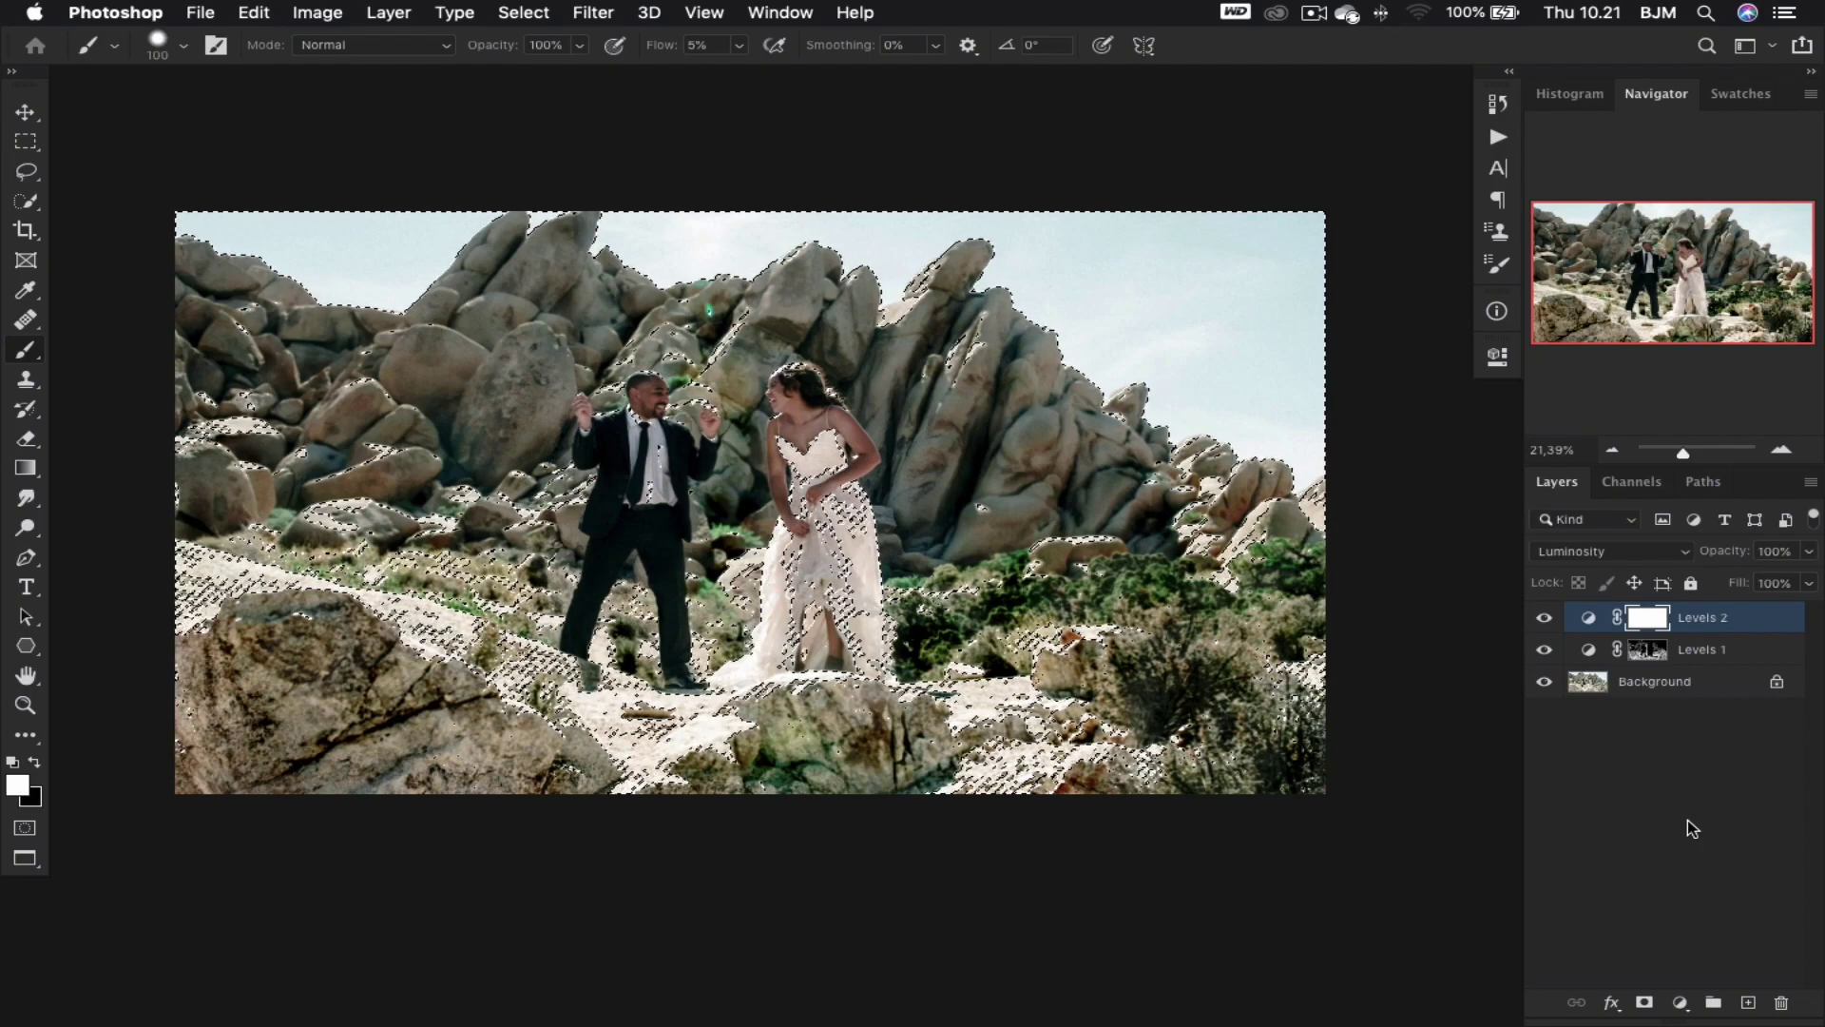
{"action": "left_click", "coordinate": [1680, 1002]}
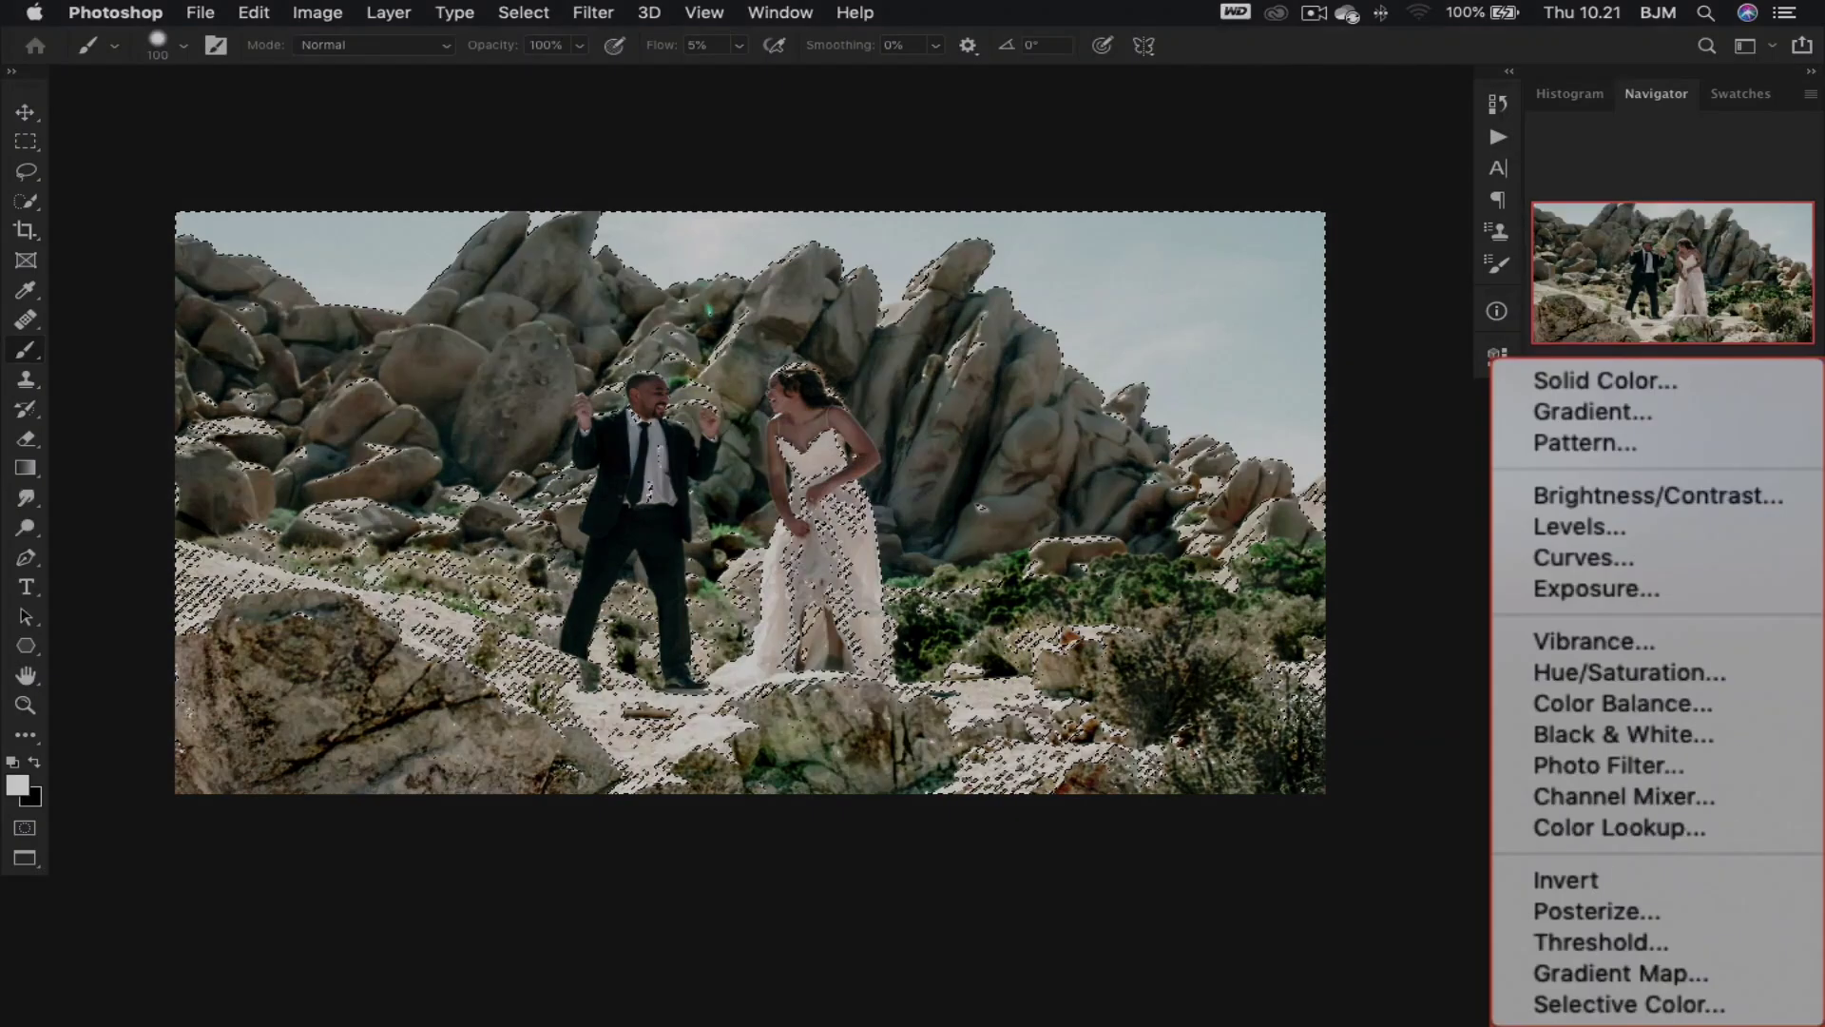
{"action": "left_click", "coordinate": [1617, 557]}
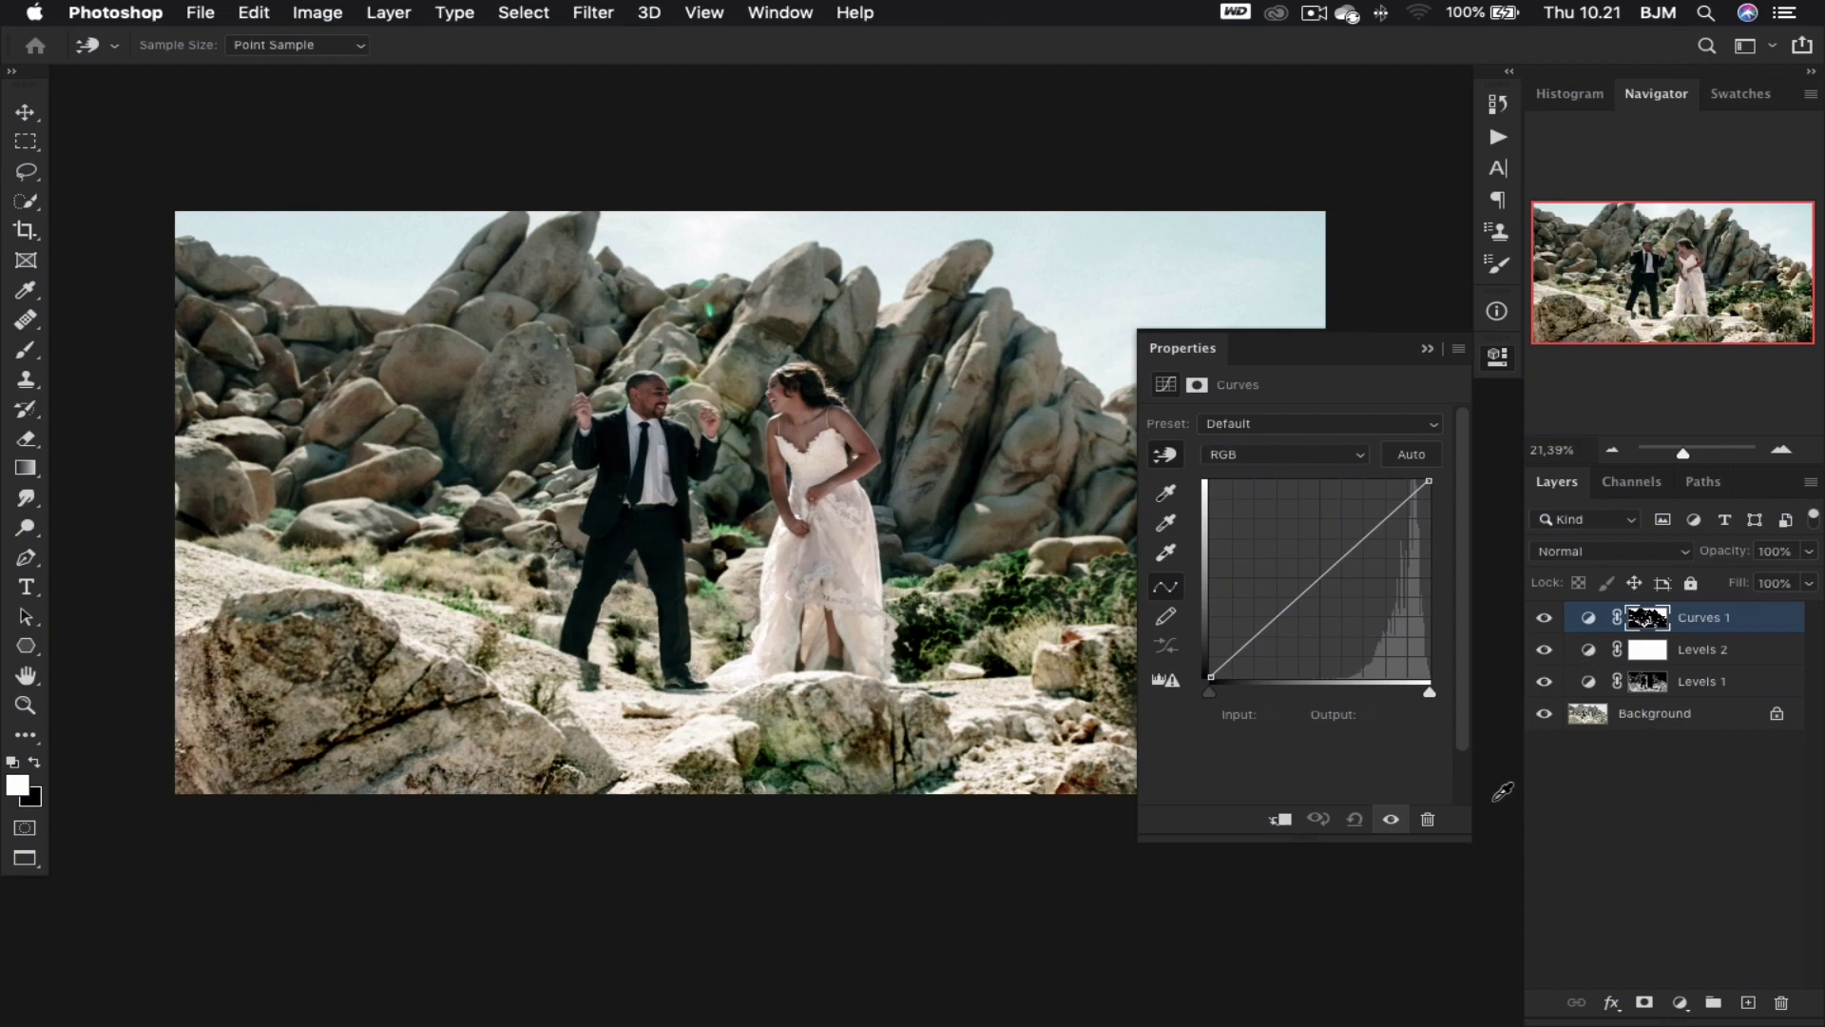
- Preview the Curves 1 mask on its own and set a soft brush at 100% flow
{"action": "key", "text": "b"}
{"action": "left_click", "coordinate": [1647, 617], "text": "alt"}
{"action": "left_click", "coordinate": [1646, 620], "text": "alt"}
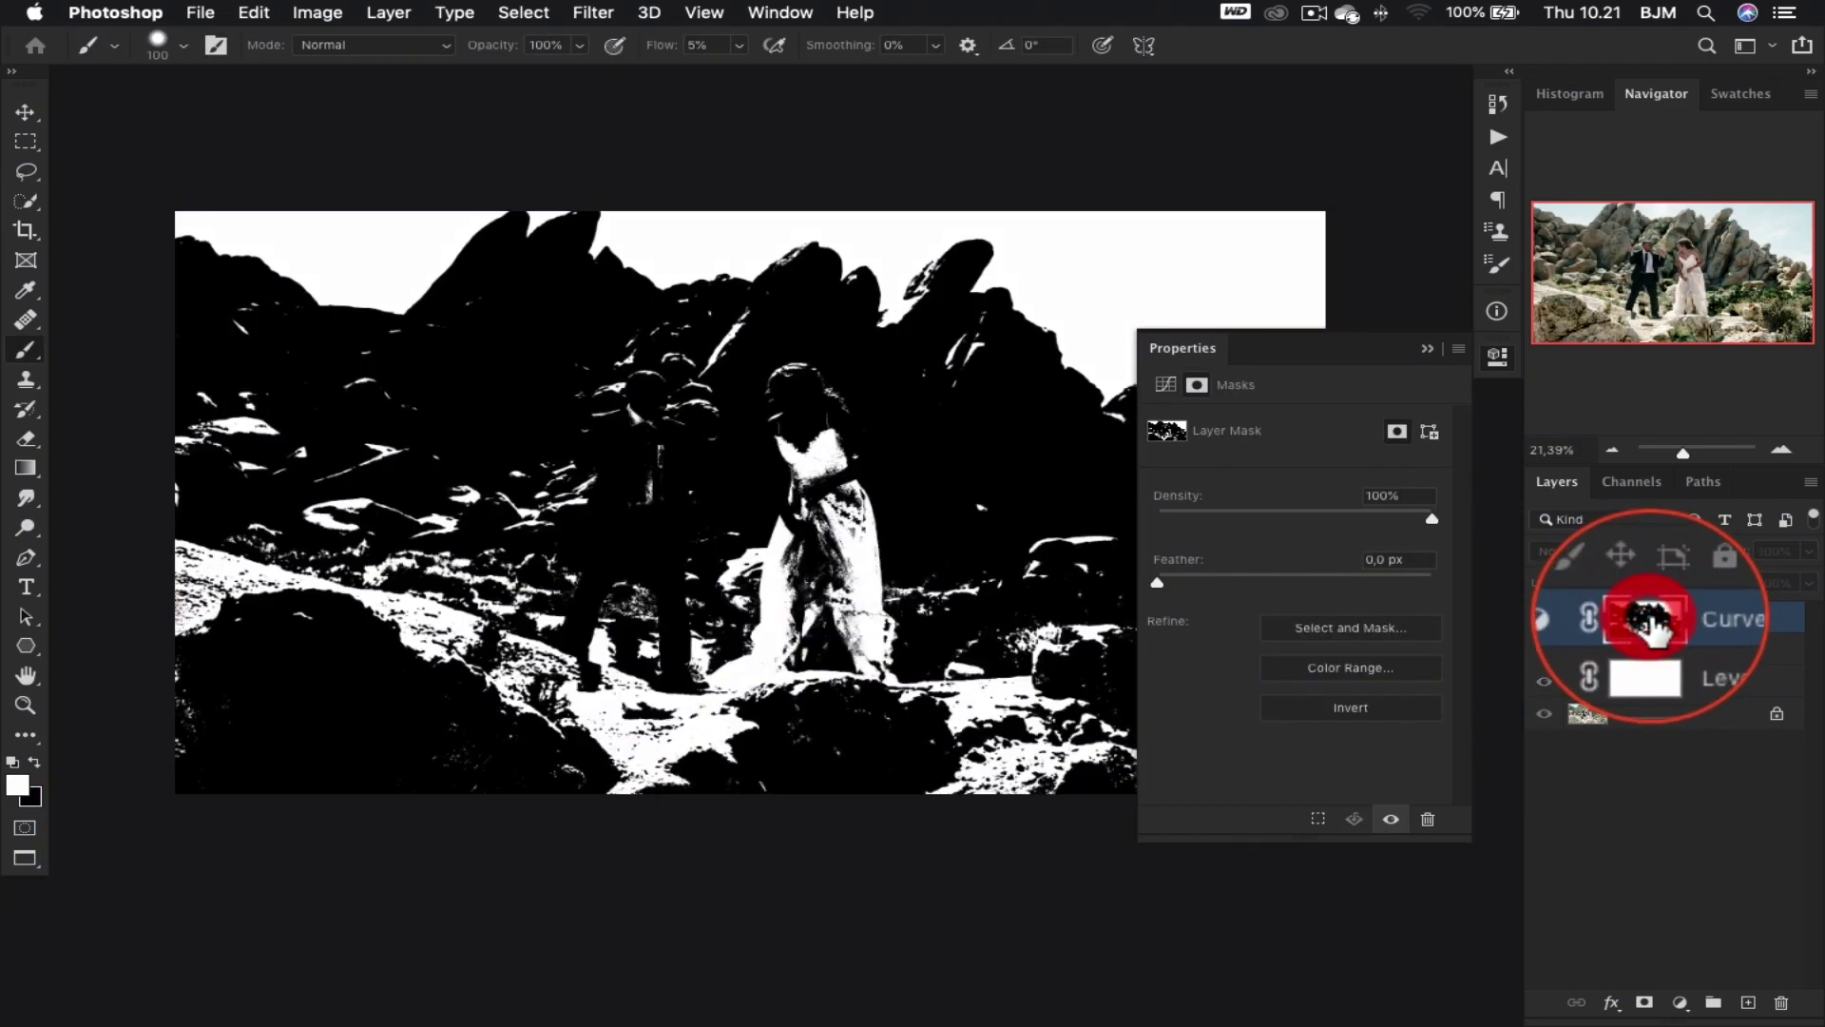
{"action": "left_click", "coordinate": [1497, 360]}
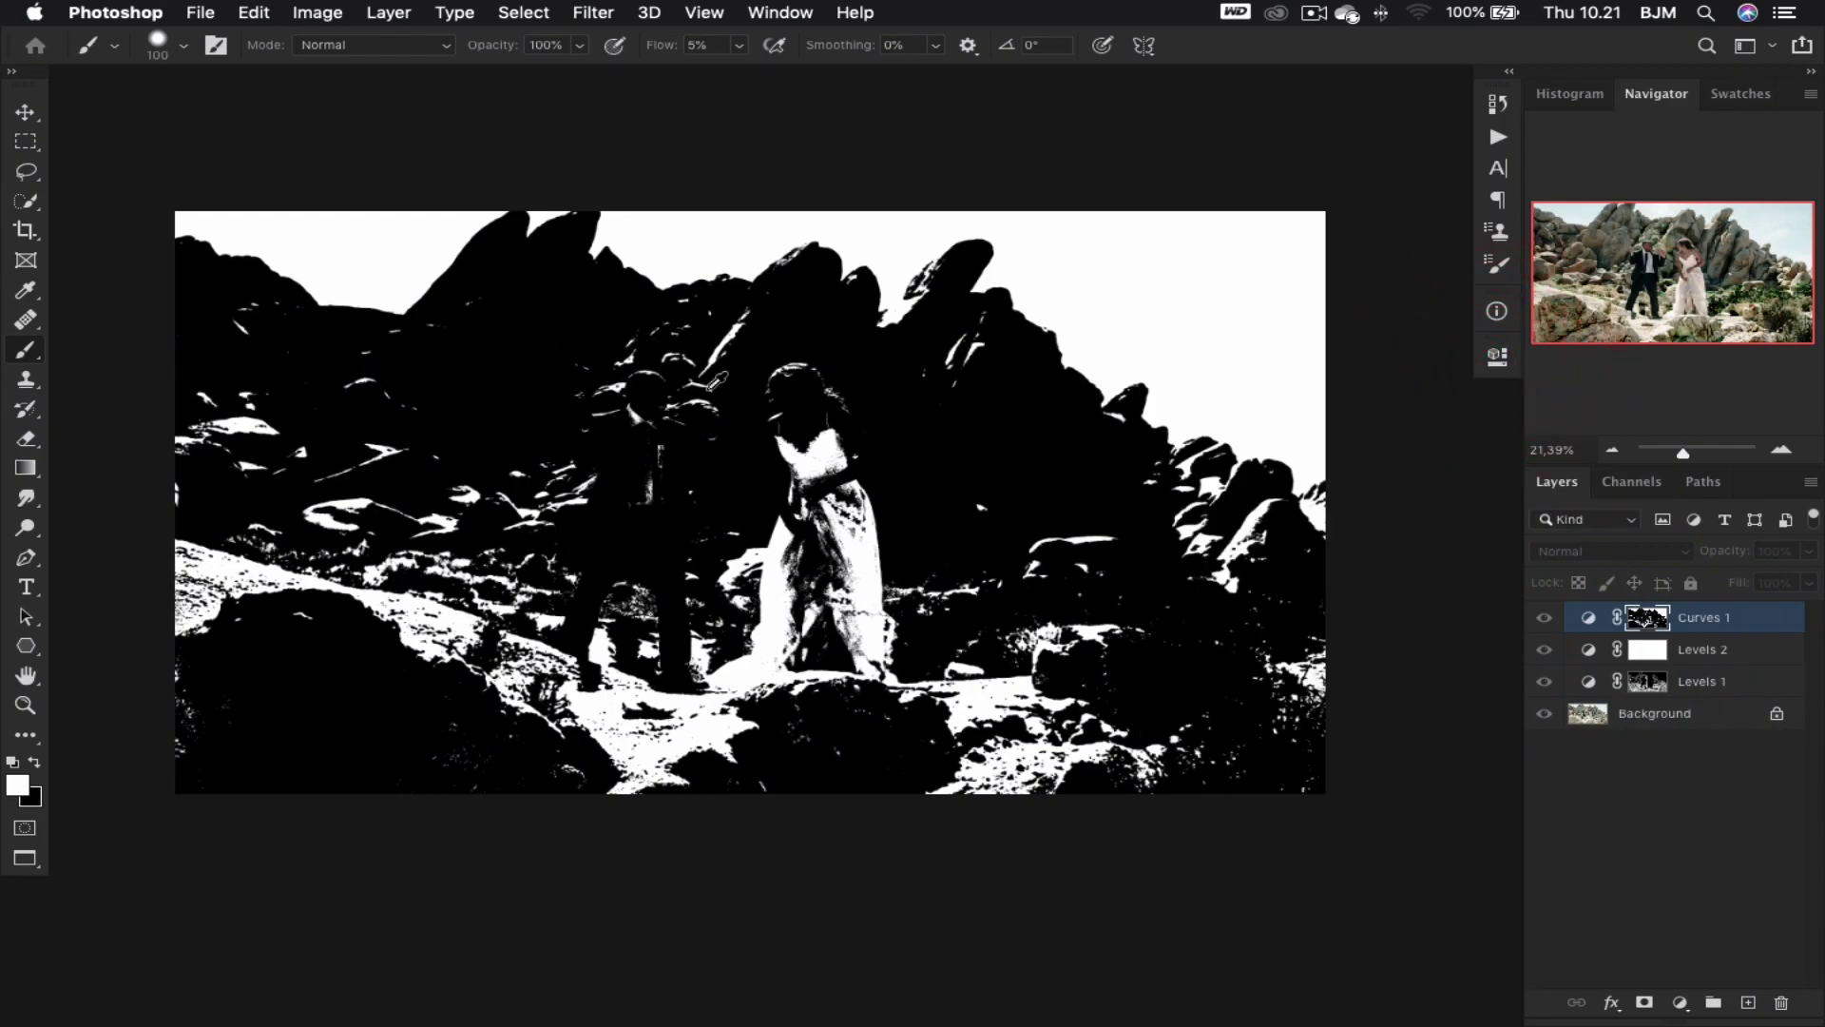
{"action": "key", "text": "shift+b"}
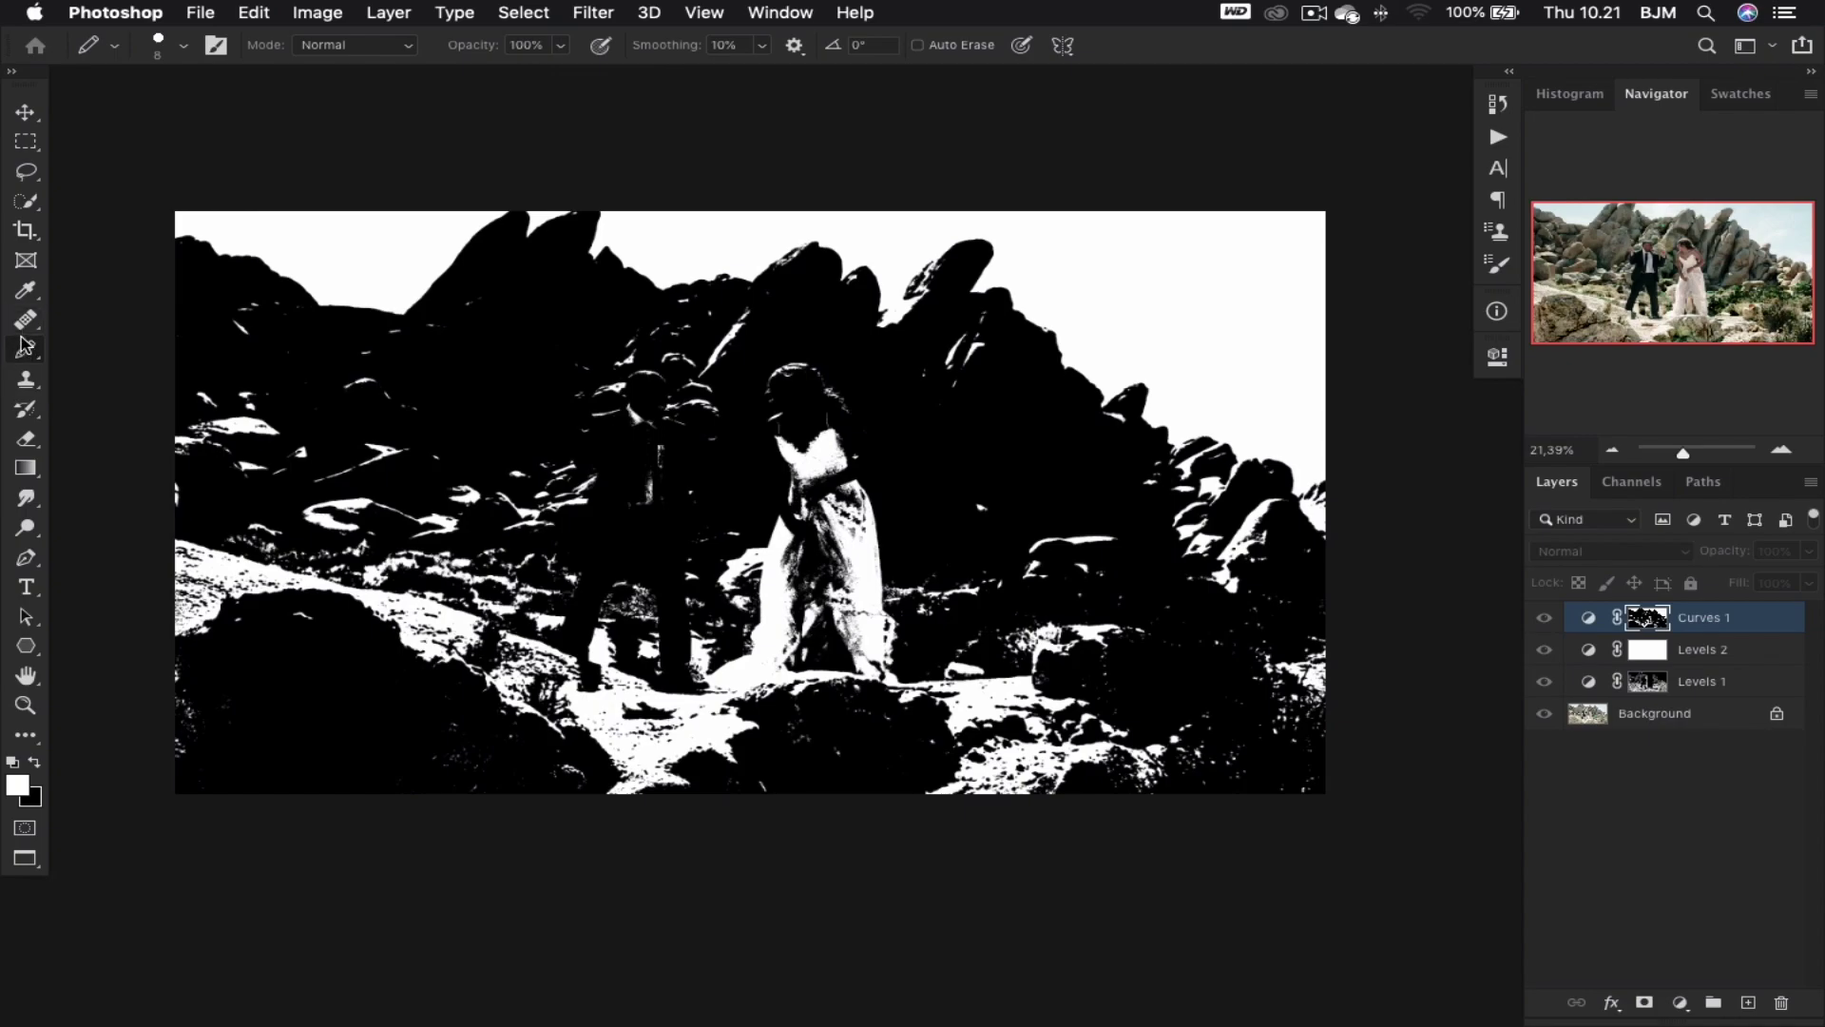
{"action": "right_click", "coordinate": [25, 345]}
{"action": "left_click", "coordinate": [92, 346]}
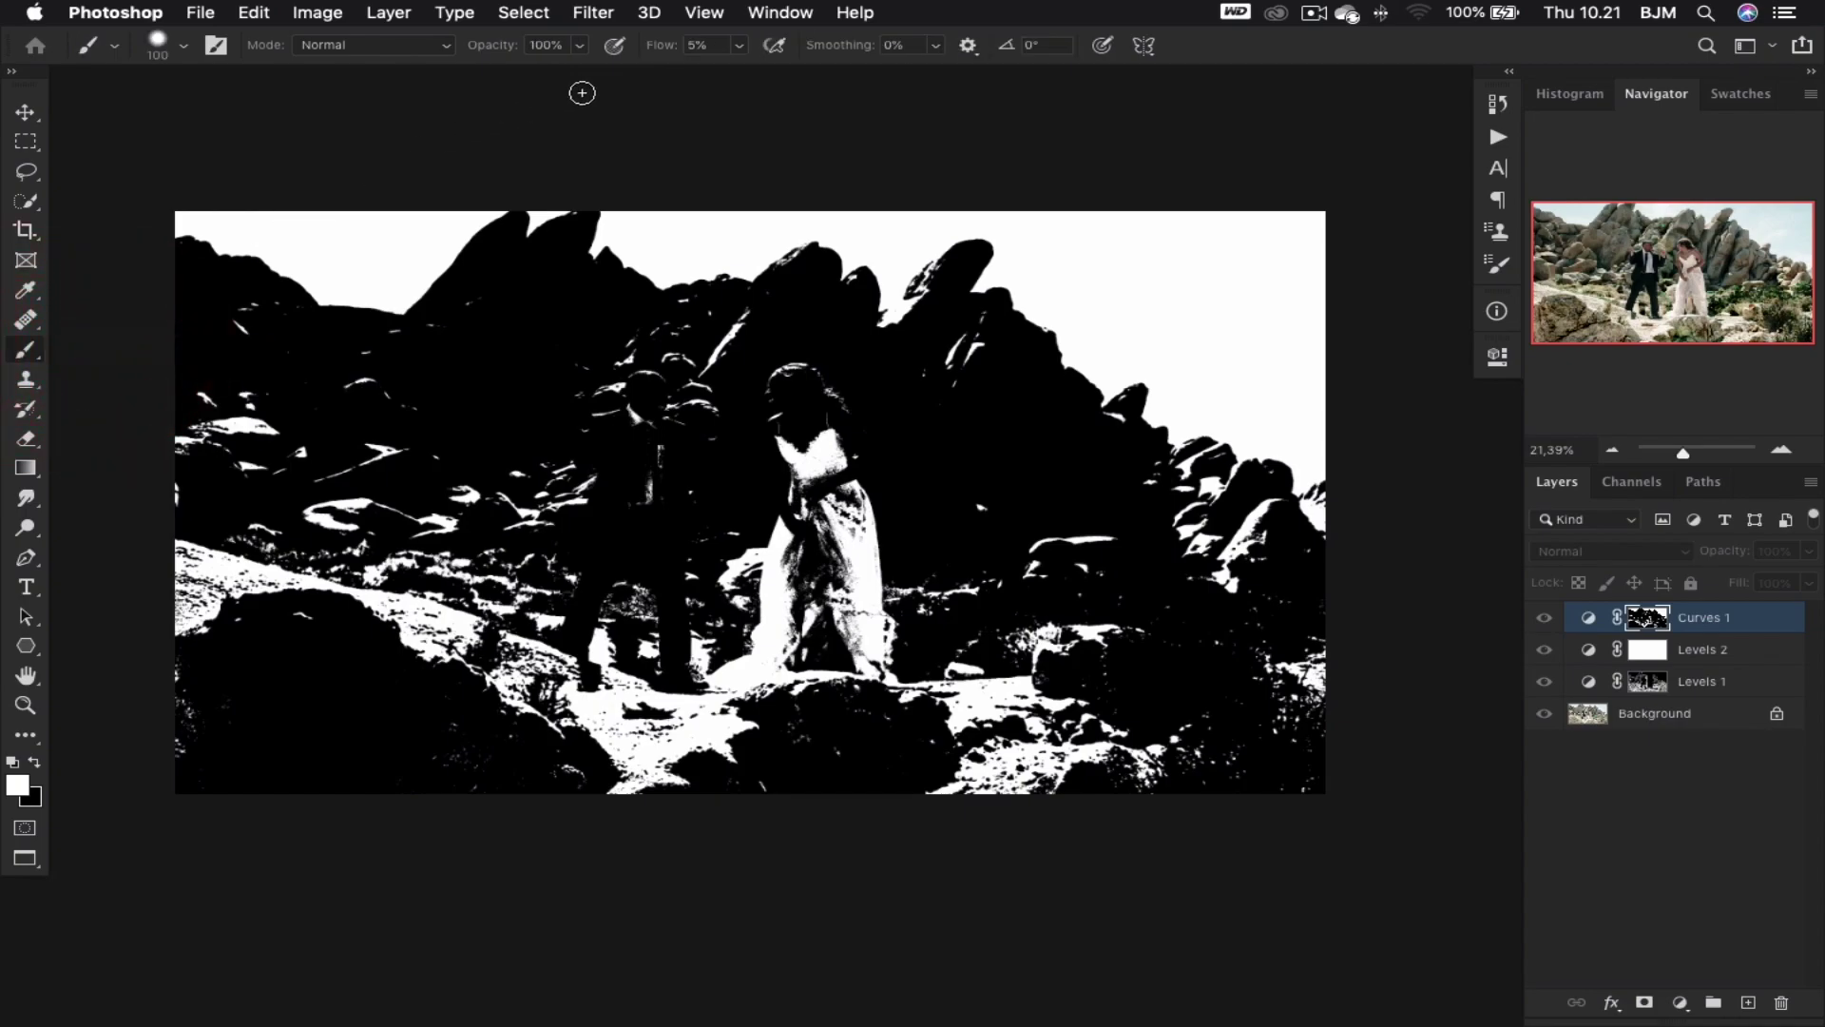
{"action": "left_click_drag", "start_coordinate": [662, 44], "coordinate": [753, 45]}
- Paint black over the rocks and couple so the Curves 1 mask keeps only the sky
{"action": "key", "text": "bracketright"}
{"action": "left_click_drag", "start_coordinate": [654, 389], "coordinate": [628, 470]}
{"action": "key", "text": "bracketright"}
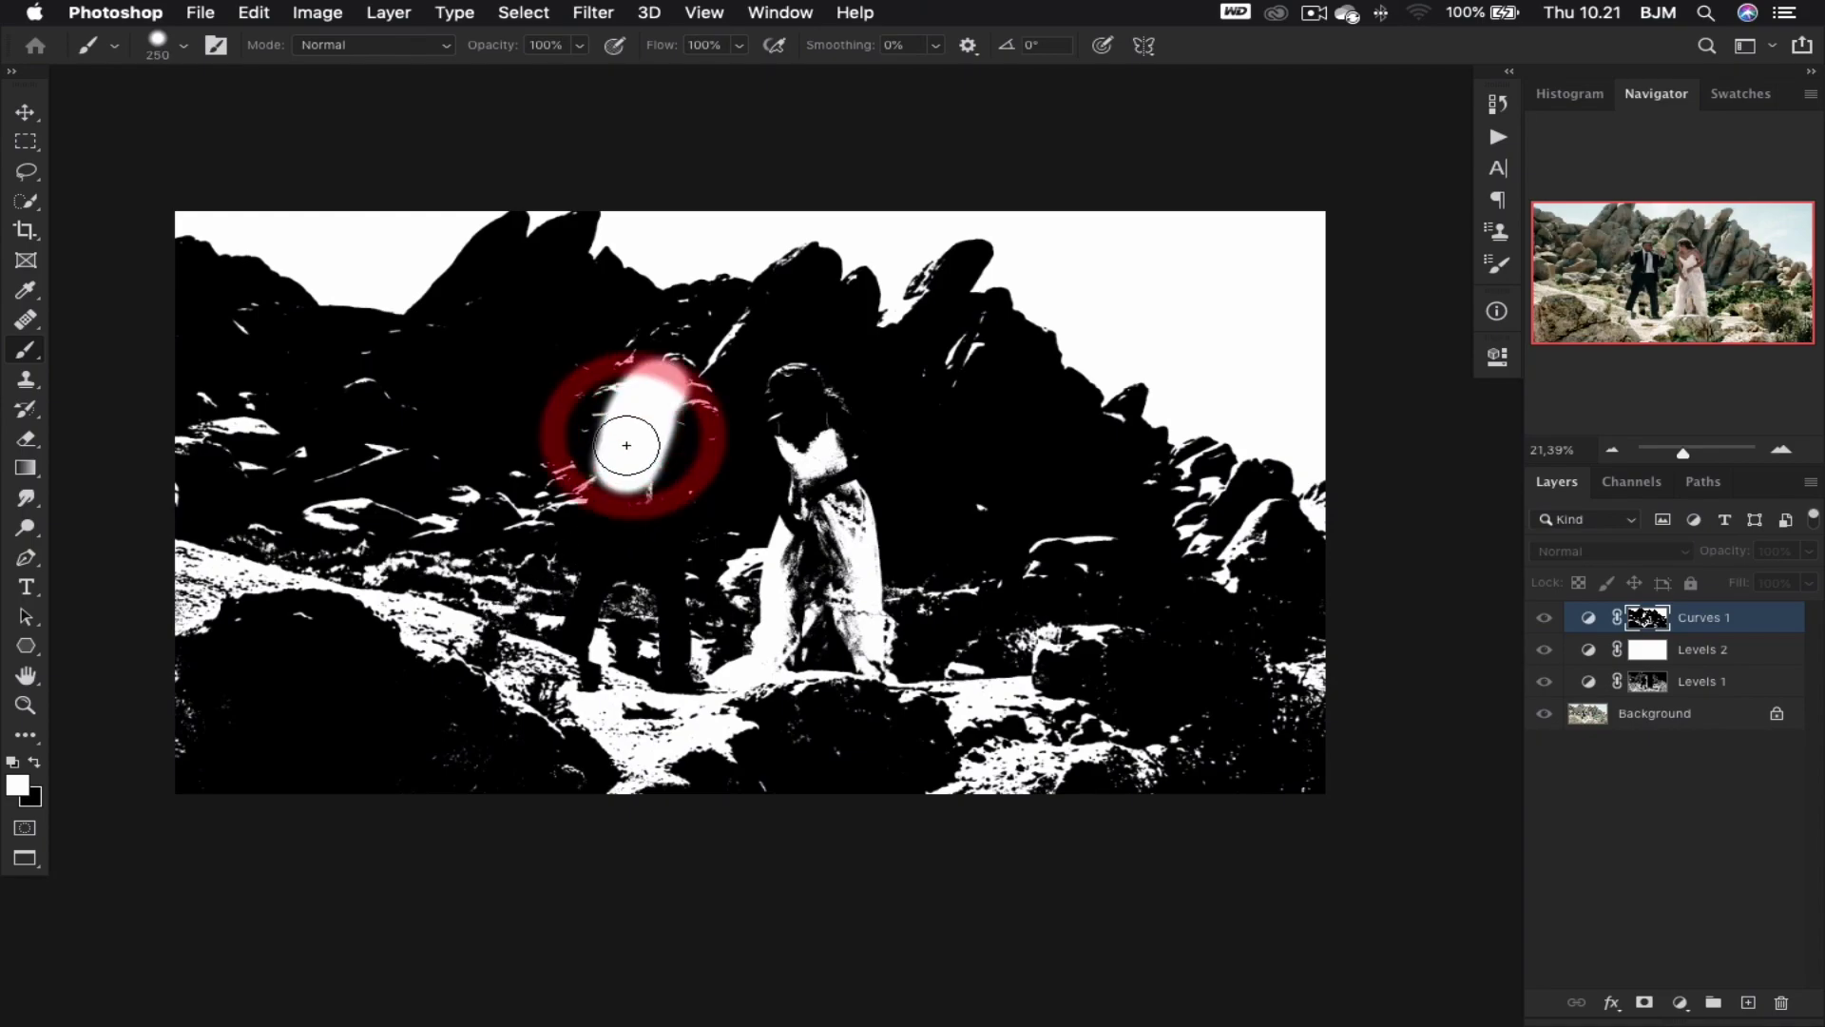
{"action": "left_click", "coordinate": [35, 761]}
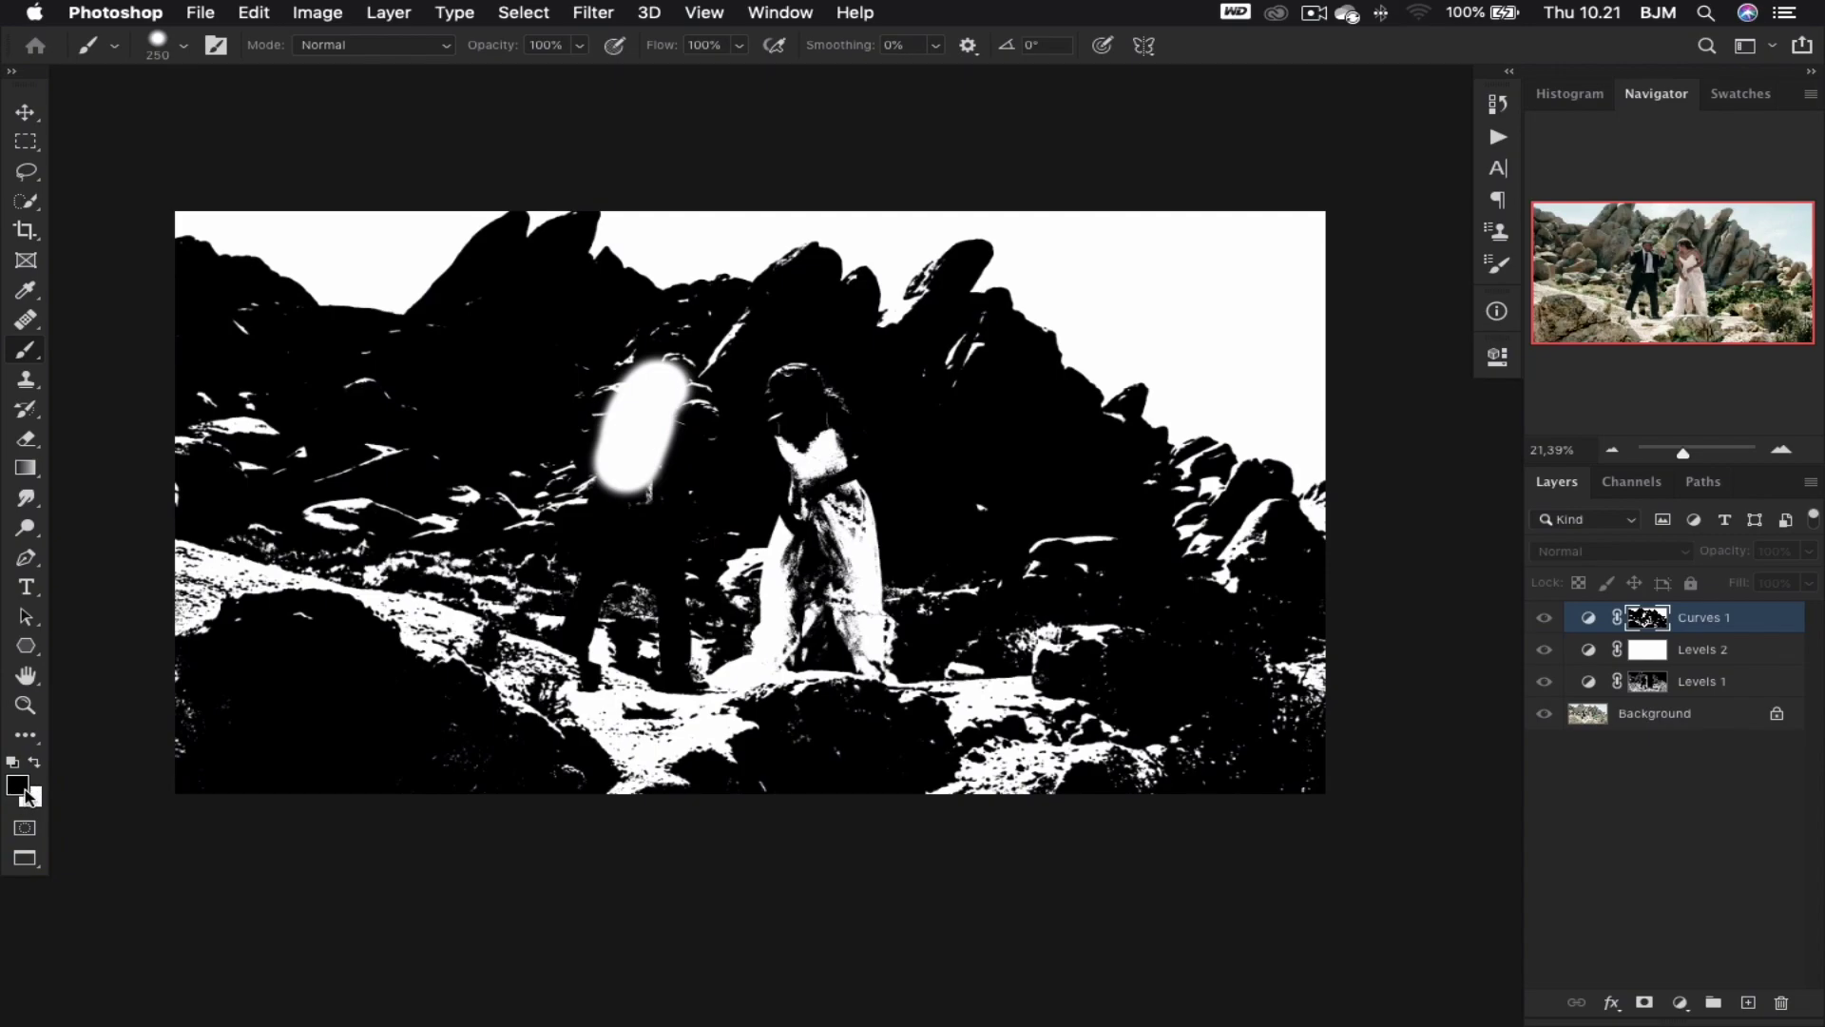
{"action": "mouse_move", "coordinate": [636, 408]}
{"action": "left_mouse_down"}
{"action": "mouse_move", "coordinate": [667, 371]}
{"action": "mouse_move", "coordinate": [656, 473]}
{"action": "mouse_move", "coordinate": [427, 552]}
{"action": "mouse_move", "coordinate": [342, 518]}
{"action": "mouse_move", "coordinate": [330, 455]}
{"action": "mouse_move", "coordinate": [203, 477]}
{"action": "mouse_move", "coordinate": [208, 502]}
{"action": "mouse_move", "coordinate": [249, 424]}
{"action": "mouse_move", "coordinate": [184, 773]}
{"action": "mouse_move", "coordinate": [256, 579]}
{"action": "mouse_move", "coordinate": [359, 631]}
{"action": "mouse_move", "coordinate": [497, 599]}
{"action": "mouse_move", "coordinate": [546, 643]}
{"action": "mouse_move", "coordinate": [440, 668]}
{"action": "mouse_move", "coordinate": [639, 623]}
{"action": "mouse_move", "coordinate": [578, 741]}
{"action": "mouse_move", "coordinate": [567, 656]}
{"action": "mouse_move", "coordinate": [768, 688]}
{"action": "mouse_move", "coordinate": [644, 570]}
{"action": "mouse_move", "coordinate": [750, 501]}
{"action": "mouse_move", "coordinate": [785, 545]}
{"action": "mouse_move", "coordinate": [795, 367]}
{"action": "mouse_move", "coordinate": [1154, 770]}
{"action": "mouse_move", "coordinate": [1219, 517]}
{"action": "left_mouse_up"}
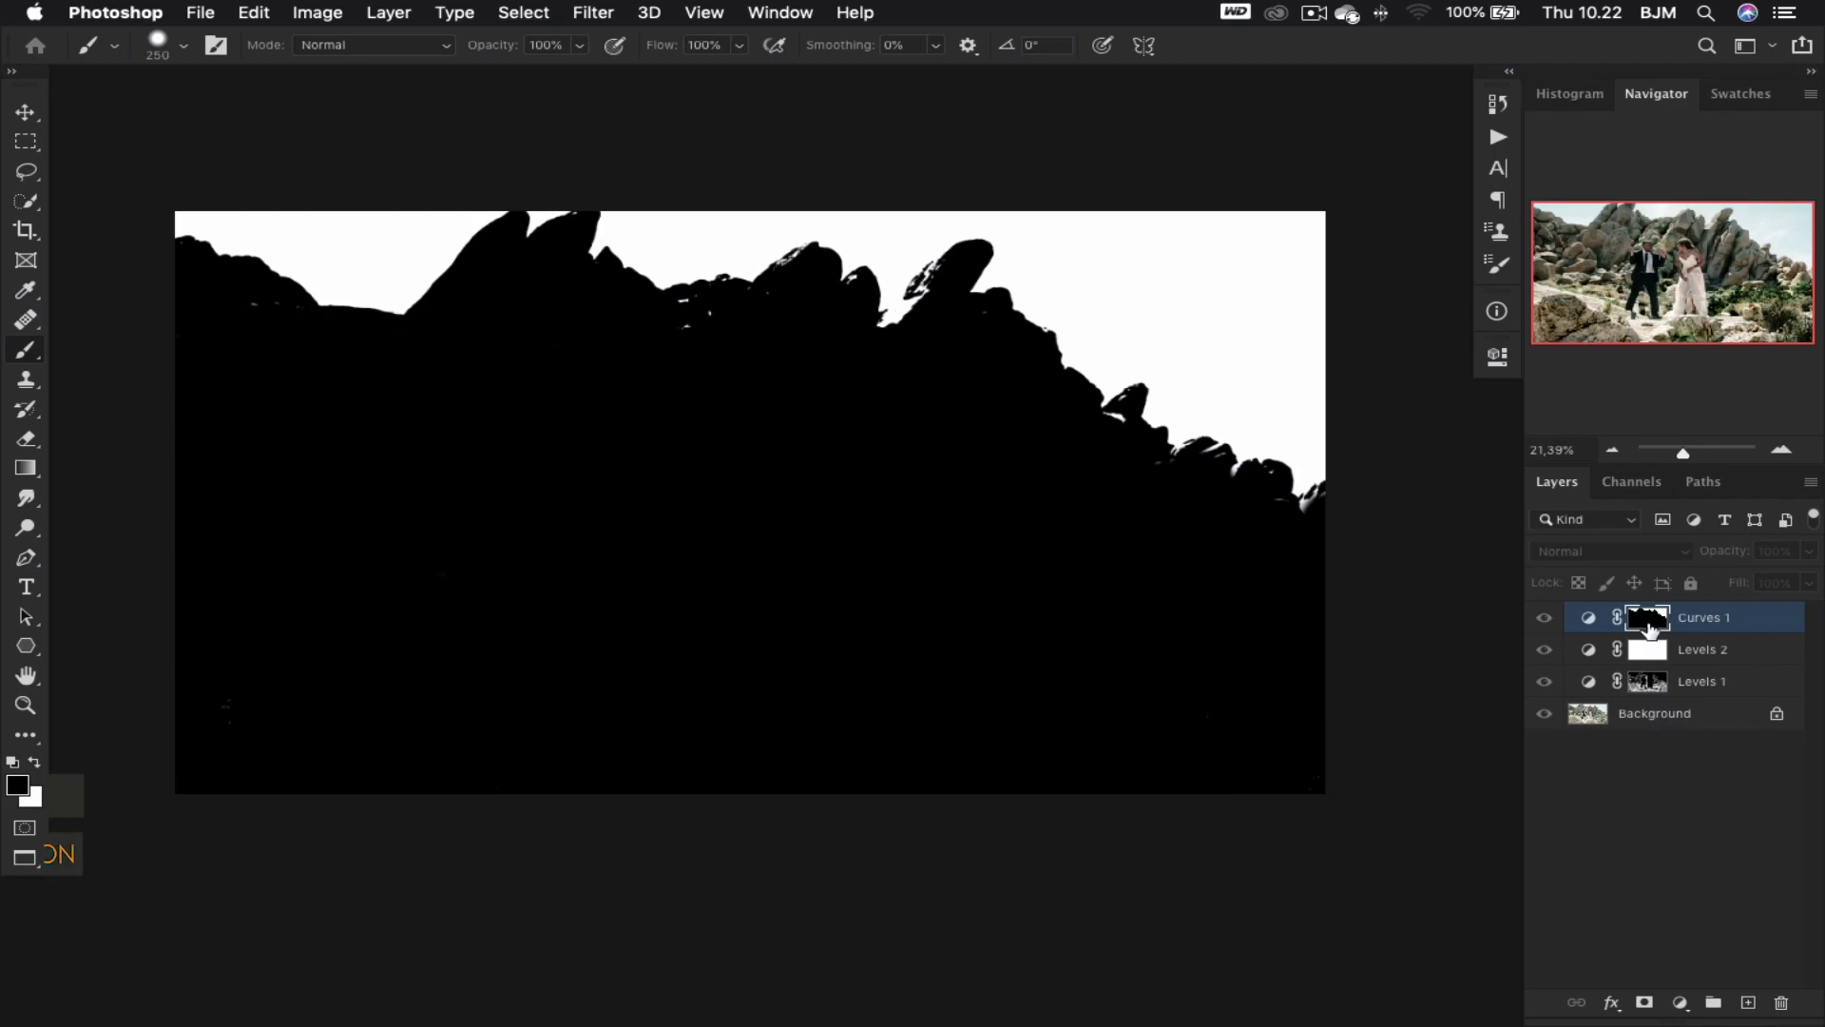
{"action": "left_click", "coordinate": [1650, 620], "text": "alt"}
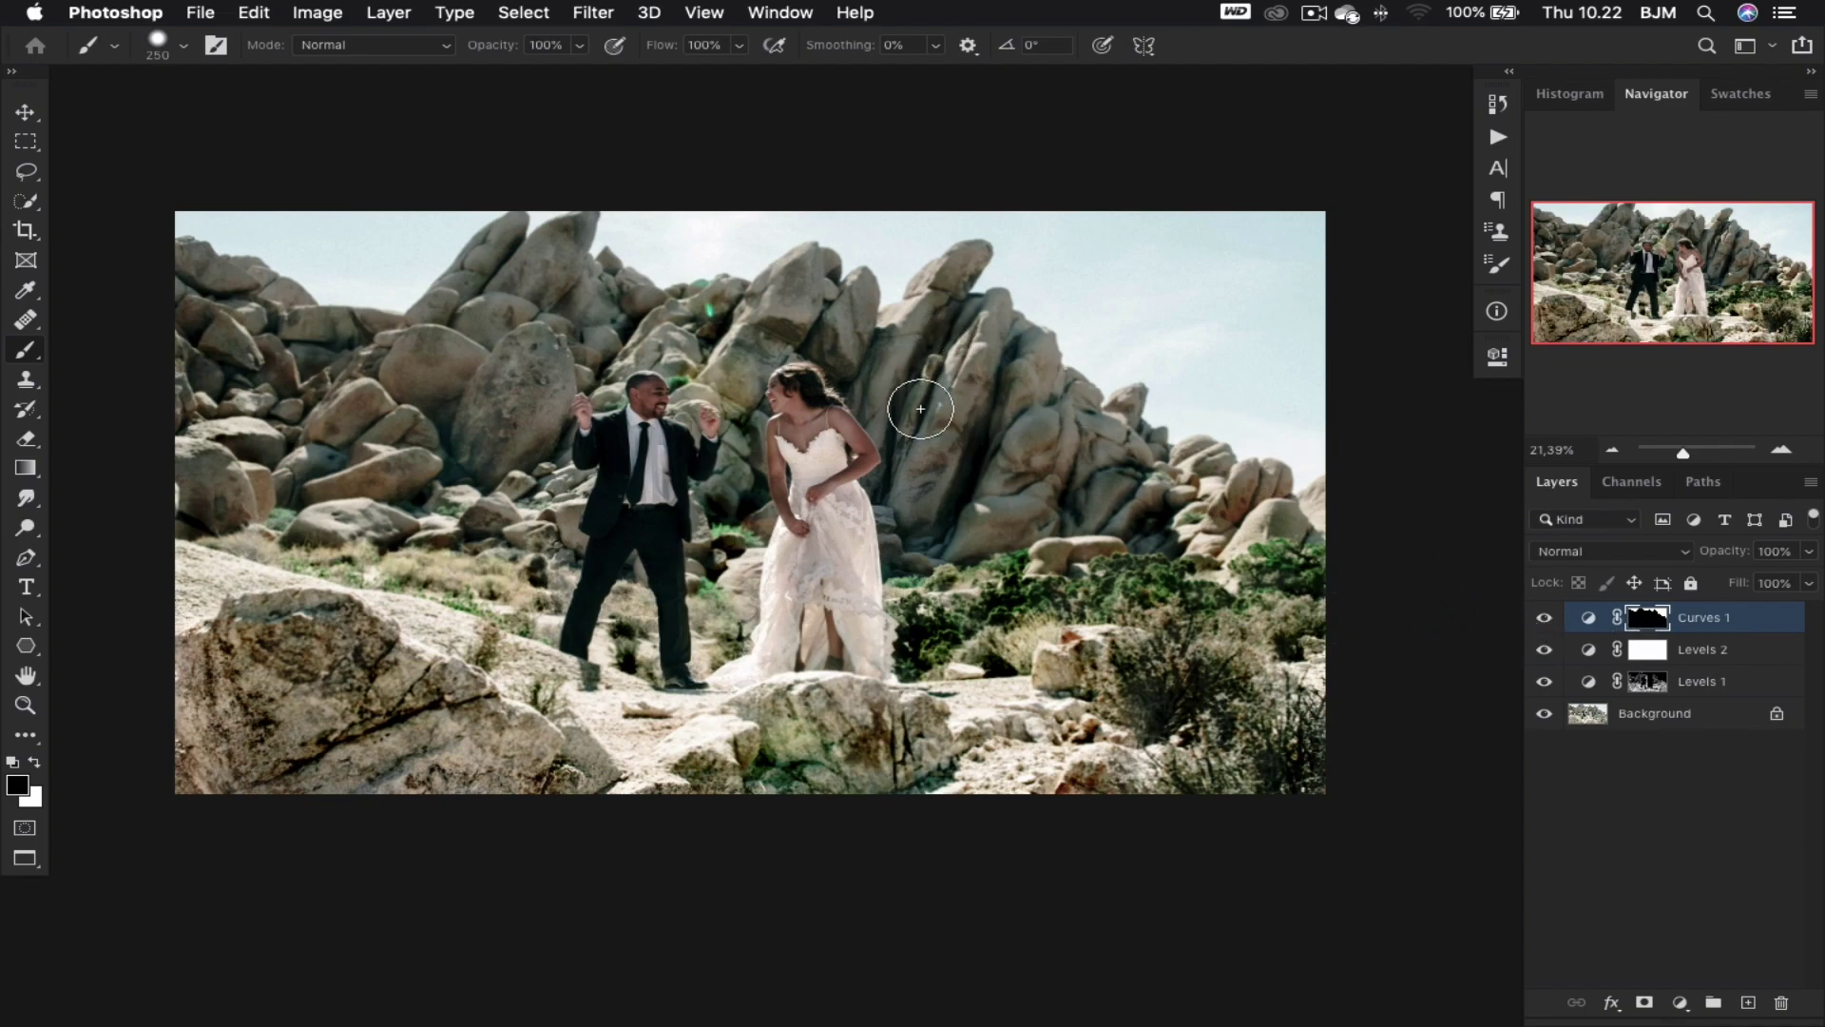
{"action": "left_click_drag", "start_coordinate": [919, 365], "coordinate": [885, 364]}
- Give Curves 1 a Blue-channel curve with lifted midtones, white output 236 and black input 29
{"action": "double_click", "coordinate": [1589, 618]}
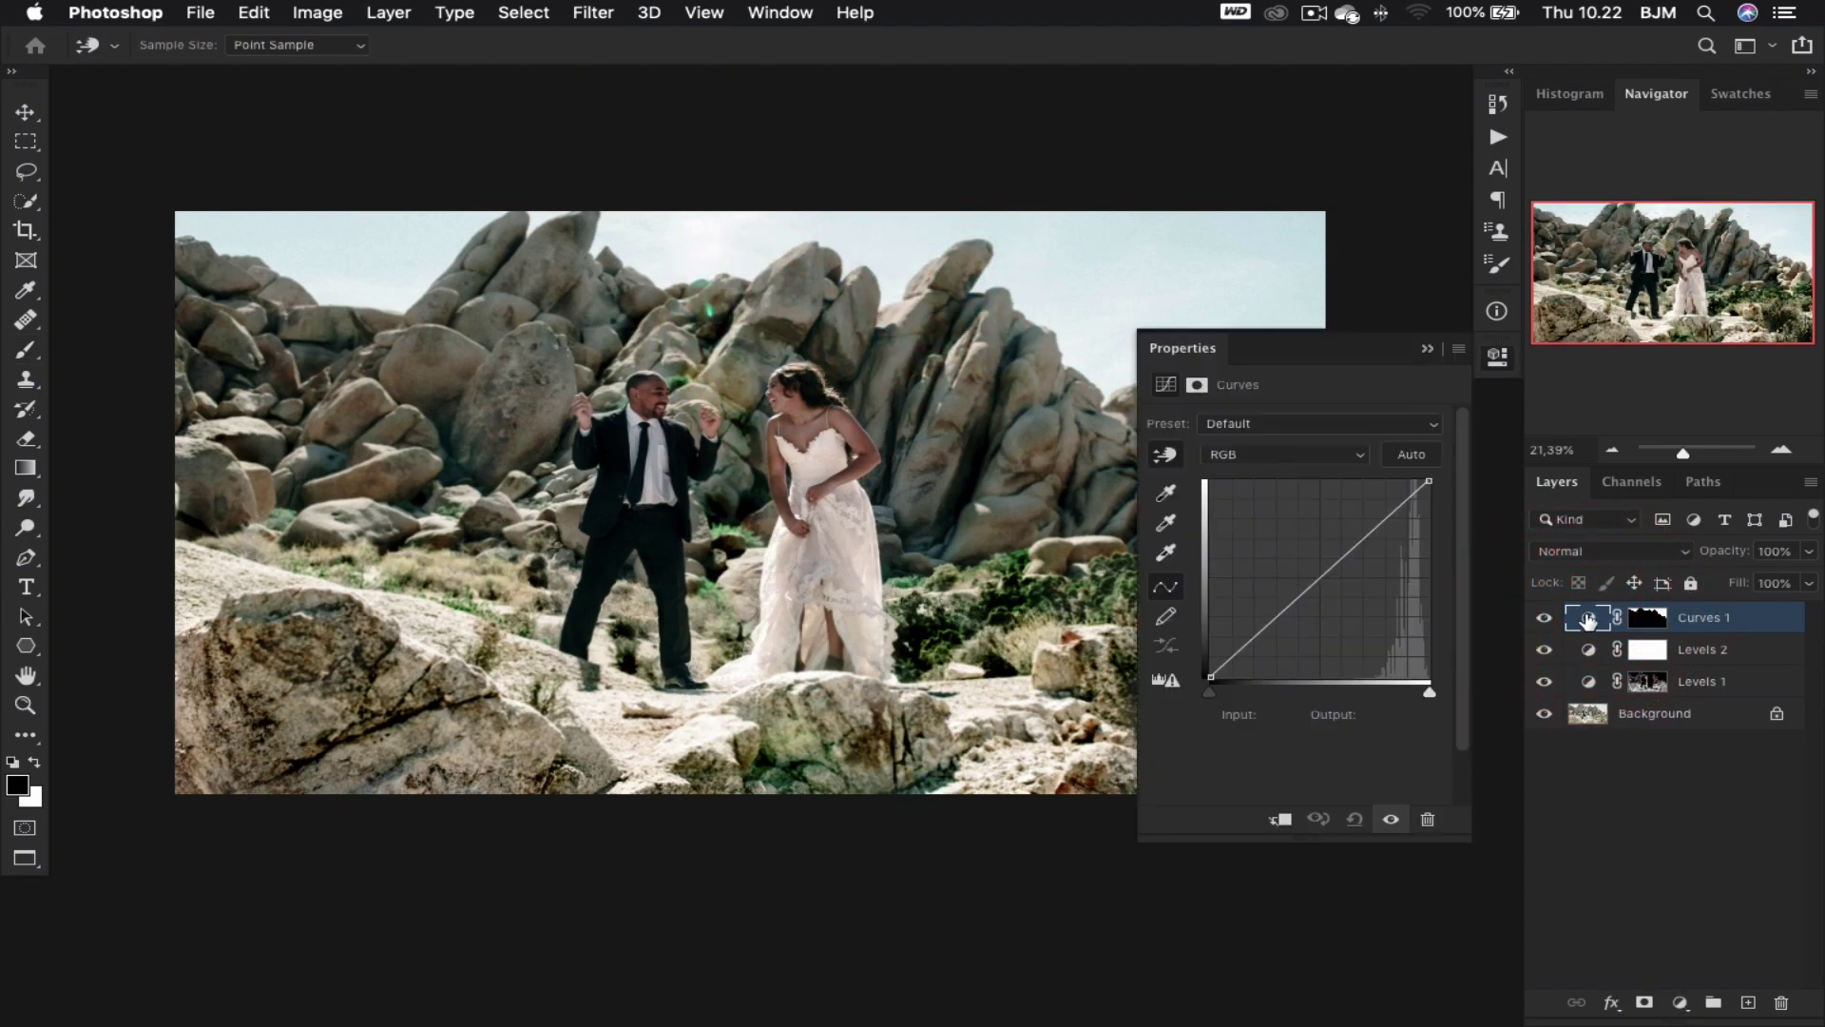
{"action": "left_click", "coordinate": [1270, 456]}
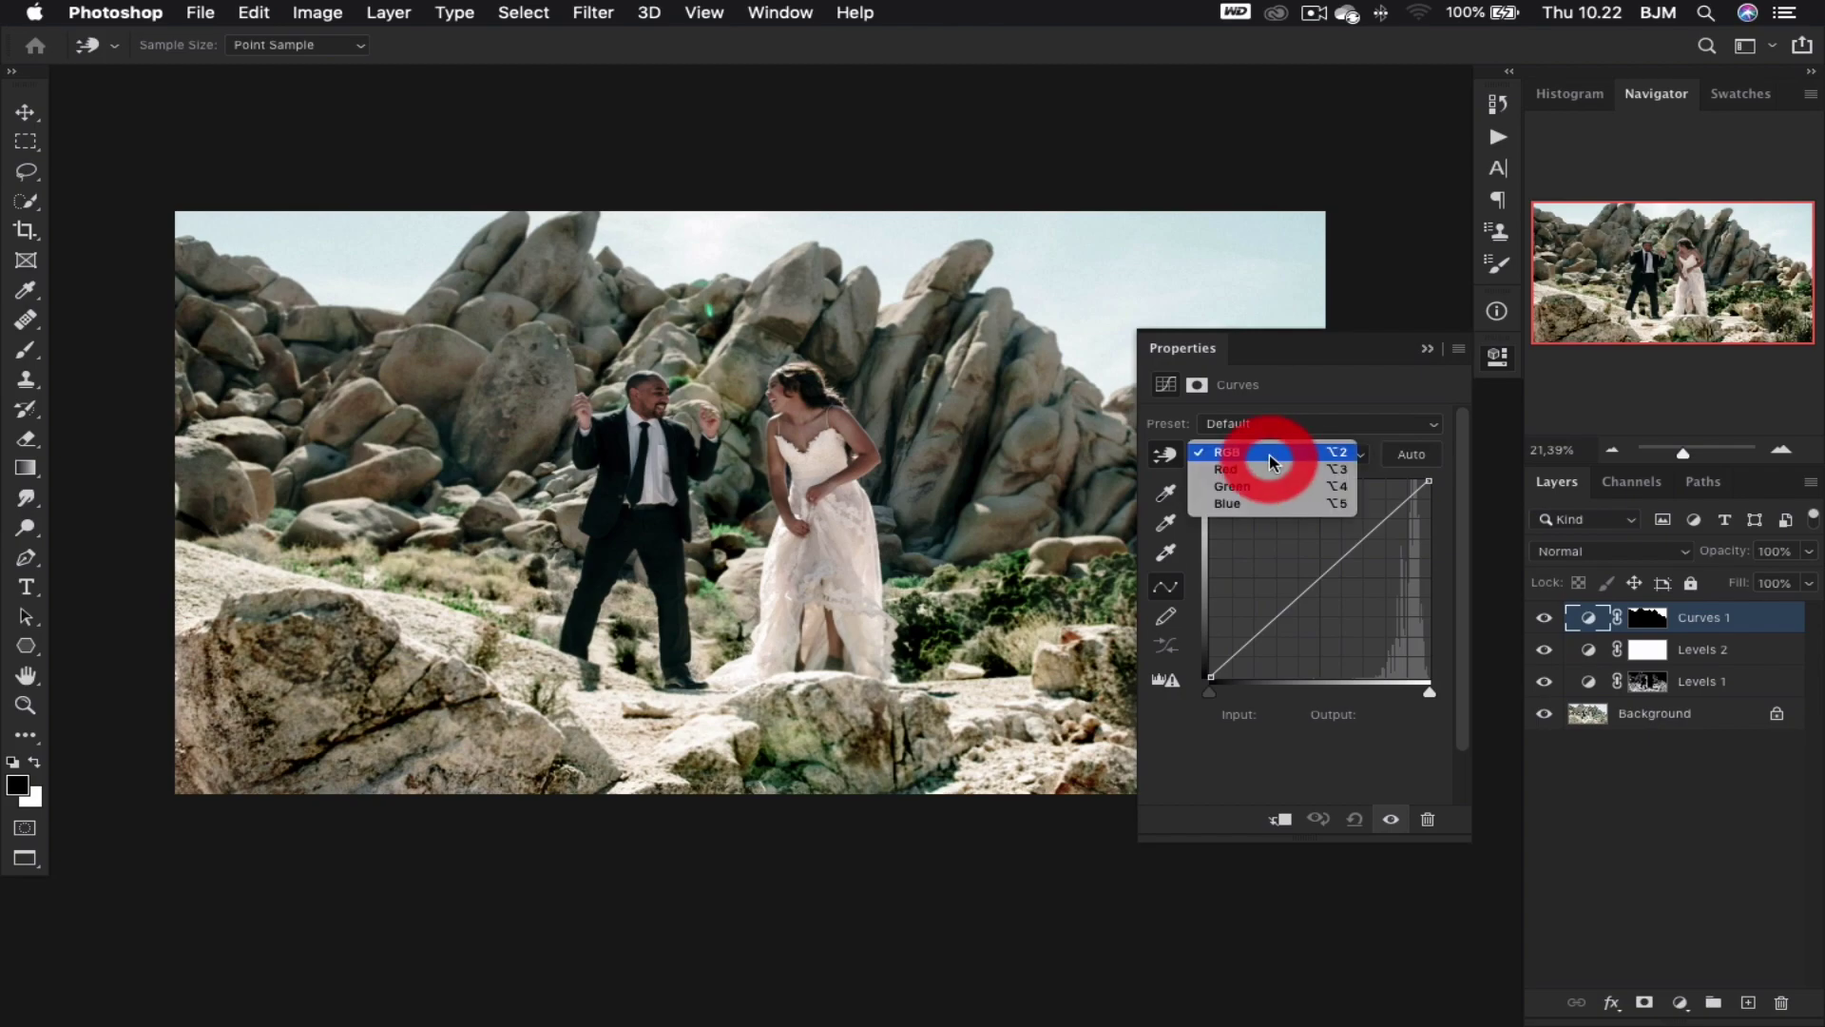
{"action": "left_click", "coordinate": [1265, 505]}
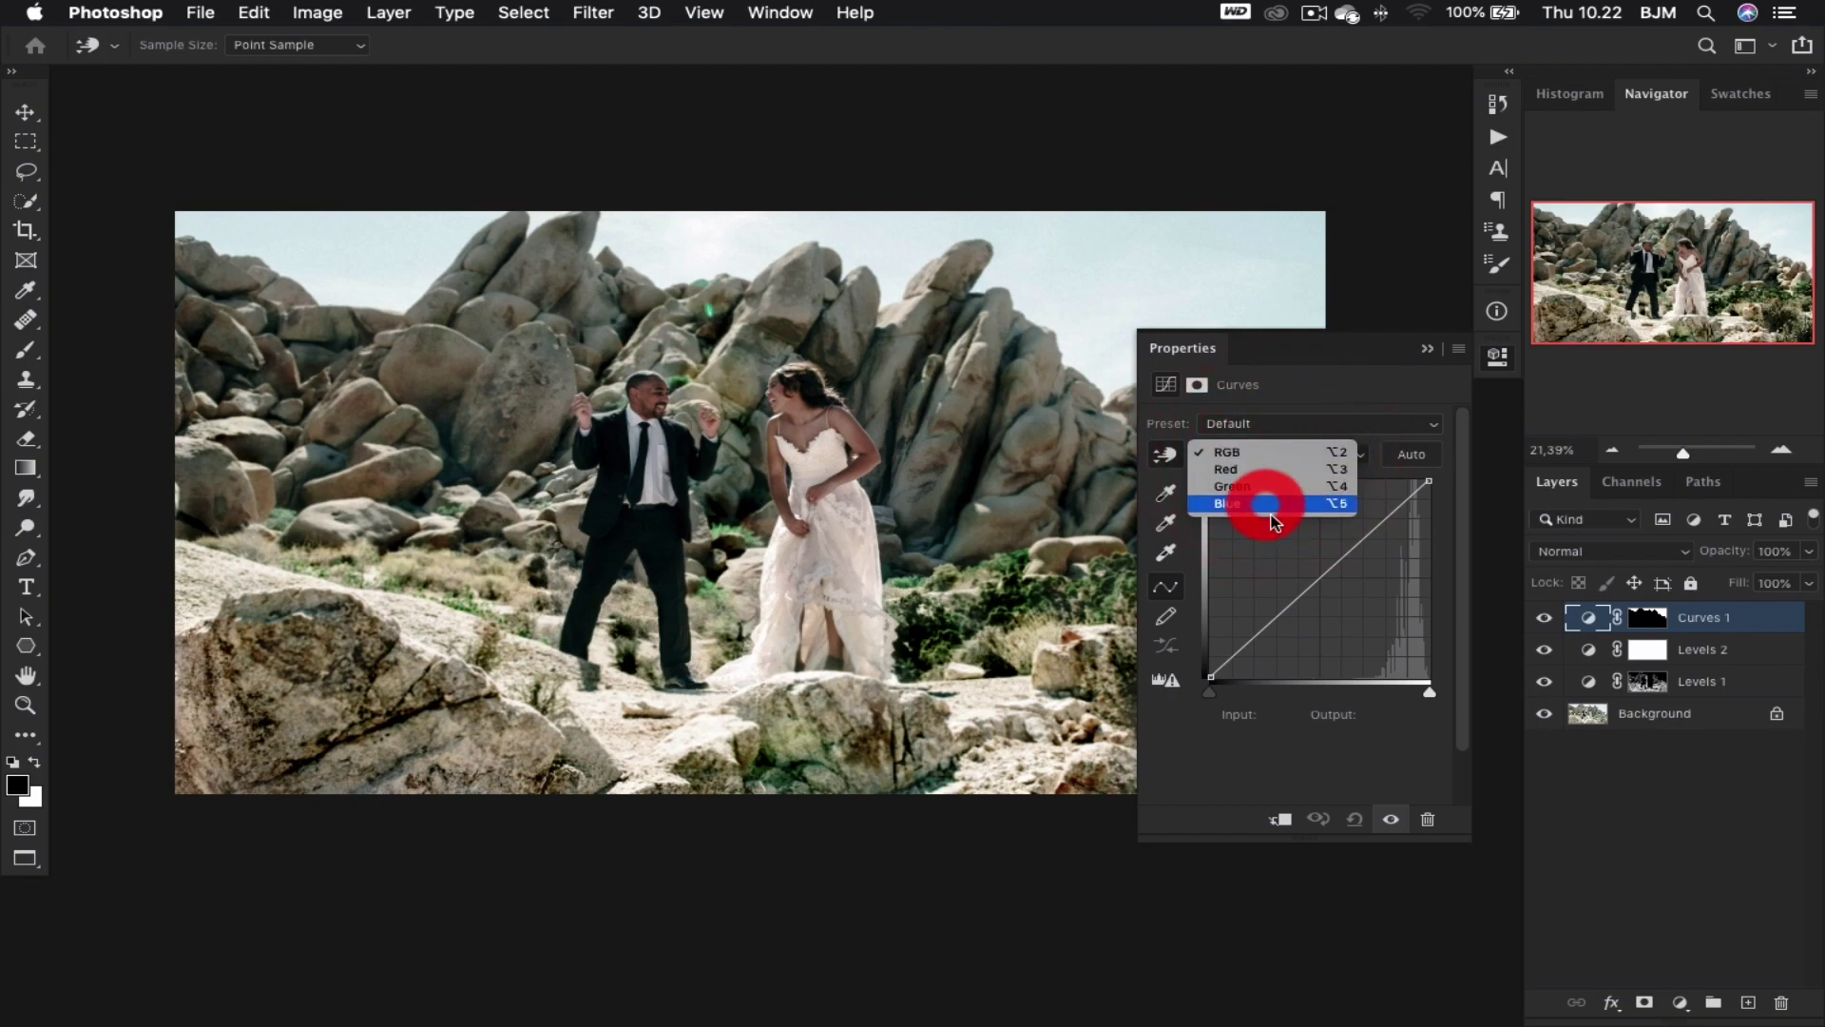
{"action": "left_click_drag", "start_coordinate": [1331, 578], "coordinate": [1309, 553]}
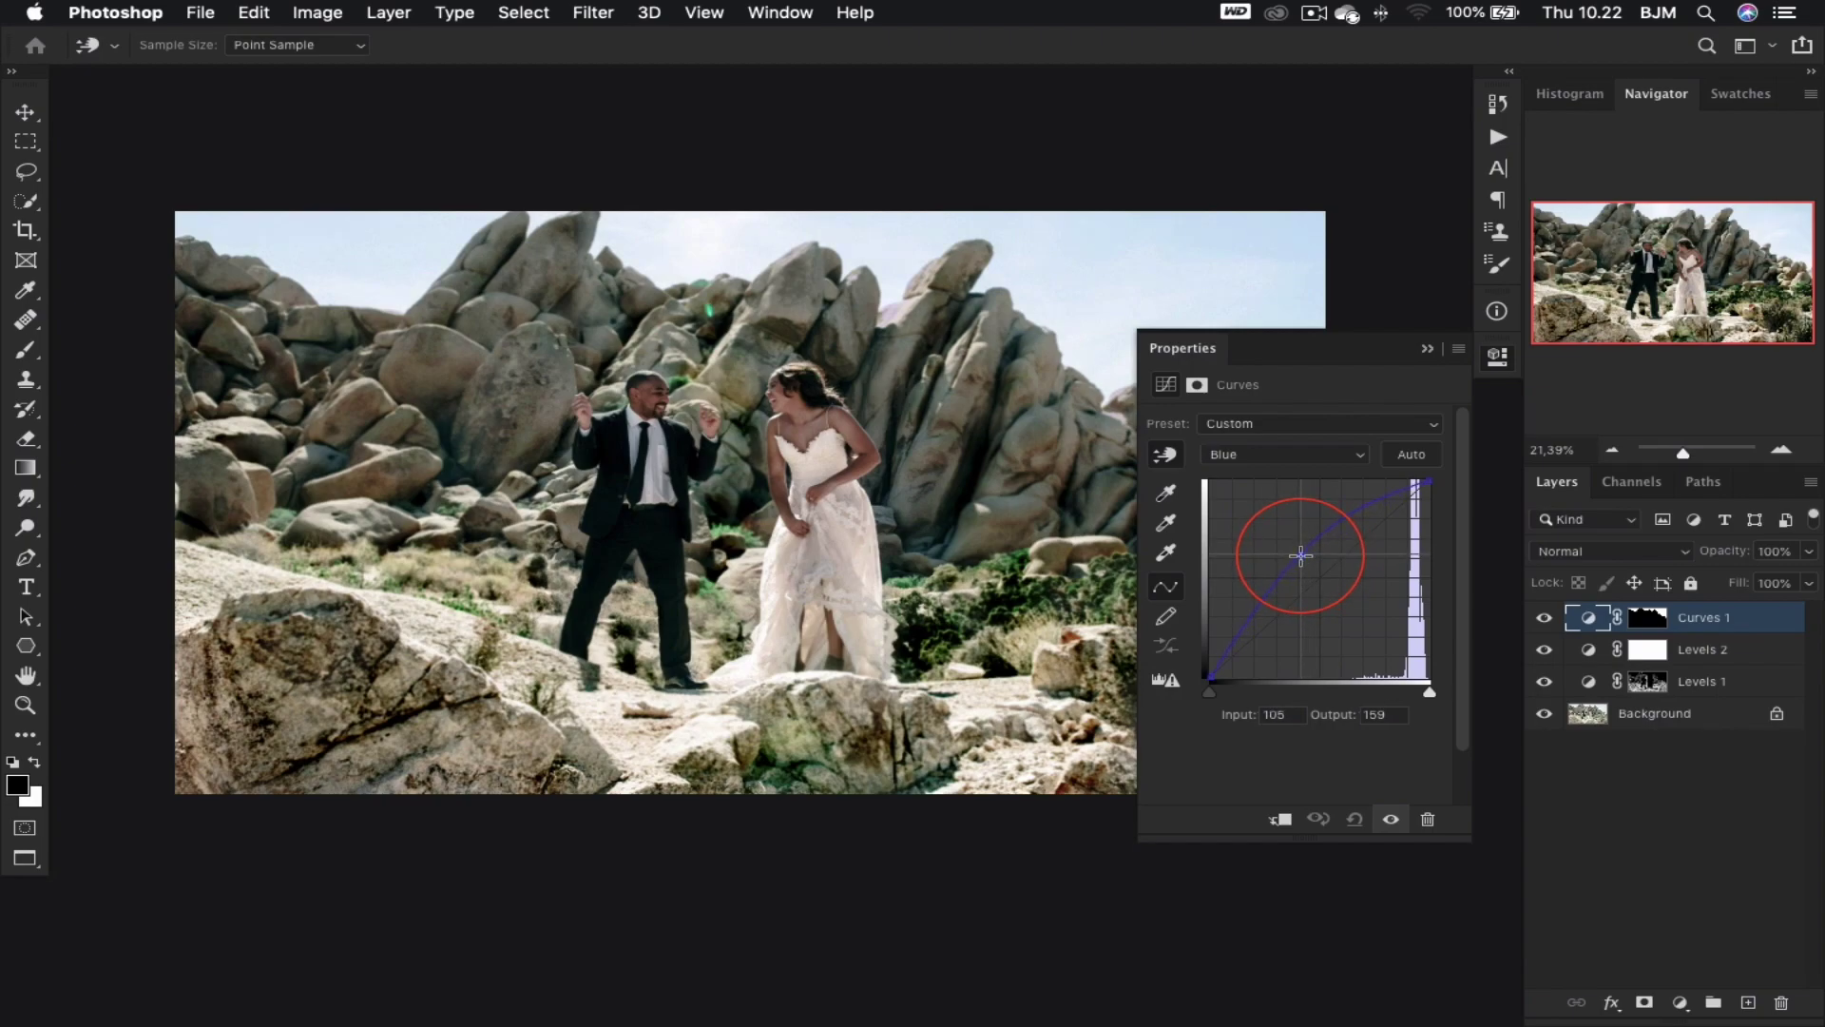
{"action": "mouse_move", "coordinate": [1308, 552]}
{"action": "left_mouse_down"}
{"action": "mouse_move", "coordinate": [1295, 559]}
{"action": "mouse_move", "coordinate": [1319, 561]}
{"action": "left_mouse_up"}
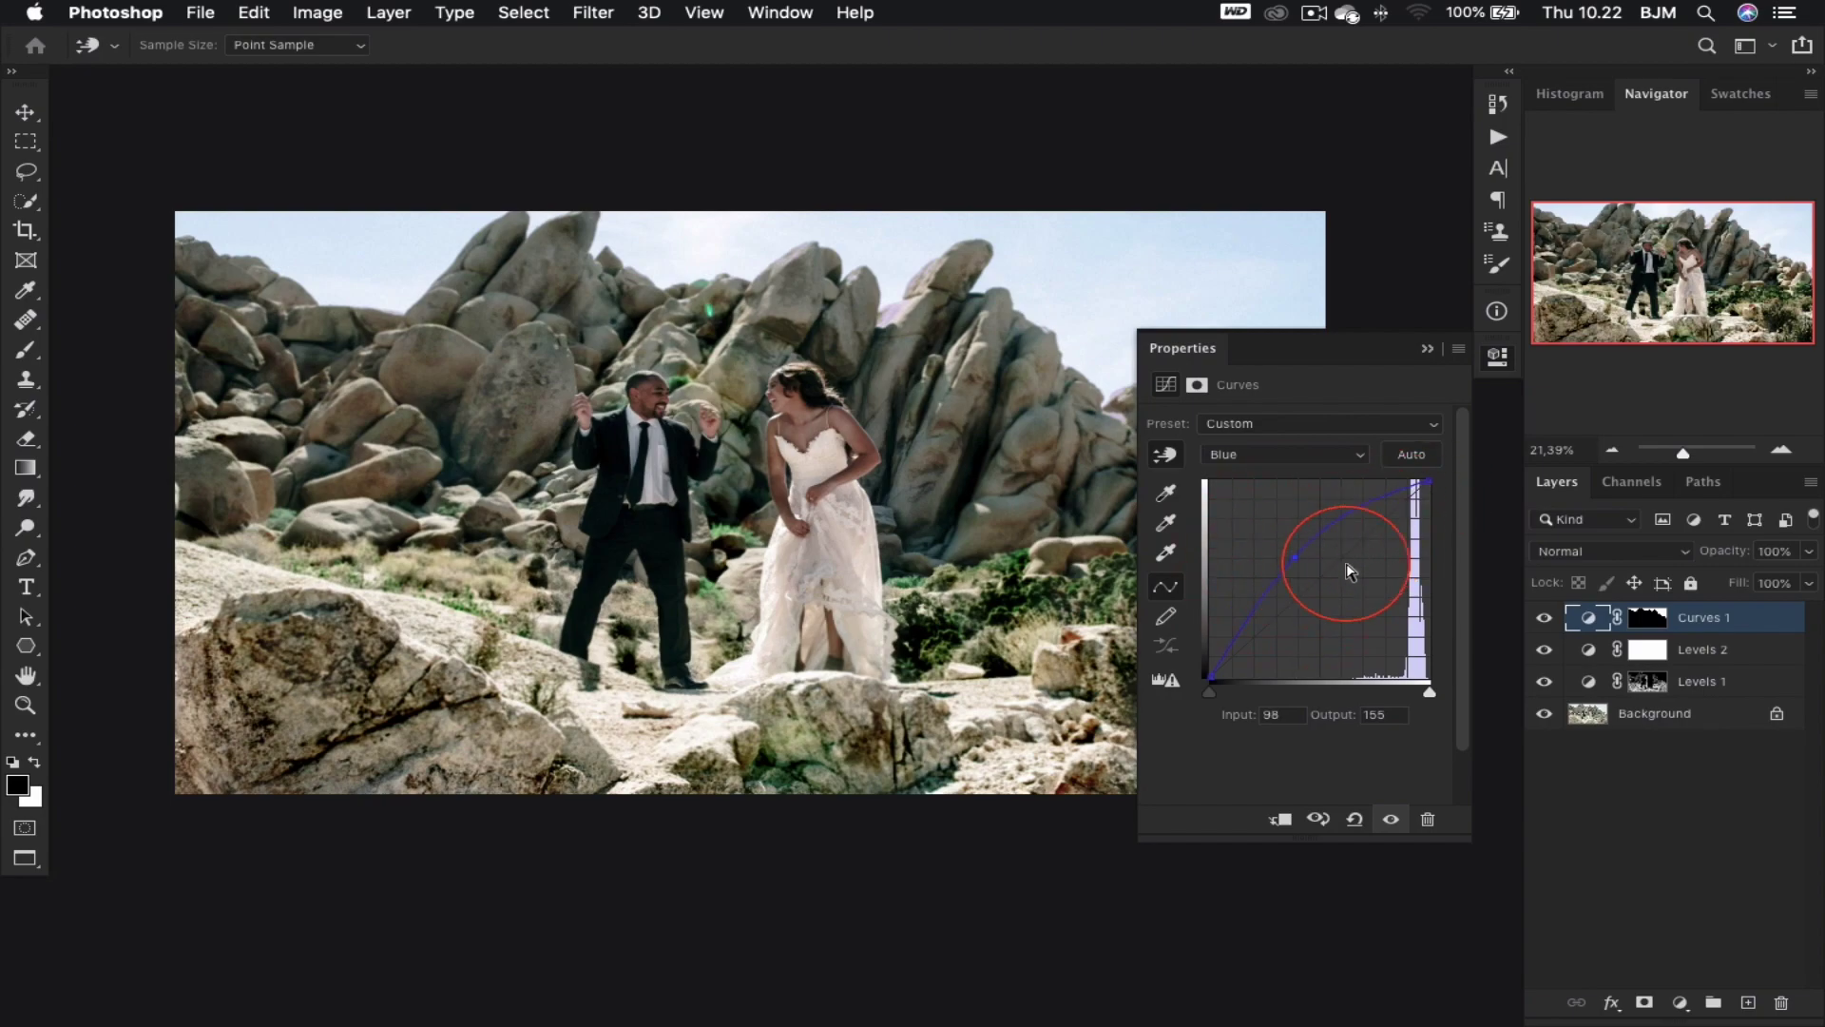
{"action": "left_click_drag", "start_coordinate": [1429, 483], "coordinate": [1429, 485]}
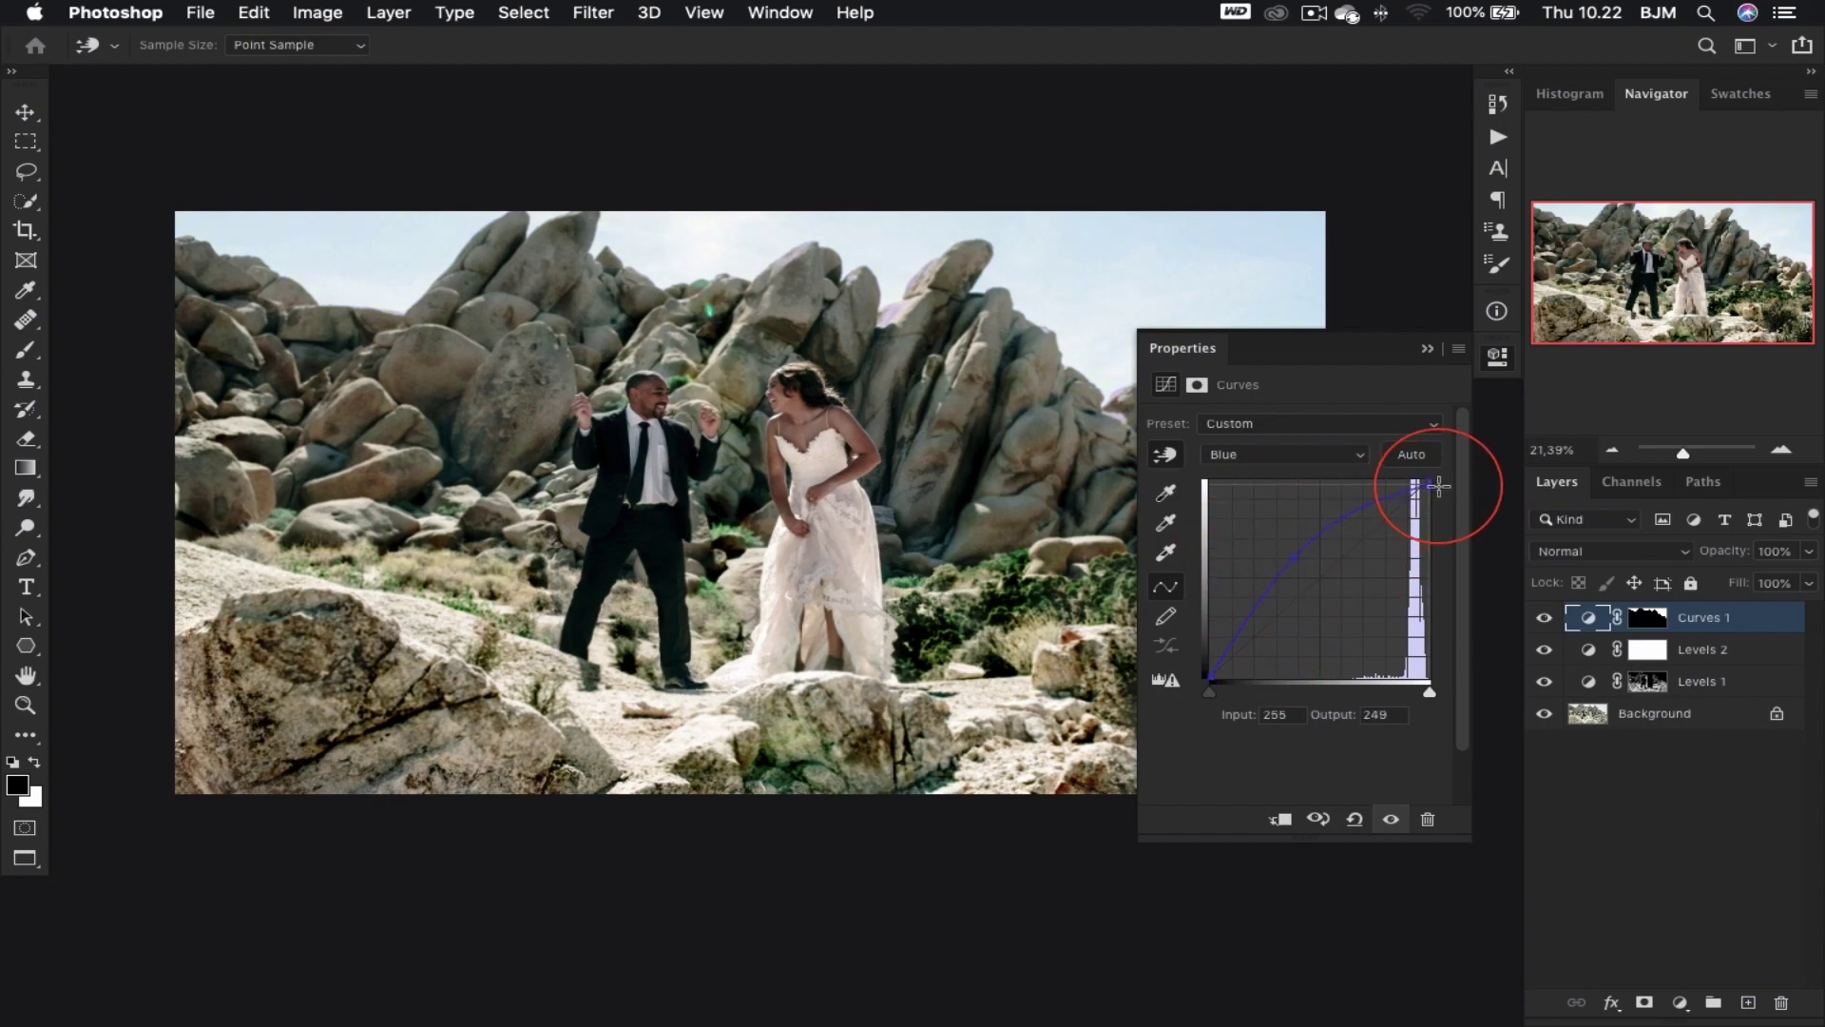
{"action": "left_click", "coordinate": [1213, 698]}
{"action": "left_click_drag", "start_coordinate": [1213, 700], "coordinate": [1235, 703]}
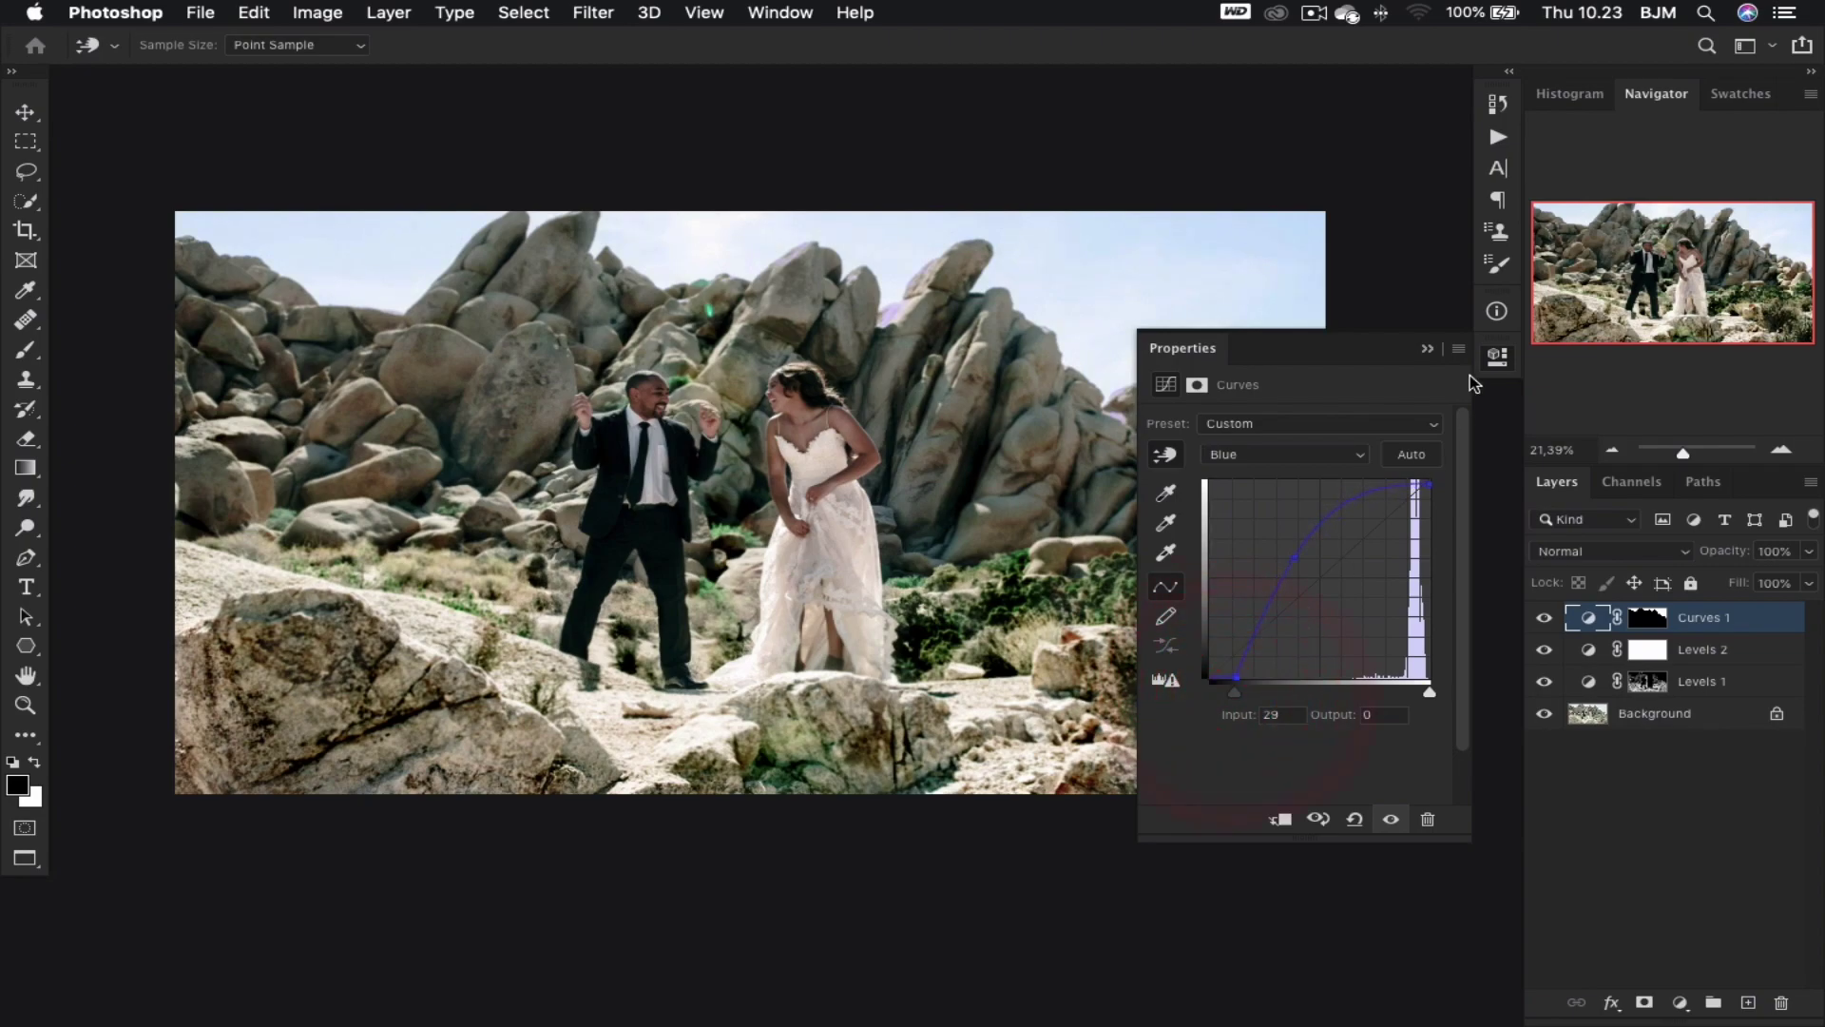
{"action": "left_click", "coordinate": [1496, 362]}
{"action": "left_click", "coordinate": [1545, 619]}
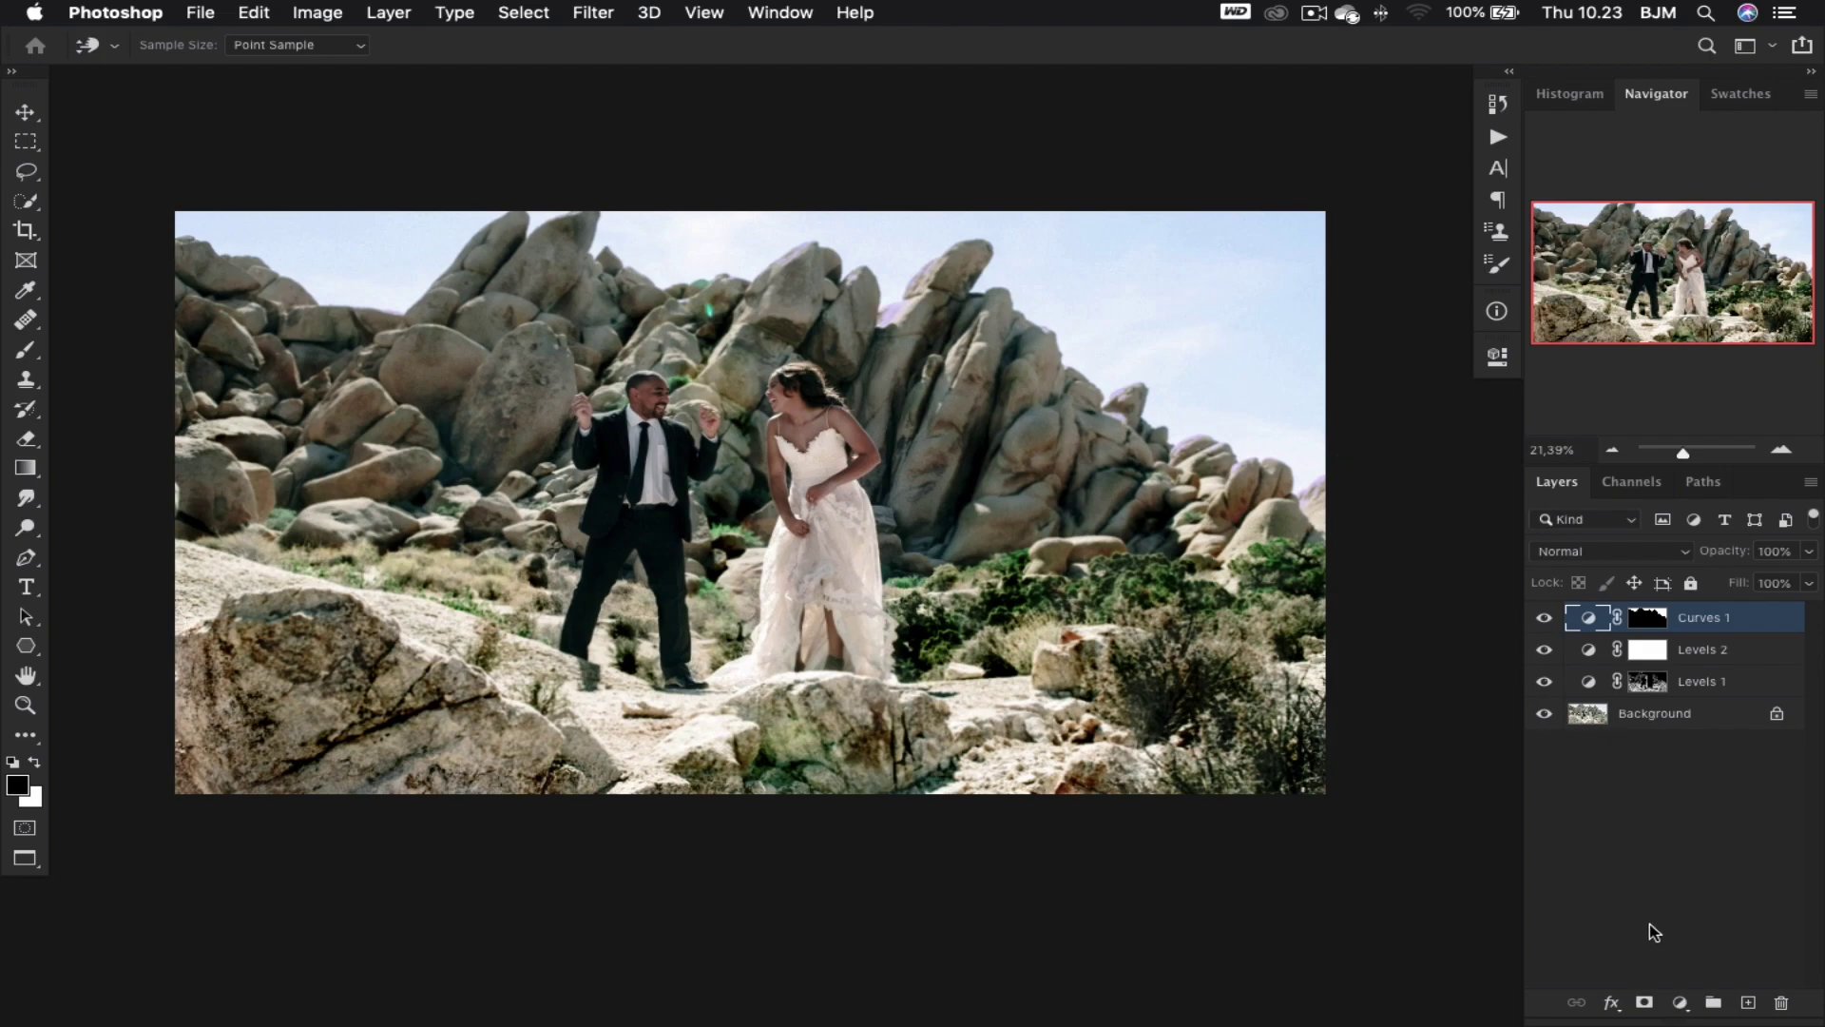
- Add a Channel Mixer adjustment layer clipped to Curves 1
{"action": "left_click", "coordinate": [1680, 1003]}
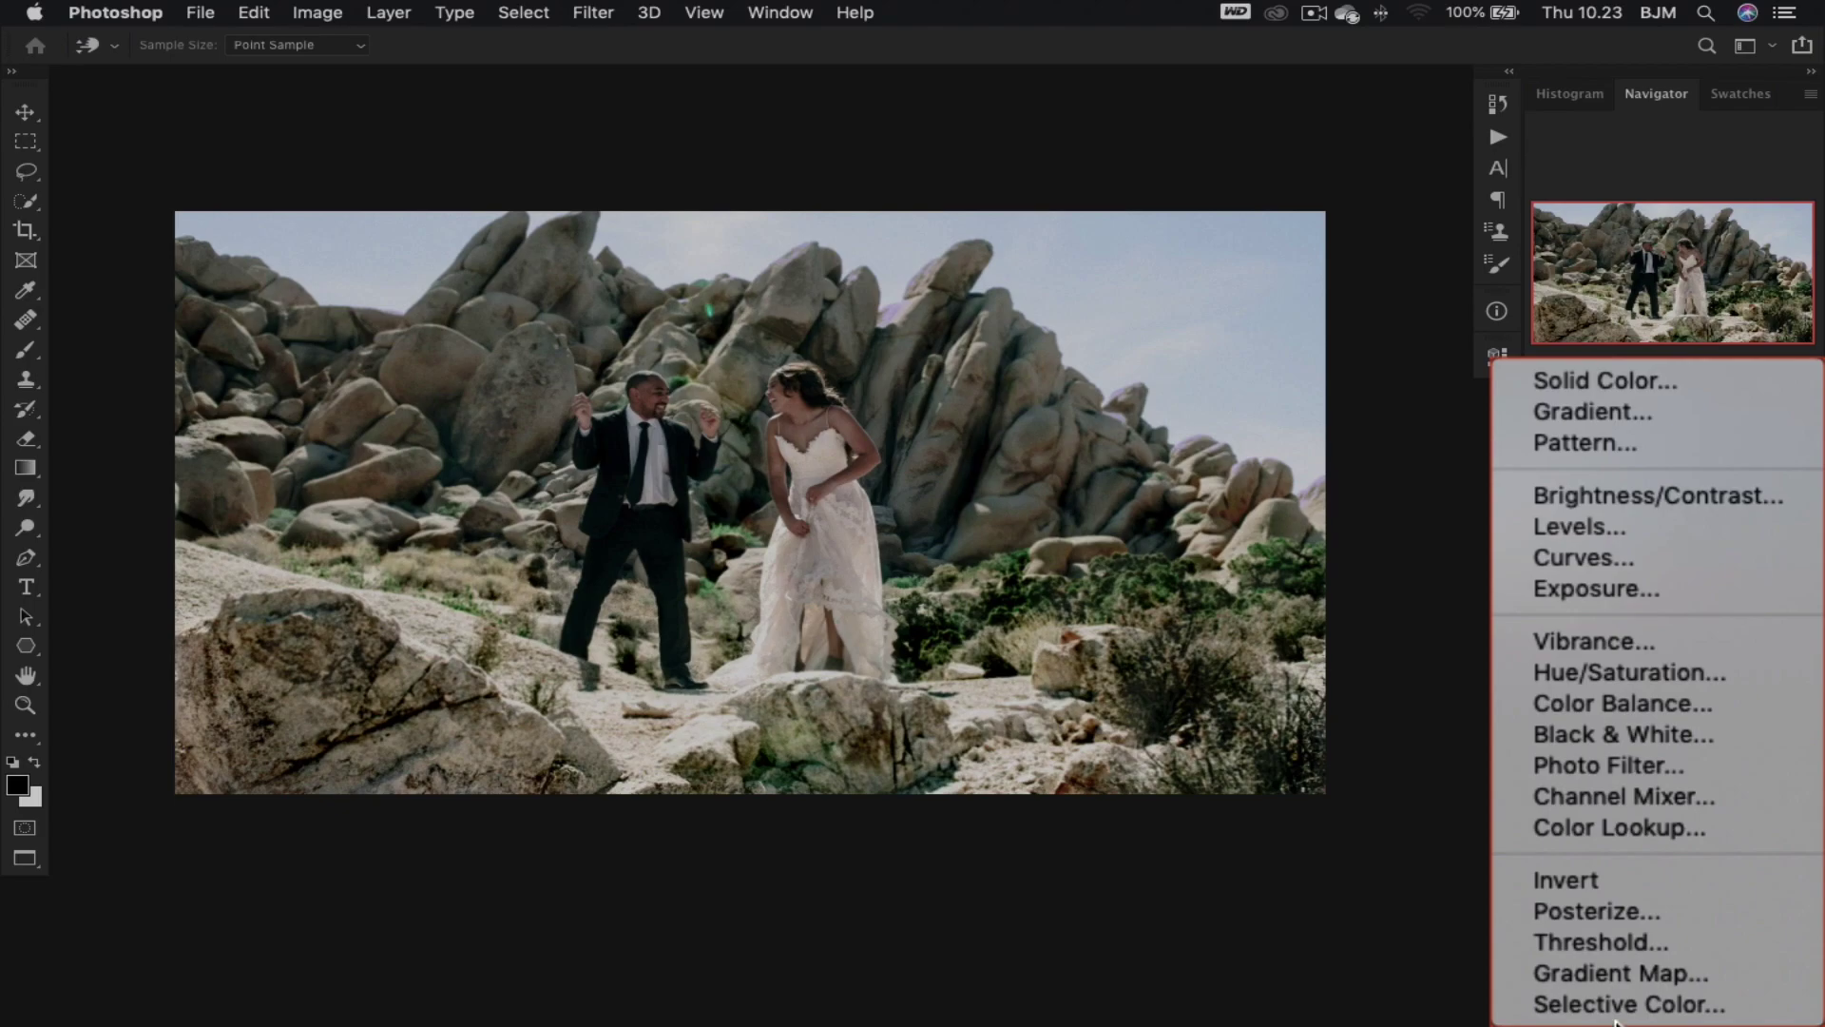
{"action": "left_click", "coordinate": [1623, 797]}
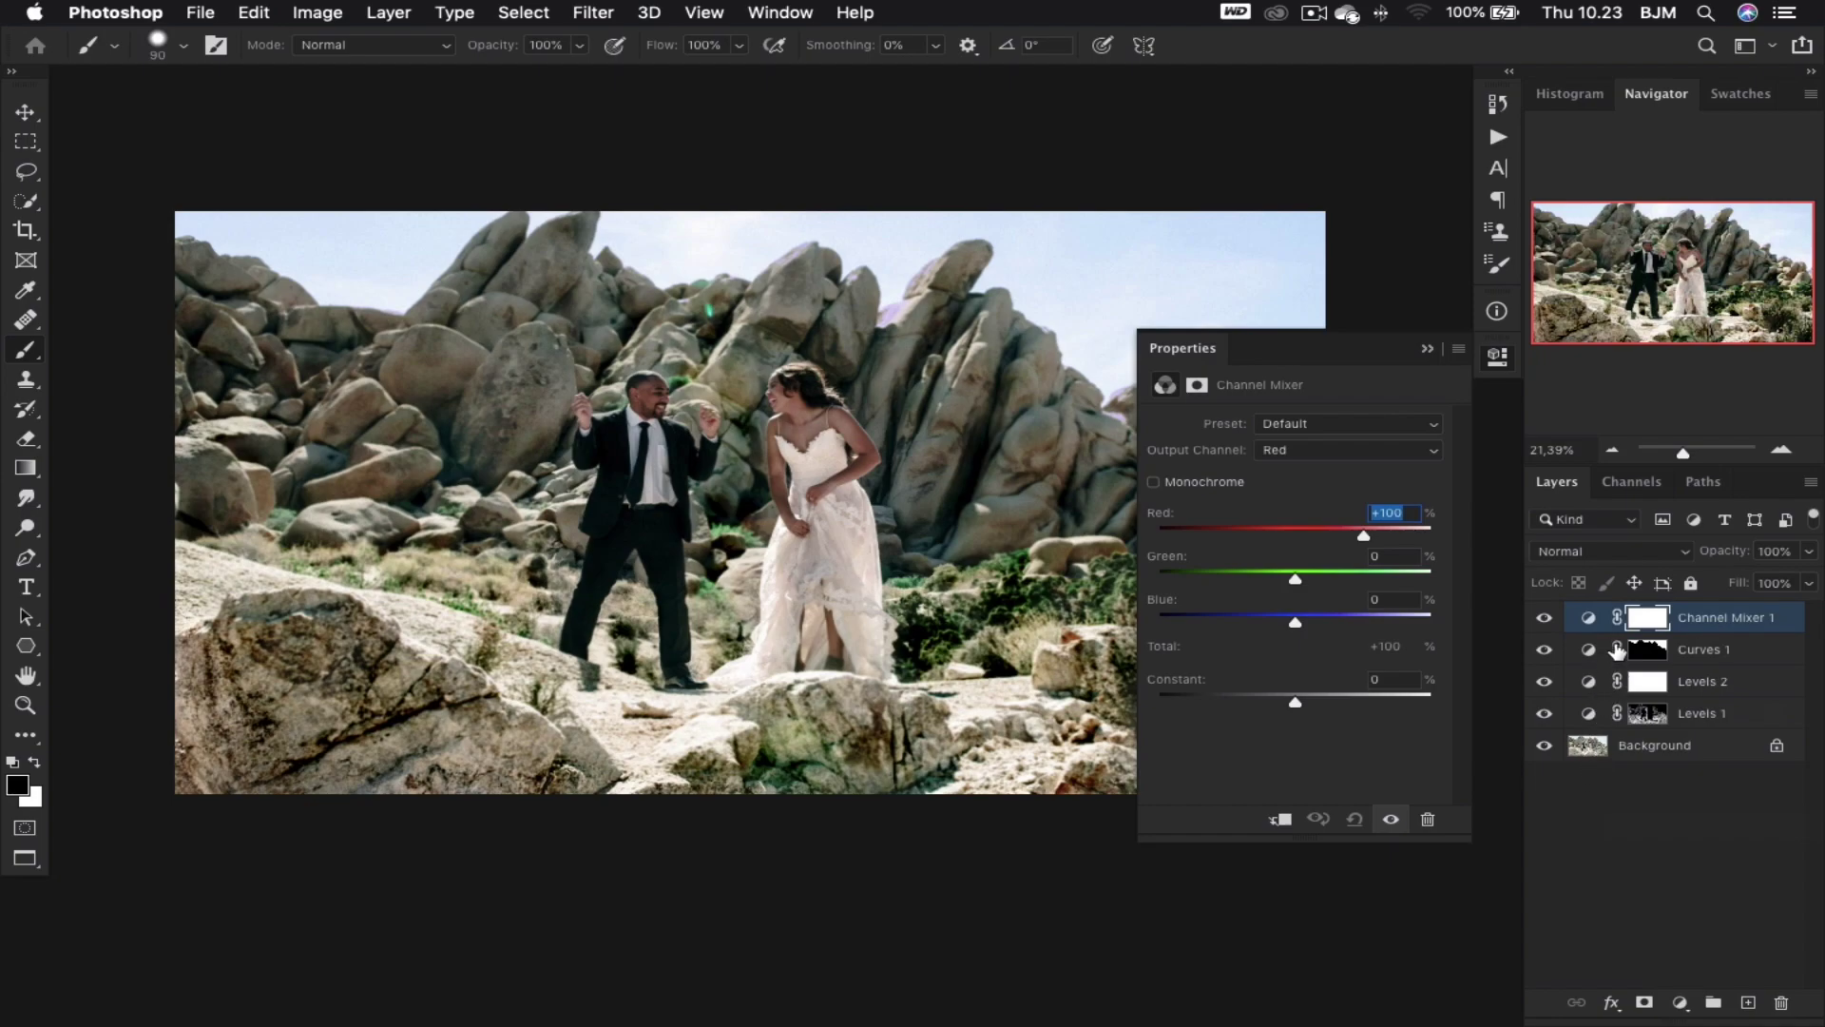
{"action": "key", "text": "alt"}
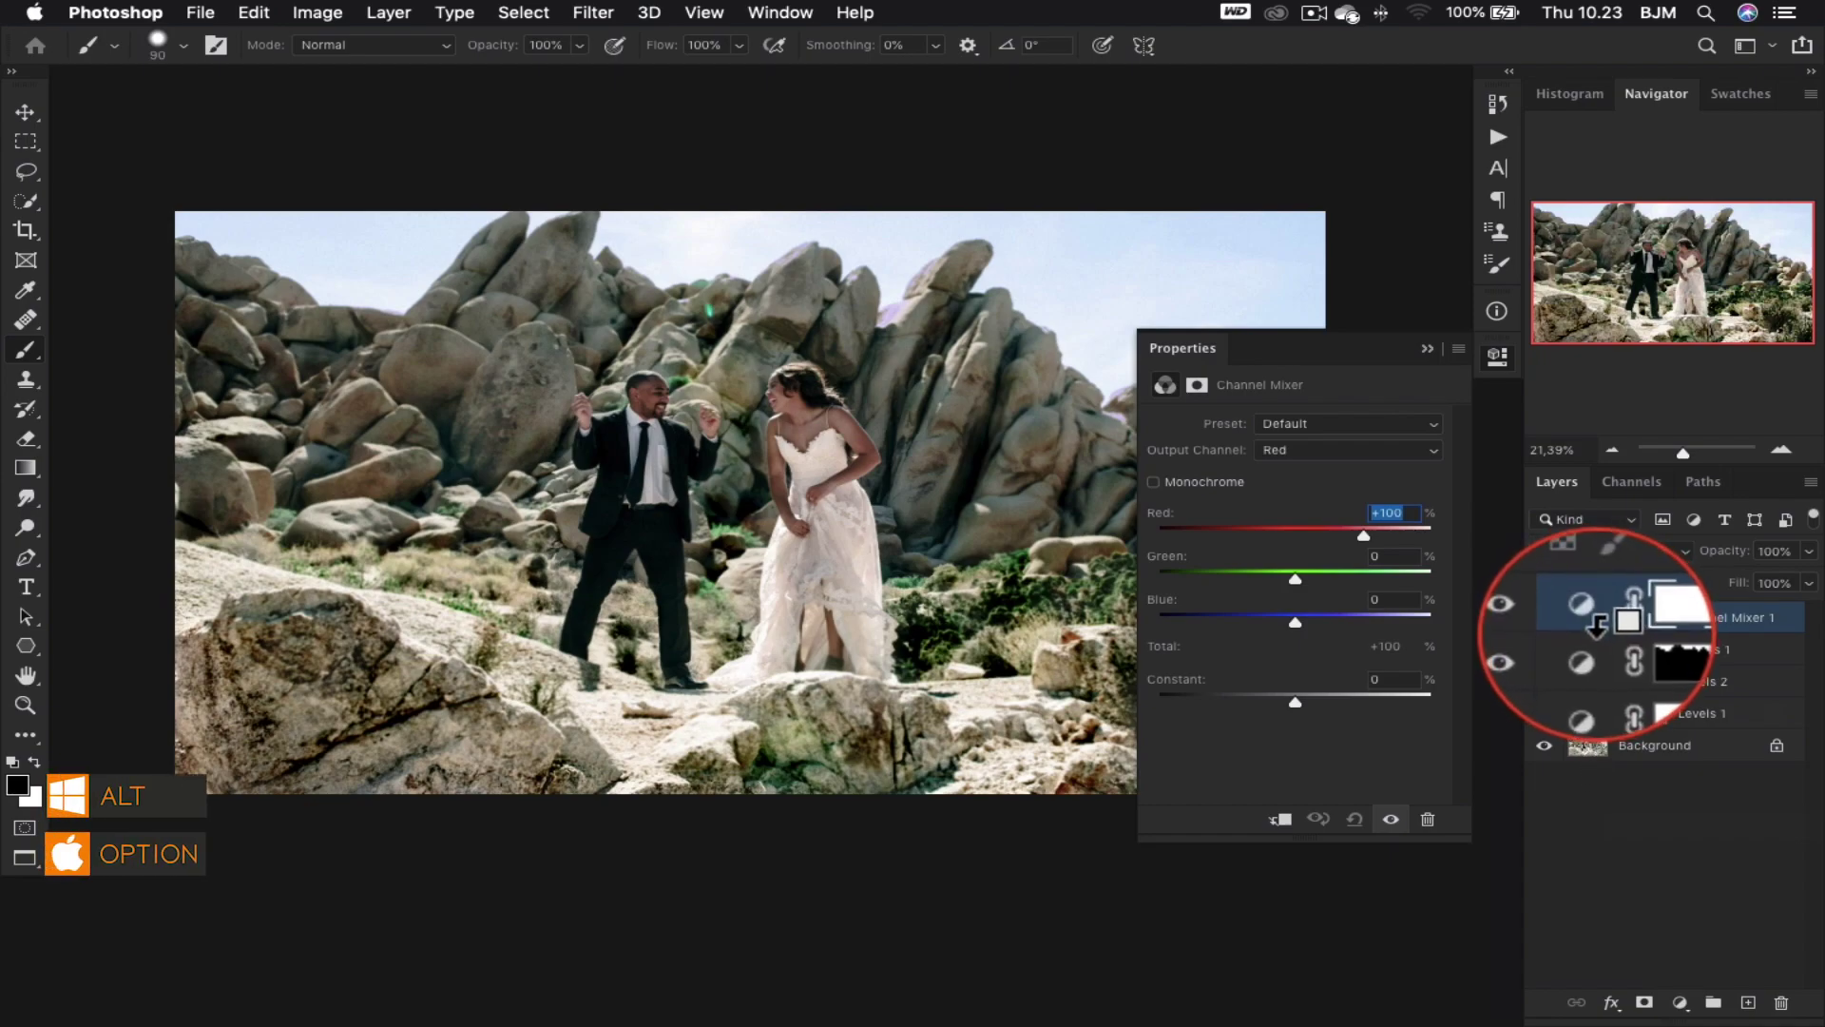
{"action": "left_click", "coordinate": [1595, 626], "text": "alt"}
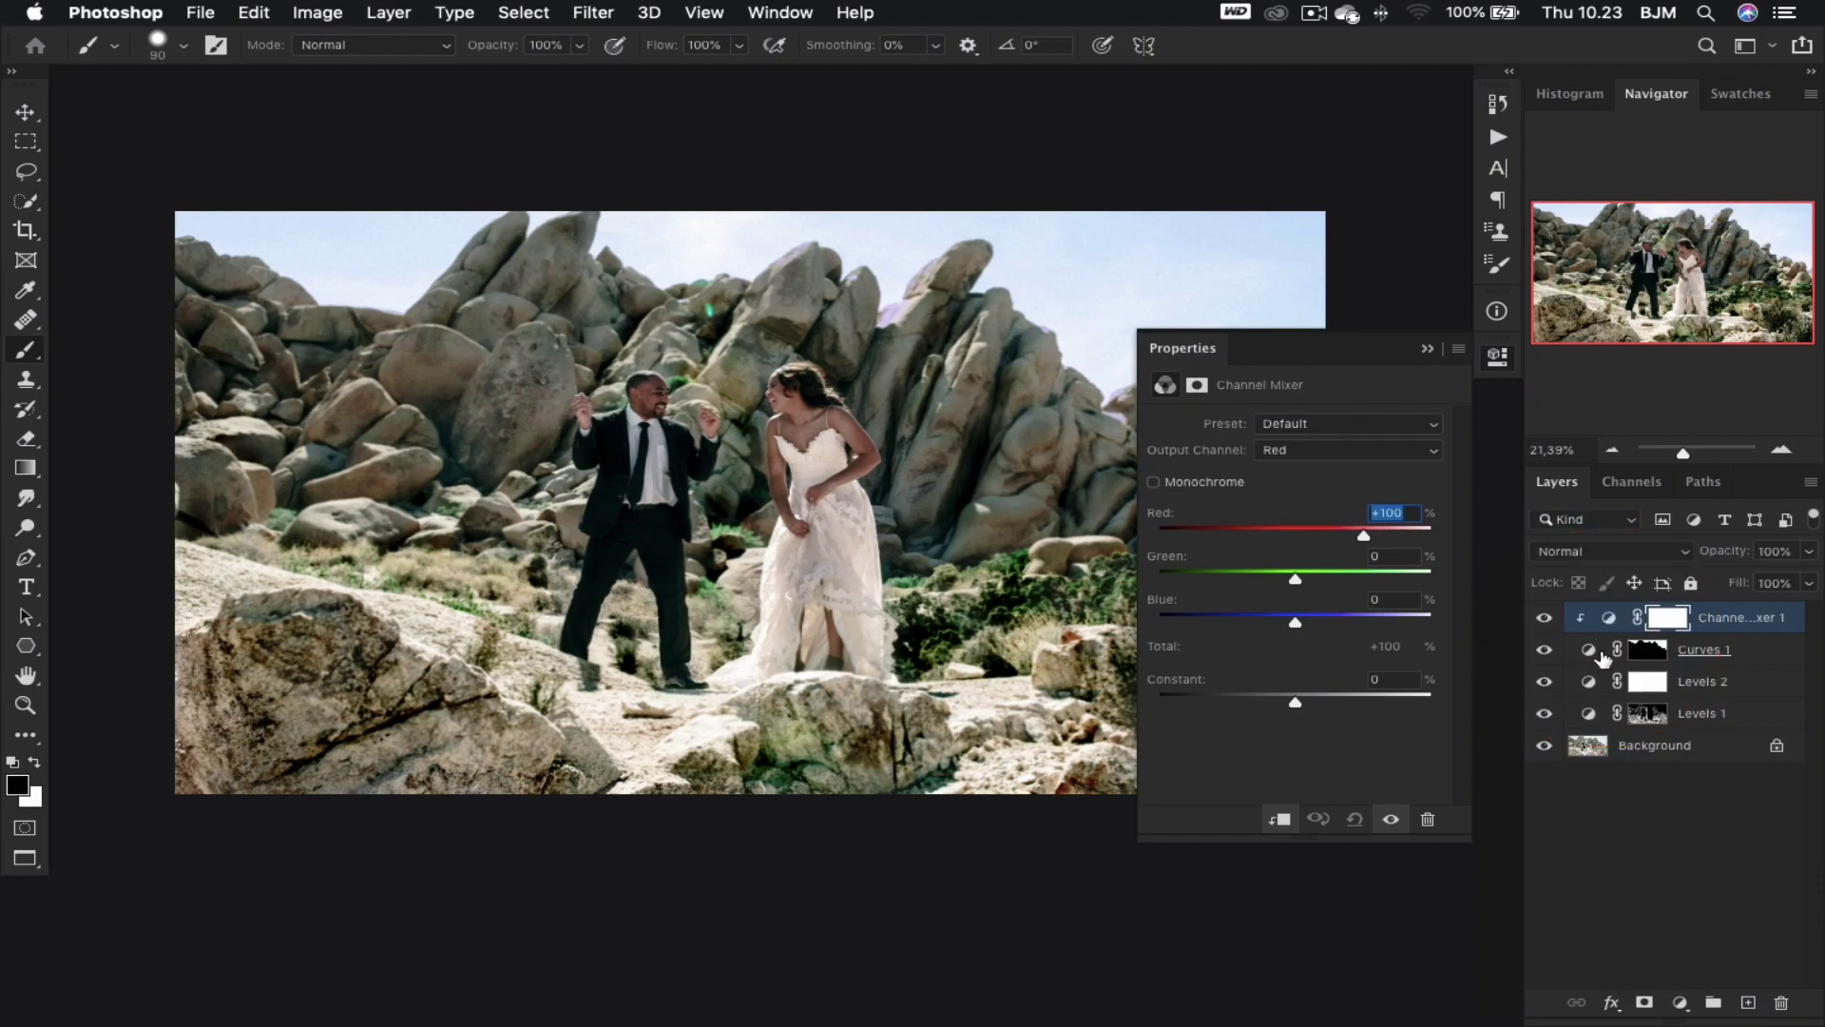
- Mix Green +16 and Red +32 into the Blue output channel, keeping the layer visible
{"action": "left_click", "coordinate": [1320, 461]}
{"action": "left_click", "coordinate": [1315, 490]}
{"action": "left_click_drag", "start_coordinate": [1291, 575], "coordinate": [1306, 578]}
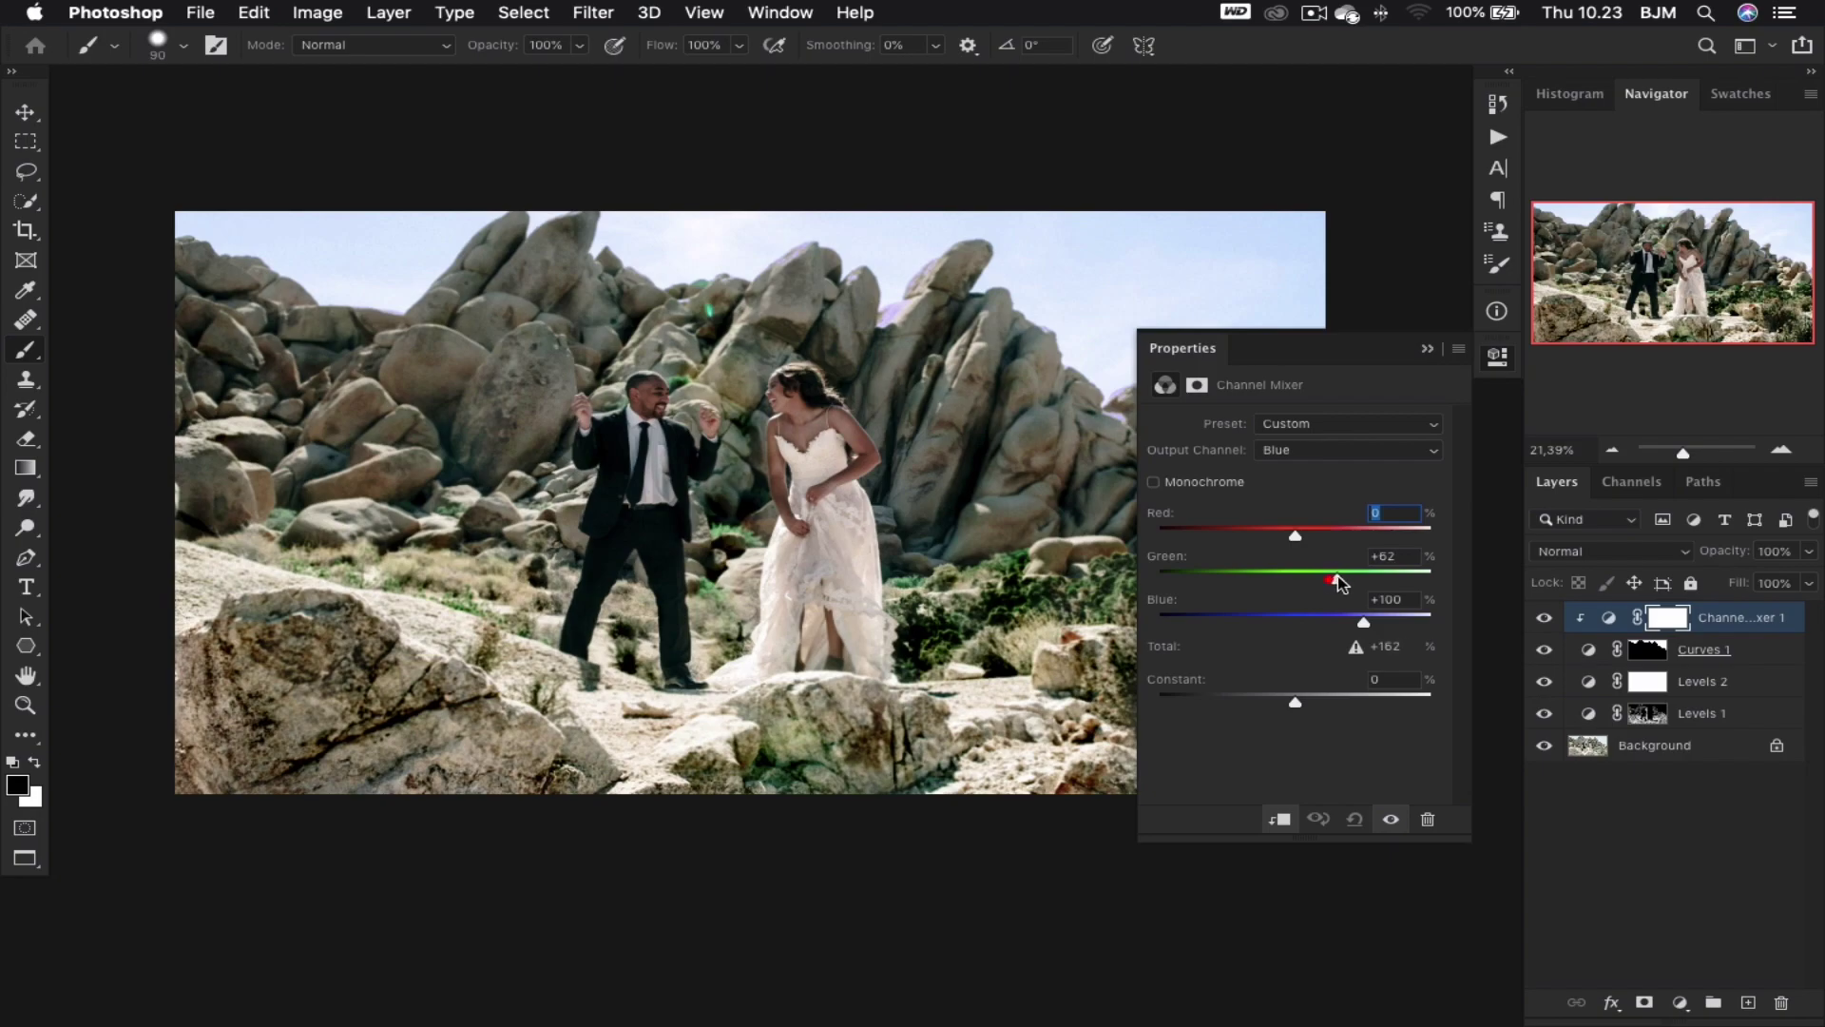
{"action": "left_click", "coordinate": [1379, 623]}
{"action": "left_click_drag", "start_coordinate": [1295, 535], "coordinate": [1316, 539]}
{"action": "left_click", "coordinate": [1289, 539]}
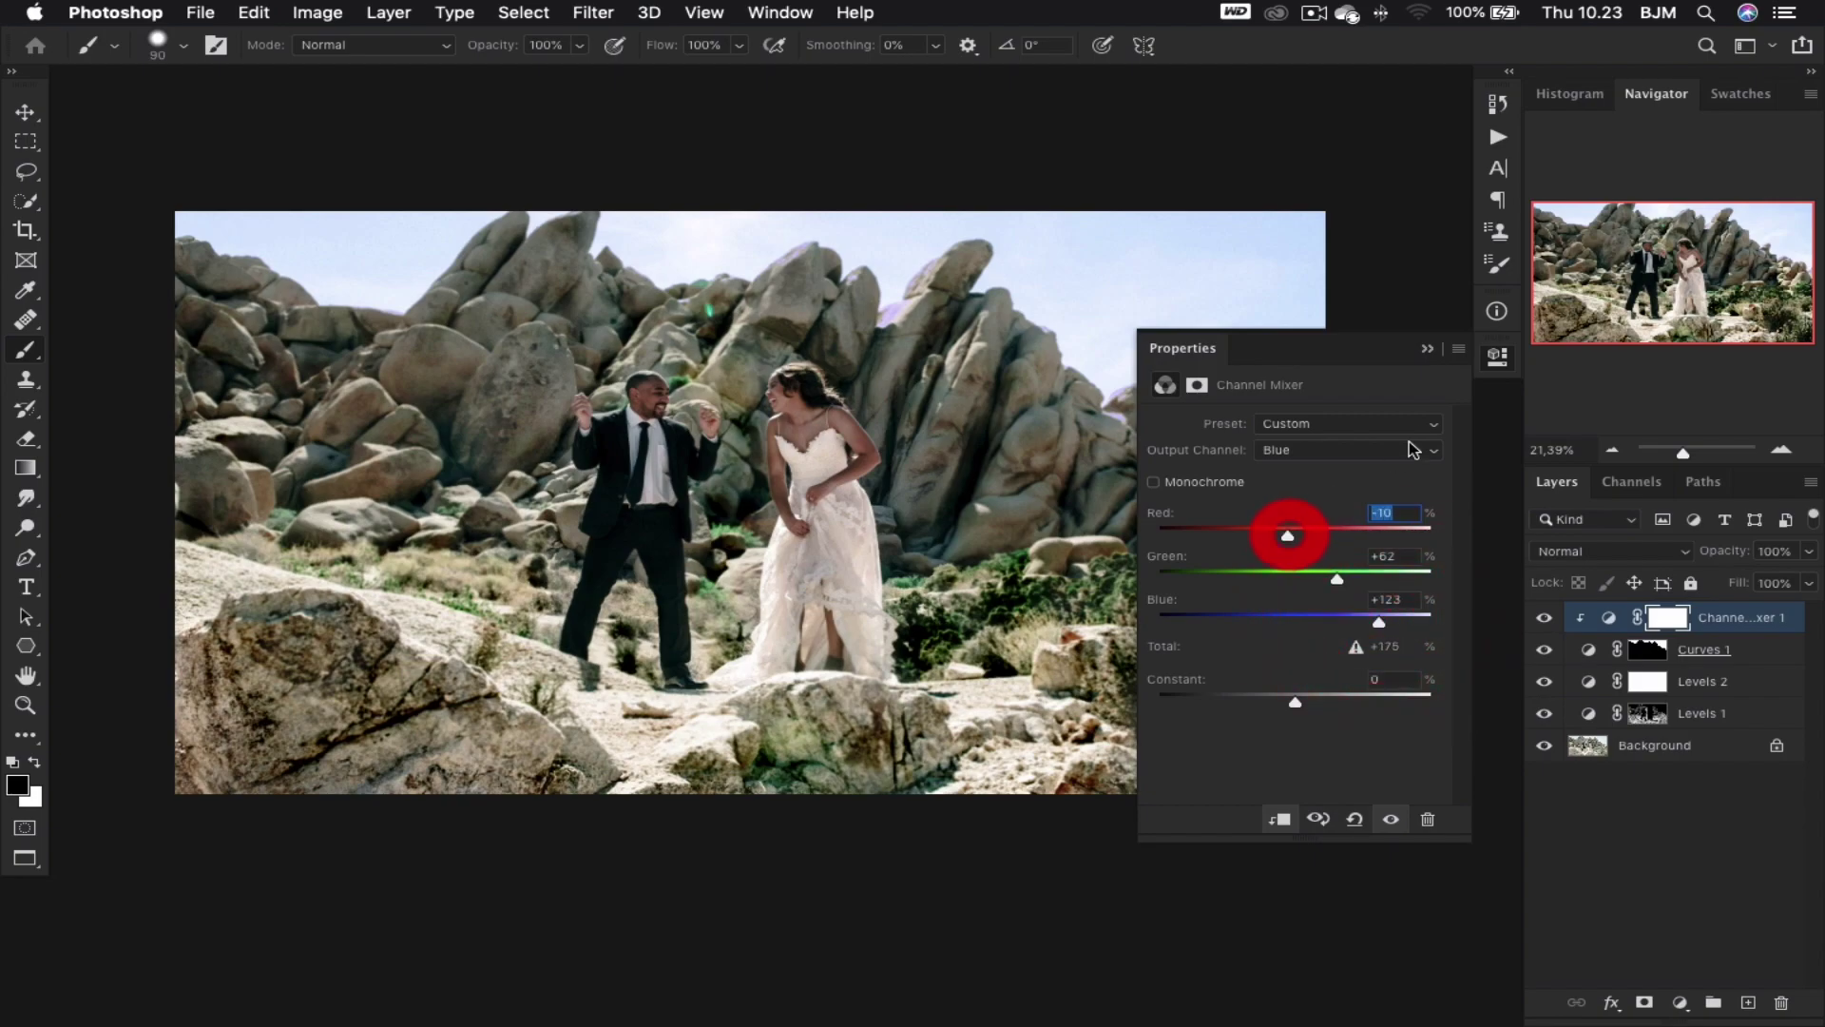
{"action": "left_click", "coordinate": [1497, 357]}
{"action": "left_click", "coordinate": [1544, 620]}
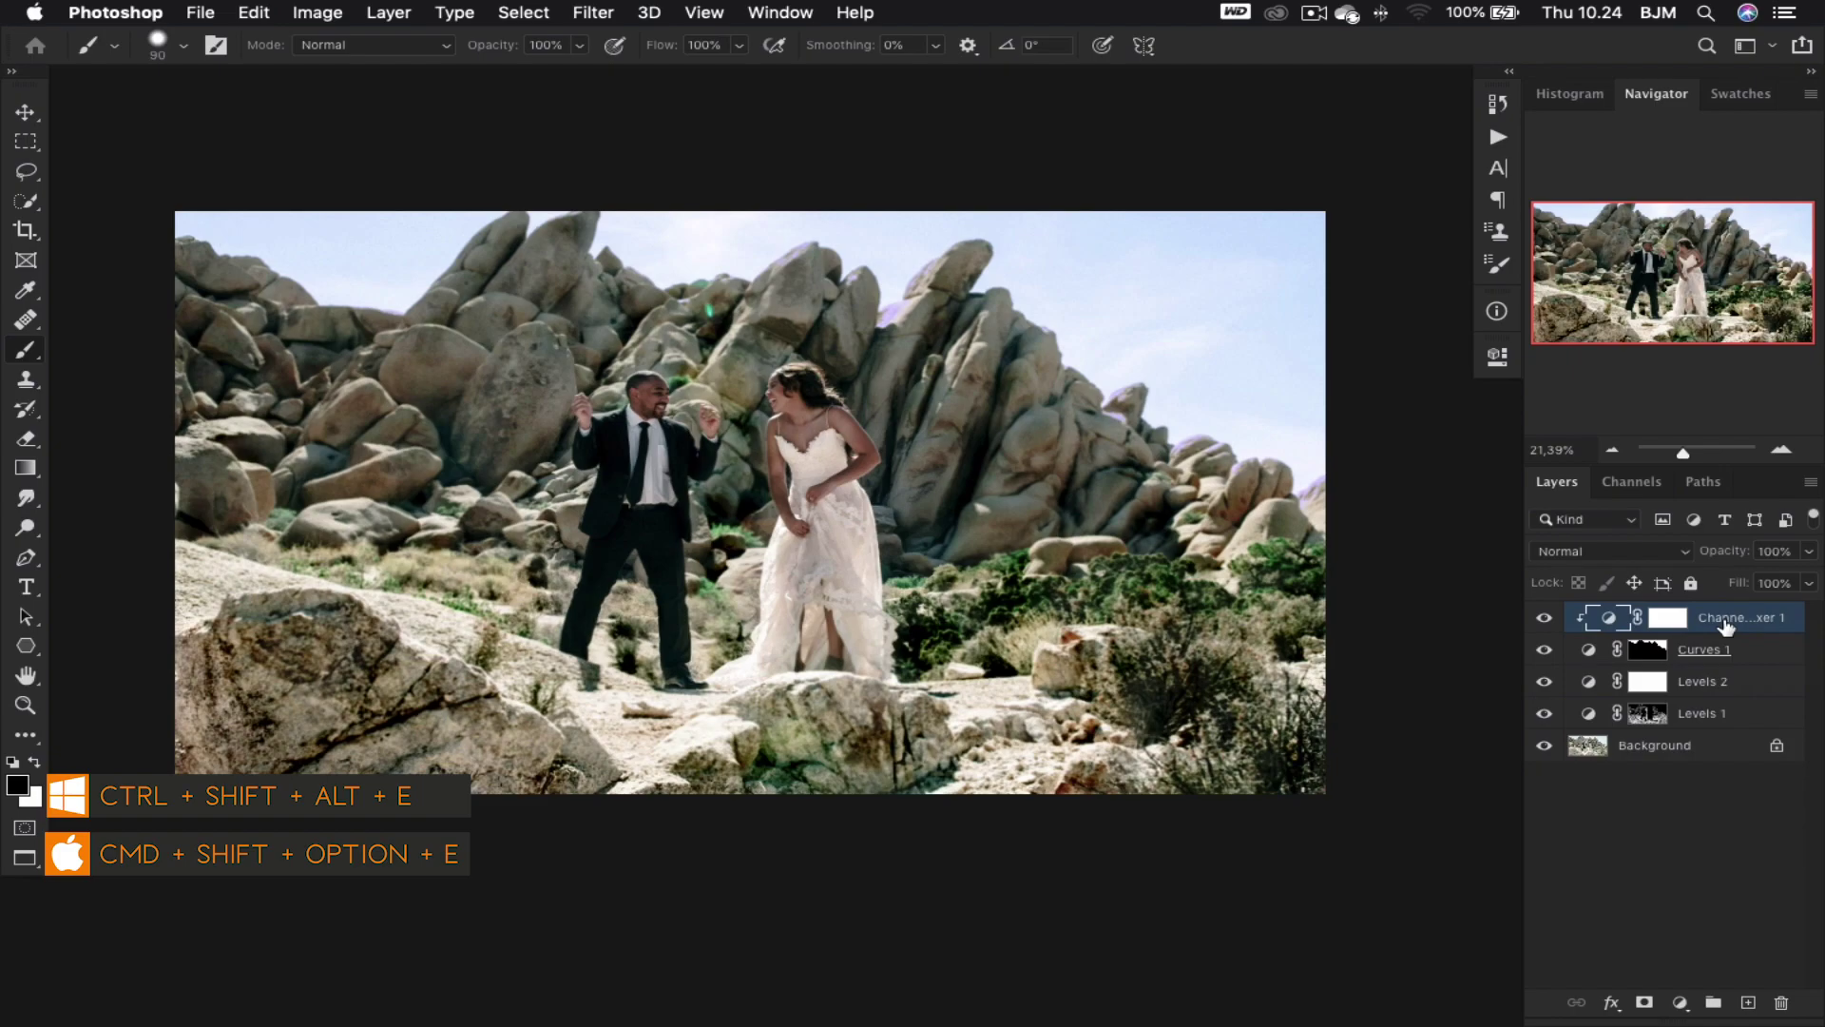
- Stamp all visible layers into Layer 1 and convert it to a Smart Object
{"action": "key", "text": "super+shift+alt+e"}
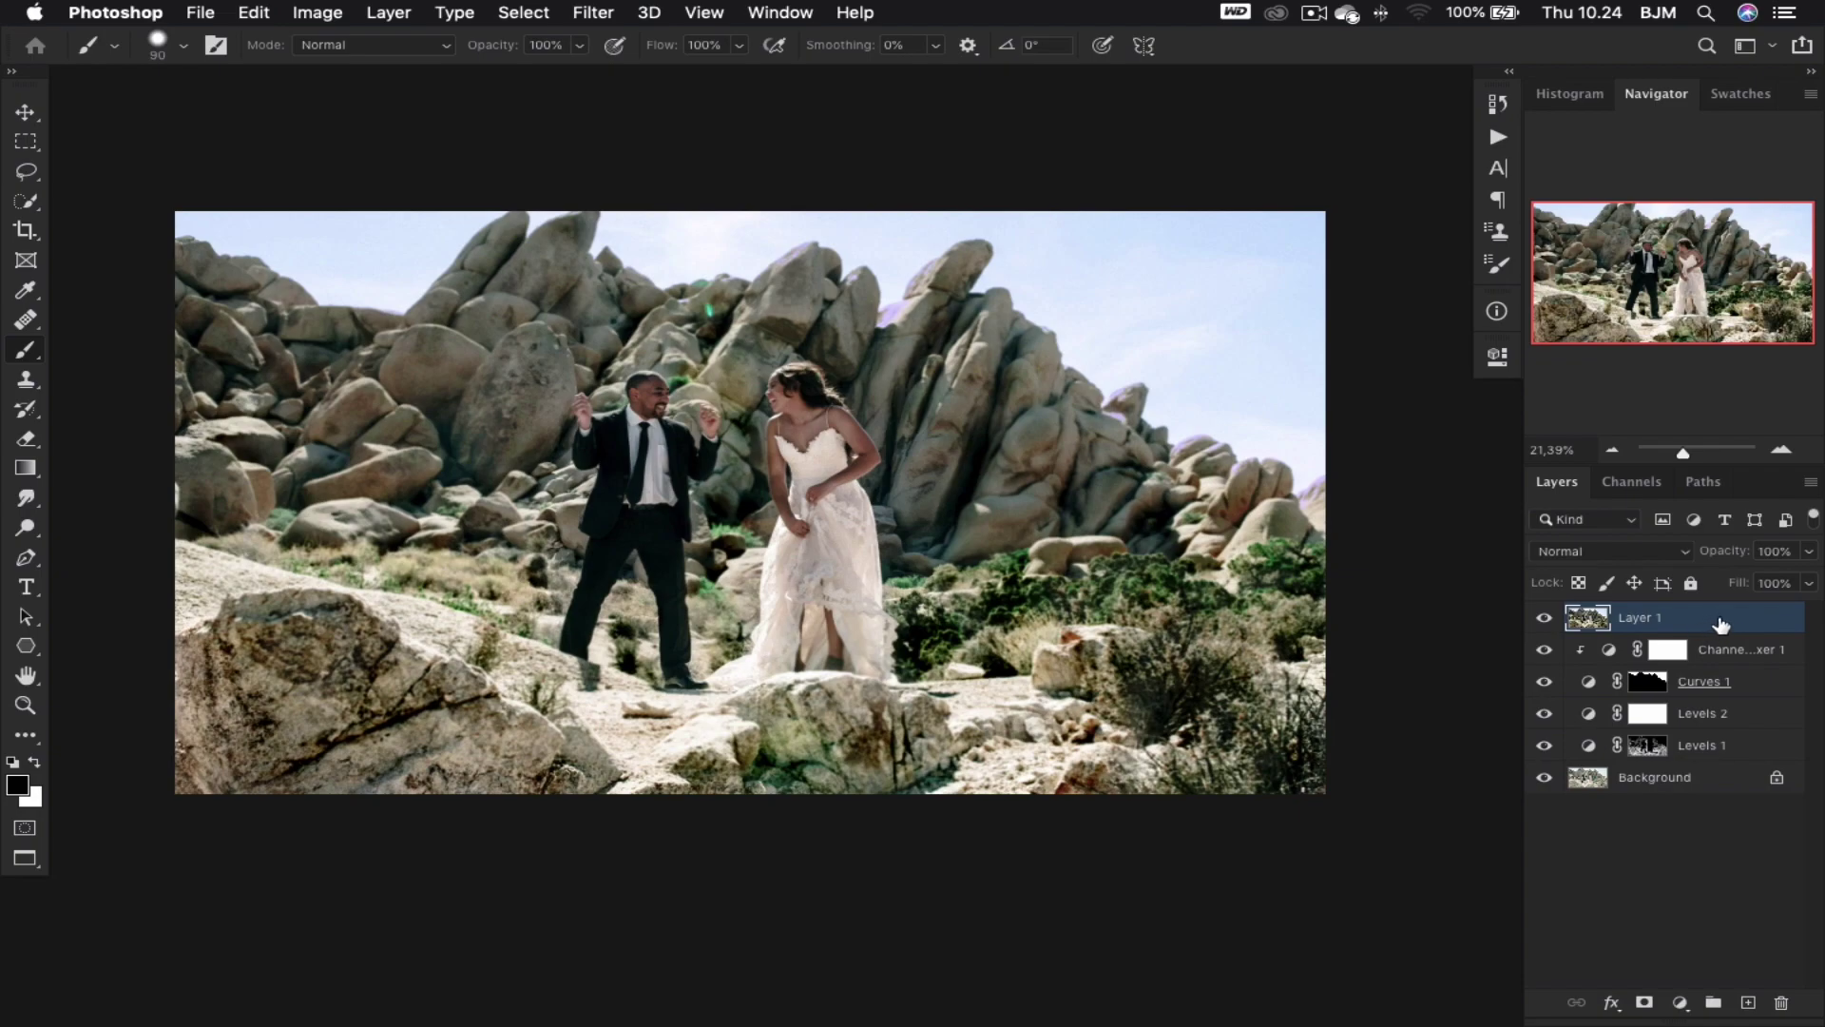
{"action": "right_click", "coordinate": [1721, 622]}
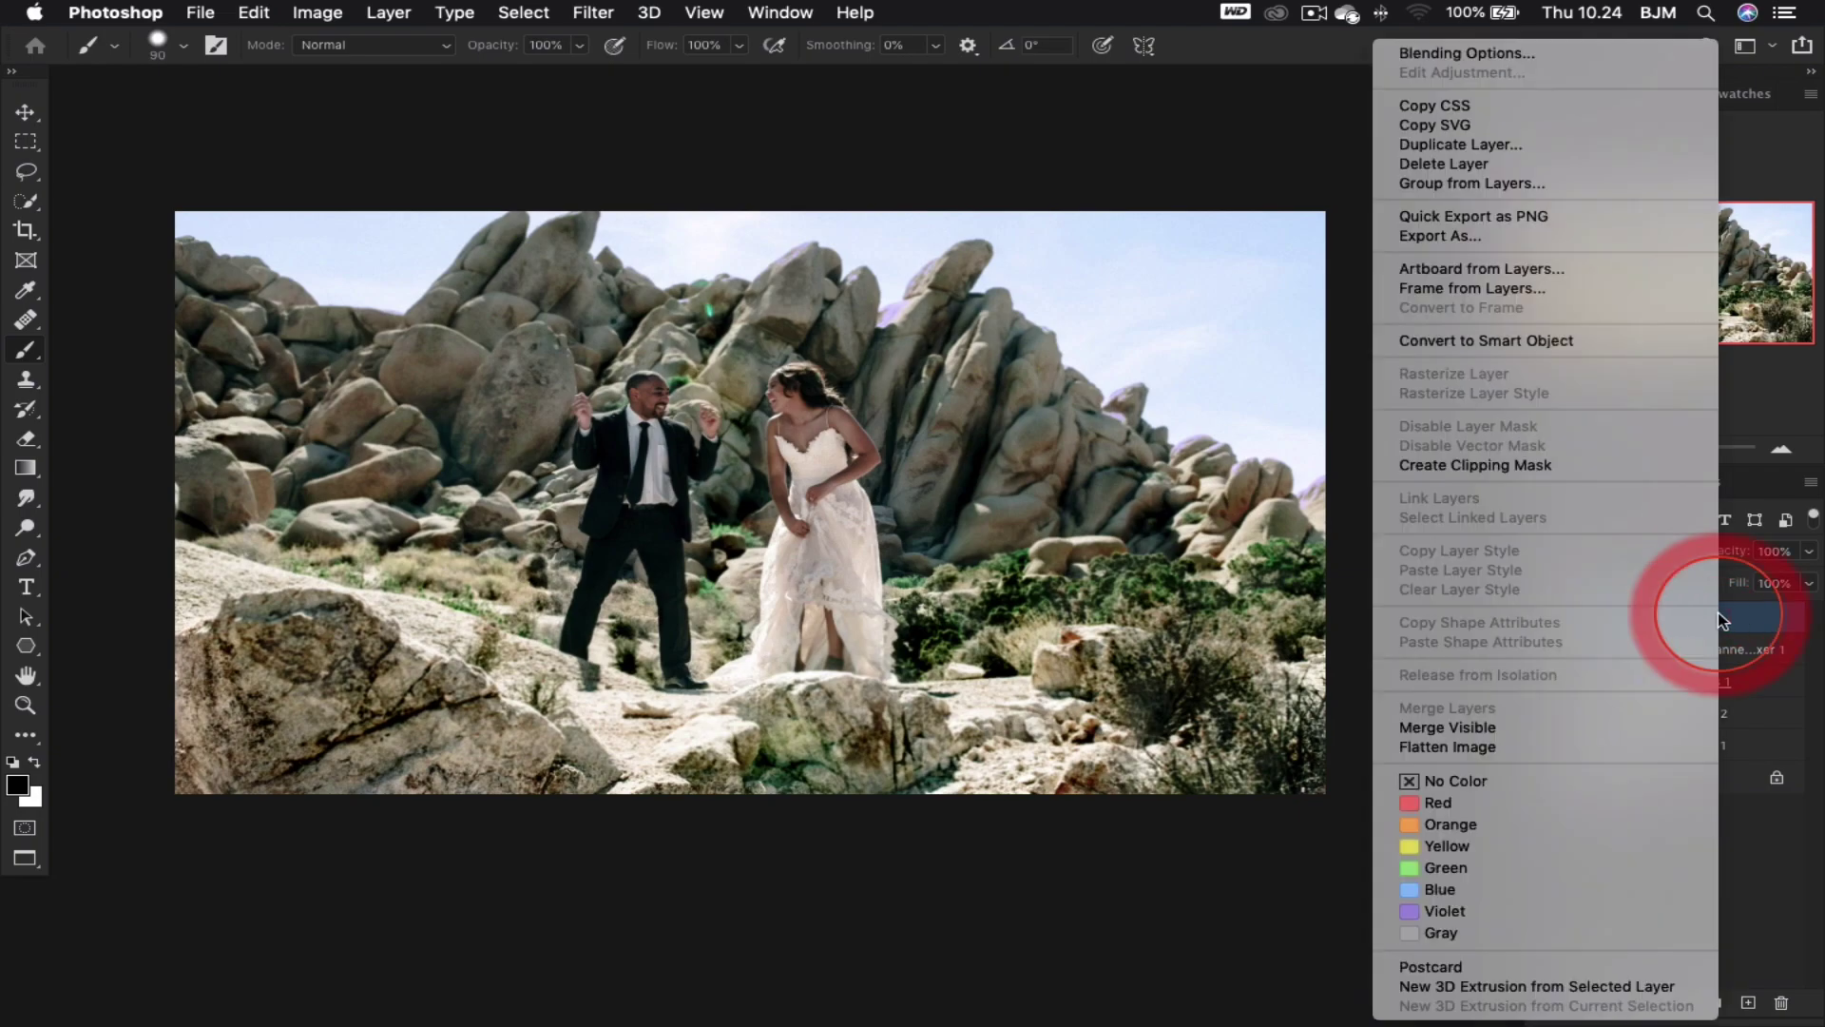
{"action": "left_click", "coordinate": [1599, 342]}
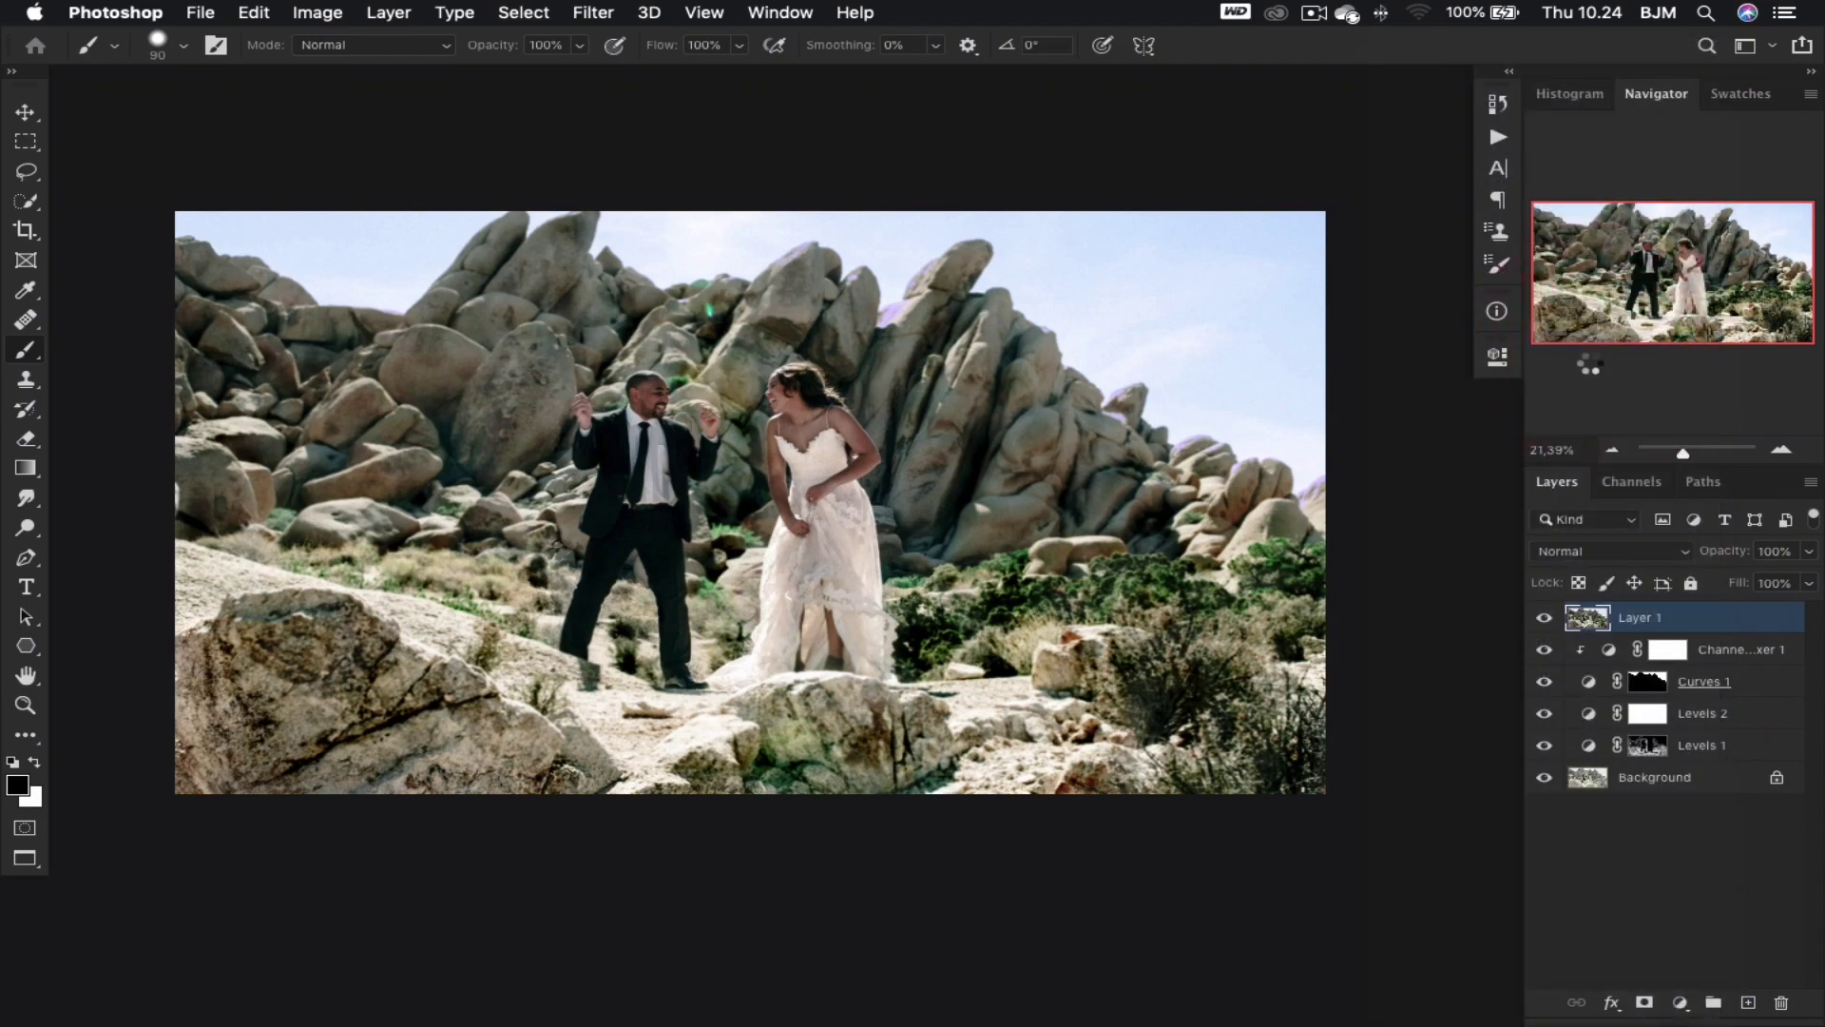
{"action": "left_click", "coordinate": [599, 13]}
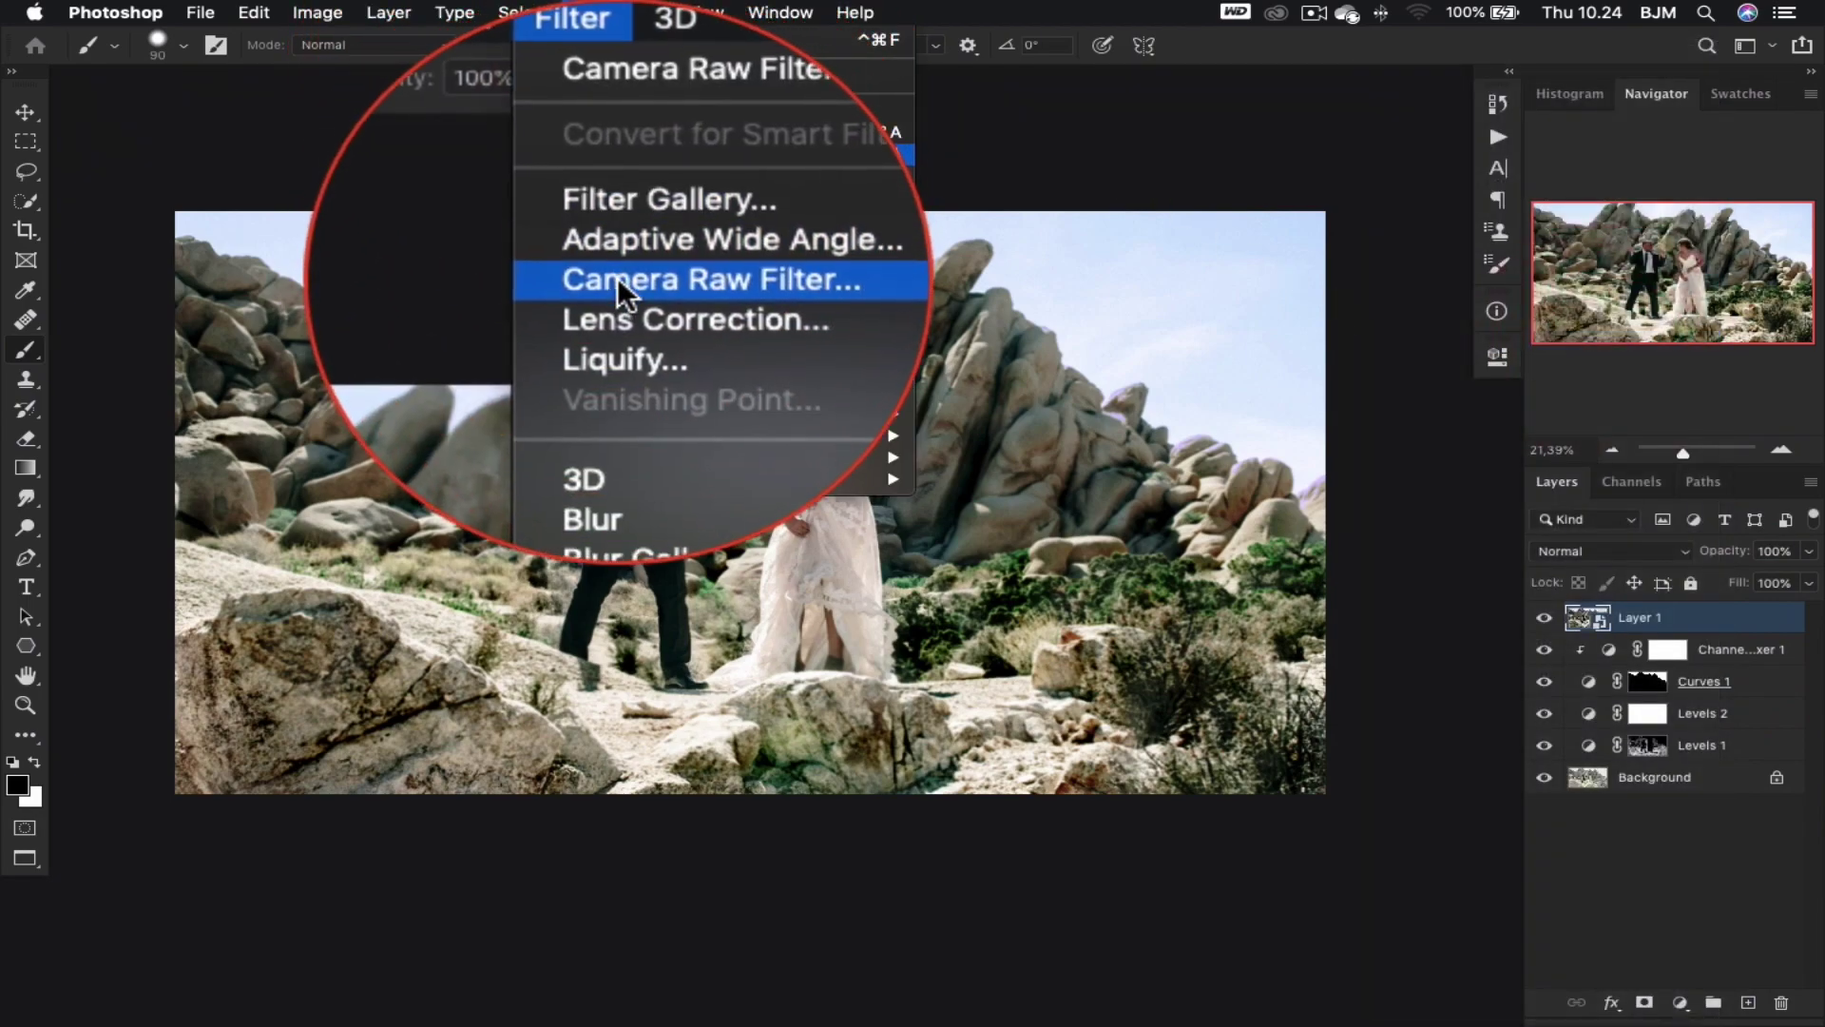
- Apply the Camera Raw Filter with Highlights -43 and Shadows -8
{"action": "left_click", "coordinate": [616, 150]}
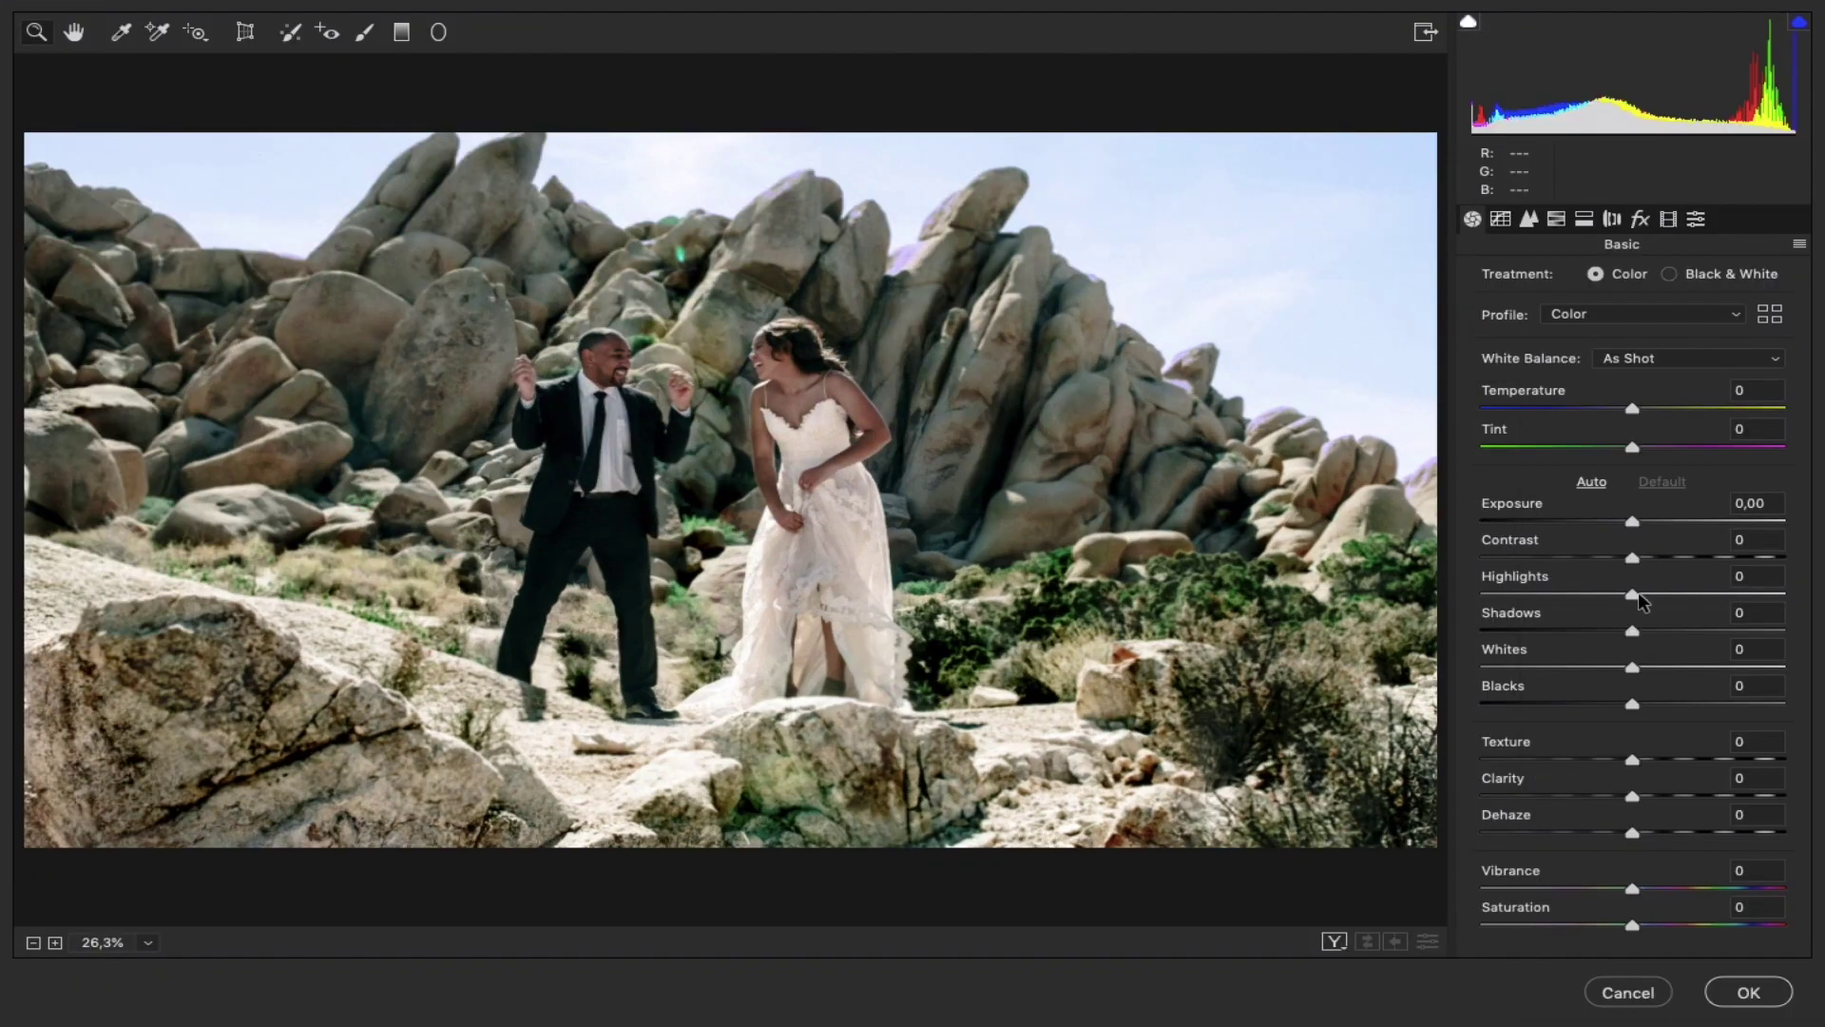
{"action": "left_click_drag", "start_coordinate": [1639, 592], "coordinate": [1571, 599]}
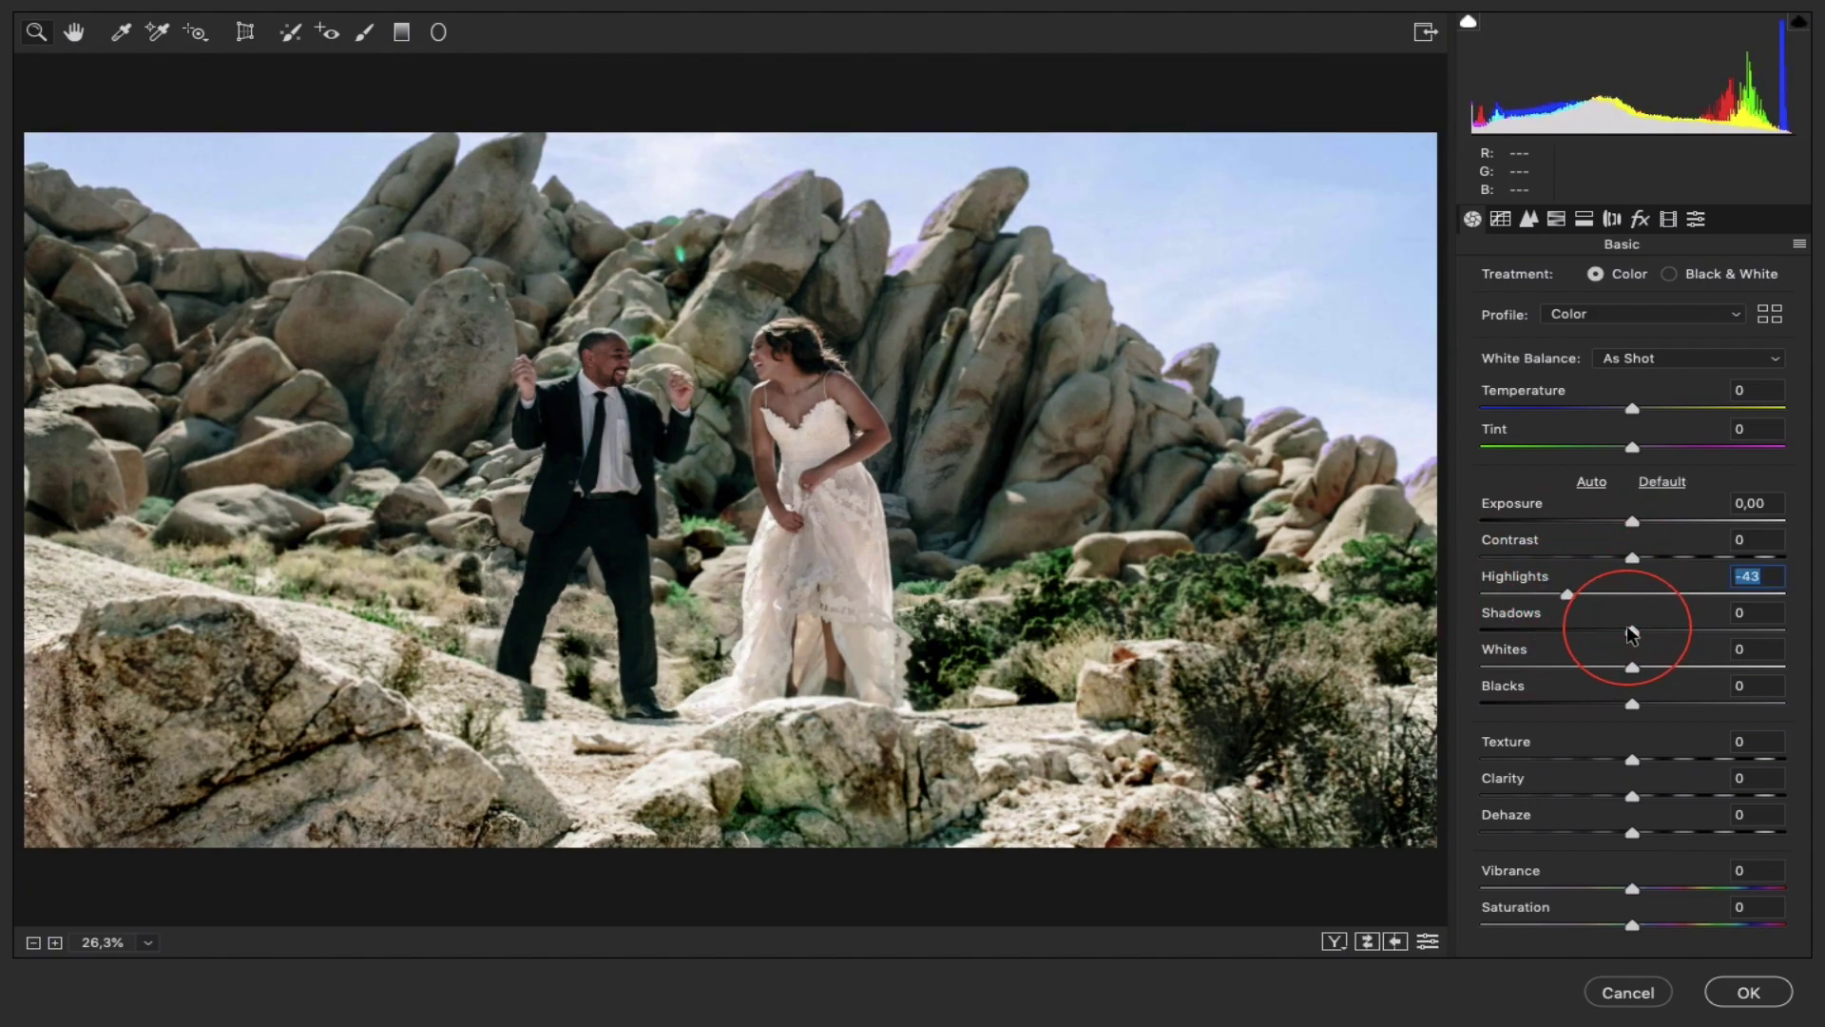
{"action": "left_click_drag", "start_coordinate": [1632, 631], "coordinate": [1622, 645]}
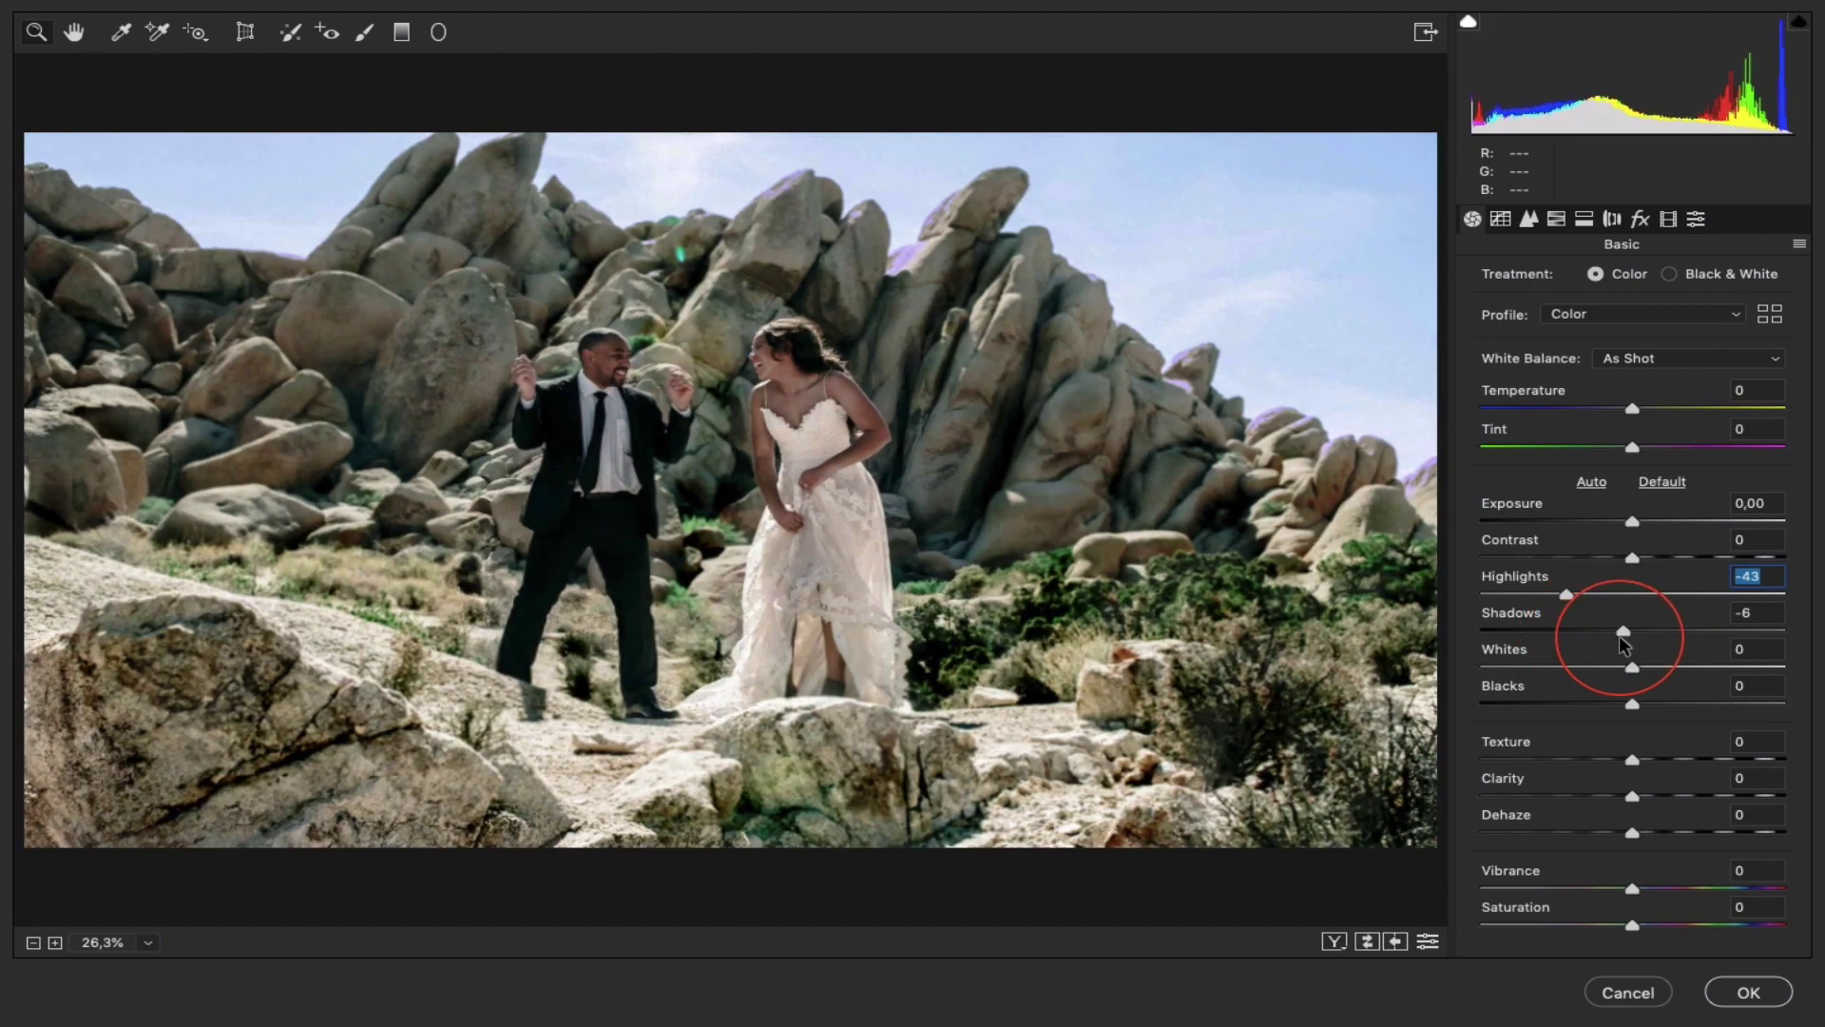
{"action": "left_click", "coordinate": [1620, 638]}
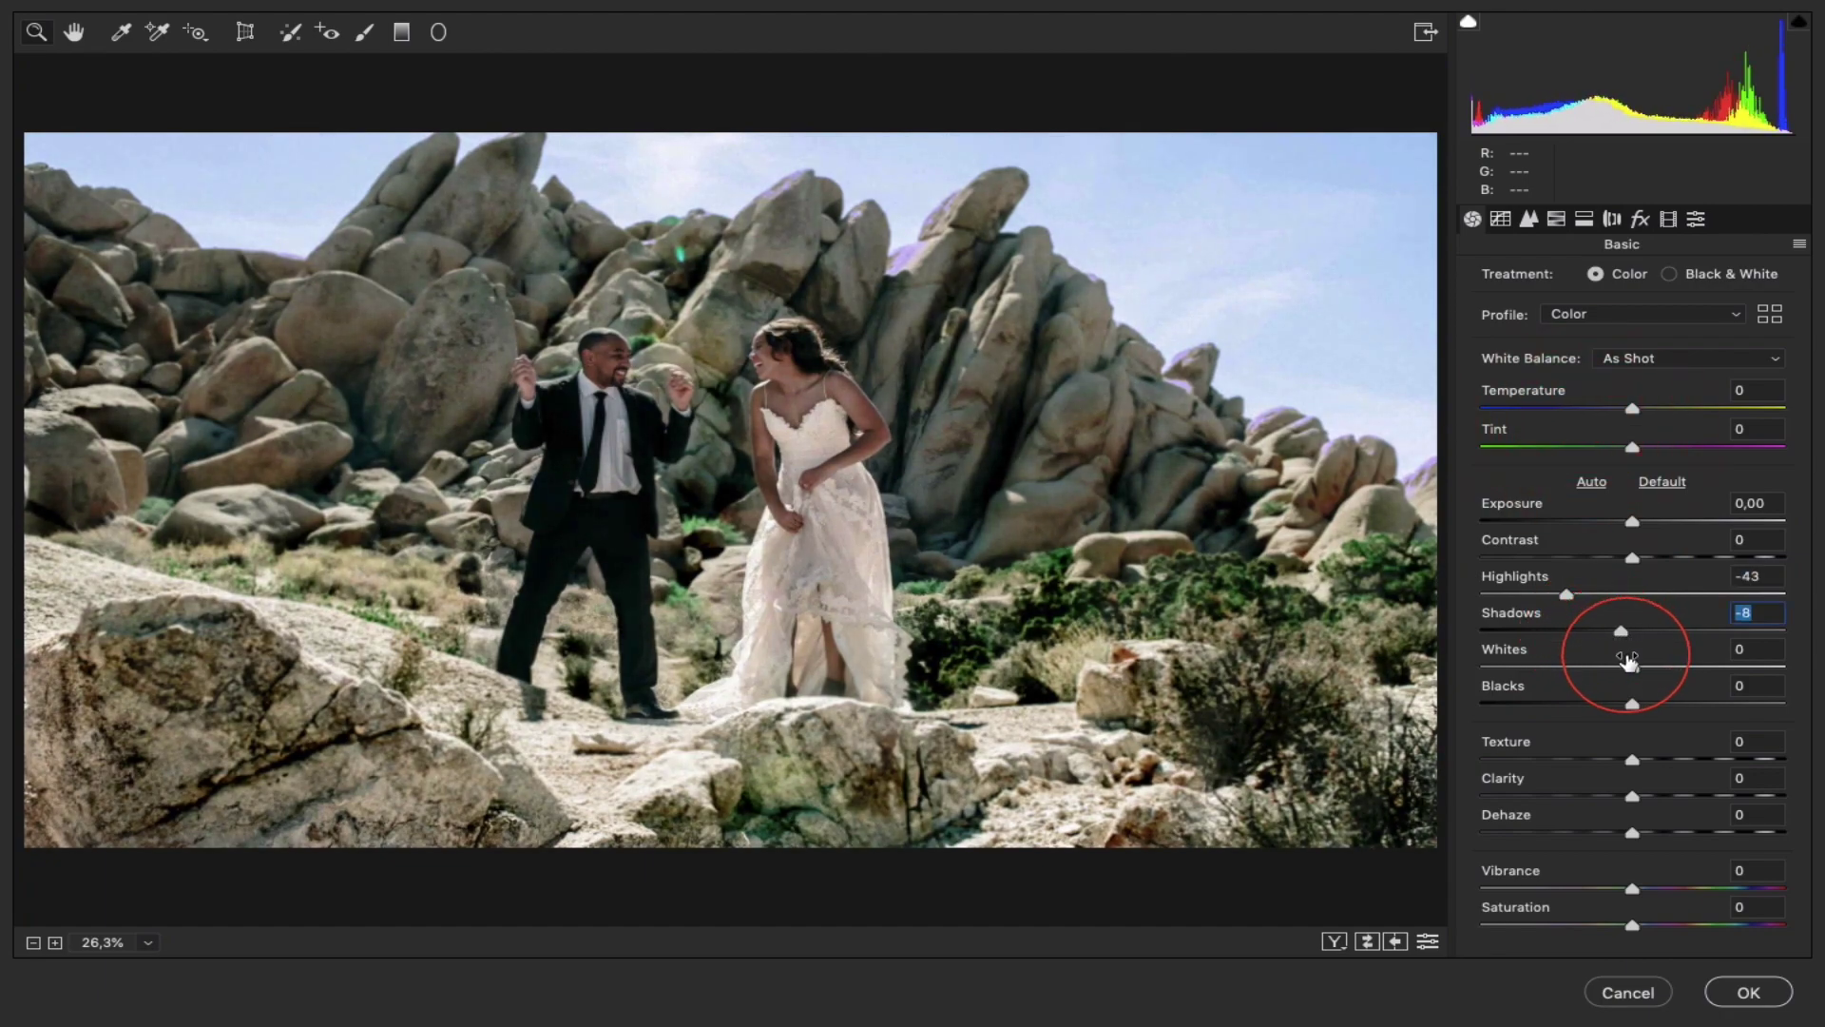
{"action": "left_click", "coordinate": [1556, 219]}
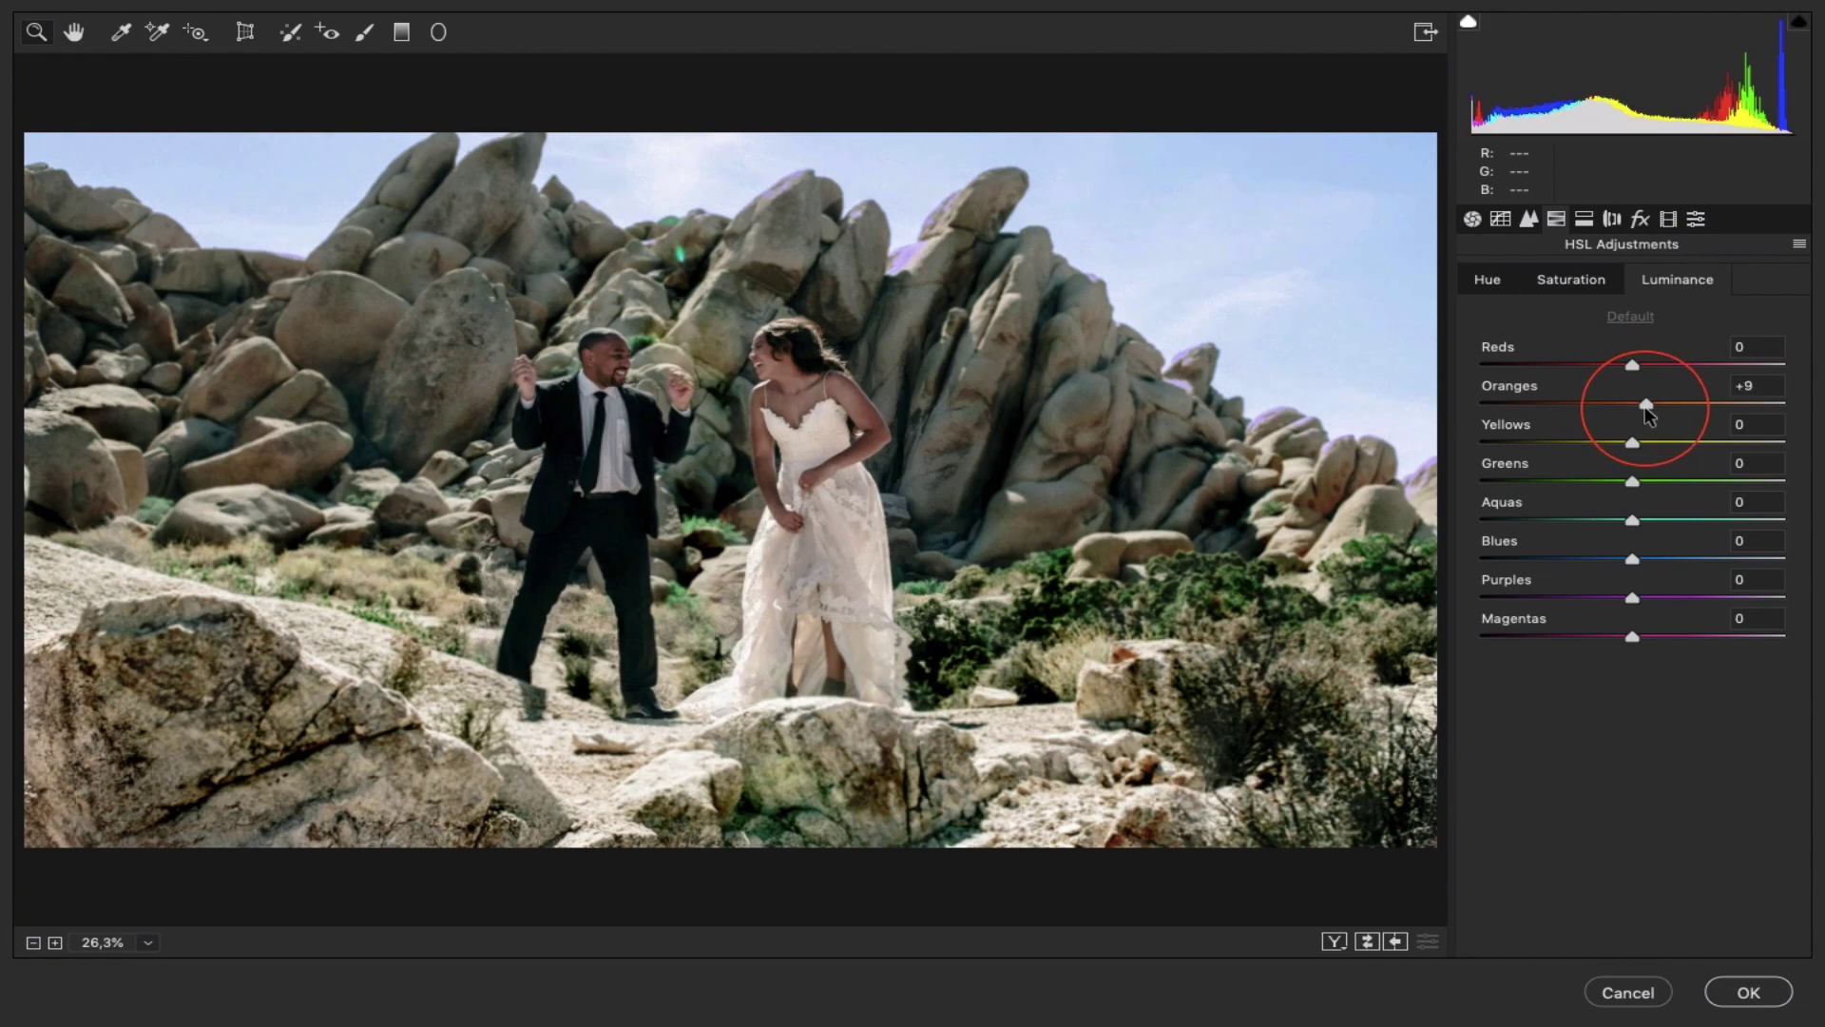
- Set HSL luminance to Oranges +26 and Blues -36
{"action": "left_click_drag", "start_coordinate": [1633, 406], "coordinate": [1673, 413]}
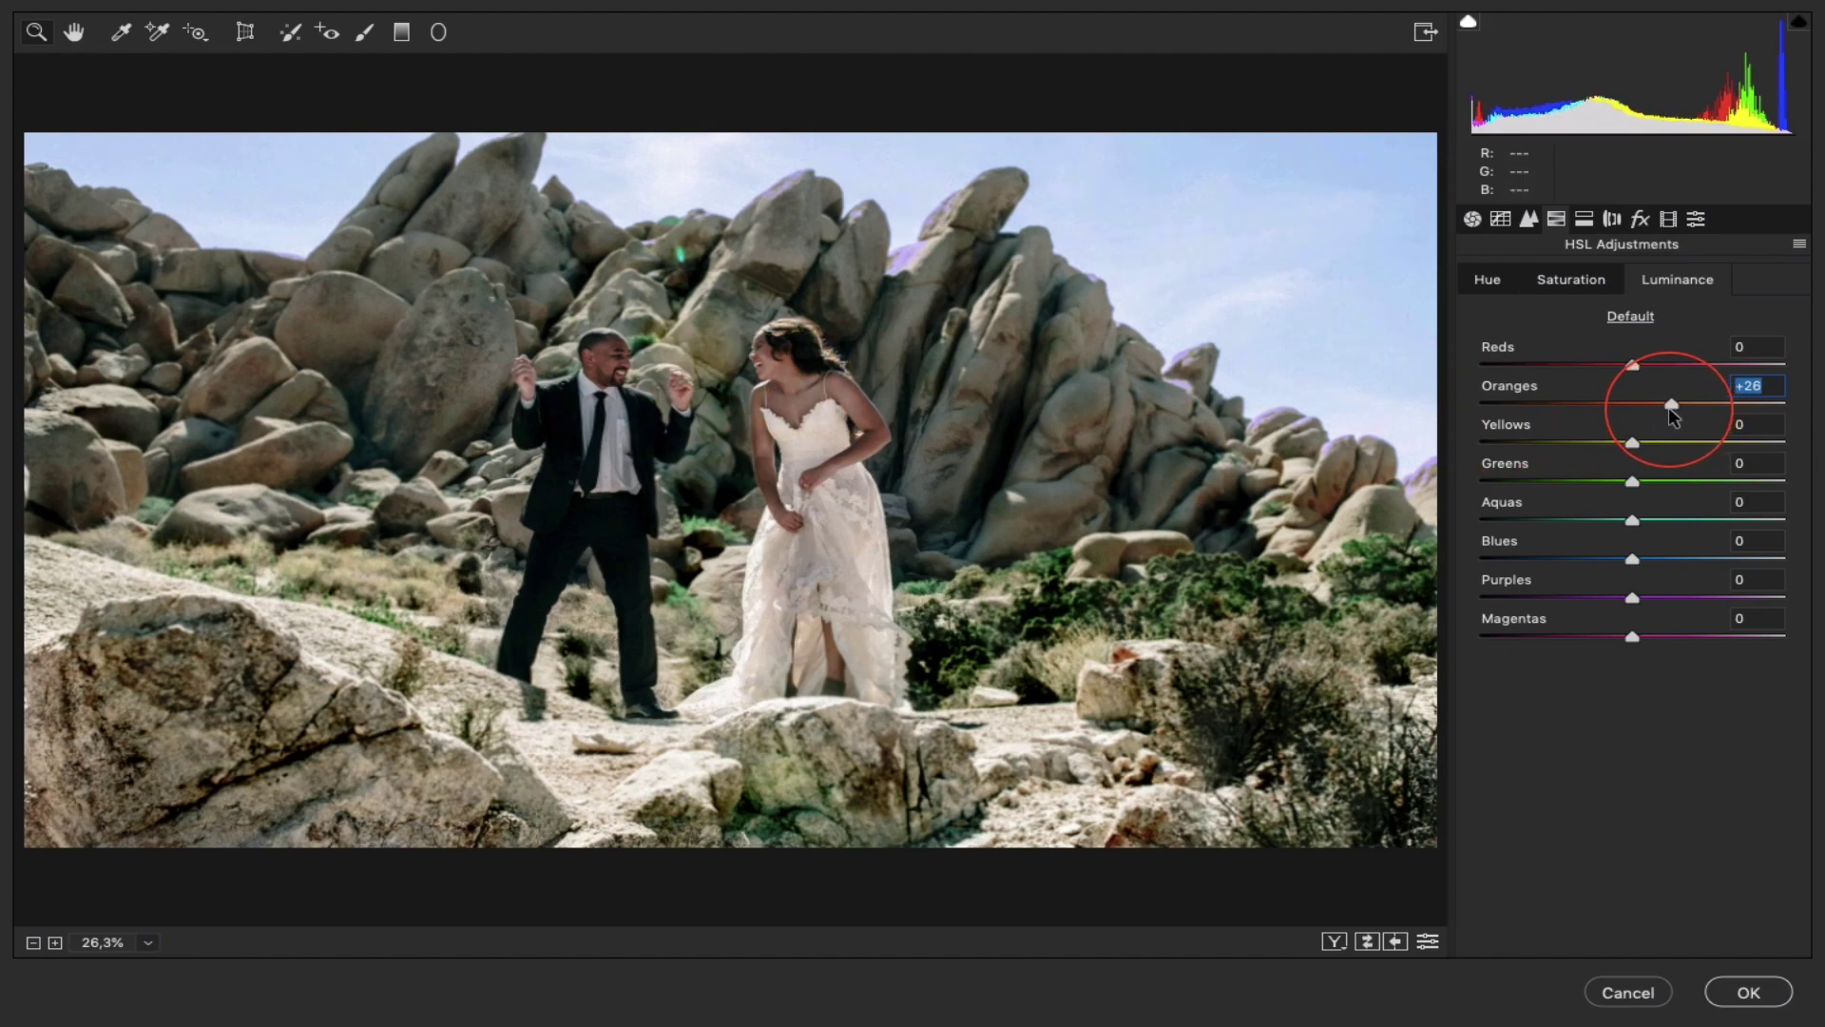
{"action": "left_click_drag", "start_coordinate": [1672, 407], "coordinate": [1669, 407]}
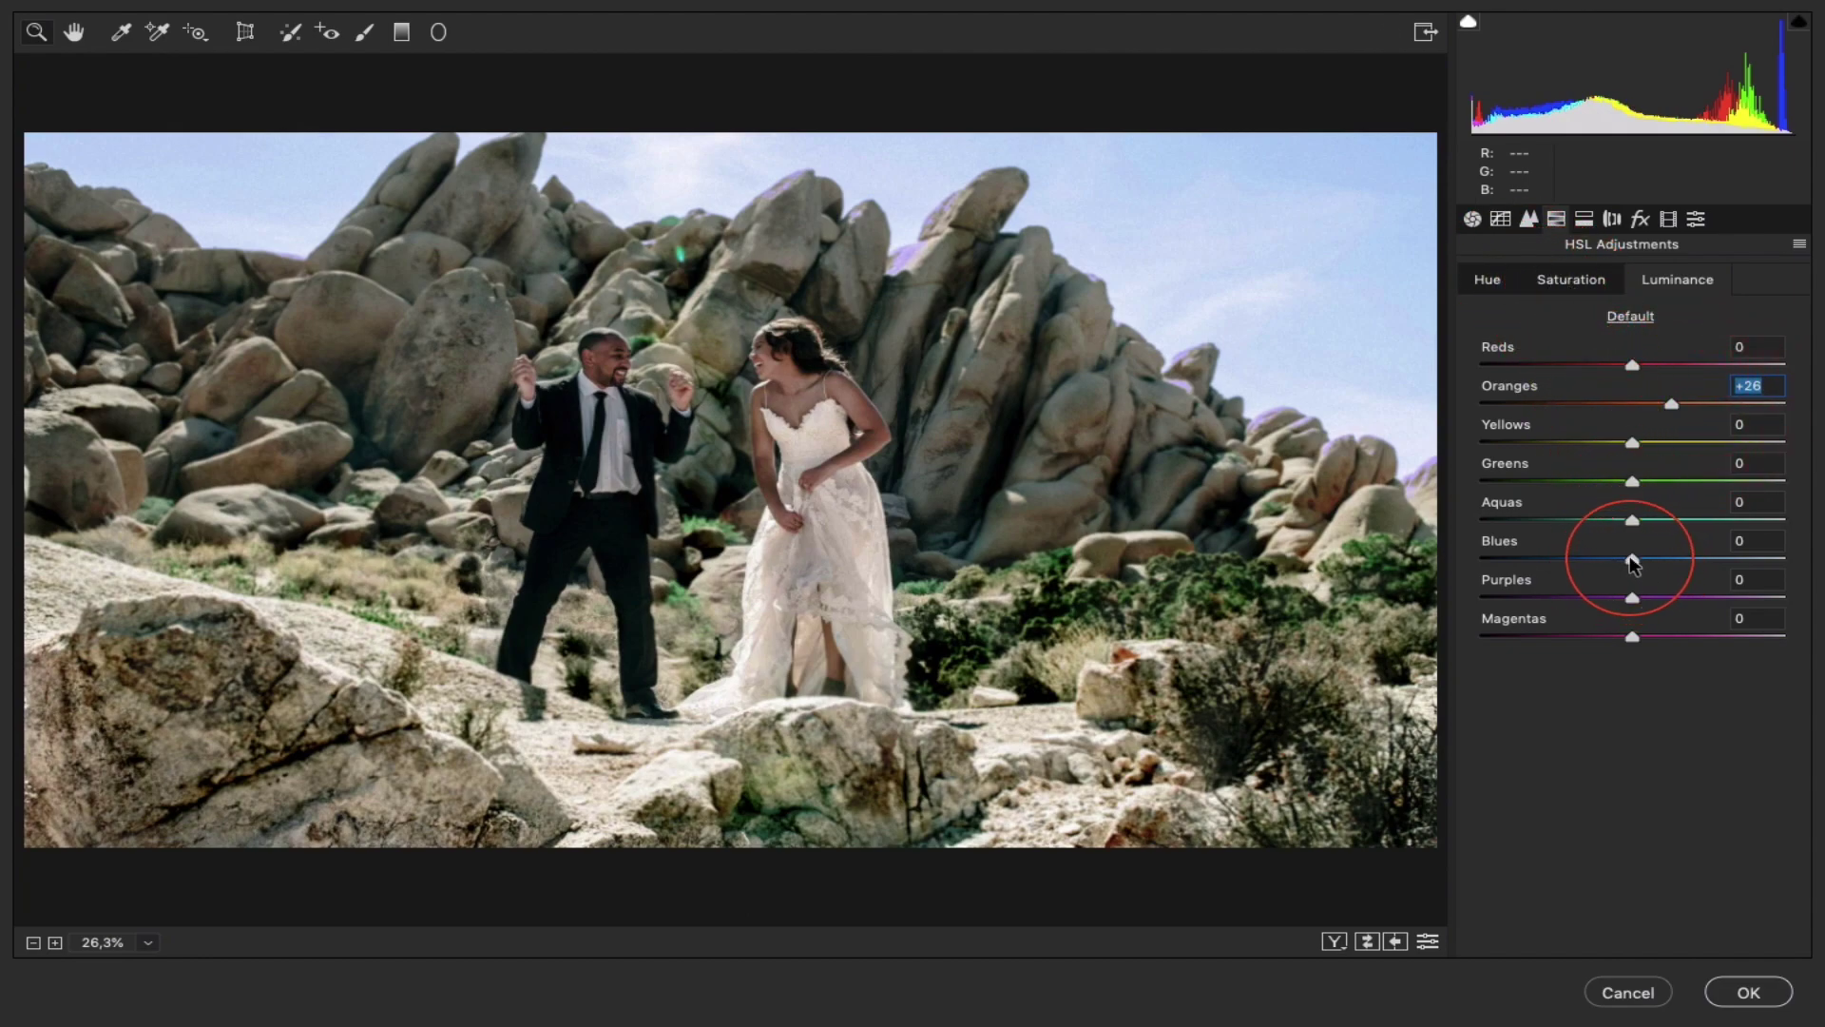
{"action": "left_click_drag", "start_coordinate": [1633, 559], "coordinate": [1604, 561]}
{"action": "left_click_drag", "start_coordinate": [1606, 561], "coordinate": [1575, 571]}
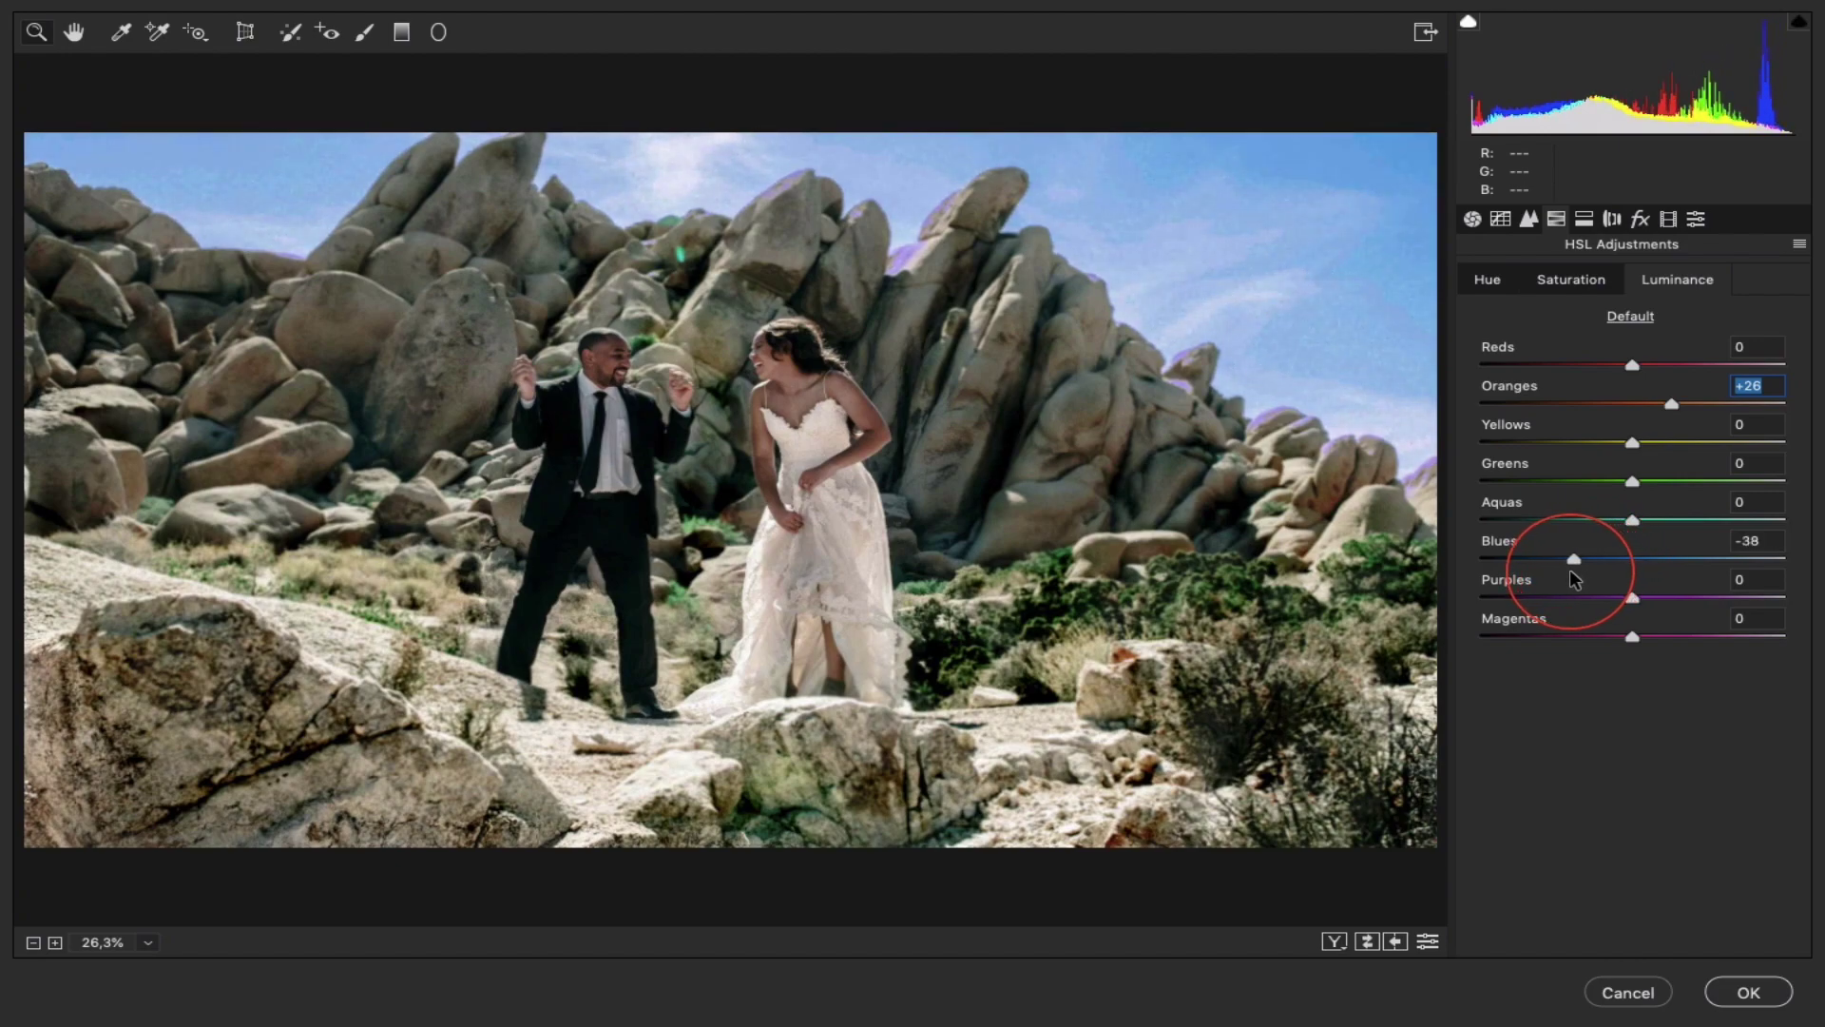
{"action": "left_click_drag", "start_coordinate": [1580, 561], "coordinate": [1580, 561]}
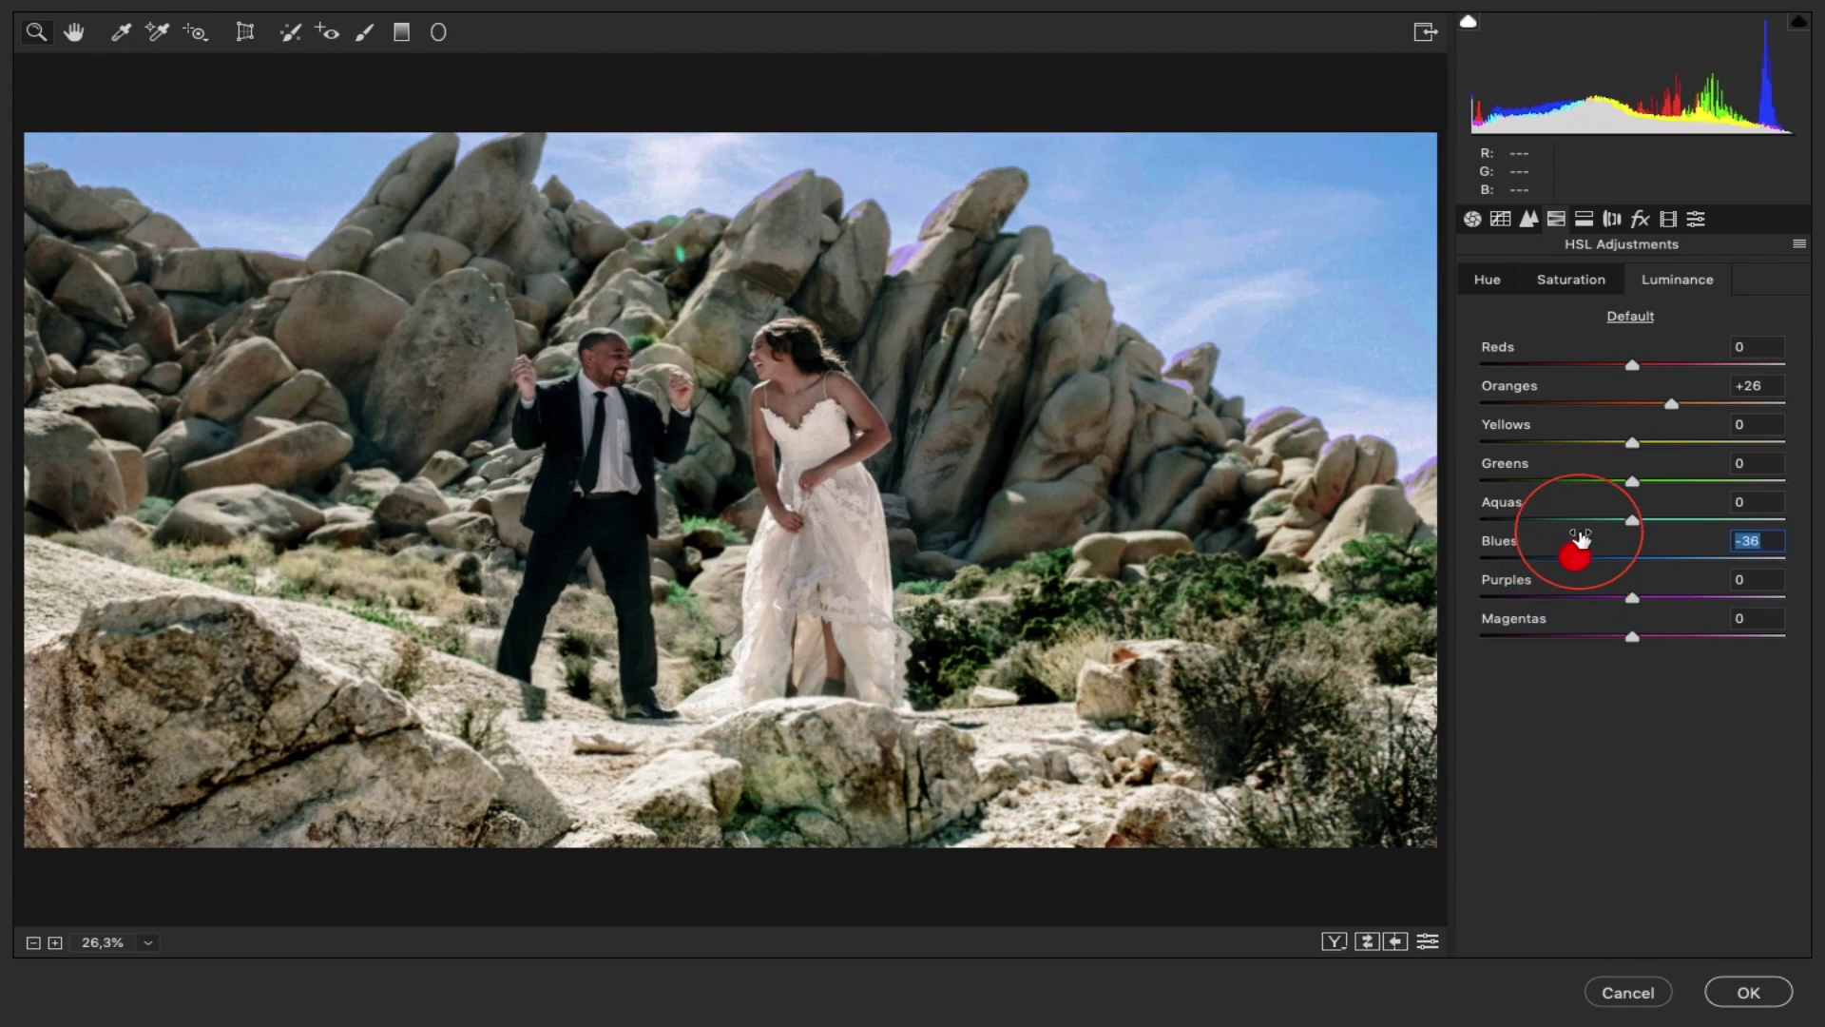
- Raise blue saturation to +13 and shift the blue hue +8 and orange hue +3
{"action": "left_click", "coordinate": [1568, 283]}
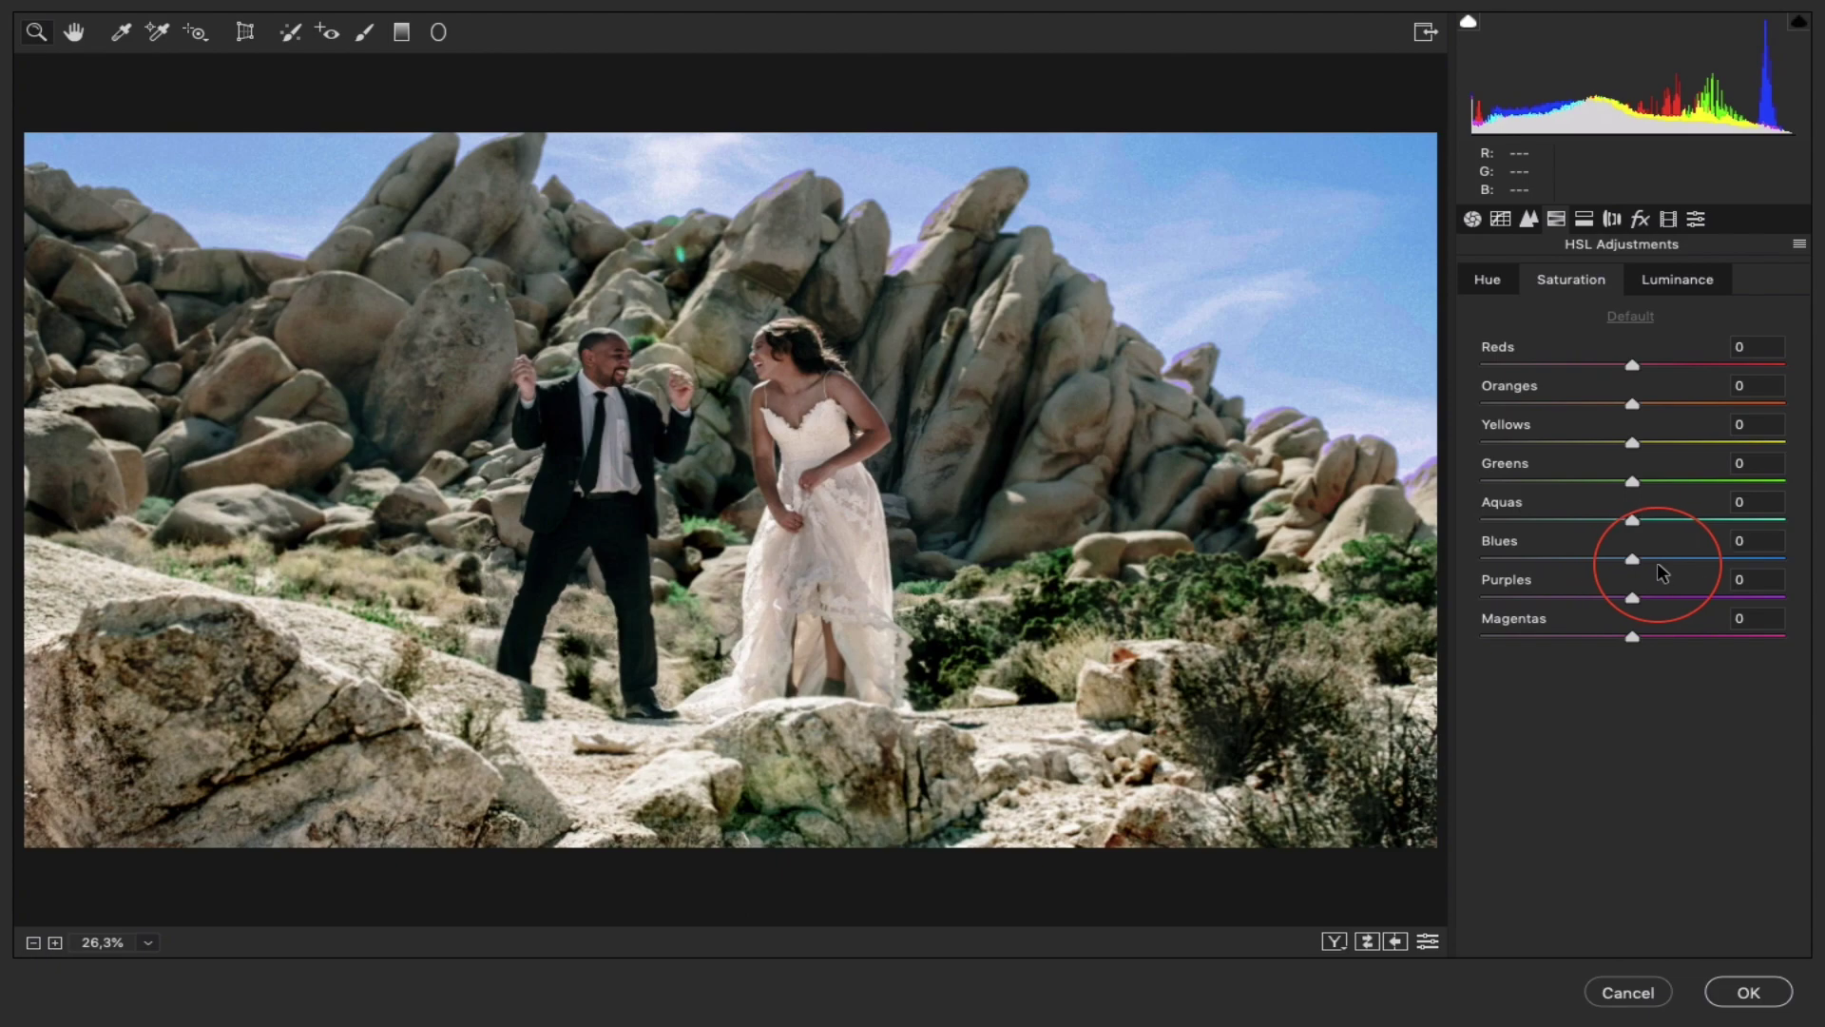
{"action": "left_click_drag", "start_coordinate": [1646, 567], "coordinate": [1650, 571]}
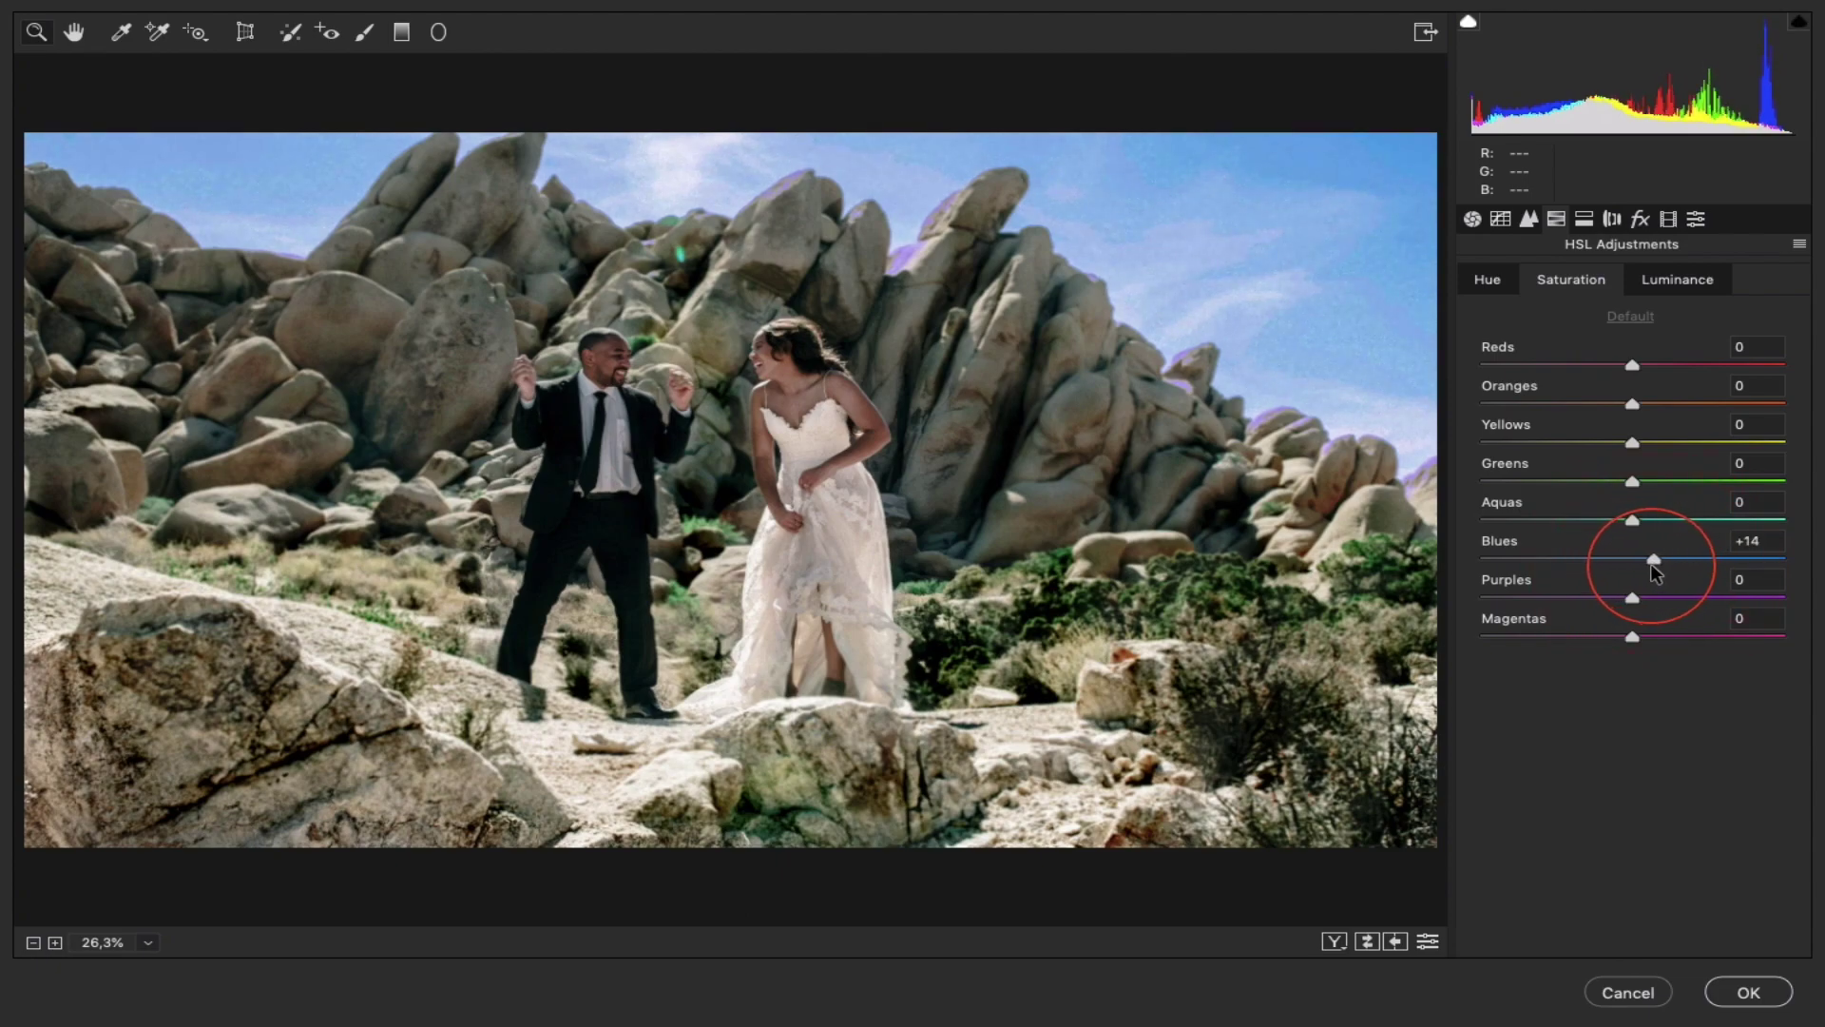
{"action": "left_click_drag", "start_coordinate": [1649, 563], "coordinate": [1652, 563]}
{"action": "left_click", "coordinate": [1473, 282]}
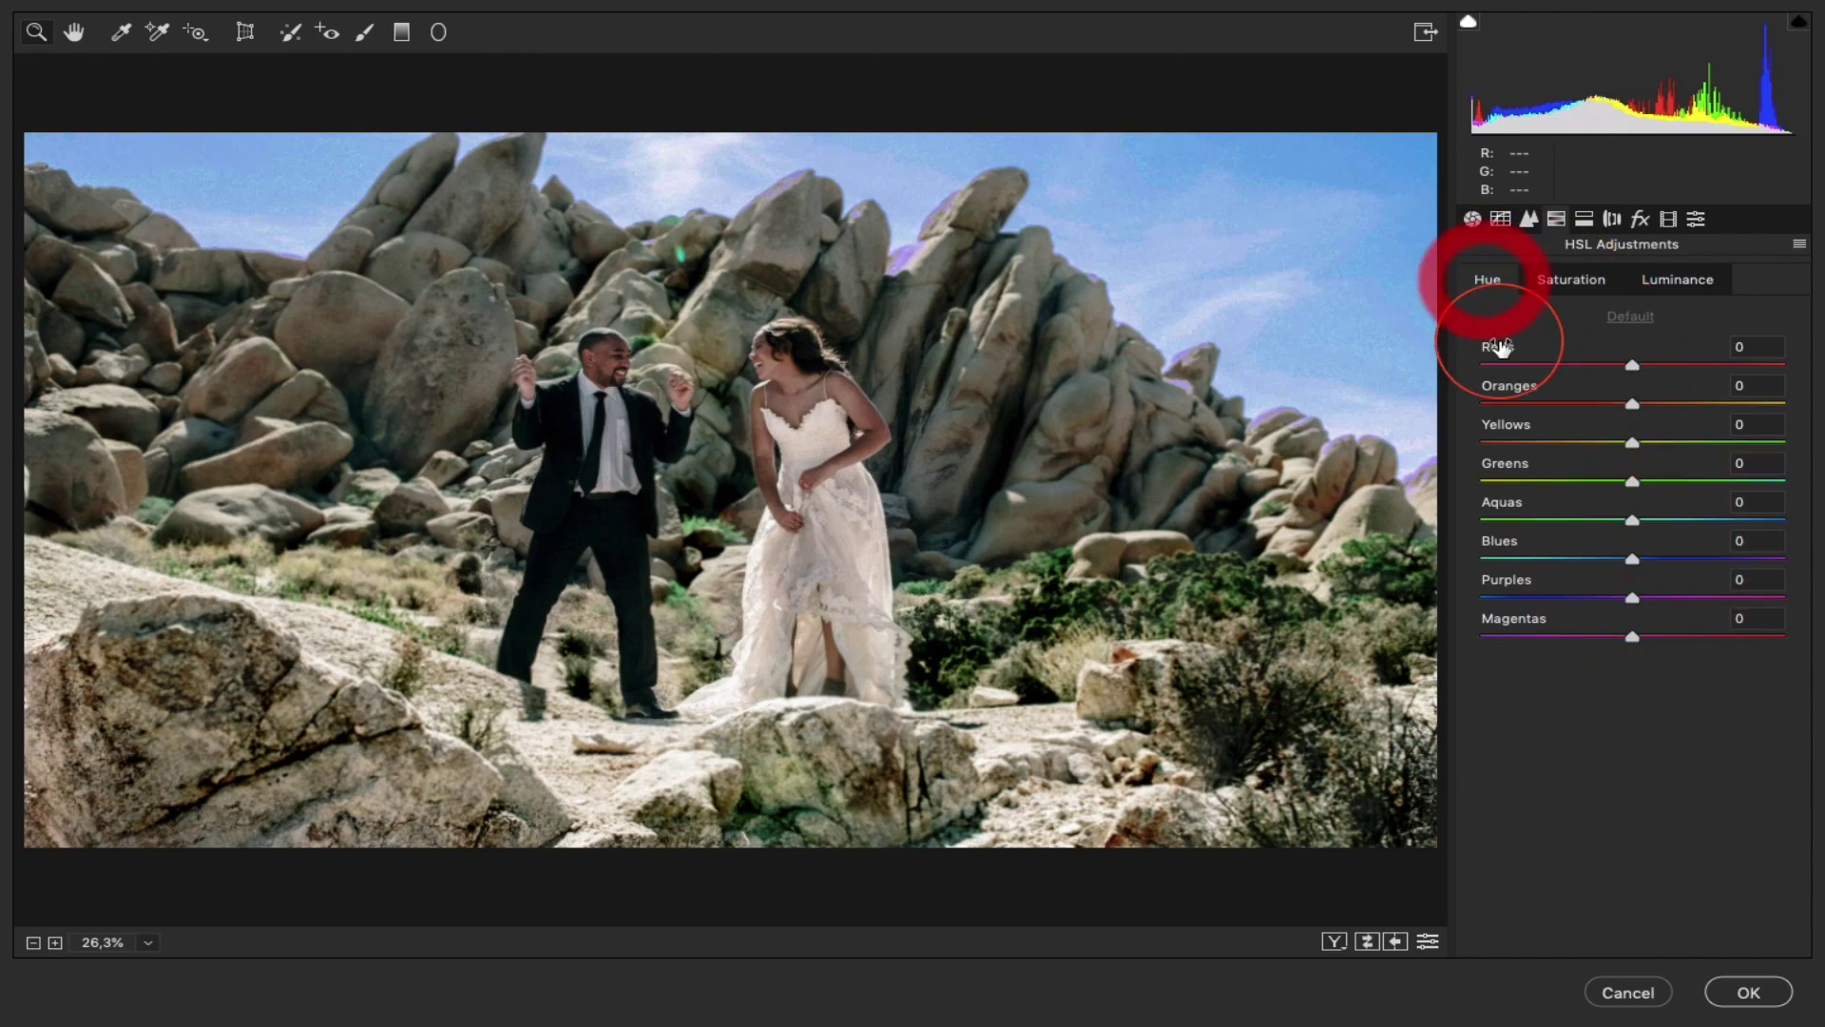
{"action": "left_click_drag", "start_coordinate": [1638, 566], "coordinate": [1634, 561]}
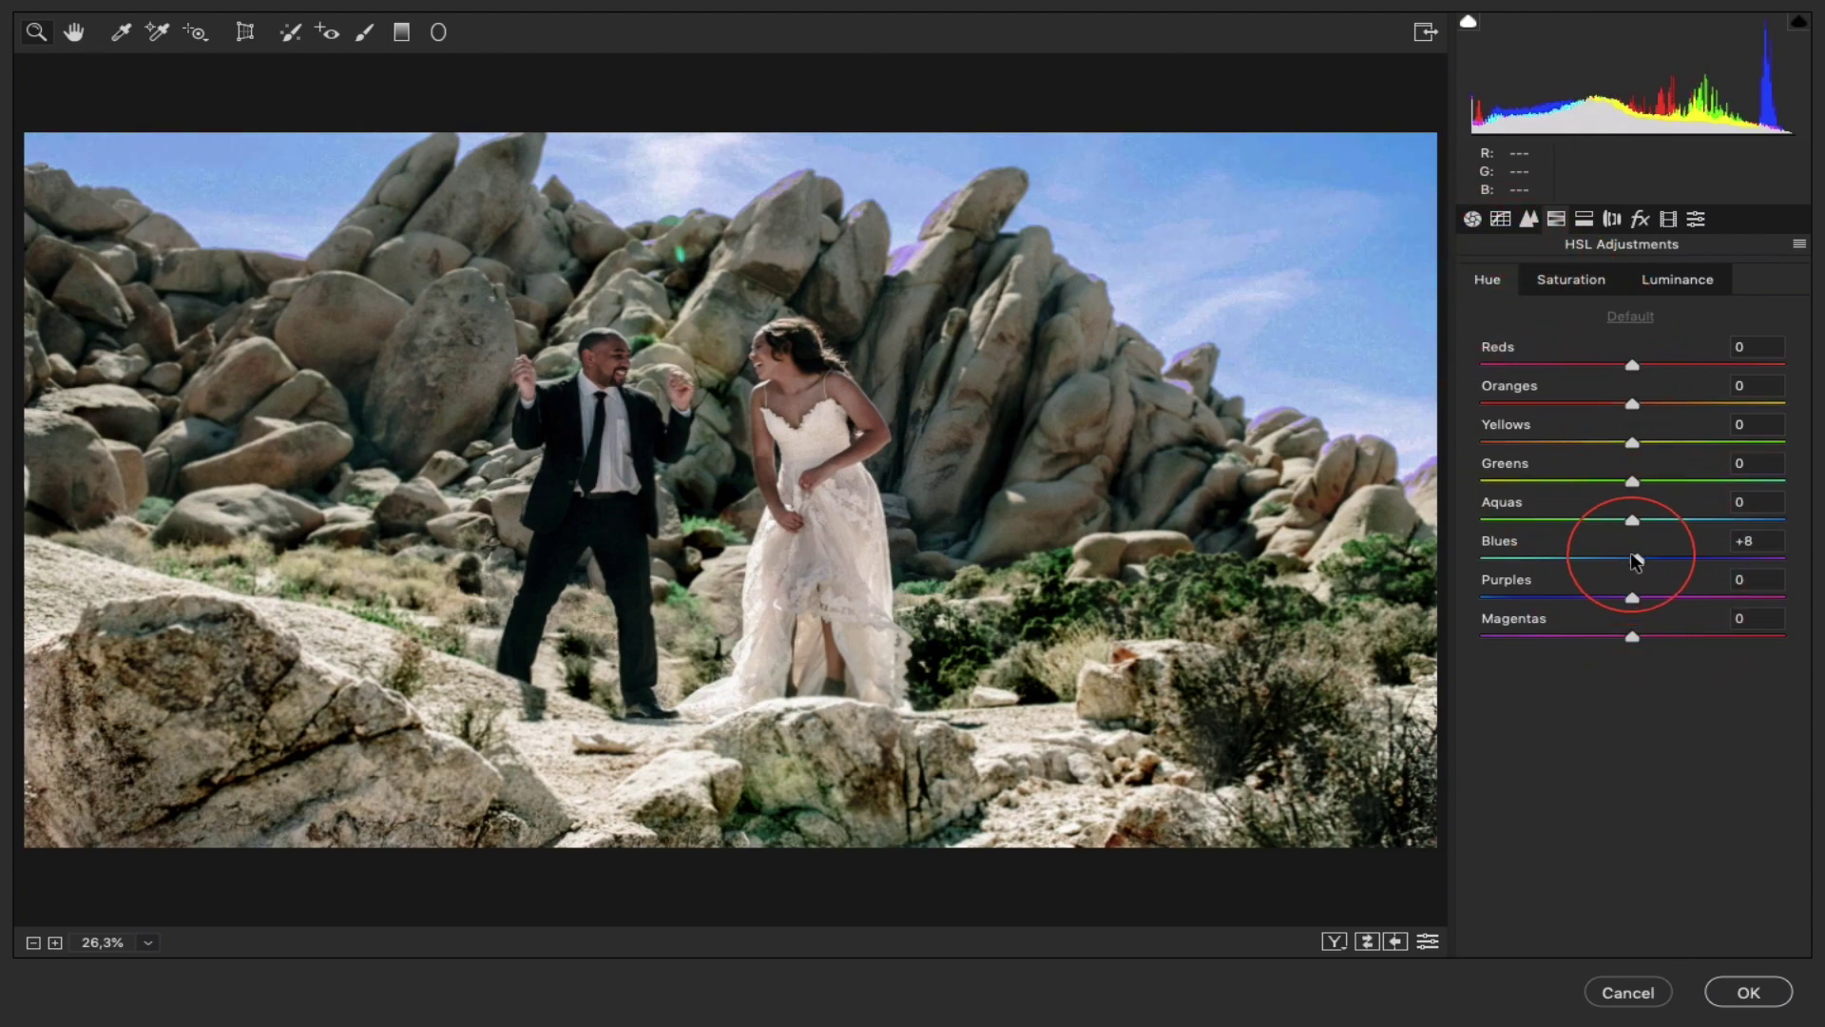
{"action": "left_click", "coordinate": [1648, 563]}
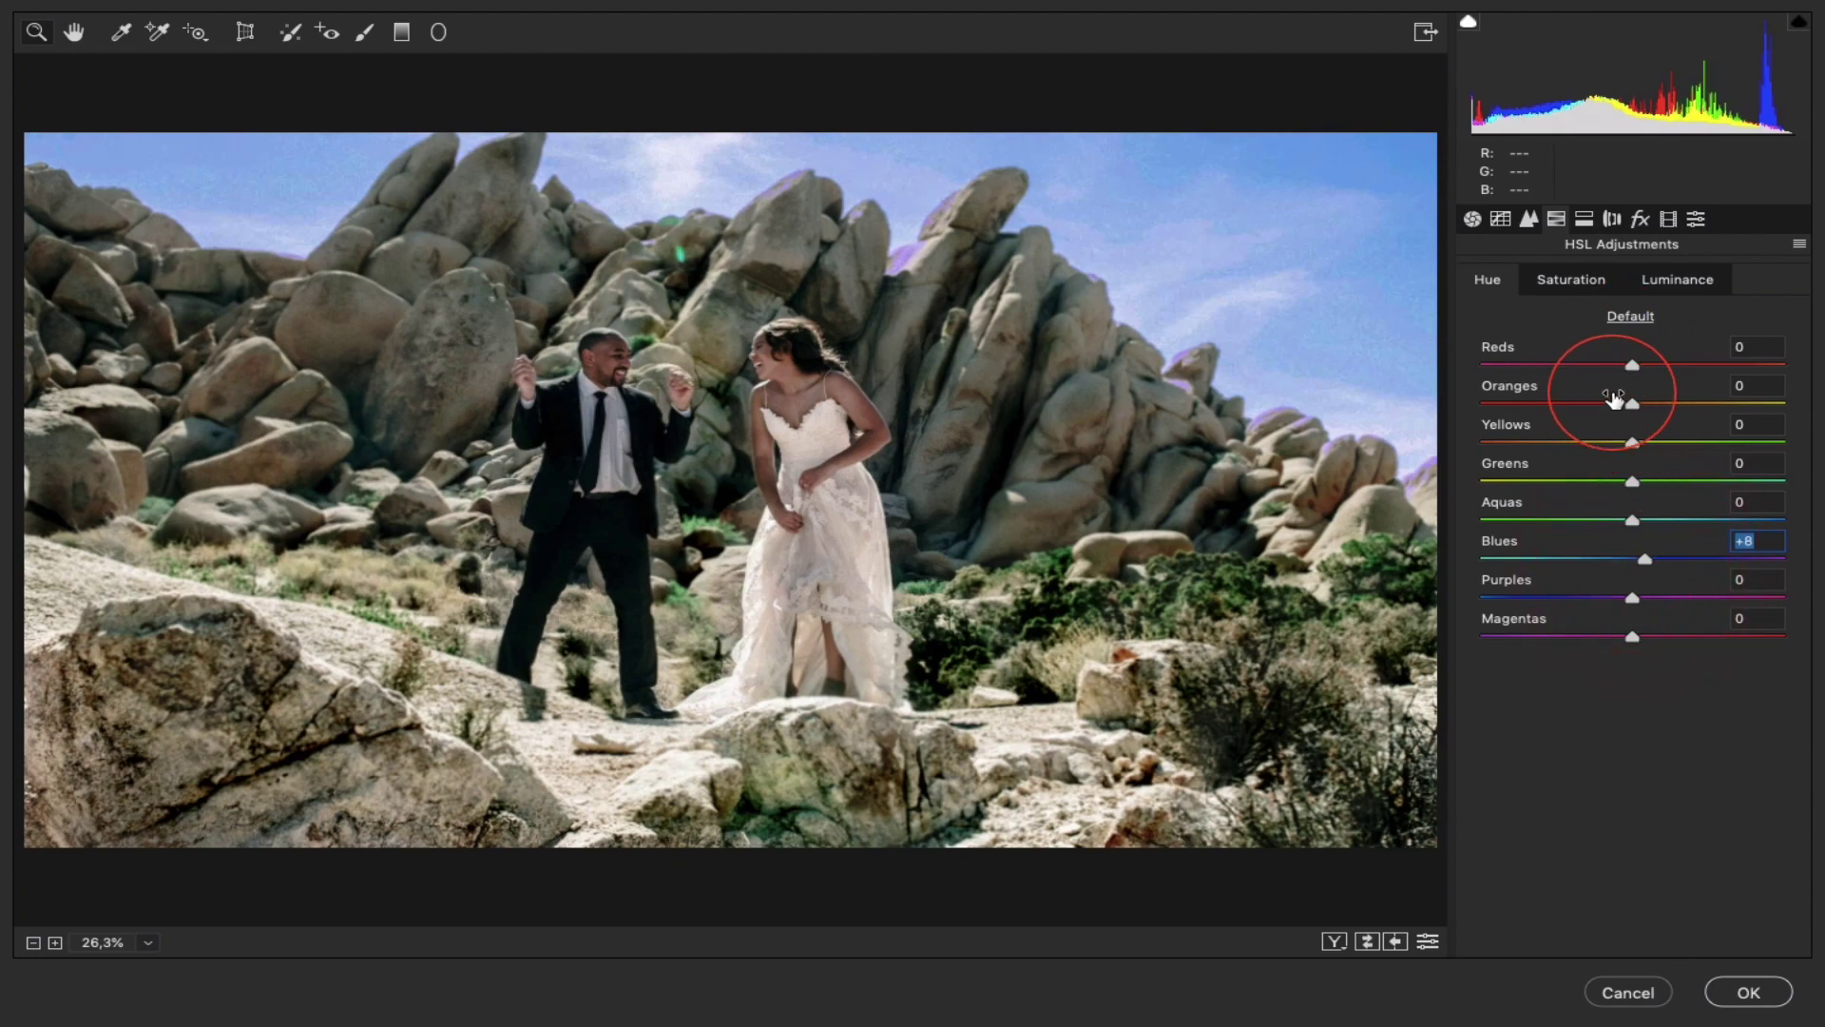
{"action": "left_click", "coordinate": [1626, 407]}
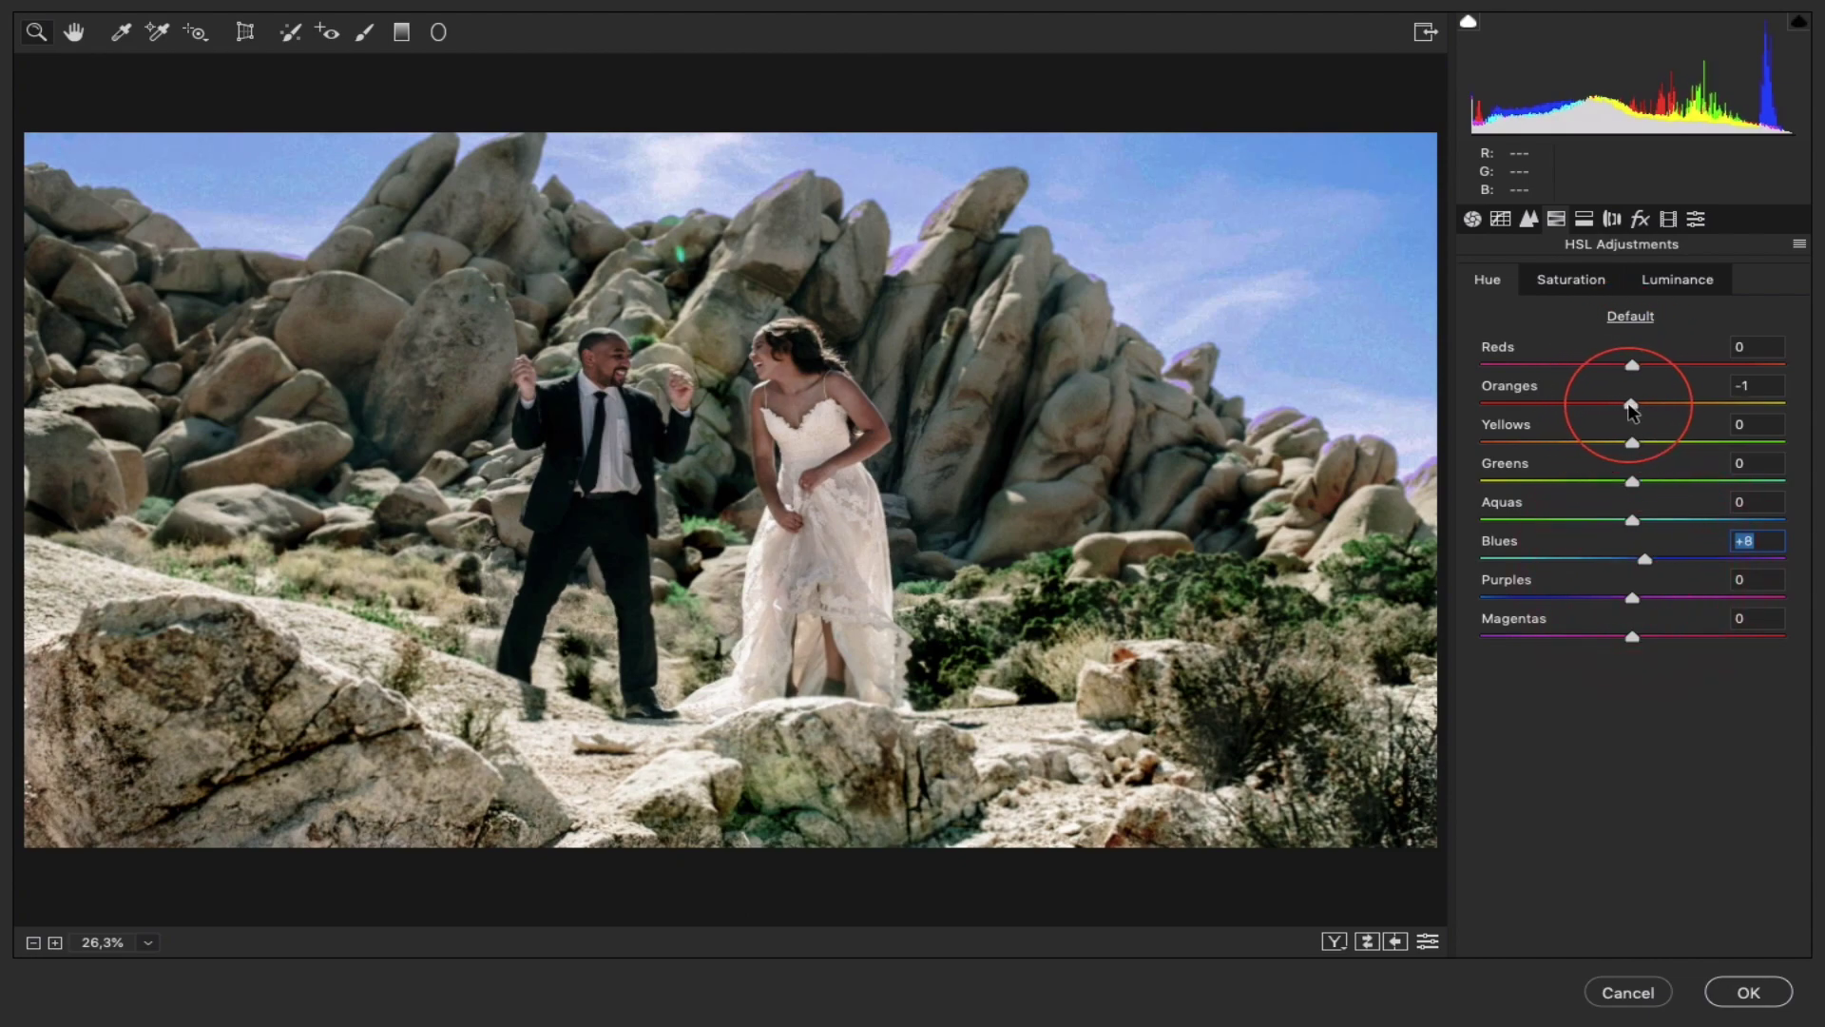
- Set orange saturation -5, and greens to saturation -13, hue -12, luminance -23
{"action": "left_click", "coordinate": [1570, 279]}
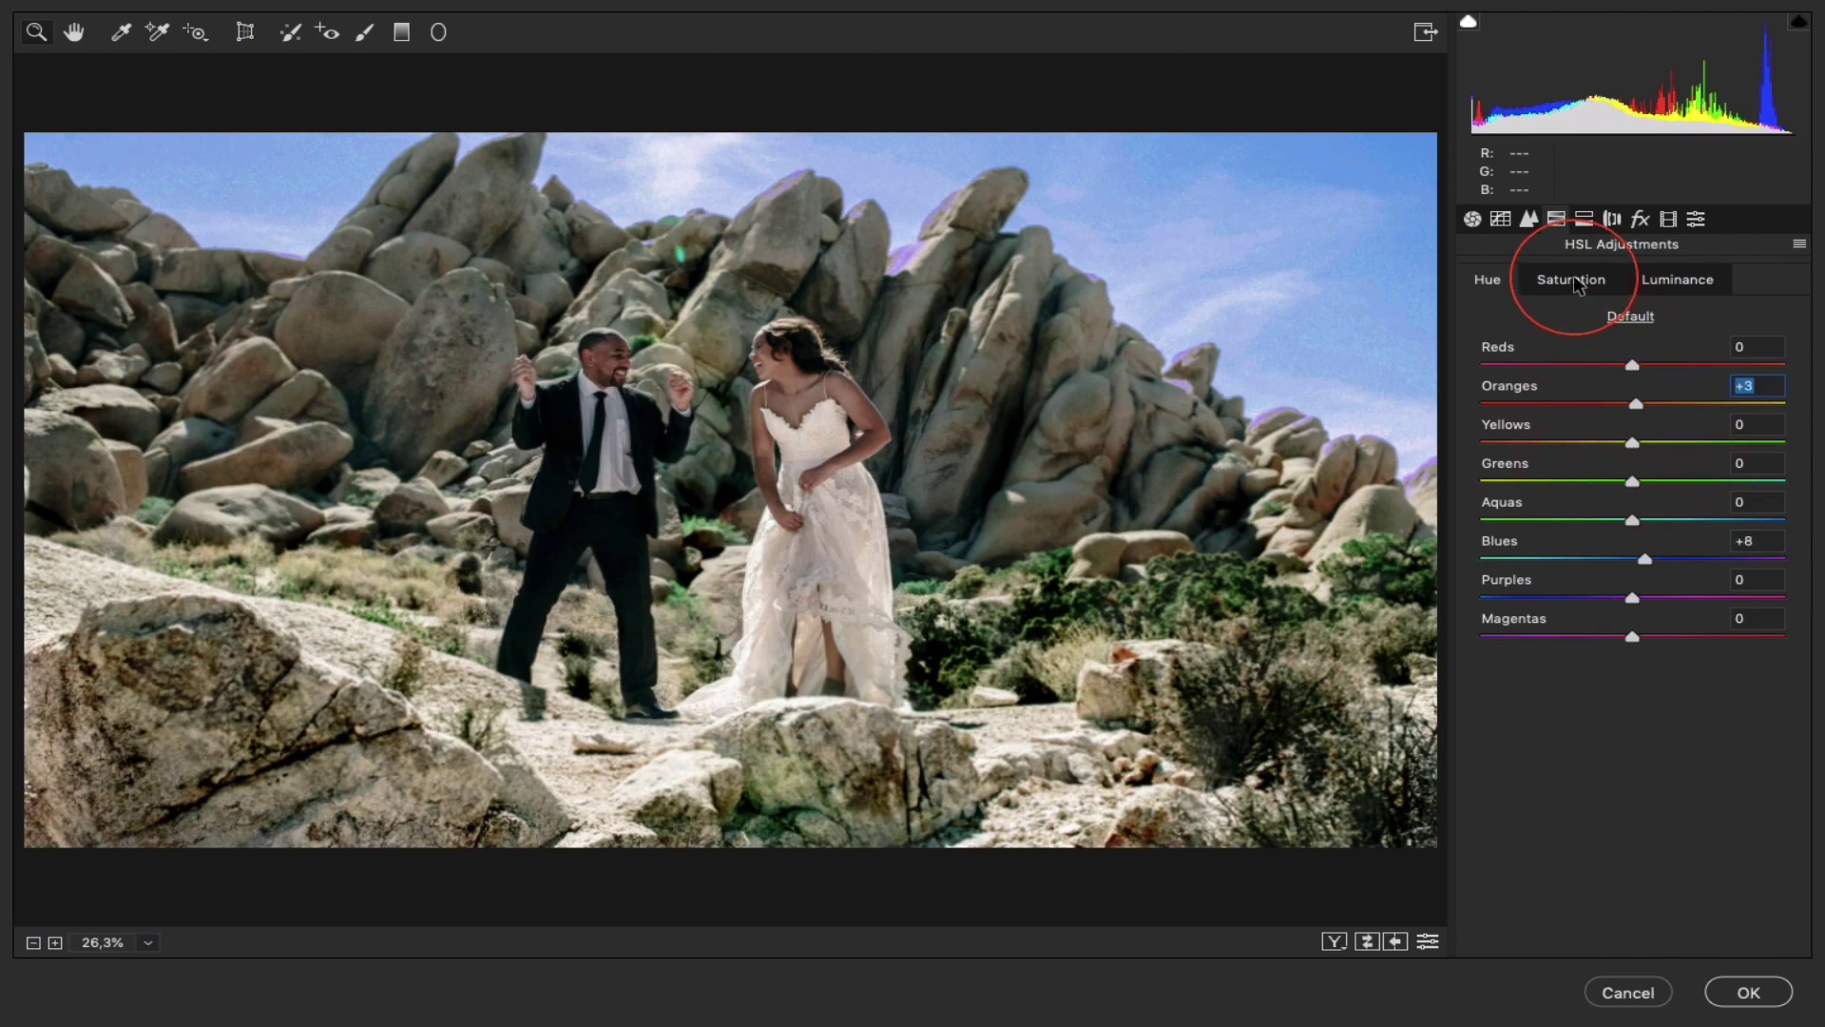
{"action": "mouse_move", "coordinate": [1631, 407]}
{"action": "left_mouse_down"}
{"action": "mouse_move", "coordinate": [1645, 411]}
{"action": "mouse_move", "coordinate": [1620, 407]}
{"action": "left_mouse_up"}
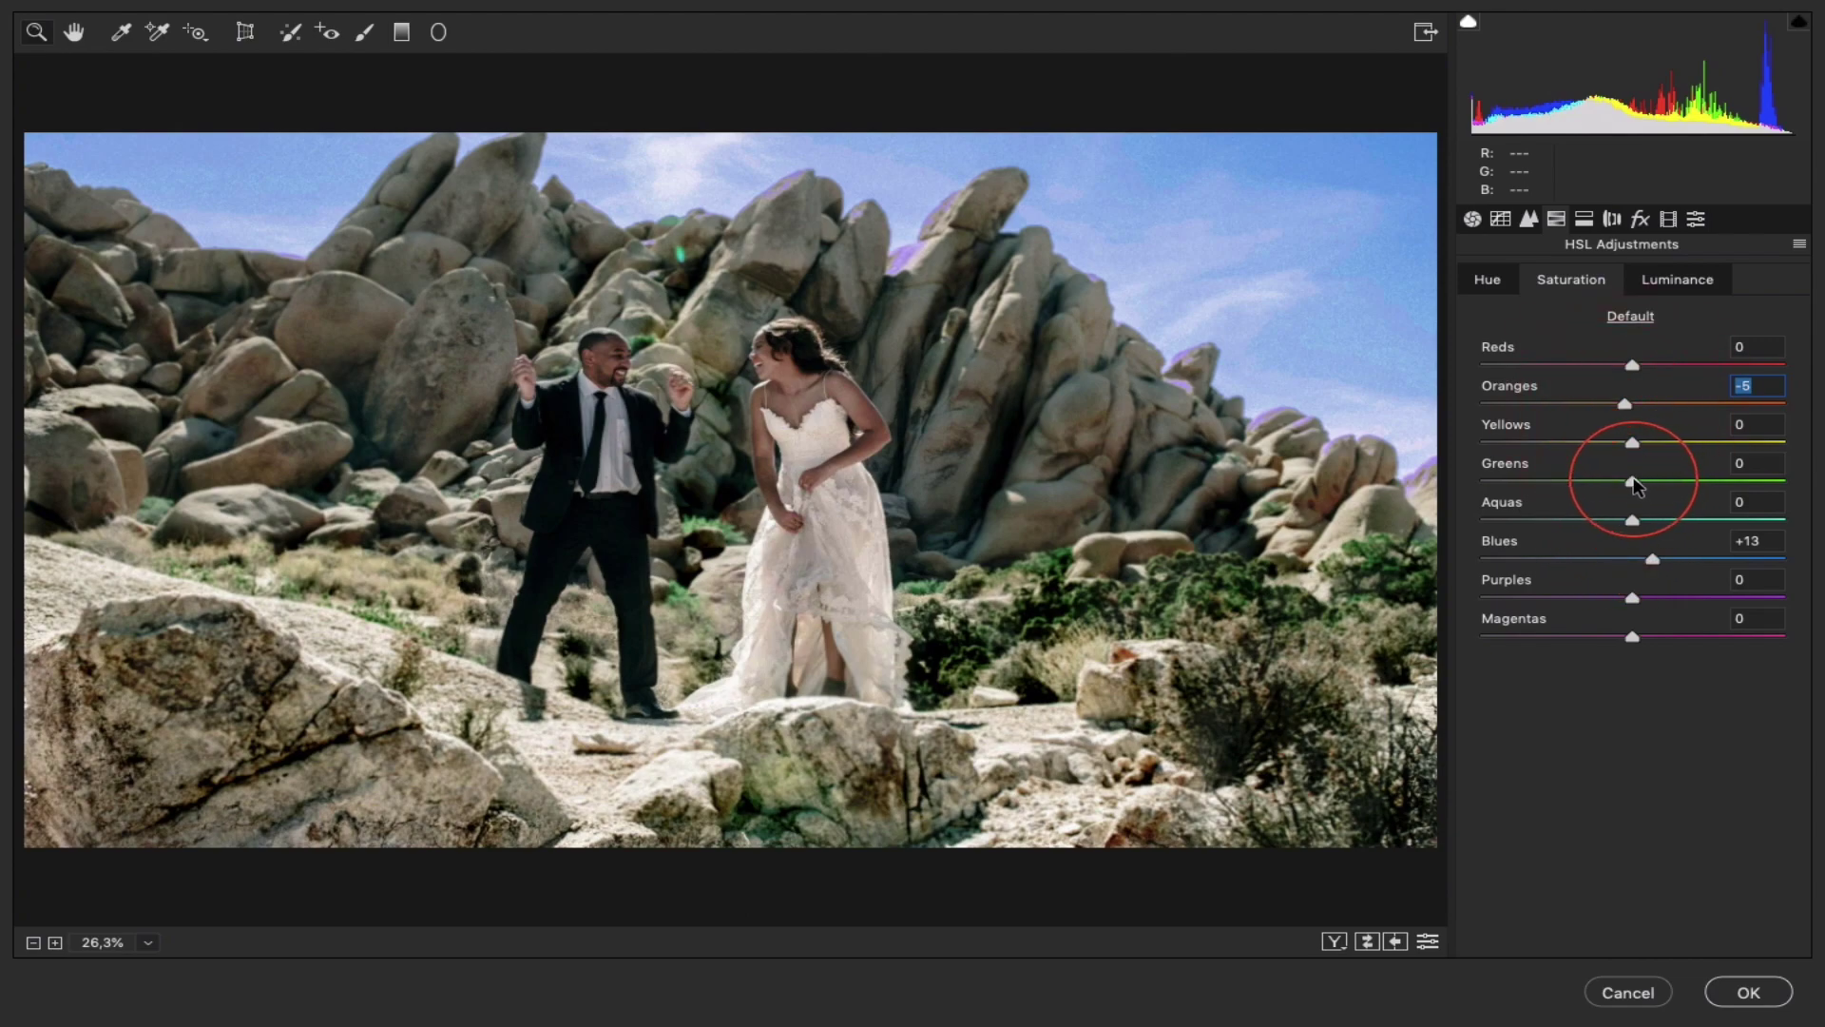
{"action": "left_click_drag", "start_coordinate": [1635, 485], "coordinate": [1619, 487]}
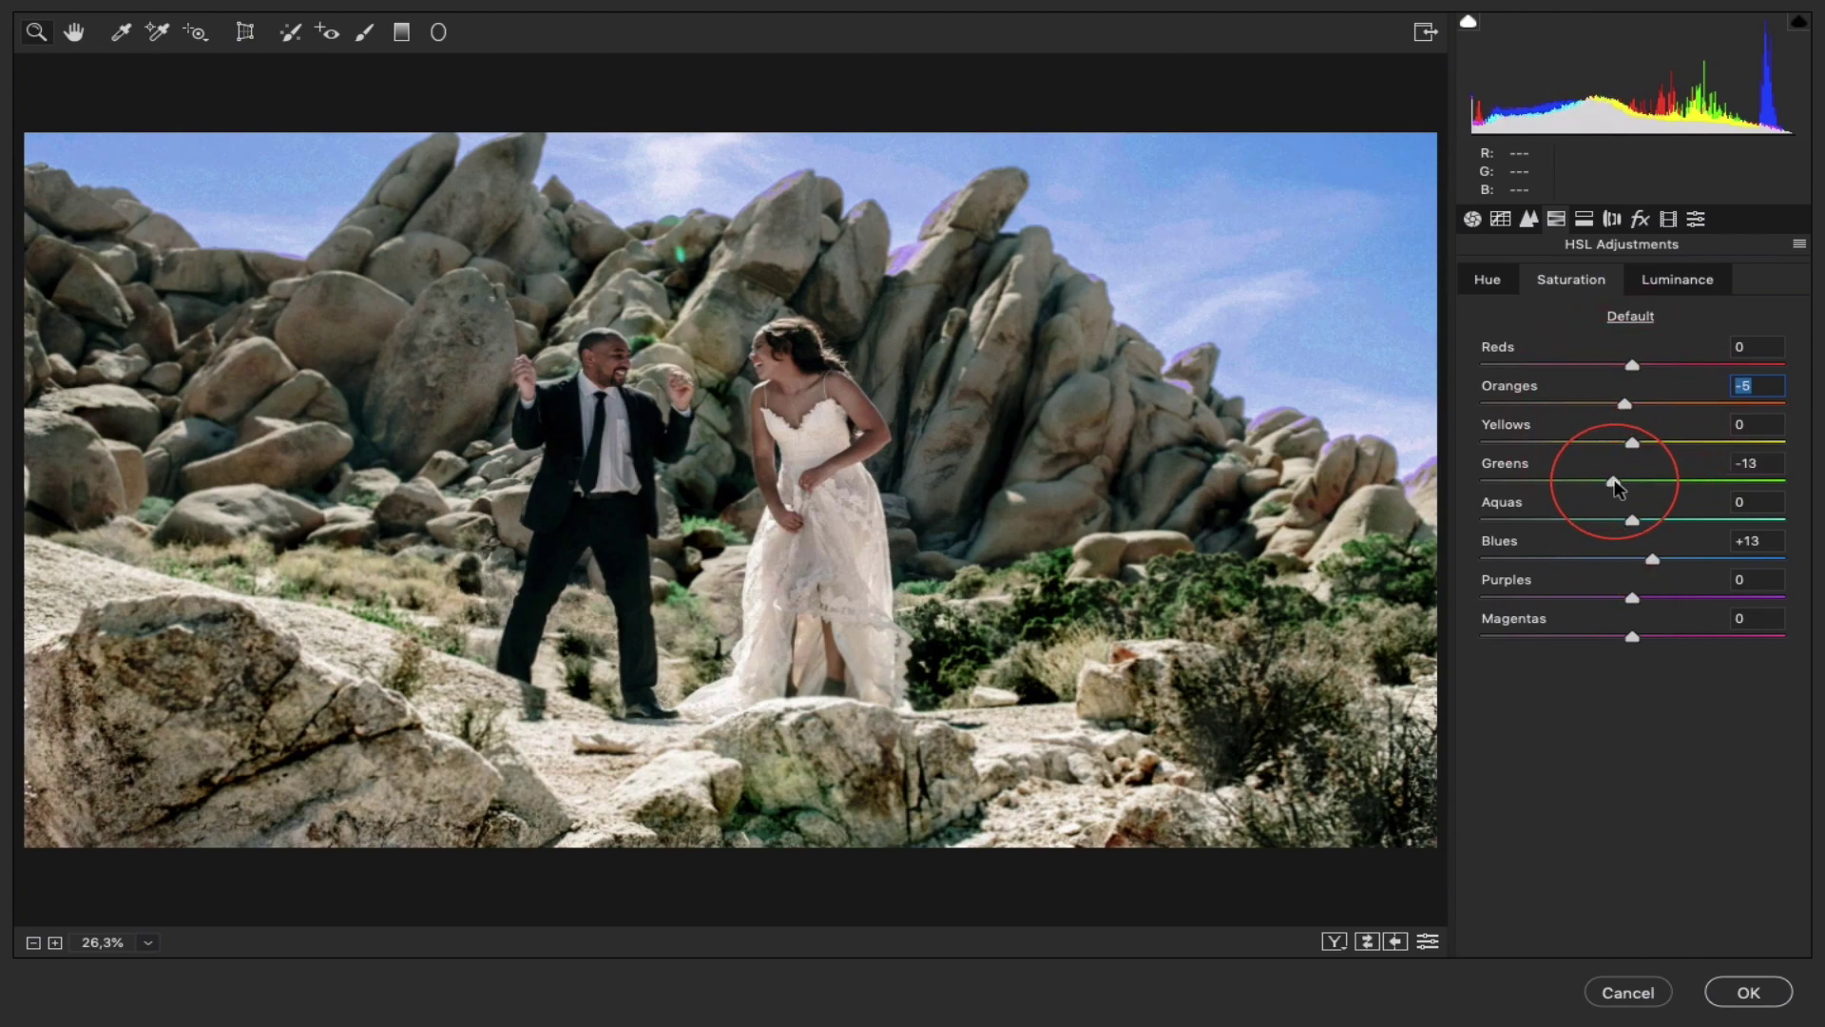
{"action": "left_click", "coordinate": [1614, 483]}
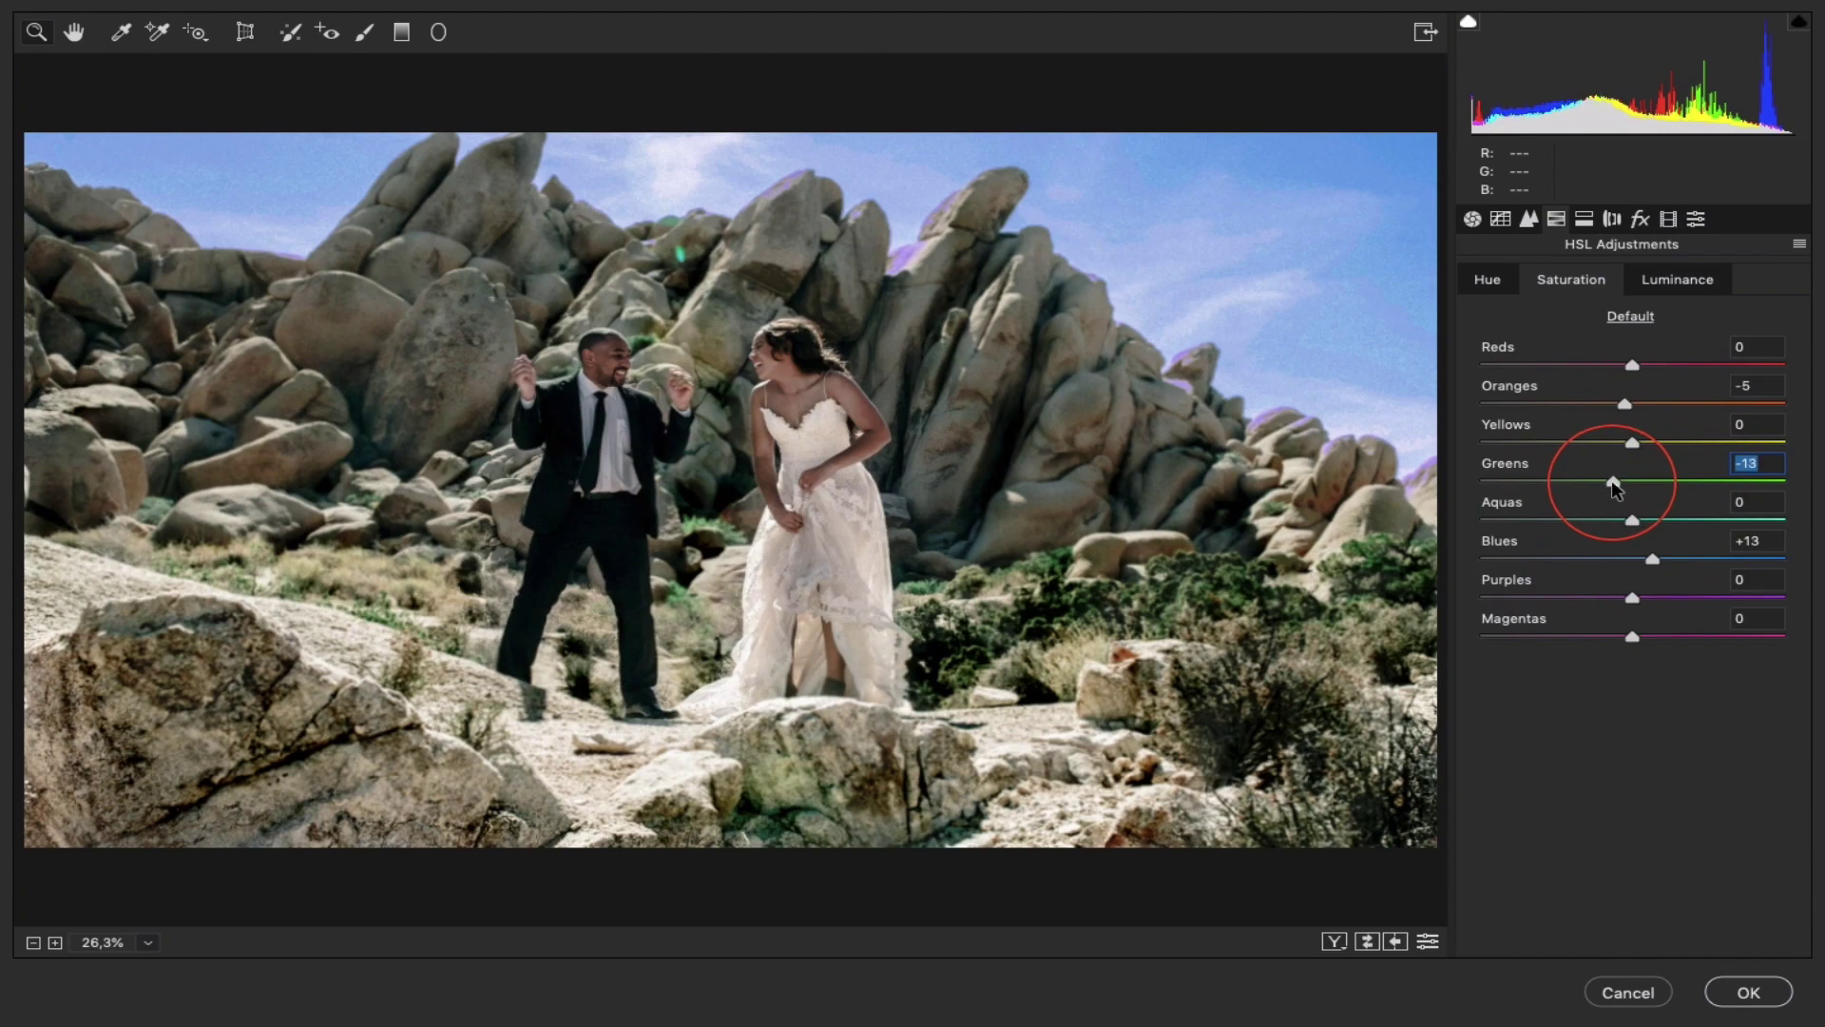
{"action": "left_click", "coordinate": [1486, 278]}
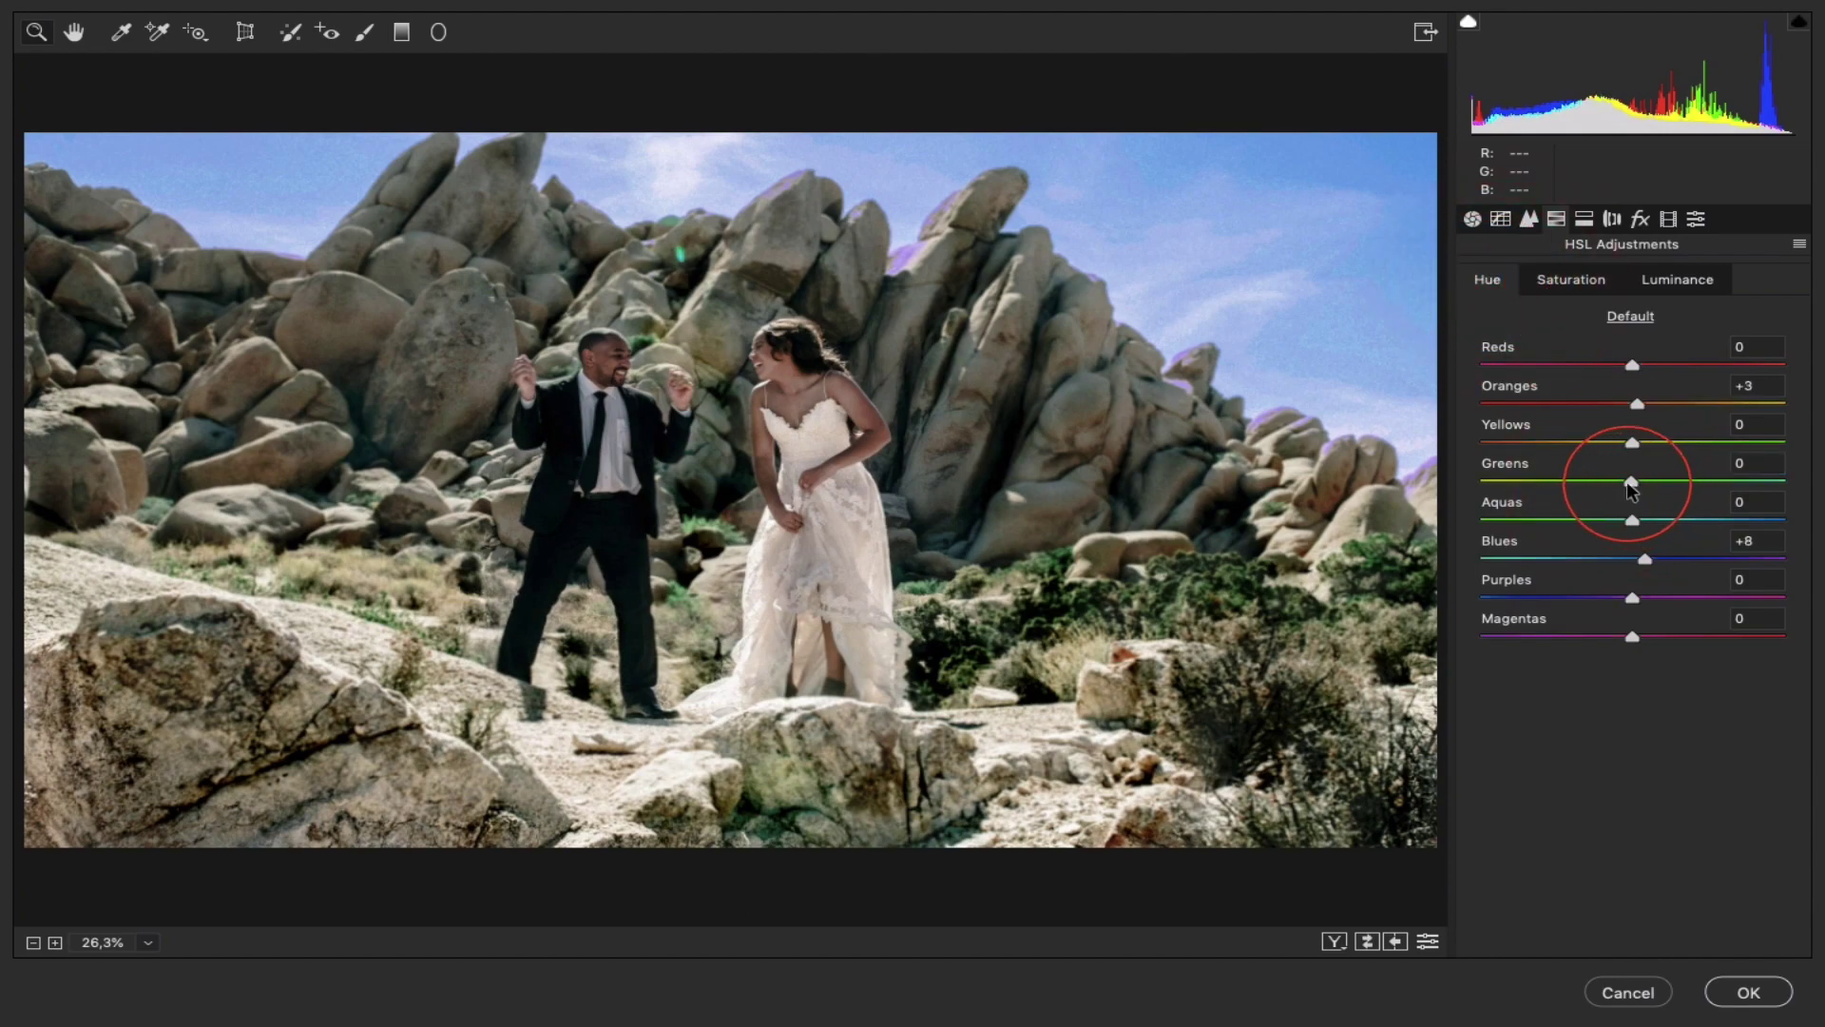
{"action": "left_click_drag", "start_coordinate": [1632, 483], "coordinate": [1610, 483]}
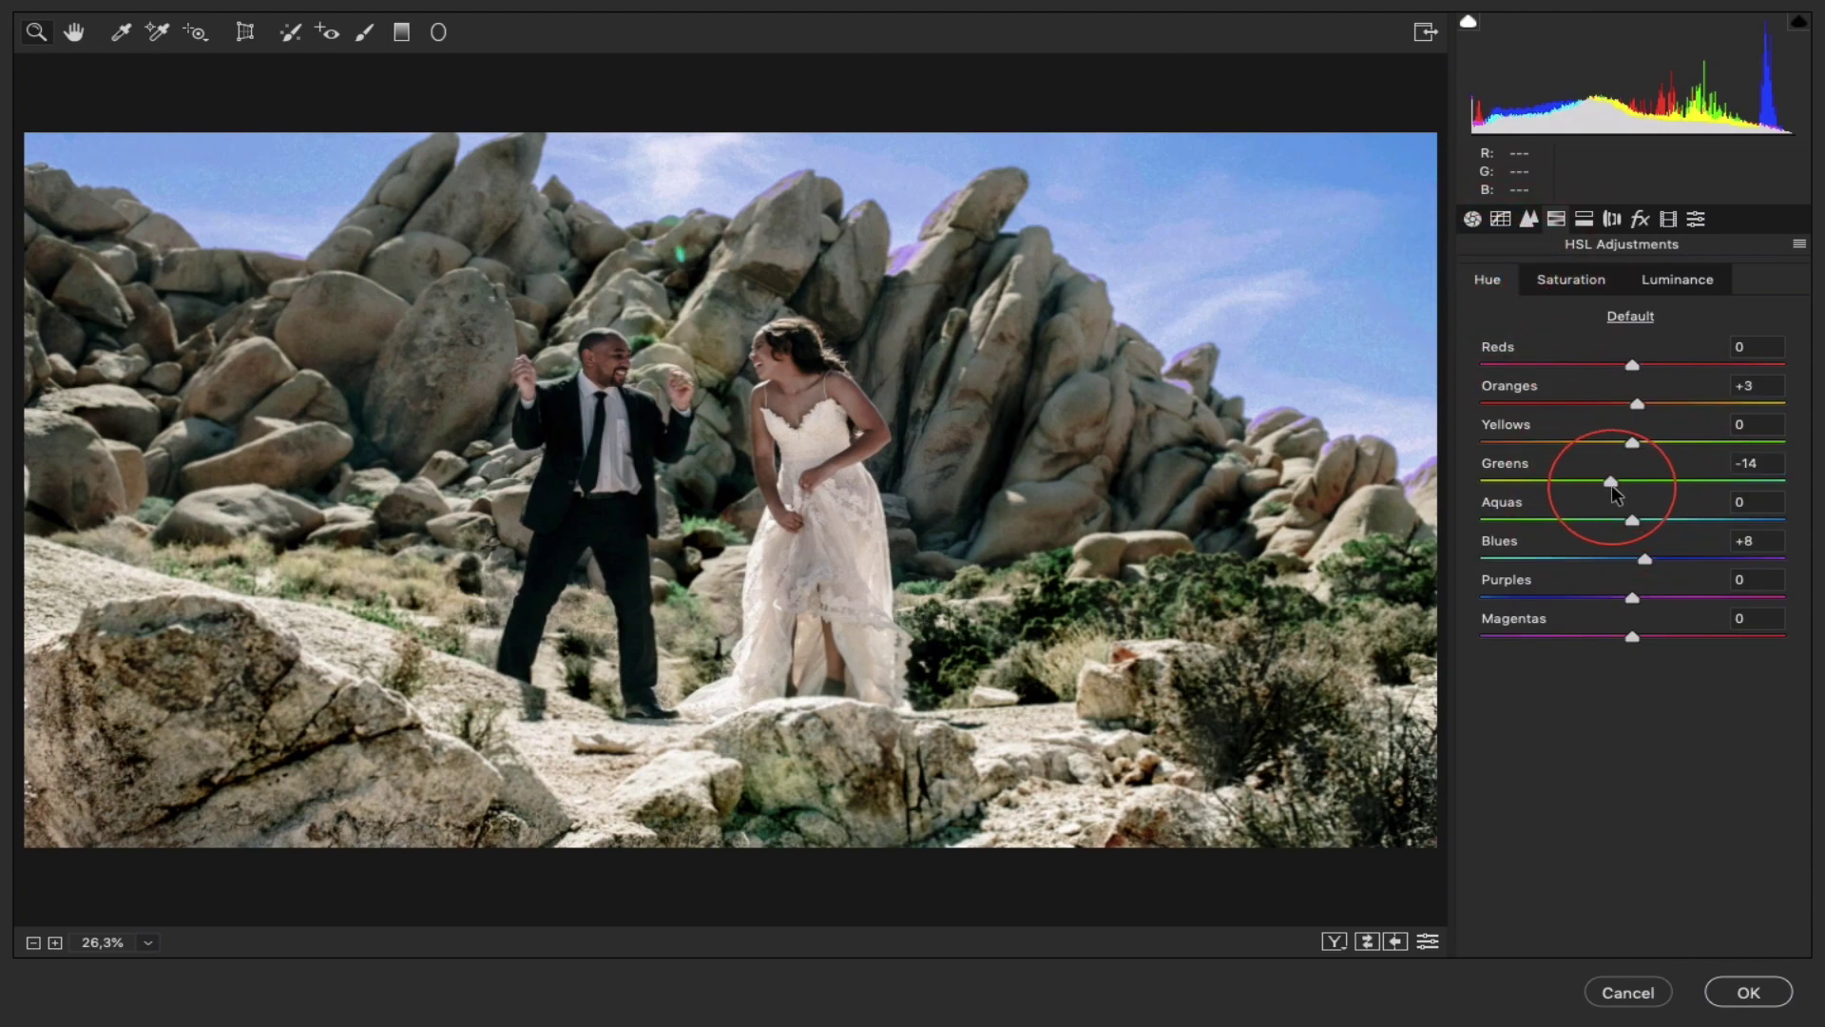
{"action": "left_click", "coordinate": [1612, 487]}
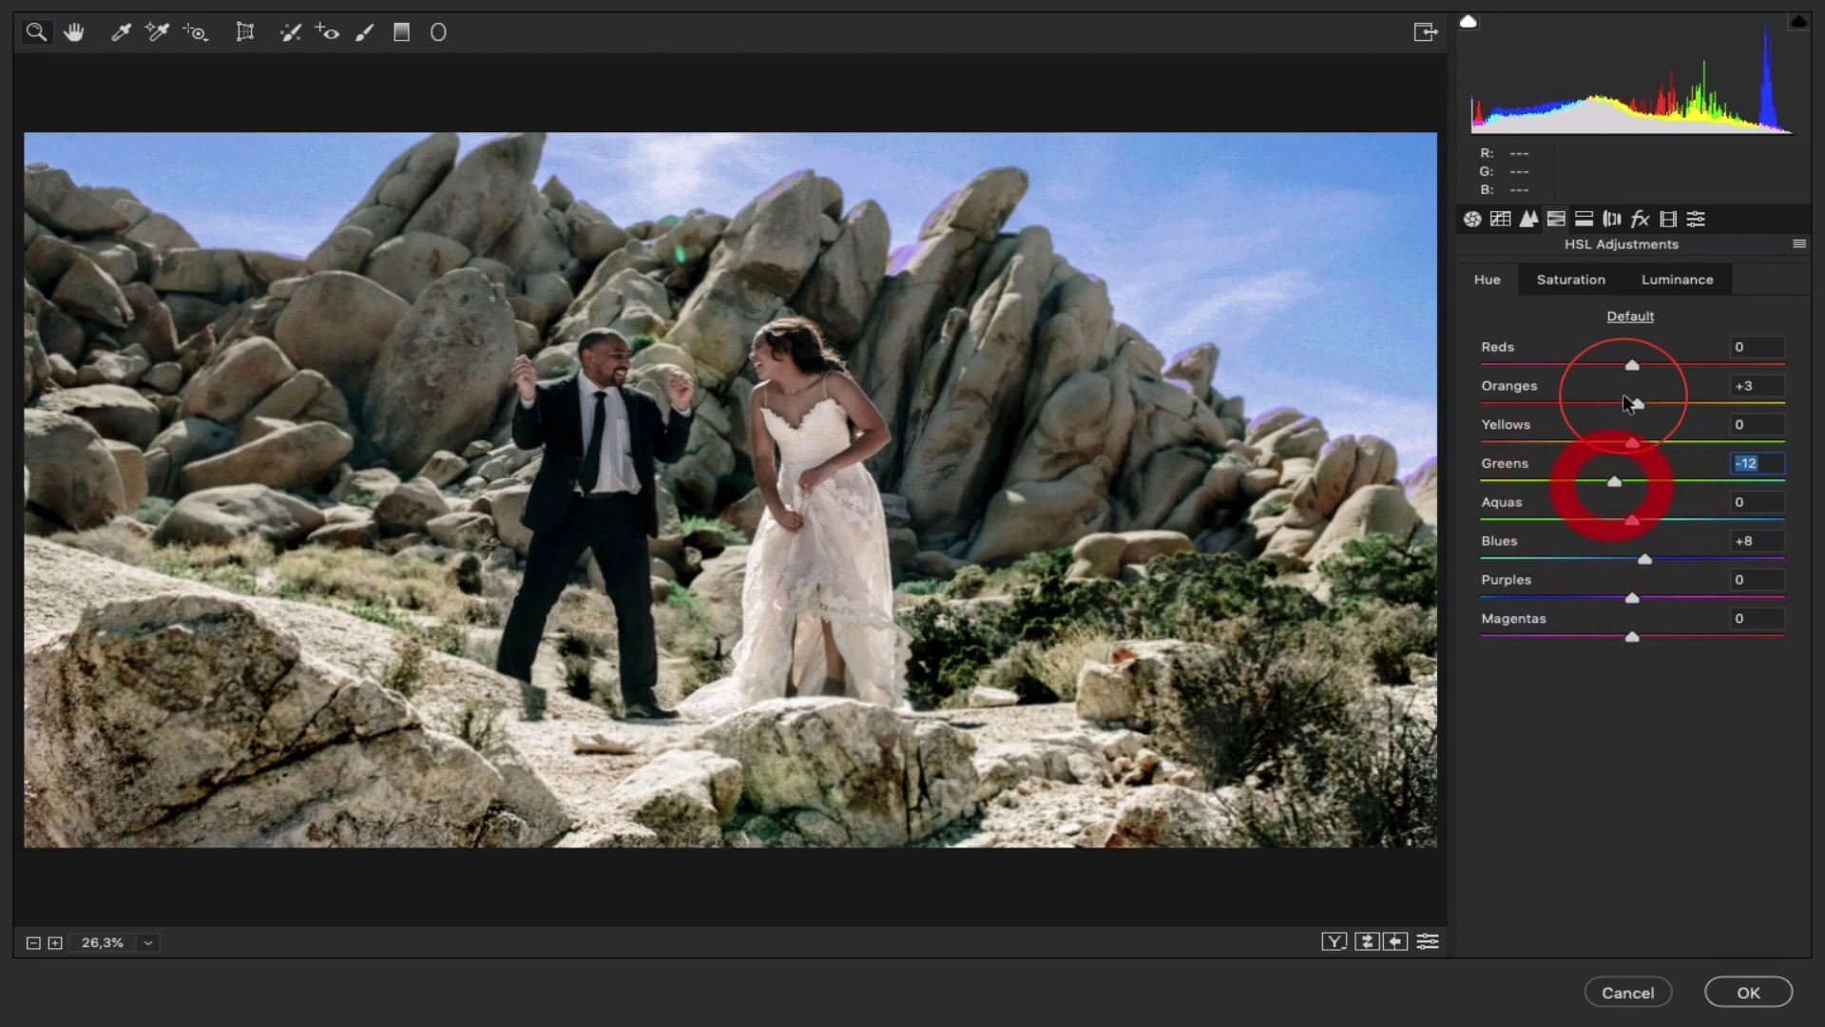
{"action": "left_click", "coordinate": [1677, 279]}
{"action": "left_click", "coordinate": [1628, 479]}
{"action": "left_click_drag", "start_coordinate": [1627, 481], "coordinate": [1599, 487]}
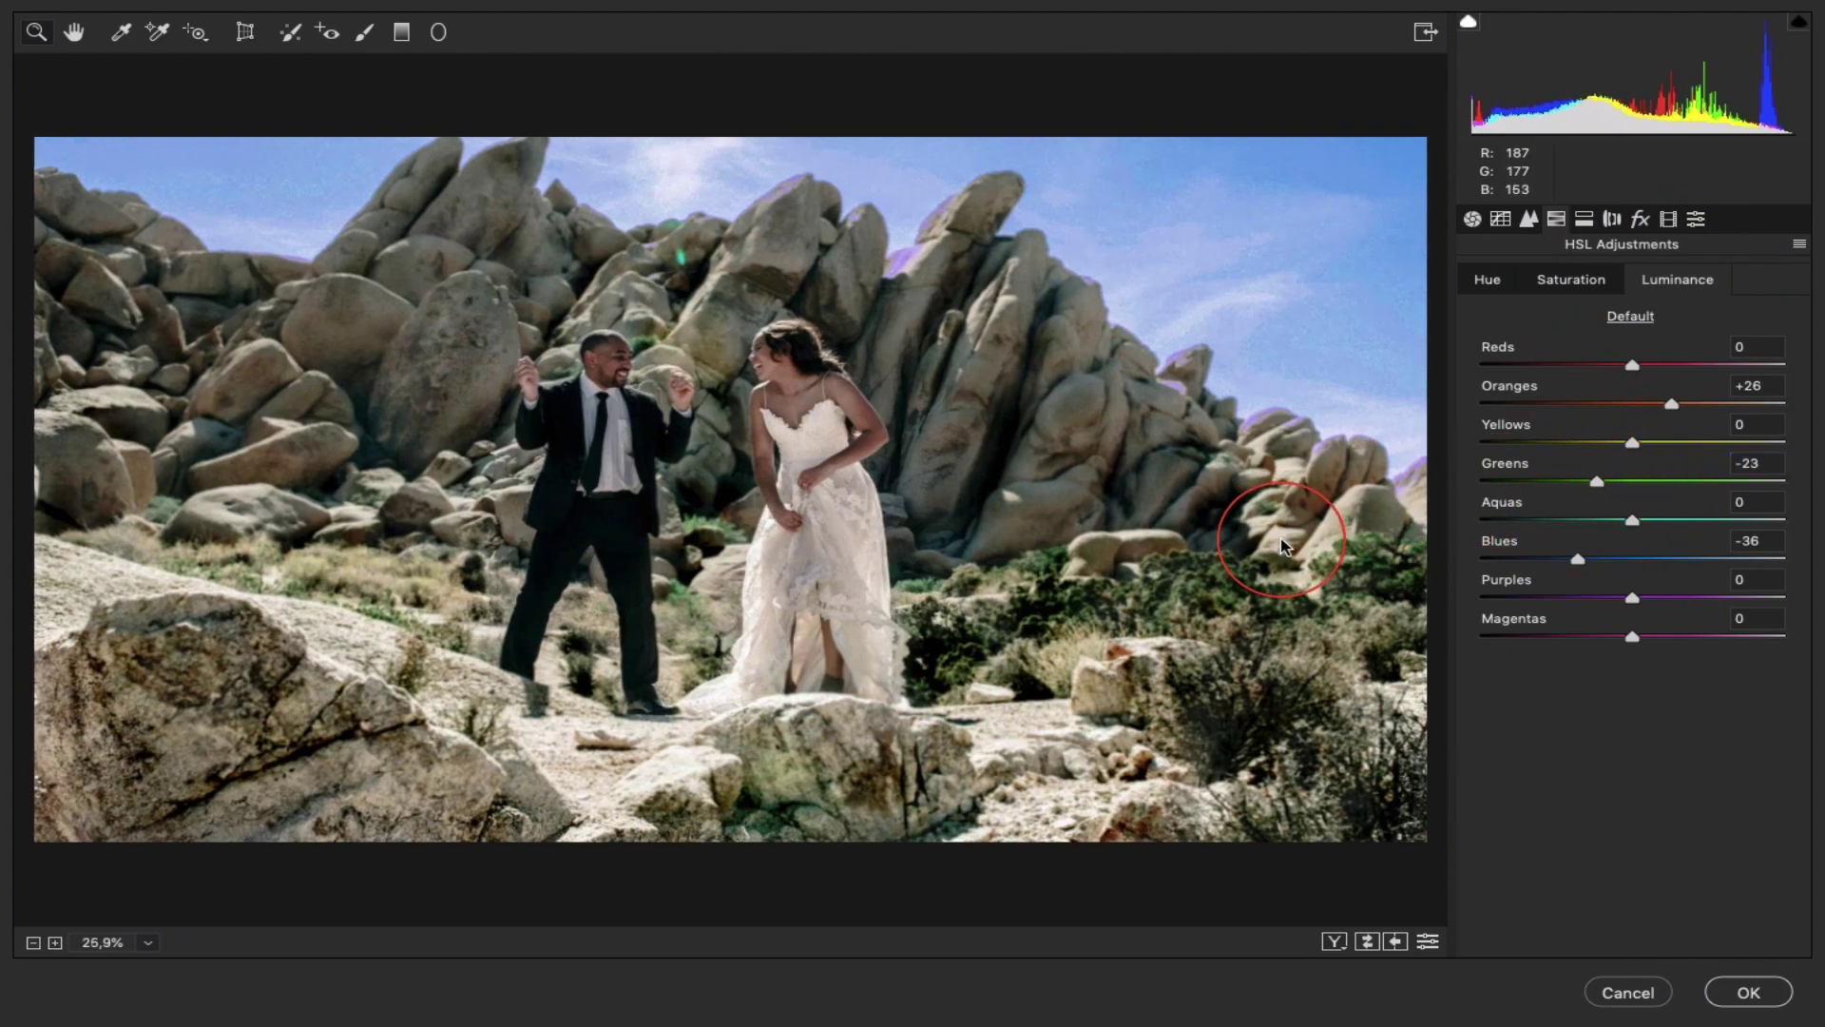
- Set Calibration primaries: red hue +13/sat +6, green -11/-2, blue -6/+5
{"action": "scroll", "coordinate": [1281, 547], "scroll_direction": "down", "scroll_amount": 1}
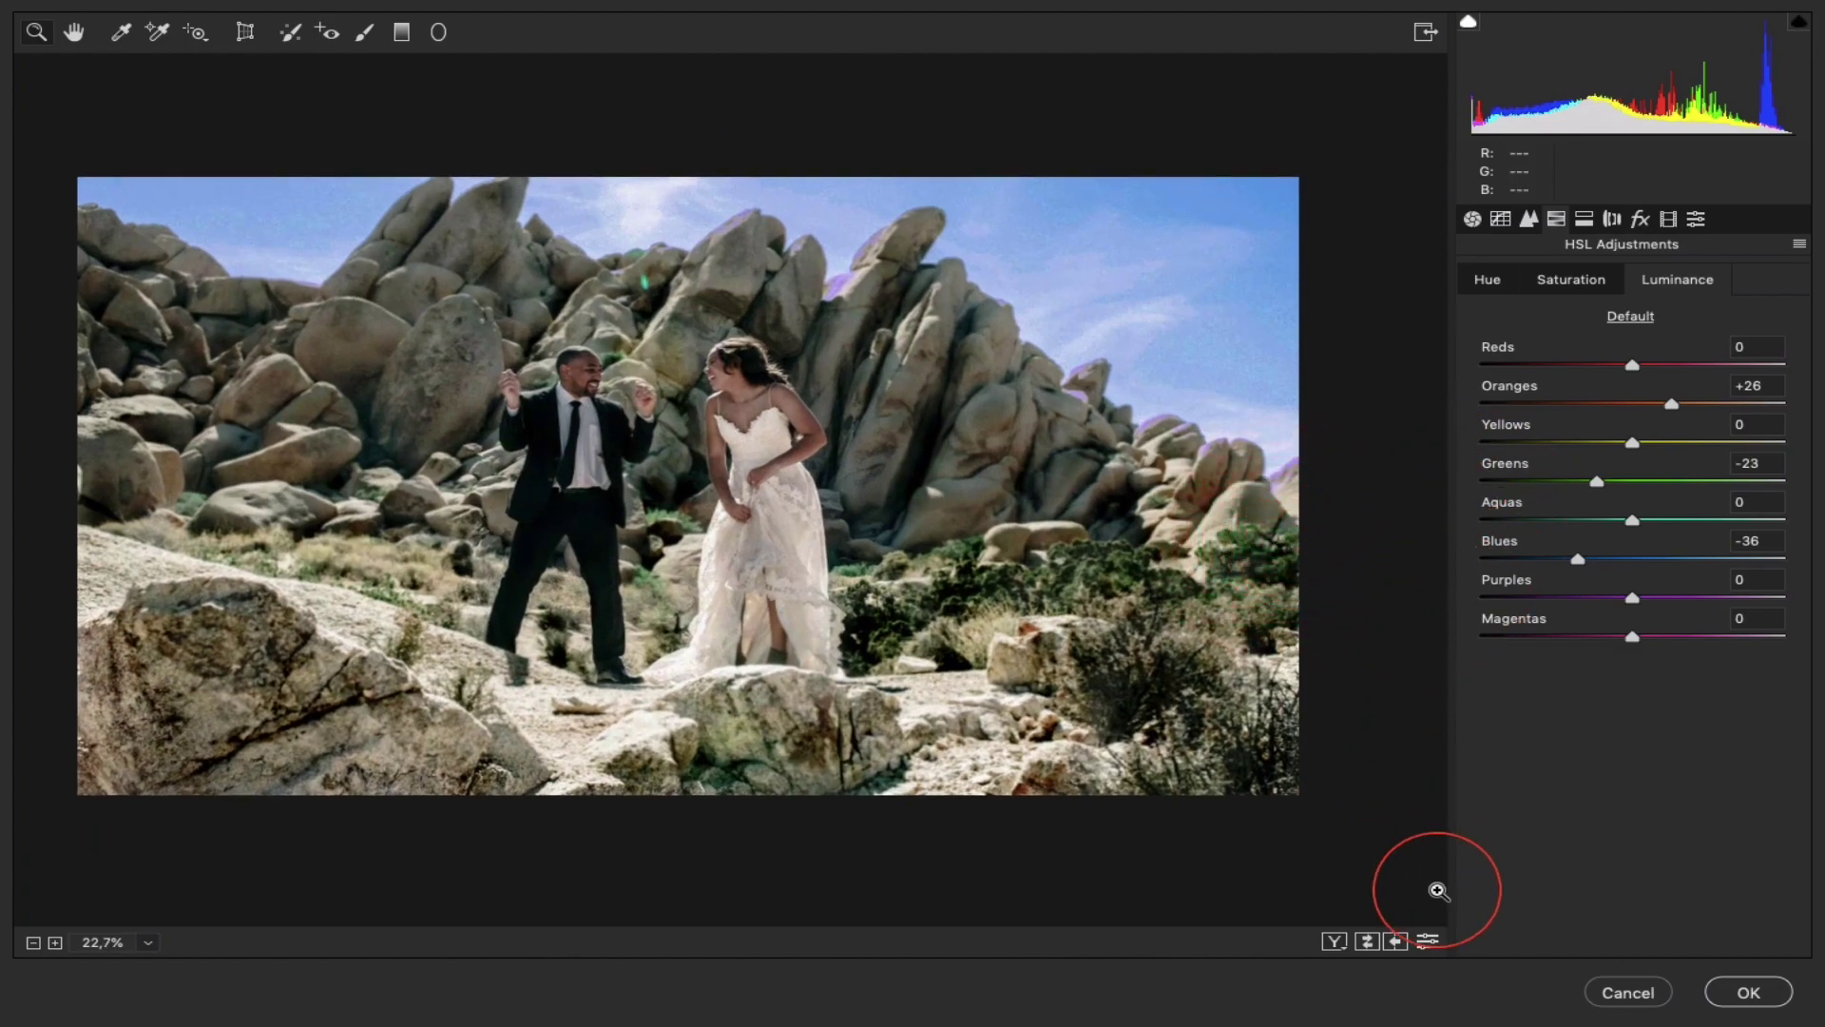
{"action": "left_click", "coordinate": [1428, 941]}
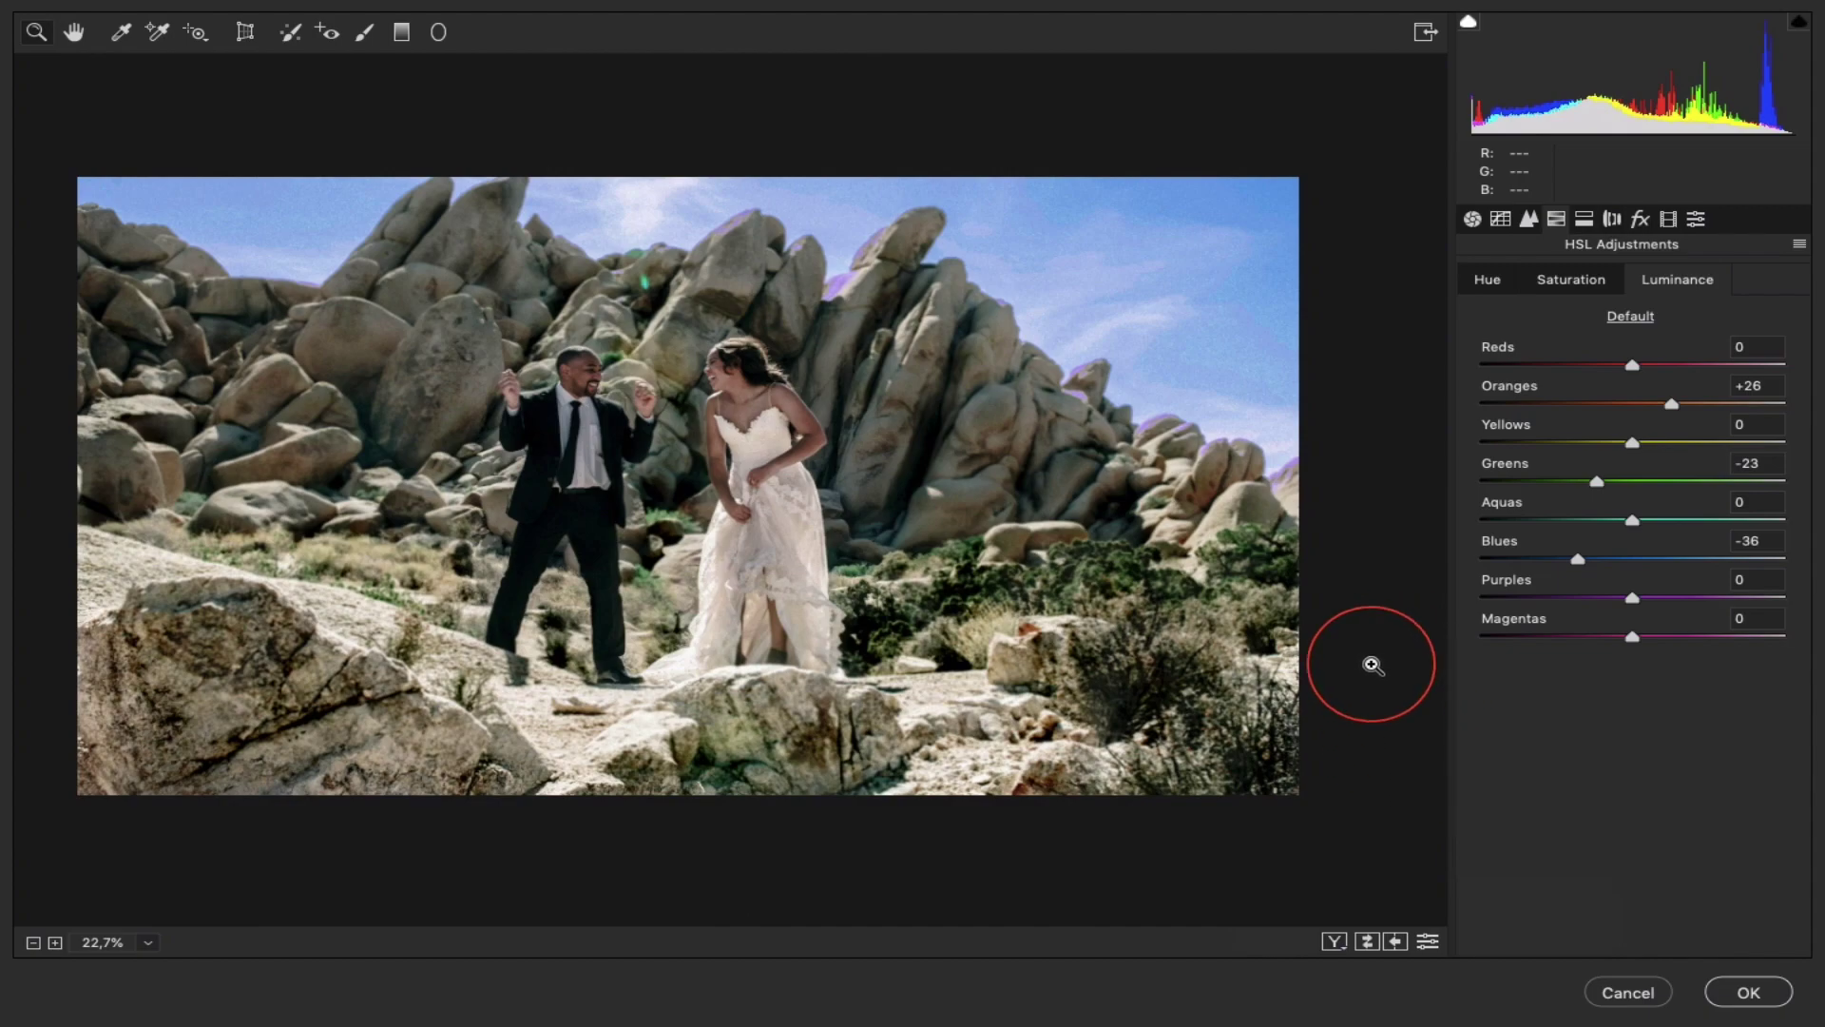
{"action": "left_click", "coordinate": [1638, 219]}
{"action": "left_click", "coordinate": [1669, 224]}
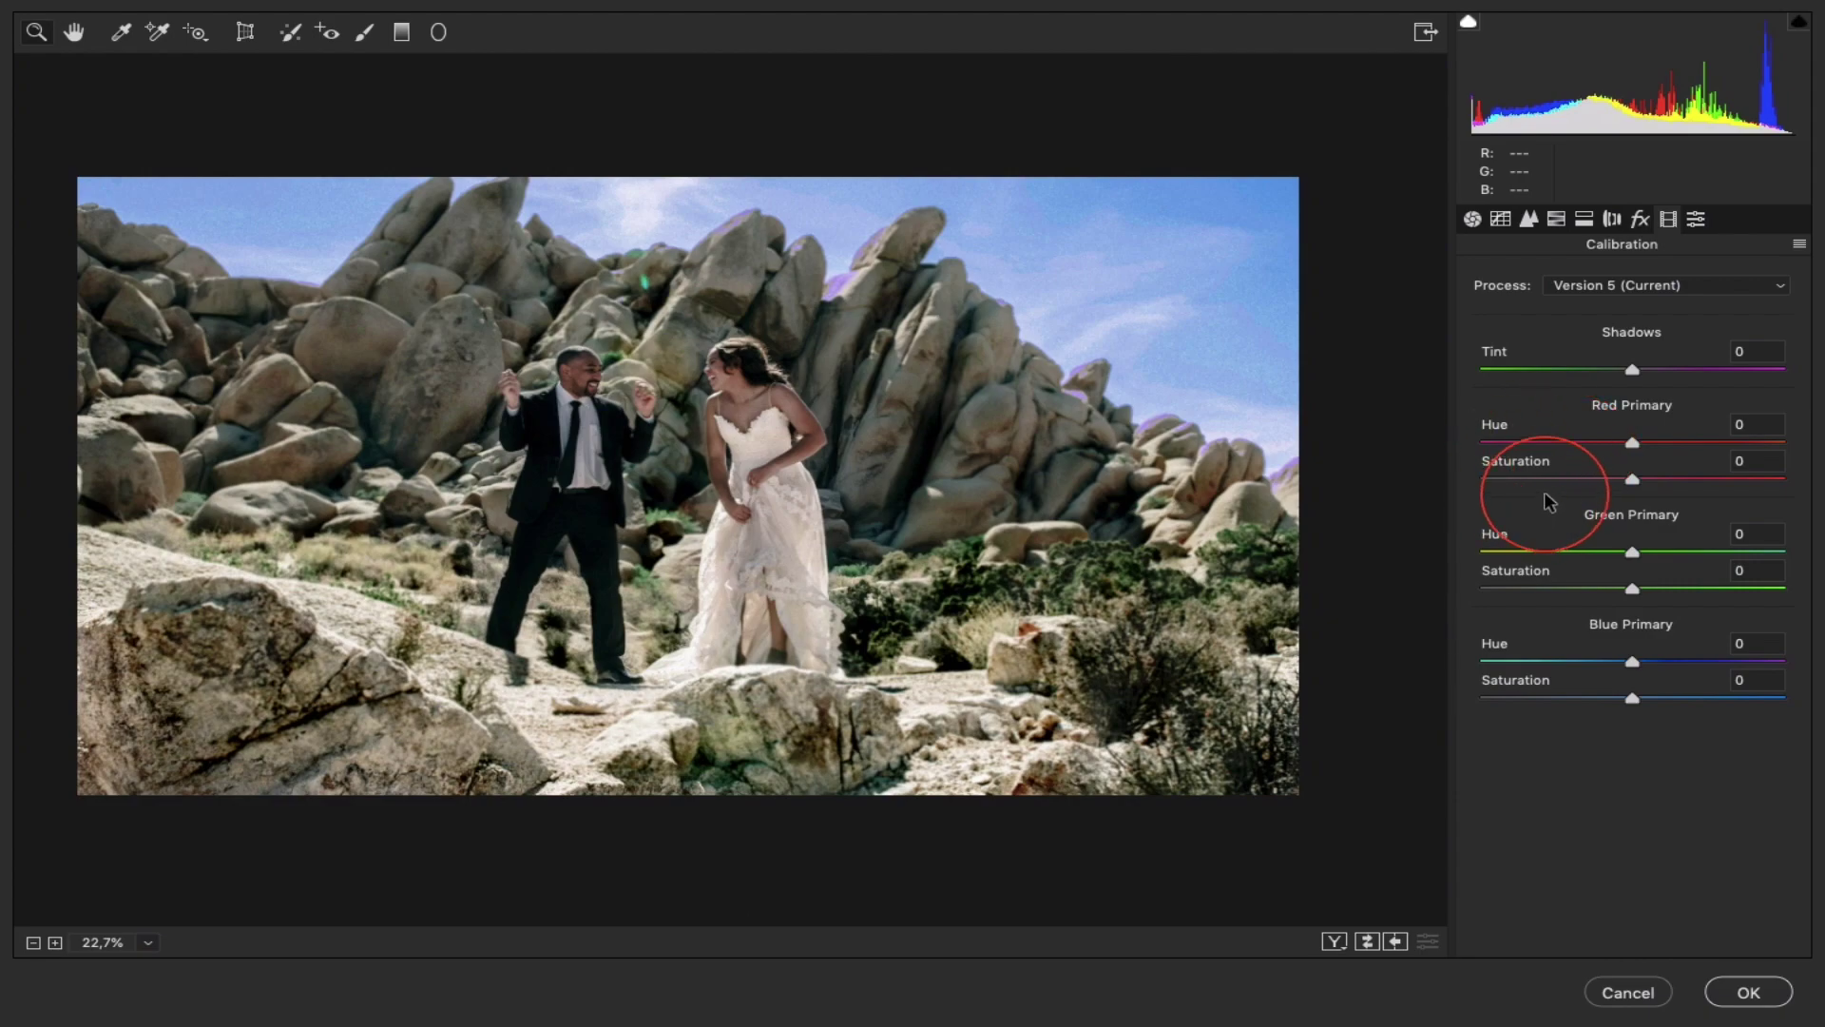
{"action": "double_click", "coordinate": [1635, 478]}
{"action": "mouse_move", "coordinate": [1632, 443]}
{"action": "left_mouse_down"}
{"action": "mouse_move", "coordinate": [1654, 443]}
{"action": "mouse_move", "coordinate": [1649, 487]}
{"action": "left_mouse_up"}
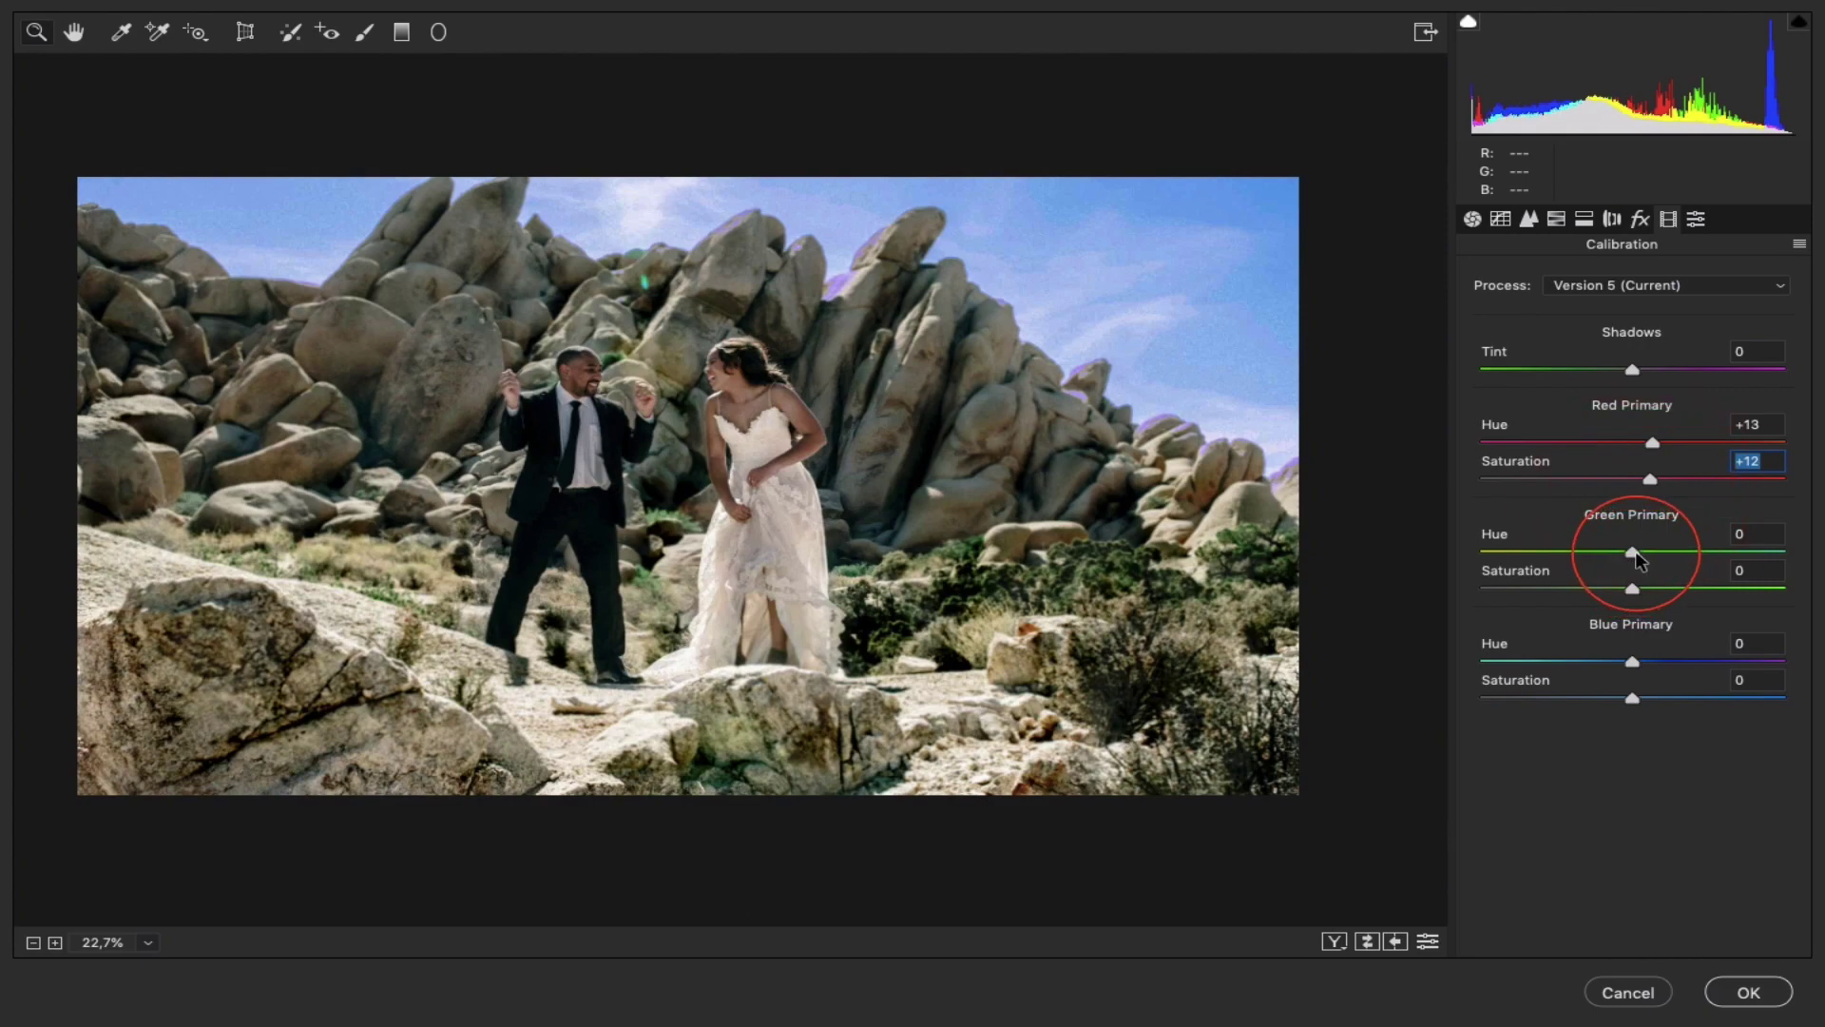
{"action": "mouse_move", "coordinate": [1632, 552]}
{"action": "left_mouse_down"}
{"action": "mouse_move", "coordinate": [1652, 589]}
{"action": "mouse_move", "coordinate": [1630, 589]}
{"action": "left_mouse_up"}
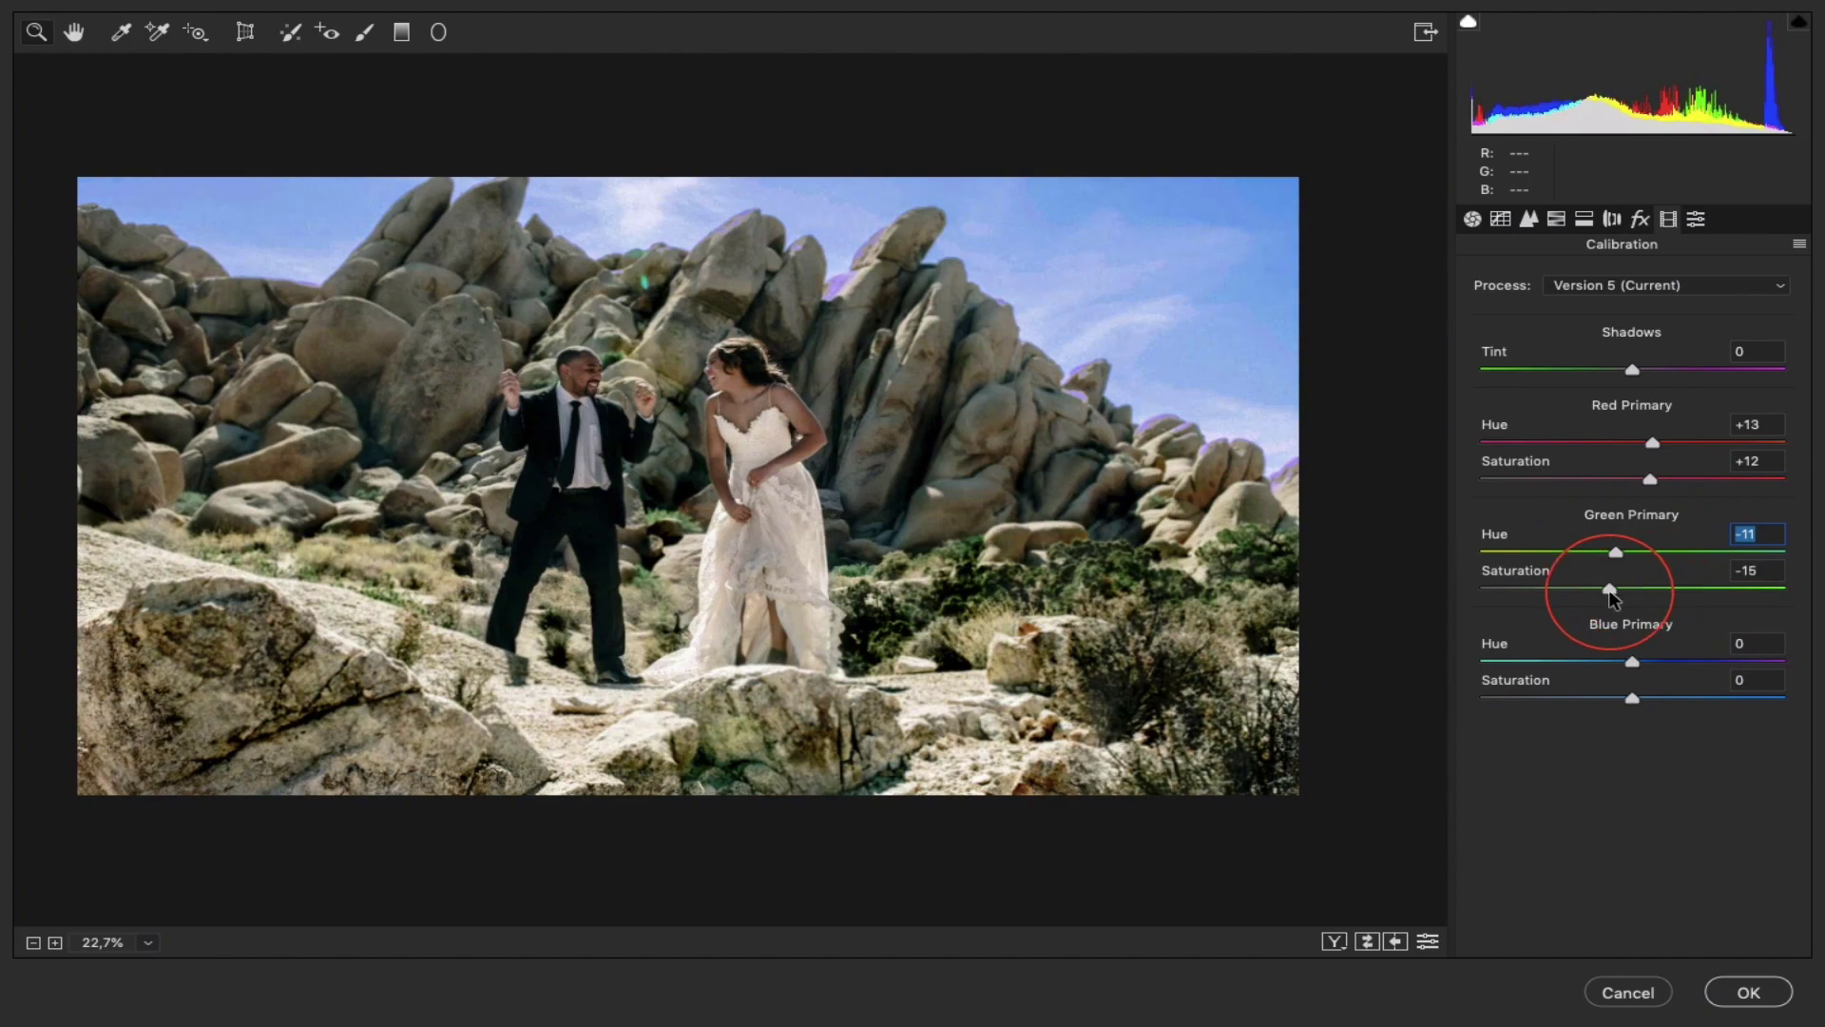
{"action": "left_click_drag", "start_coordinate": [1632, 662], "coordinate": [1640, 698]}
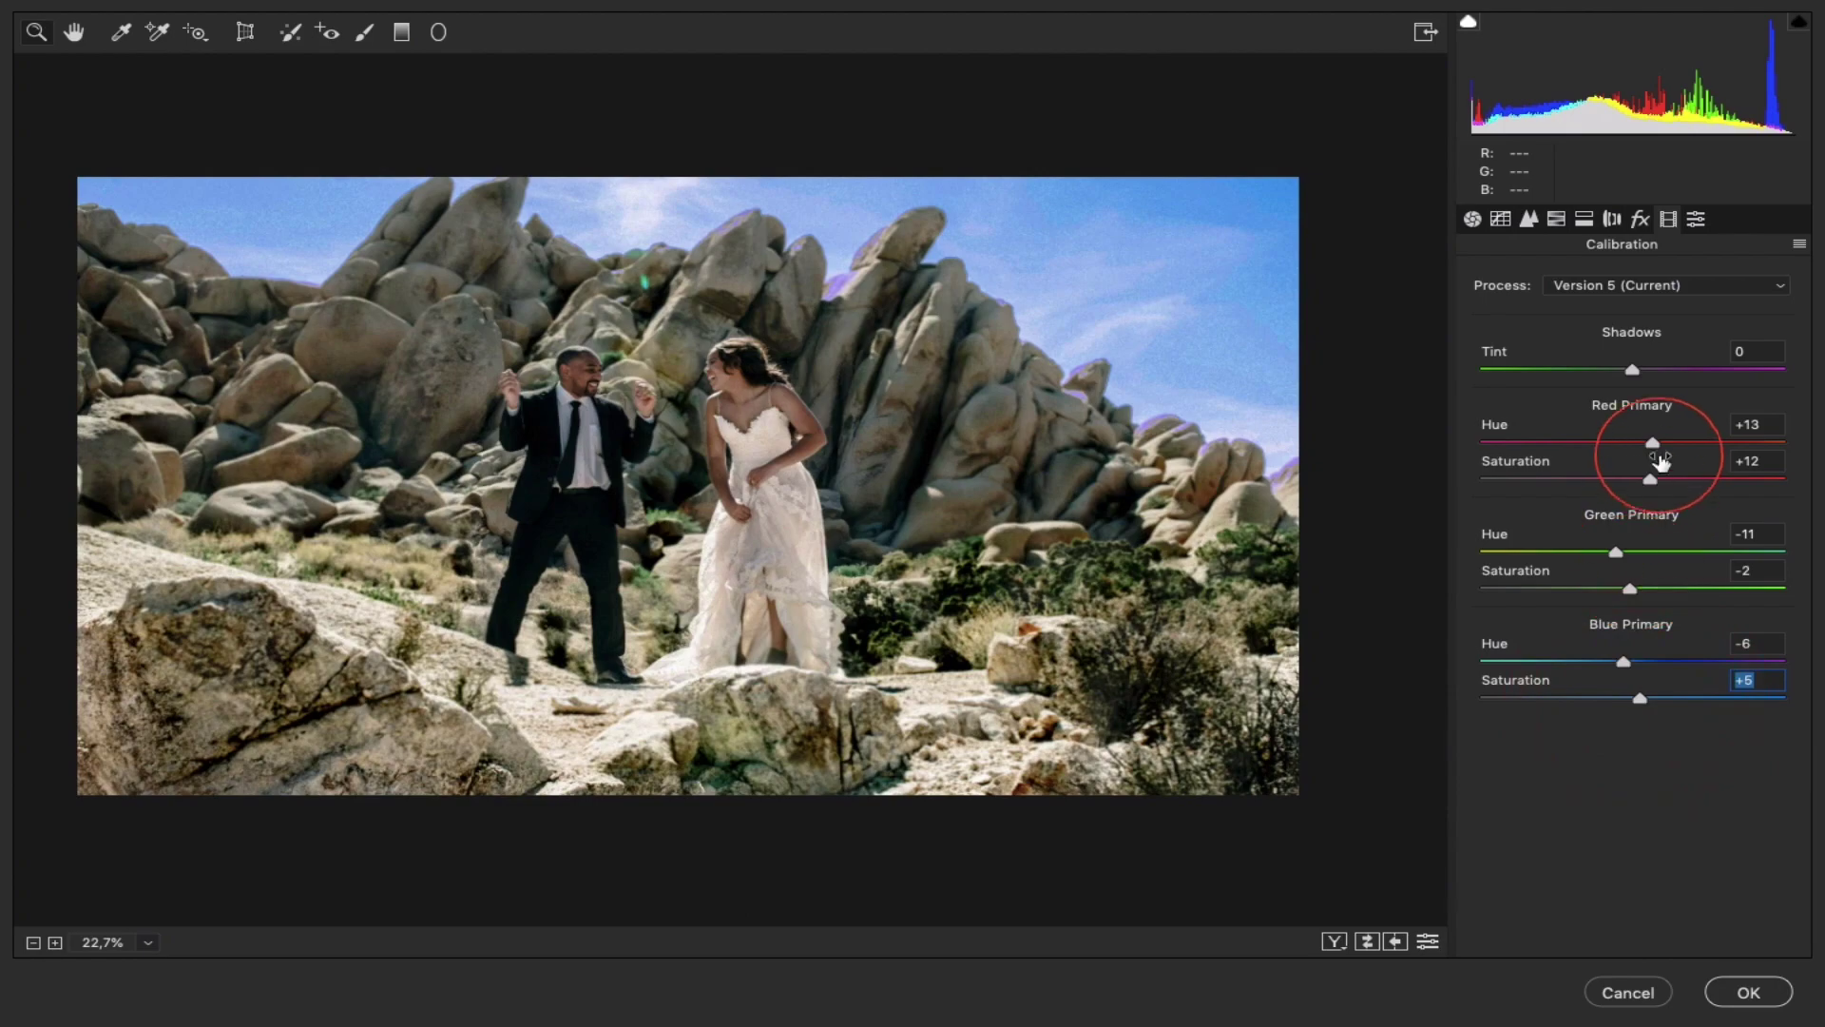
{"action": "mouse_move", "coordinate": [1652, 443]}
{"action": "left_mouse_down"}
{"action": "mouse_move", "coordinate": [1641, 479]}
{"action": "mouse_move", "coordinate": [1651, 443]}
{"action": "left_mouse_up"}
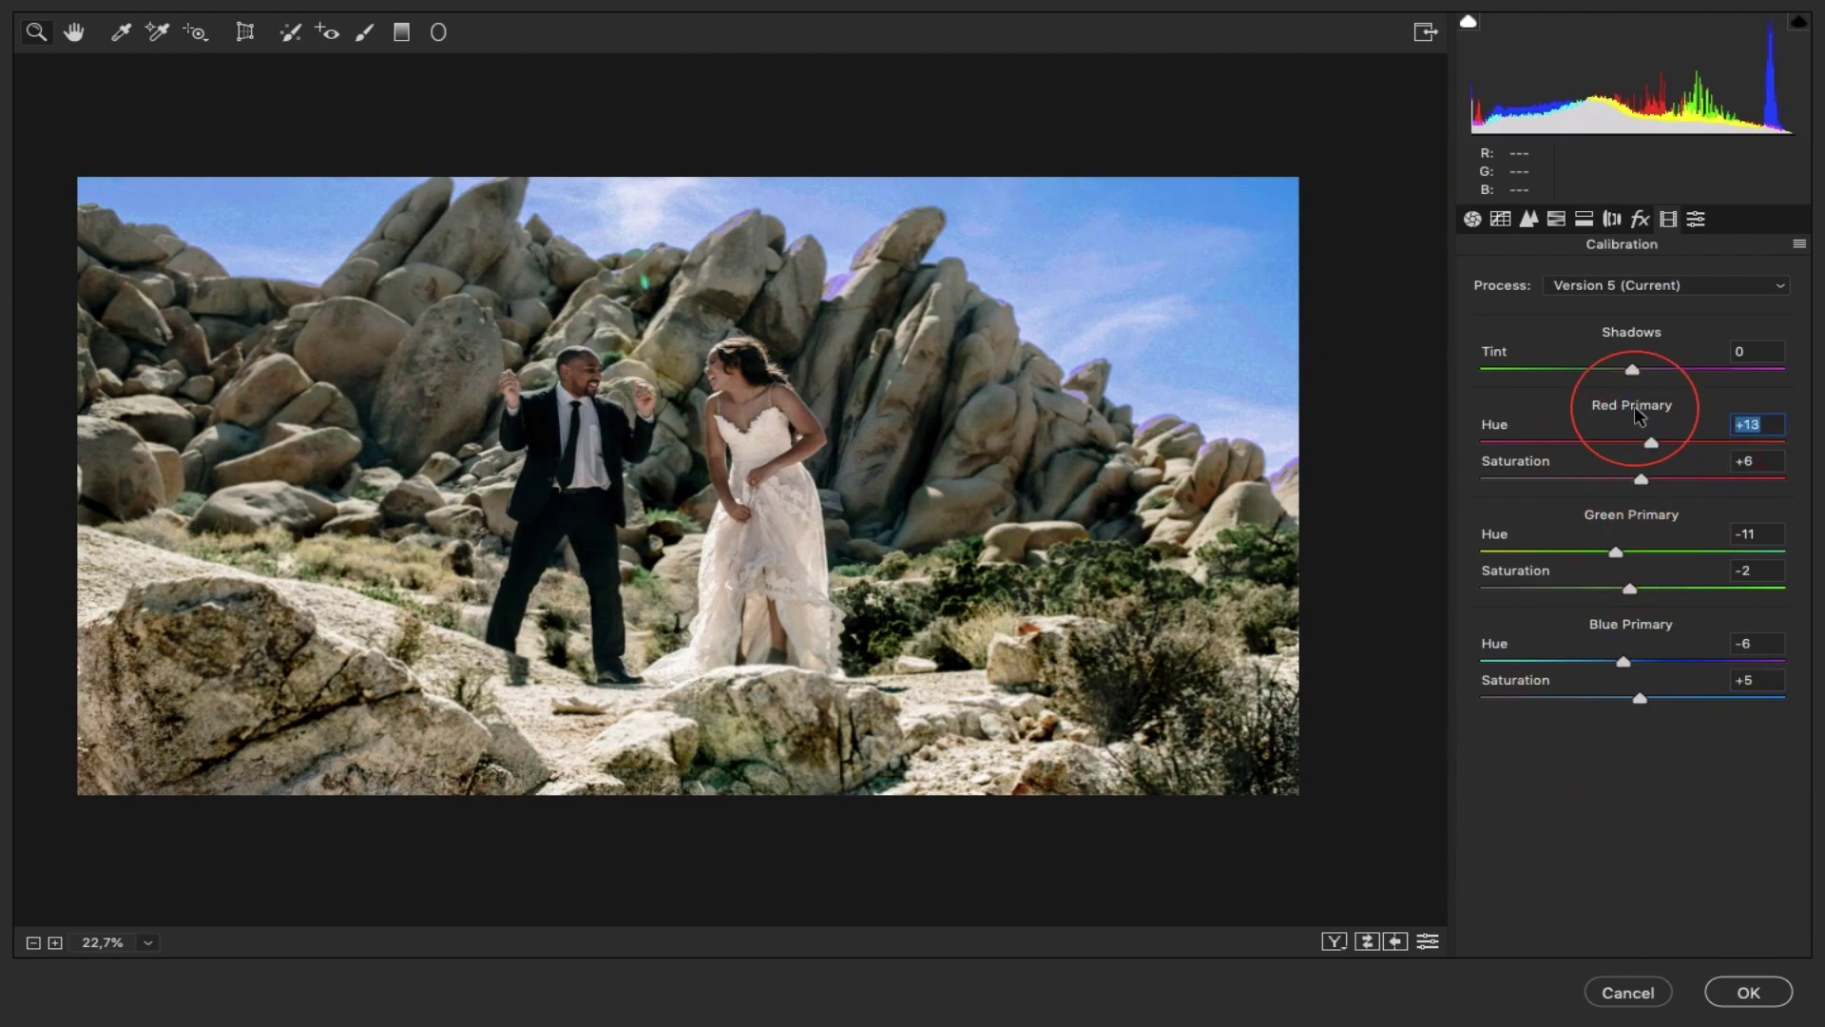
- Brush a local adjustment (exposure +0.10, contrast -26, whites +24) down the bride's upper arm
{"action": "left_click", "coordinate": [1473, 221]}
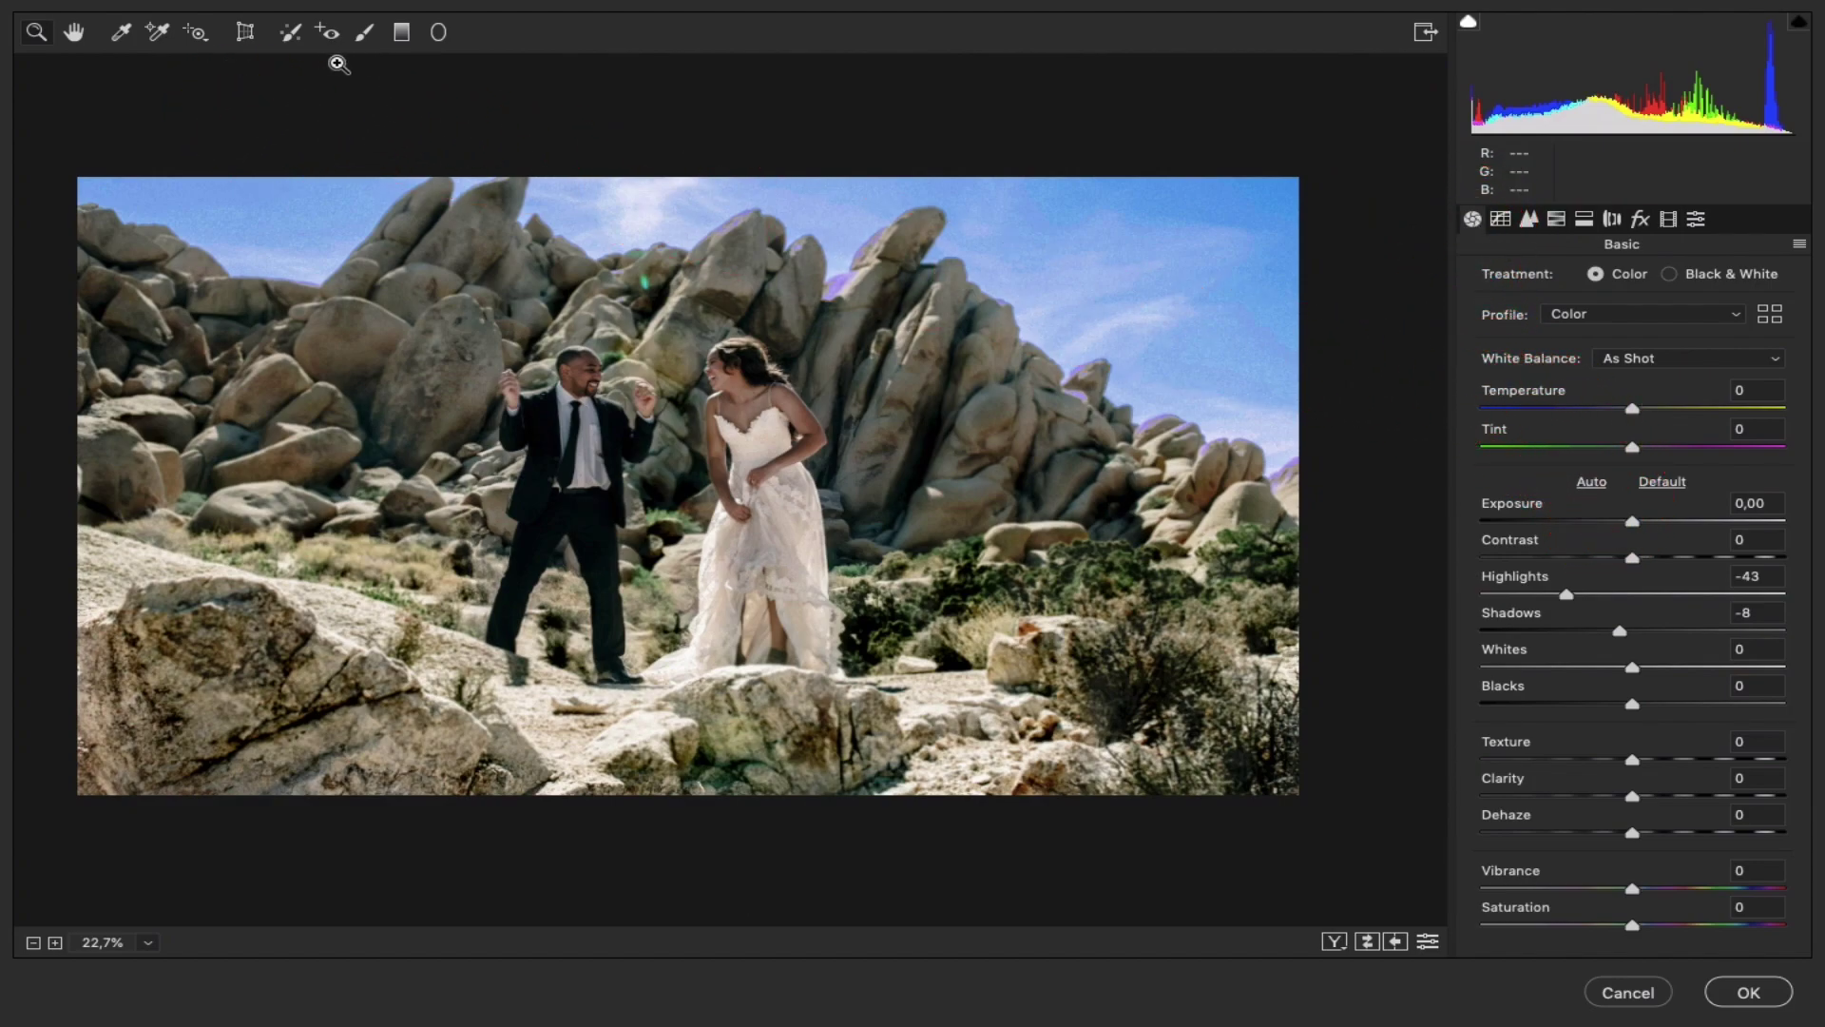
{"action": "left_click", "coordinate": [365, 32]}
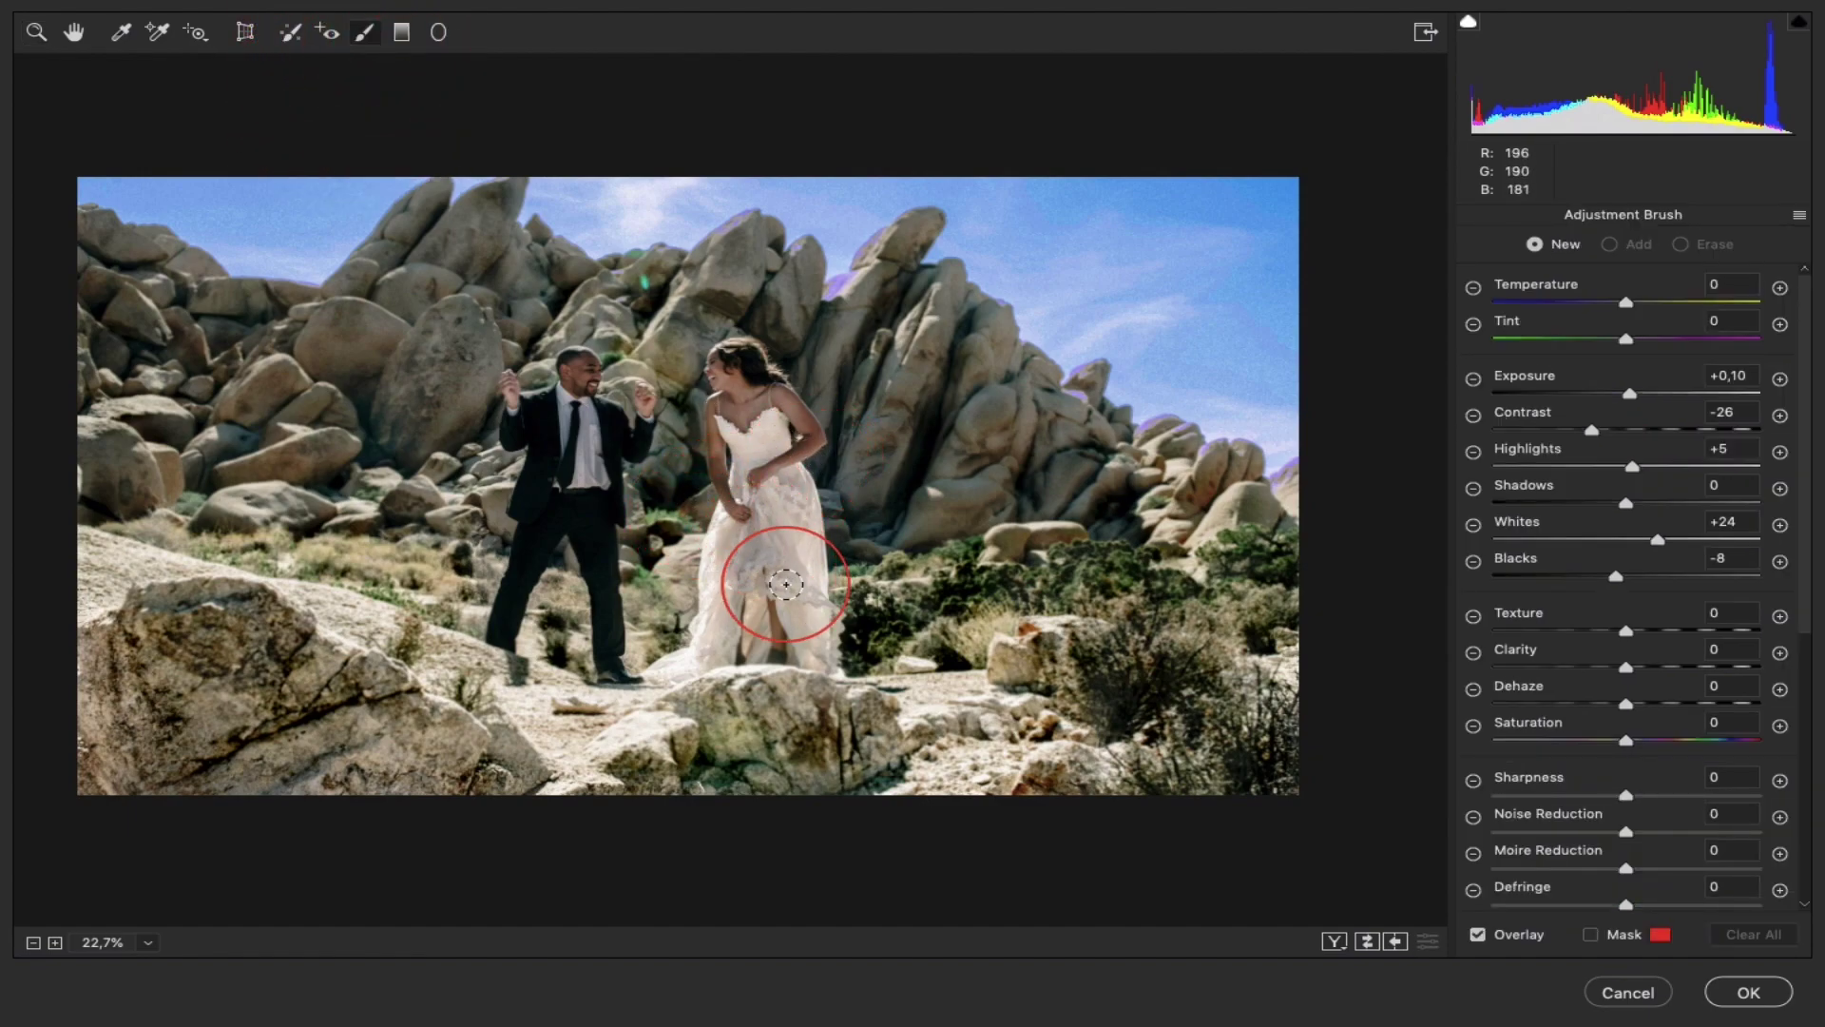
{"action": "key", "text": "z"}
{"action": "left_click_drag", "start_coordinate": [807, 513], "coordinate": [851, 472]}
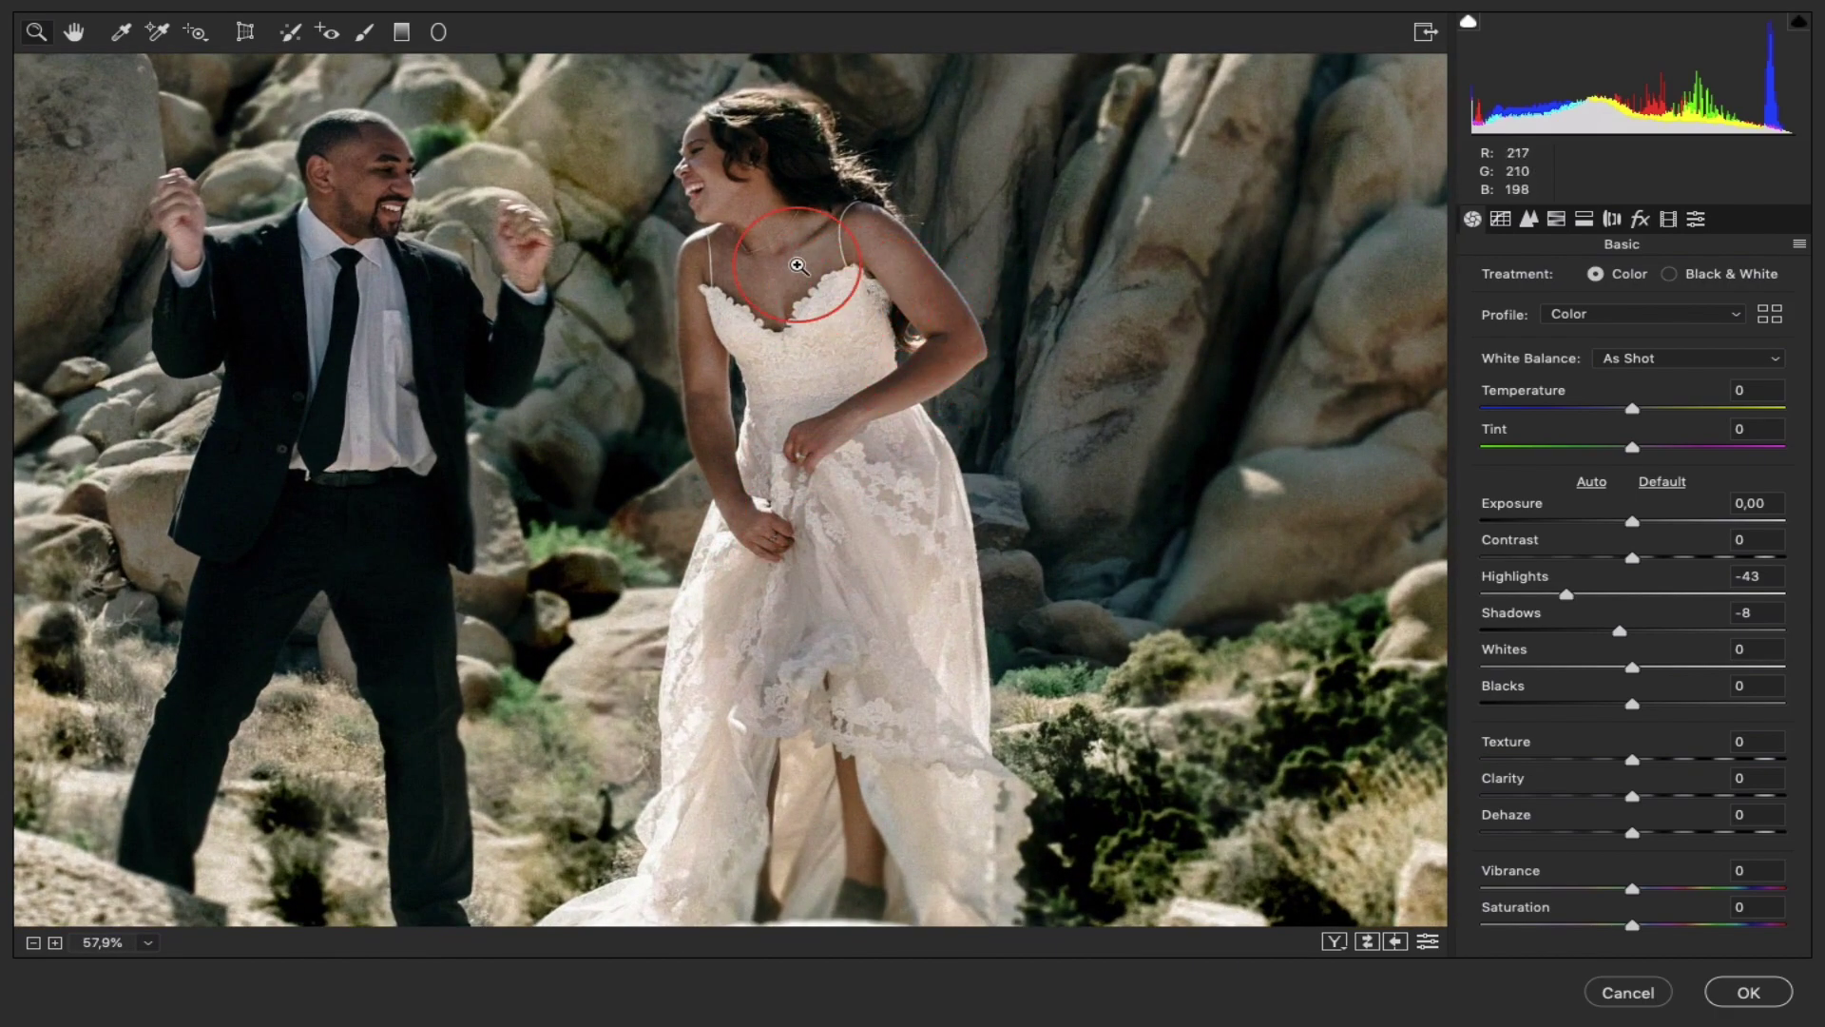
{"action": "left_click", "coordinate": [375, 34]}
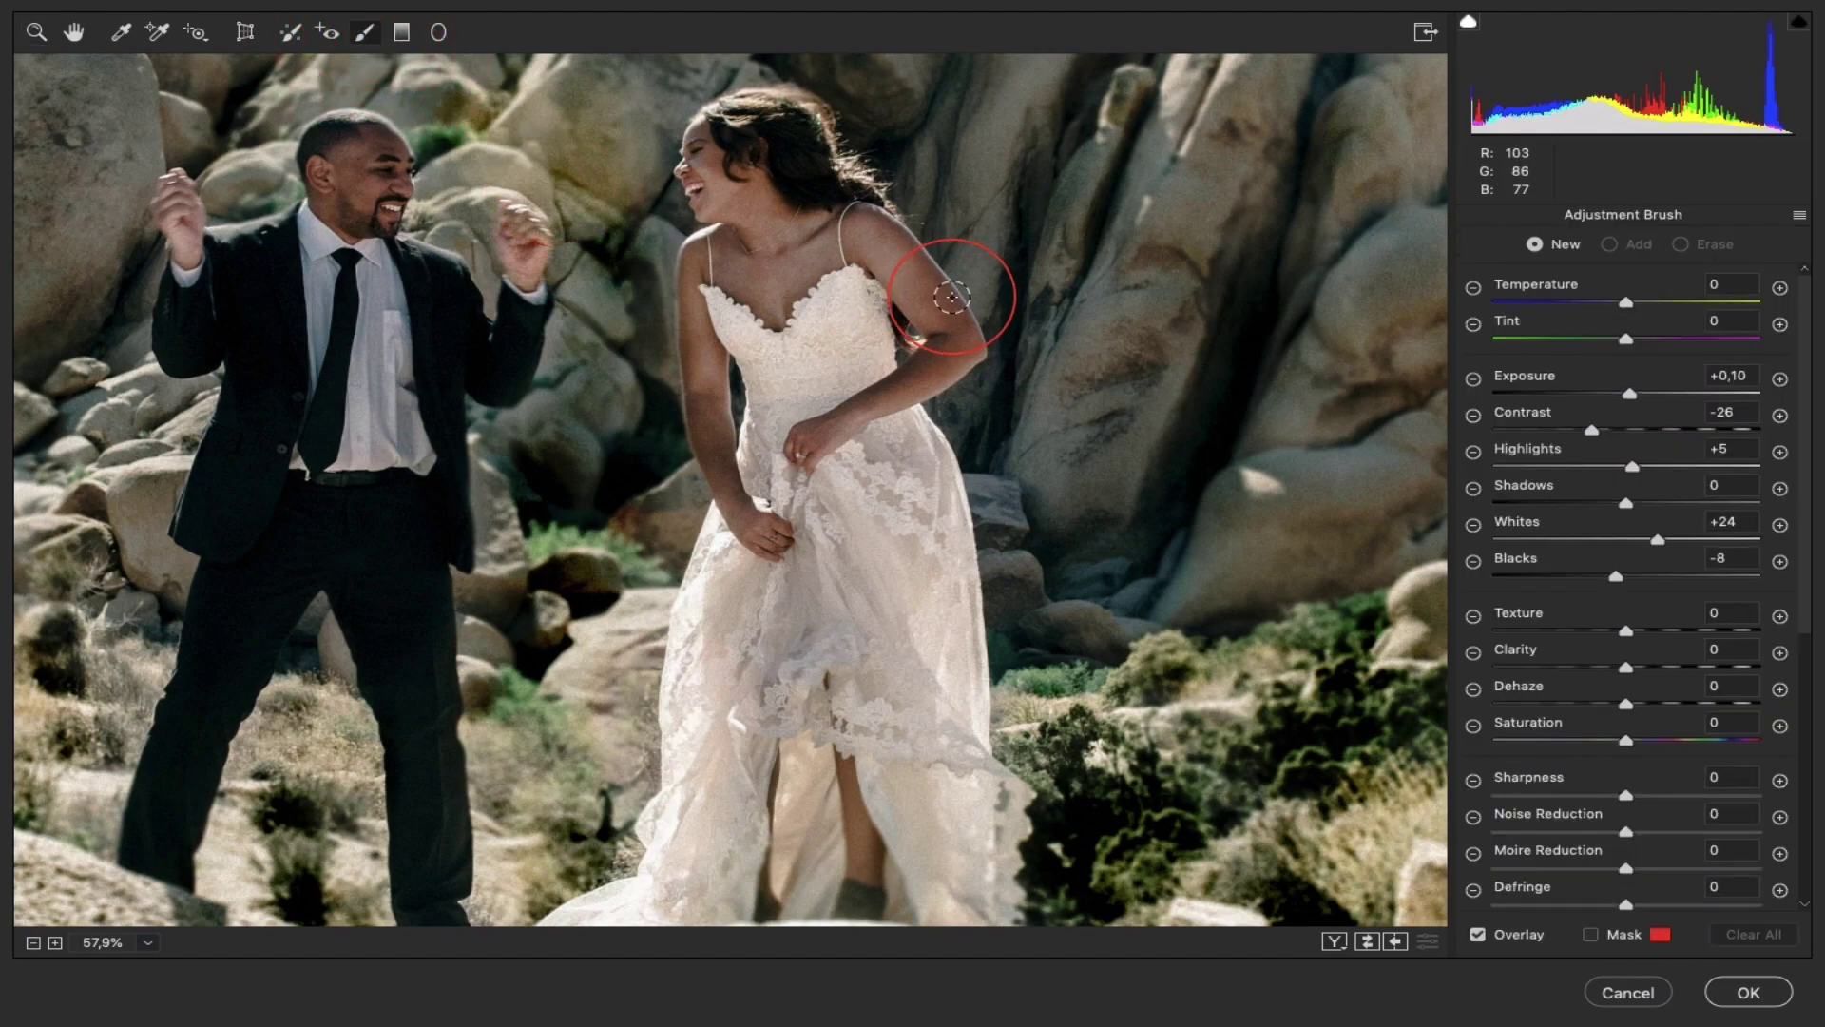
{"action": "left_click_drag", "start_coordinate": [950, 284], "coordinate": [937, 302]}
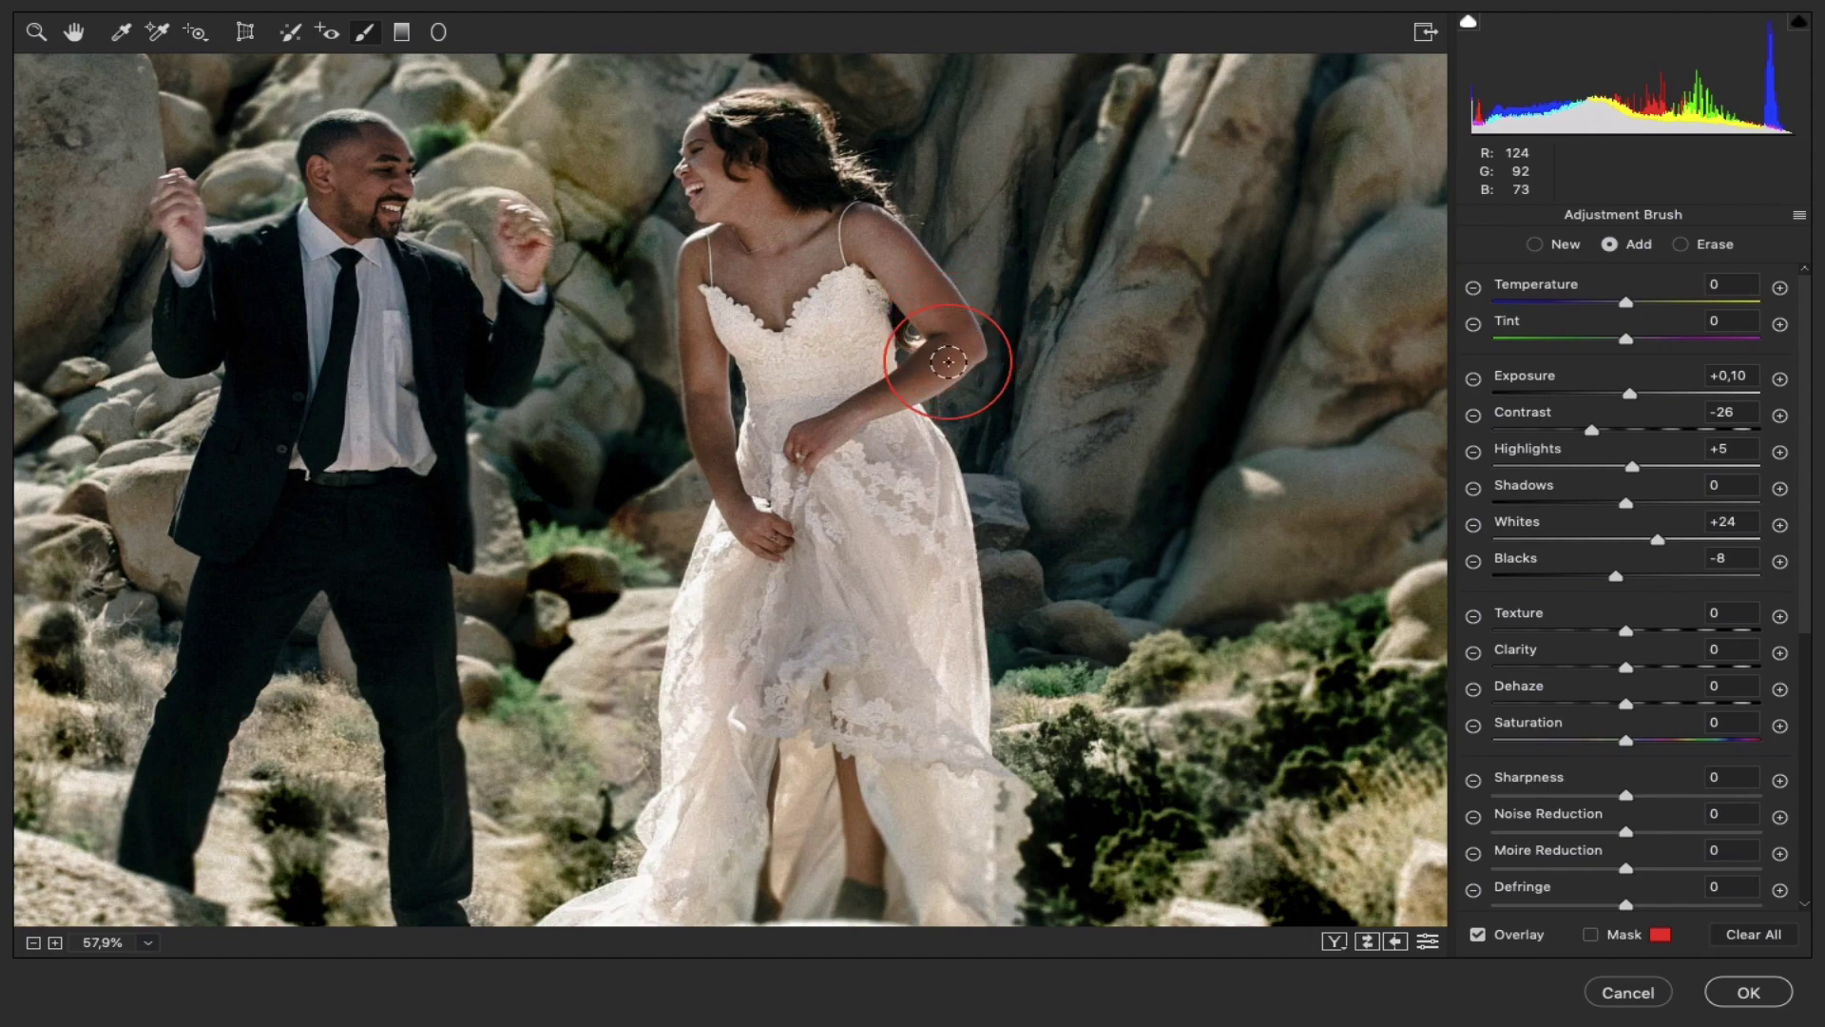
{"action": "left_click_drag", "start_coordinate": [948, 362], "coordinate": [856, 407]}
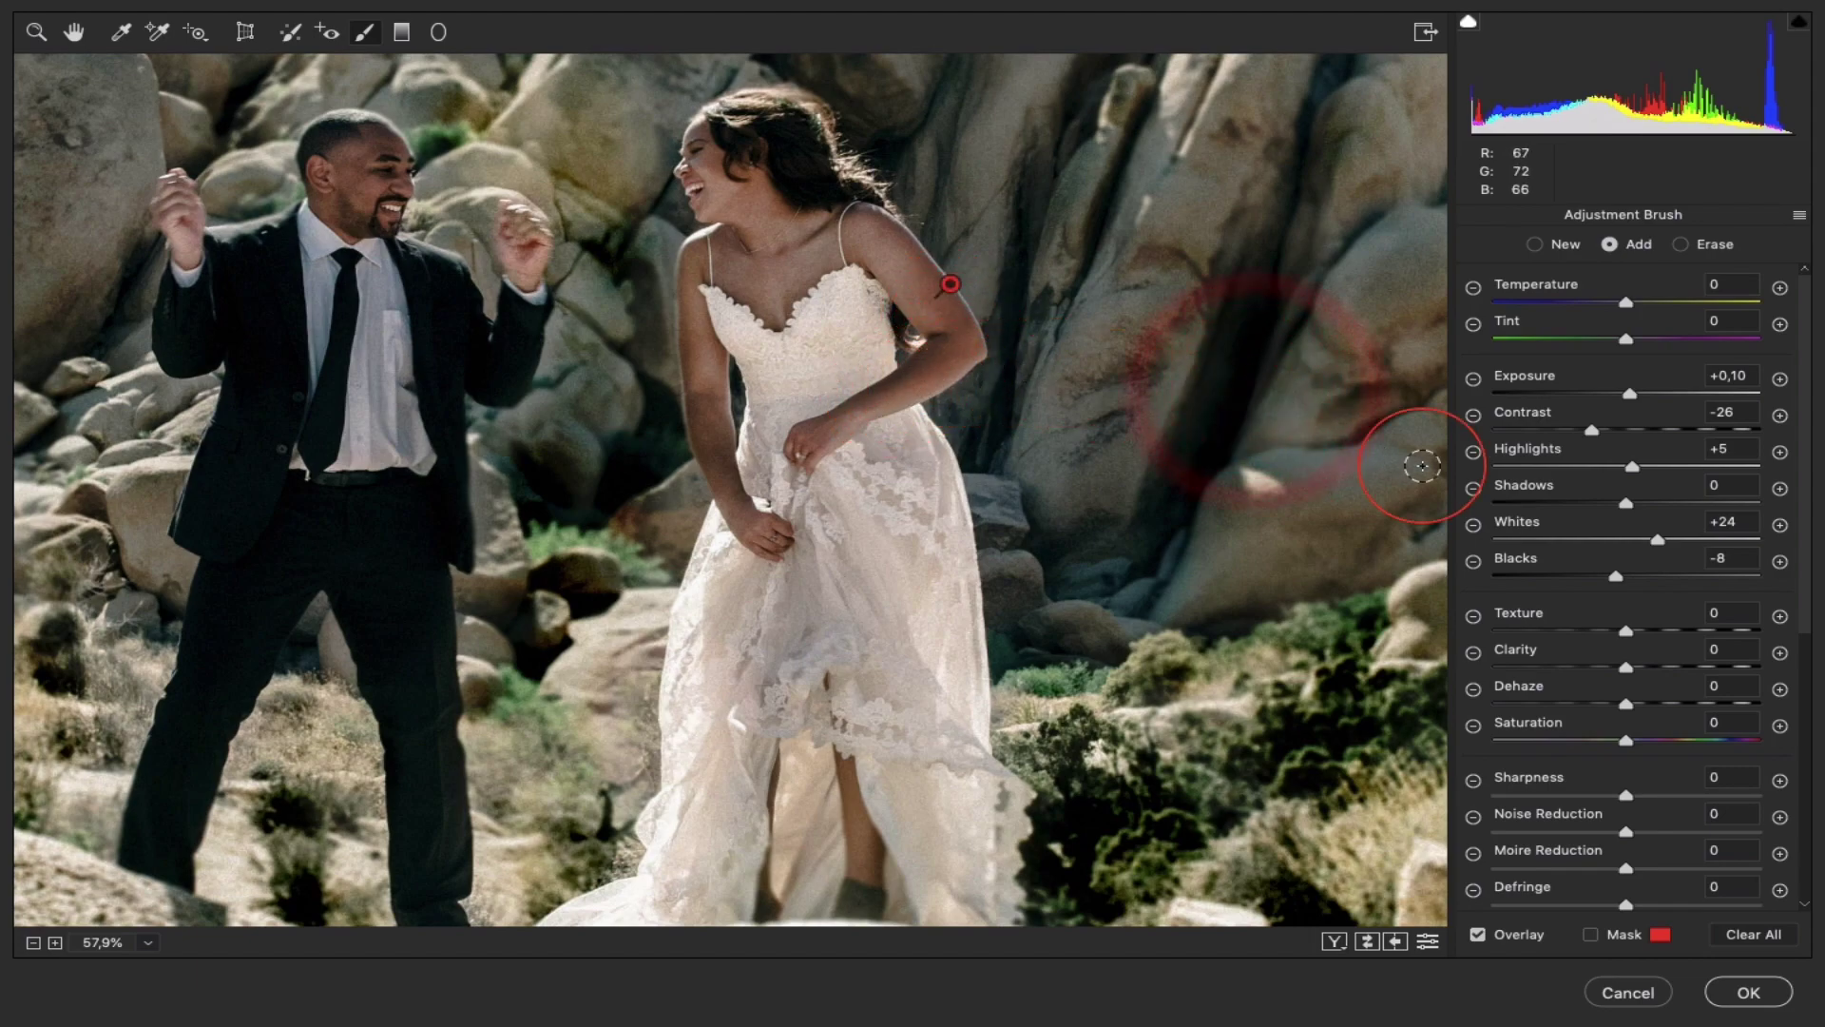
- Reset the brush settings, set Exposure +0.60, and paint the bride's upper arm, shoulder and chest
{"action": "left_click", "coordinate": [1800, 215]}
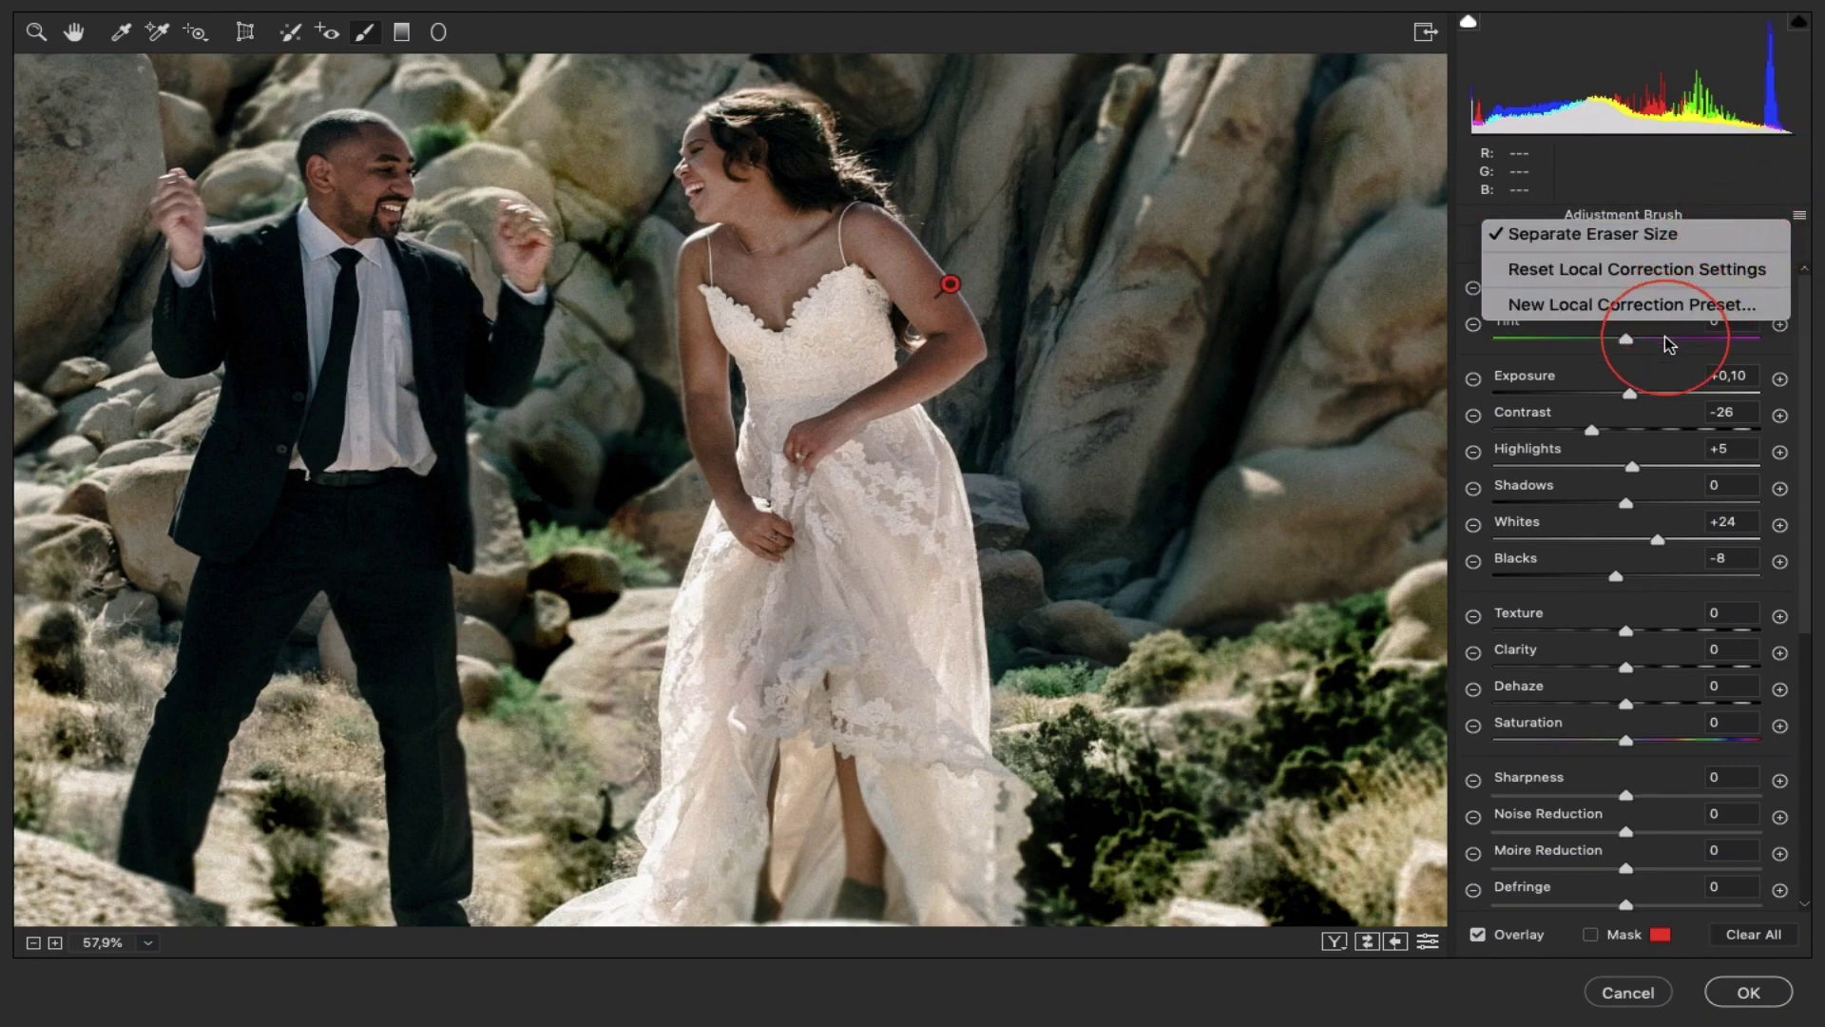
{"action": "left_click", "coordinate": [1683, 269]}
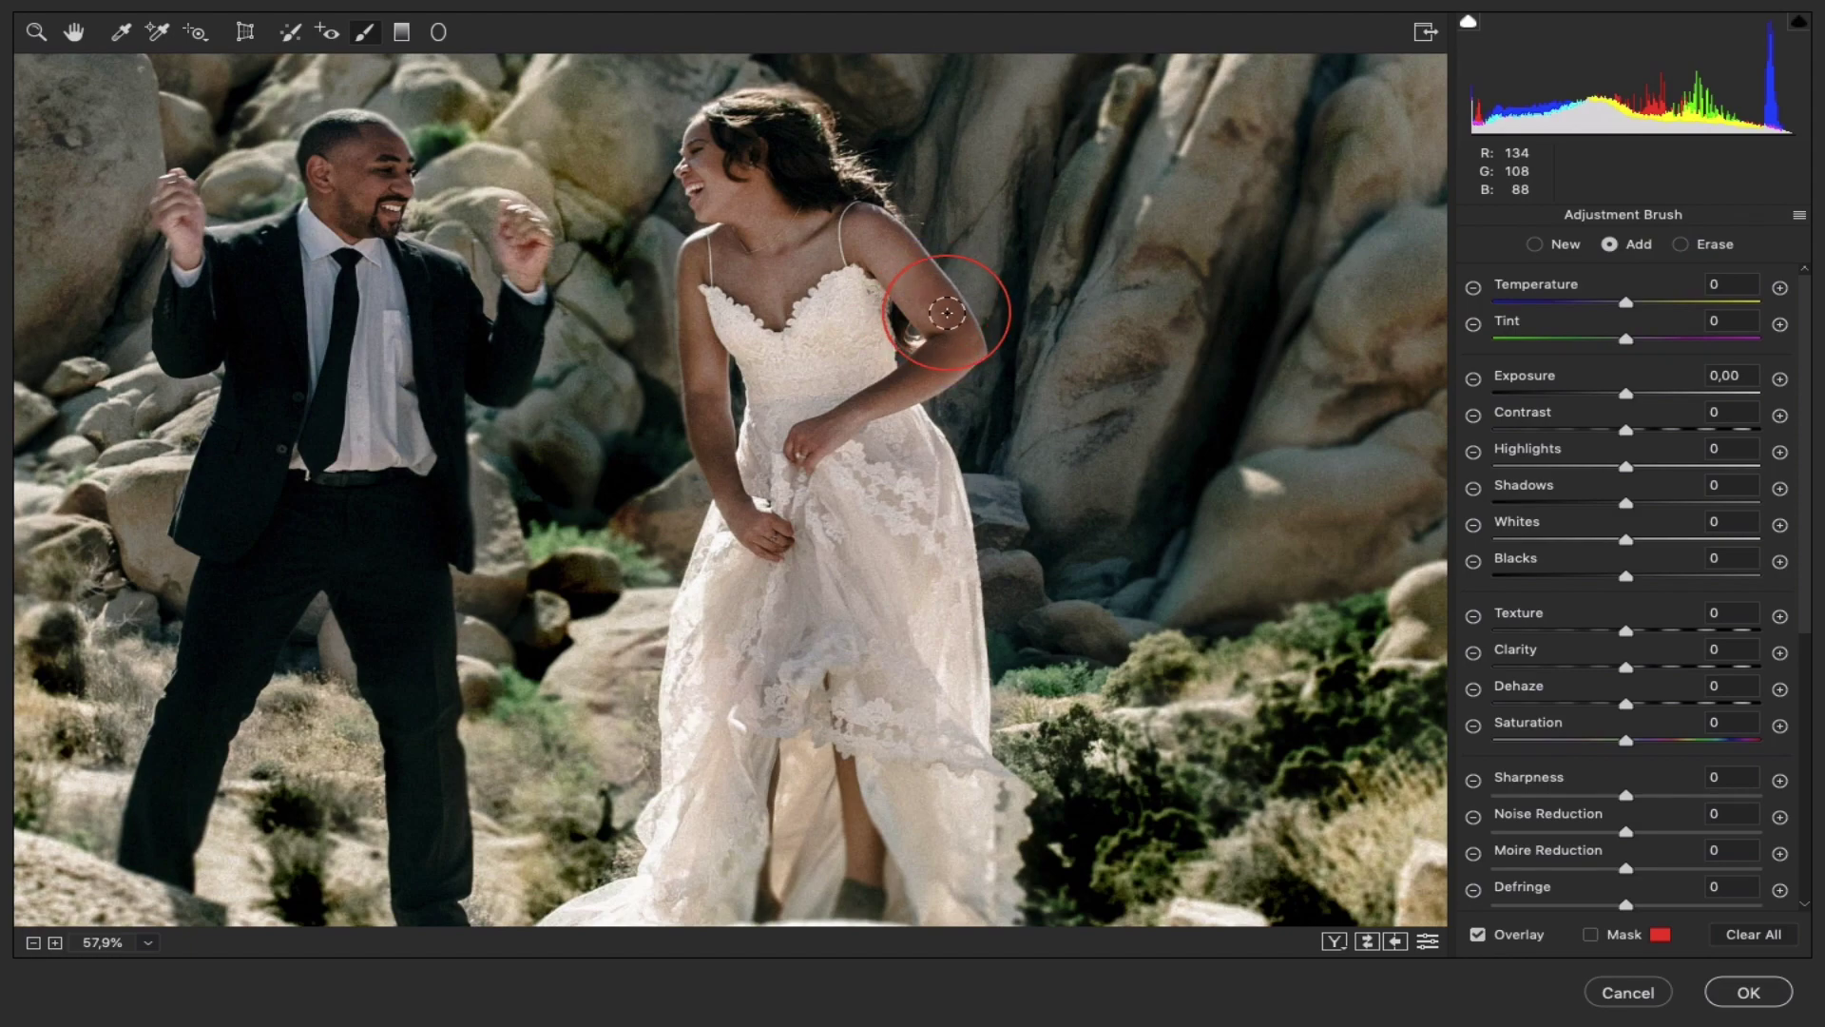
{"action": "left_click_drag", "start_coordinate": [950, 283], "coordinate": [936, 352]}
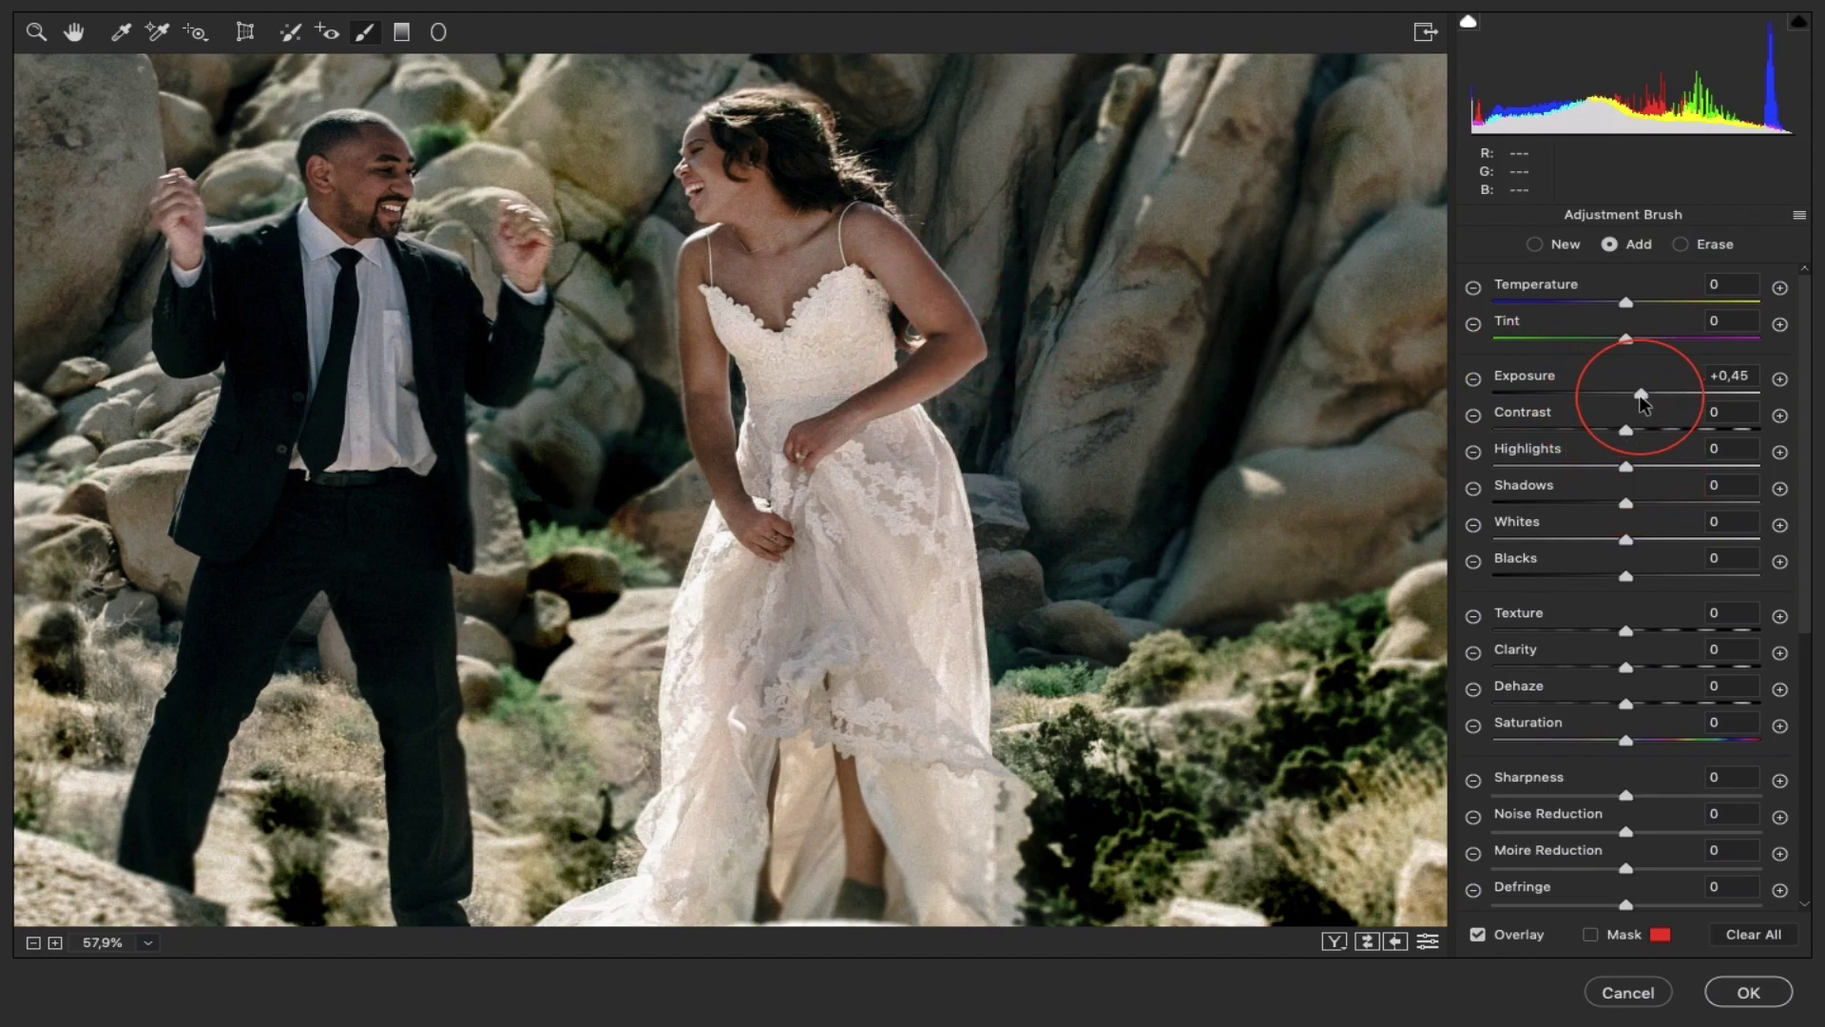
{"action": "left_click_drag", "start_coordinate": [1642, 400], "coordinate": [1646, 396]}
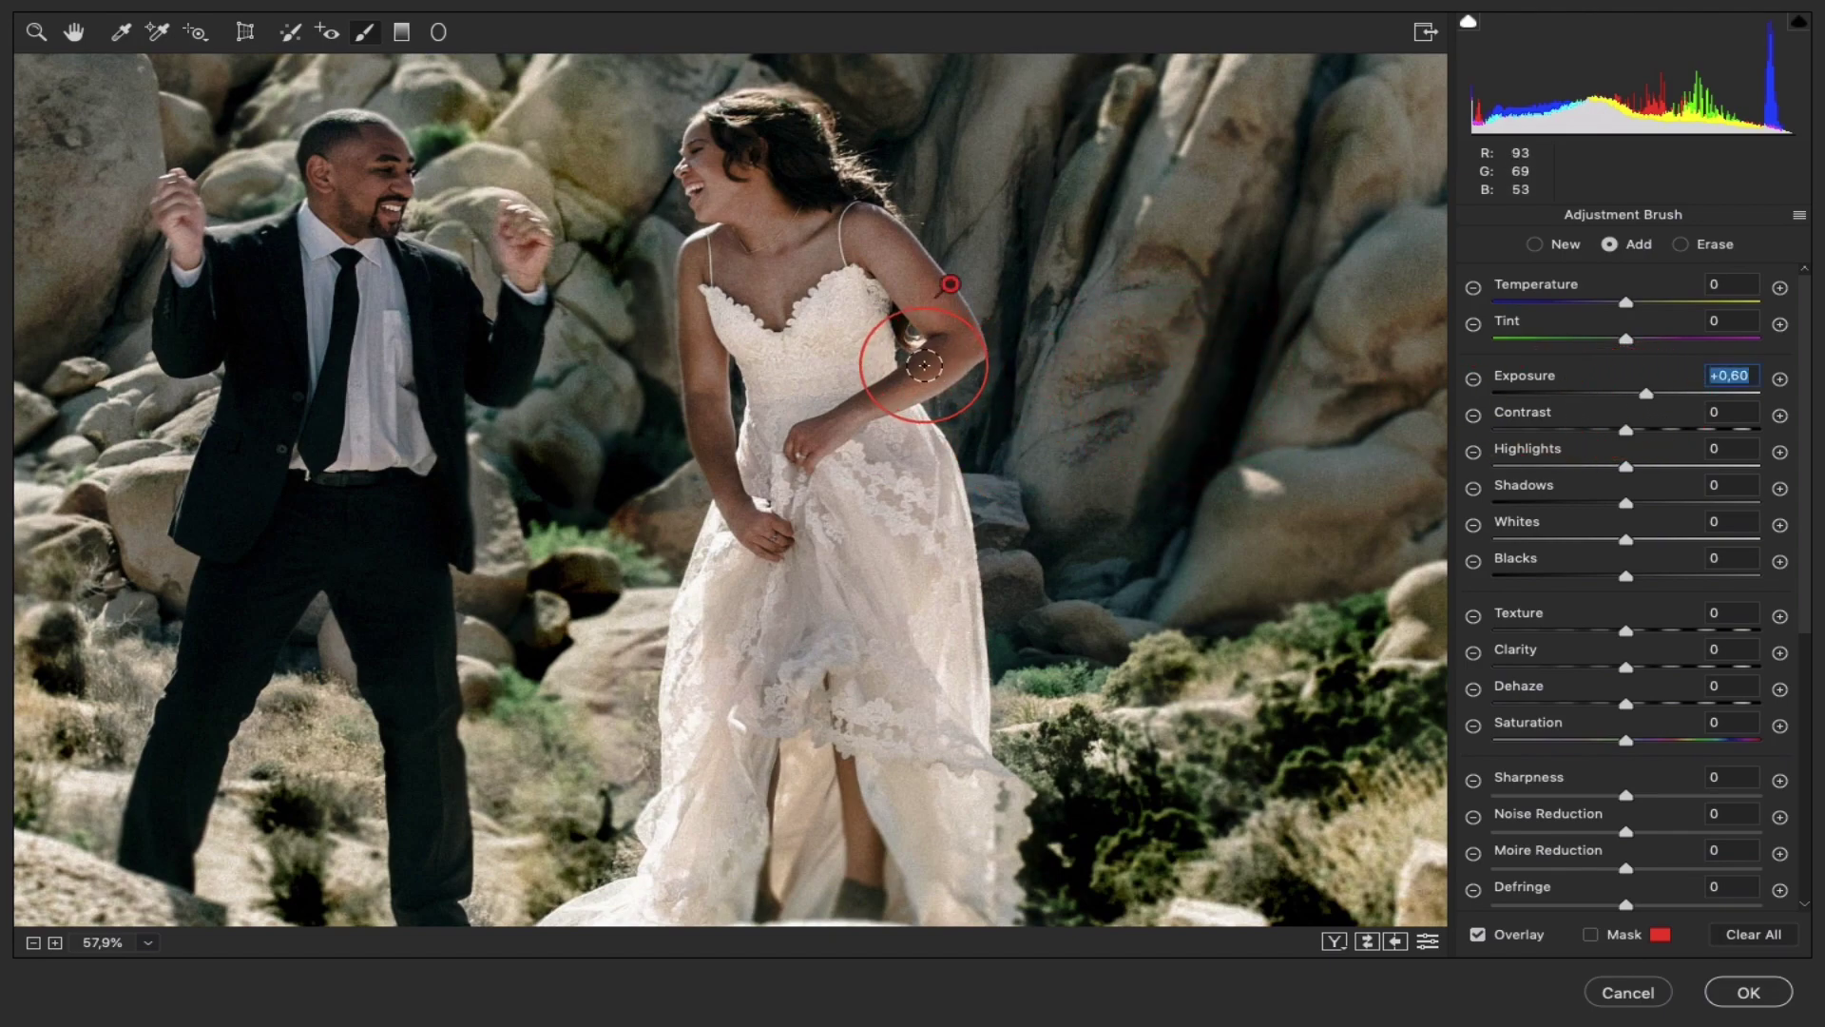
{"action": "mouse_move", "coordinate": [923, 365]}
{"action": "left_mouse_down"}
{"action": "mouse_move", "coordinate": [944, 354]}
{"action": "mouse_move", "coordinate": [936, 301]}
{"action": "left_mouse_up"}
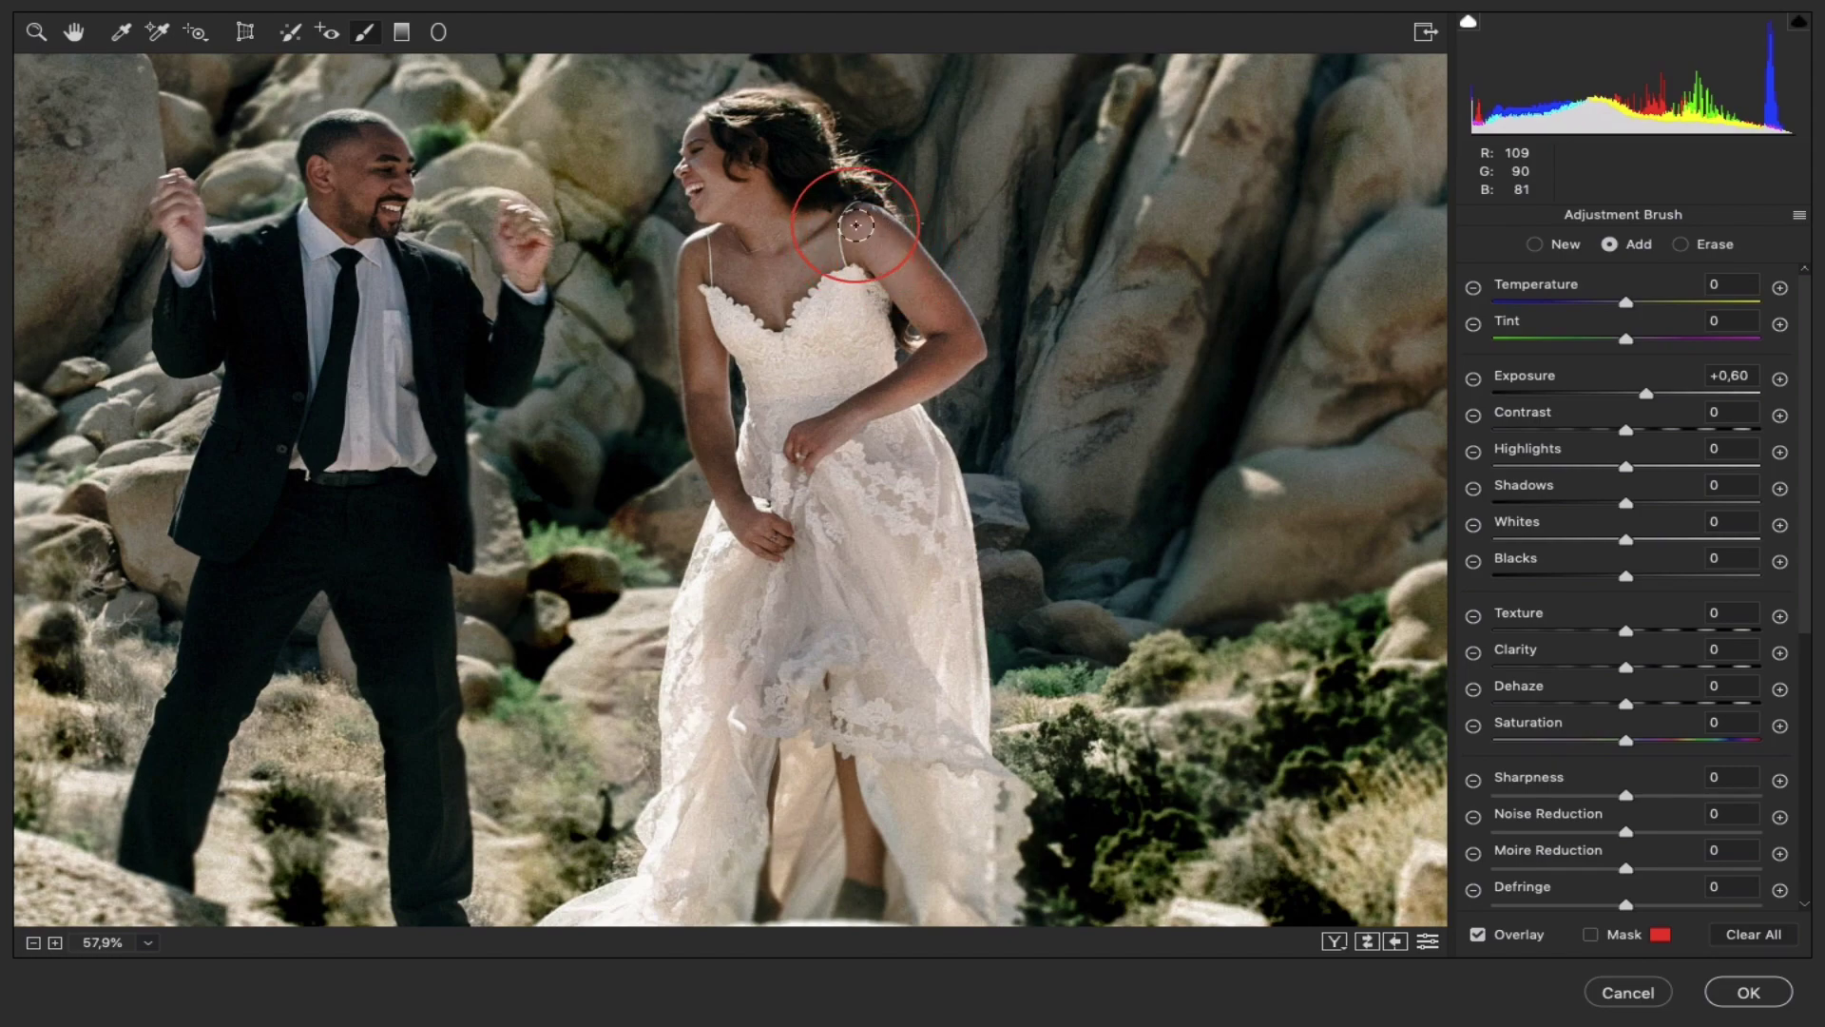
{"action": "left_click_drag", "start_coordinate": [855, 225], "coordinate": [812, 185]}
{"action": "left_click_drag", "start_coordinate": [817, 275], "coordinate": [746, 299]}
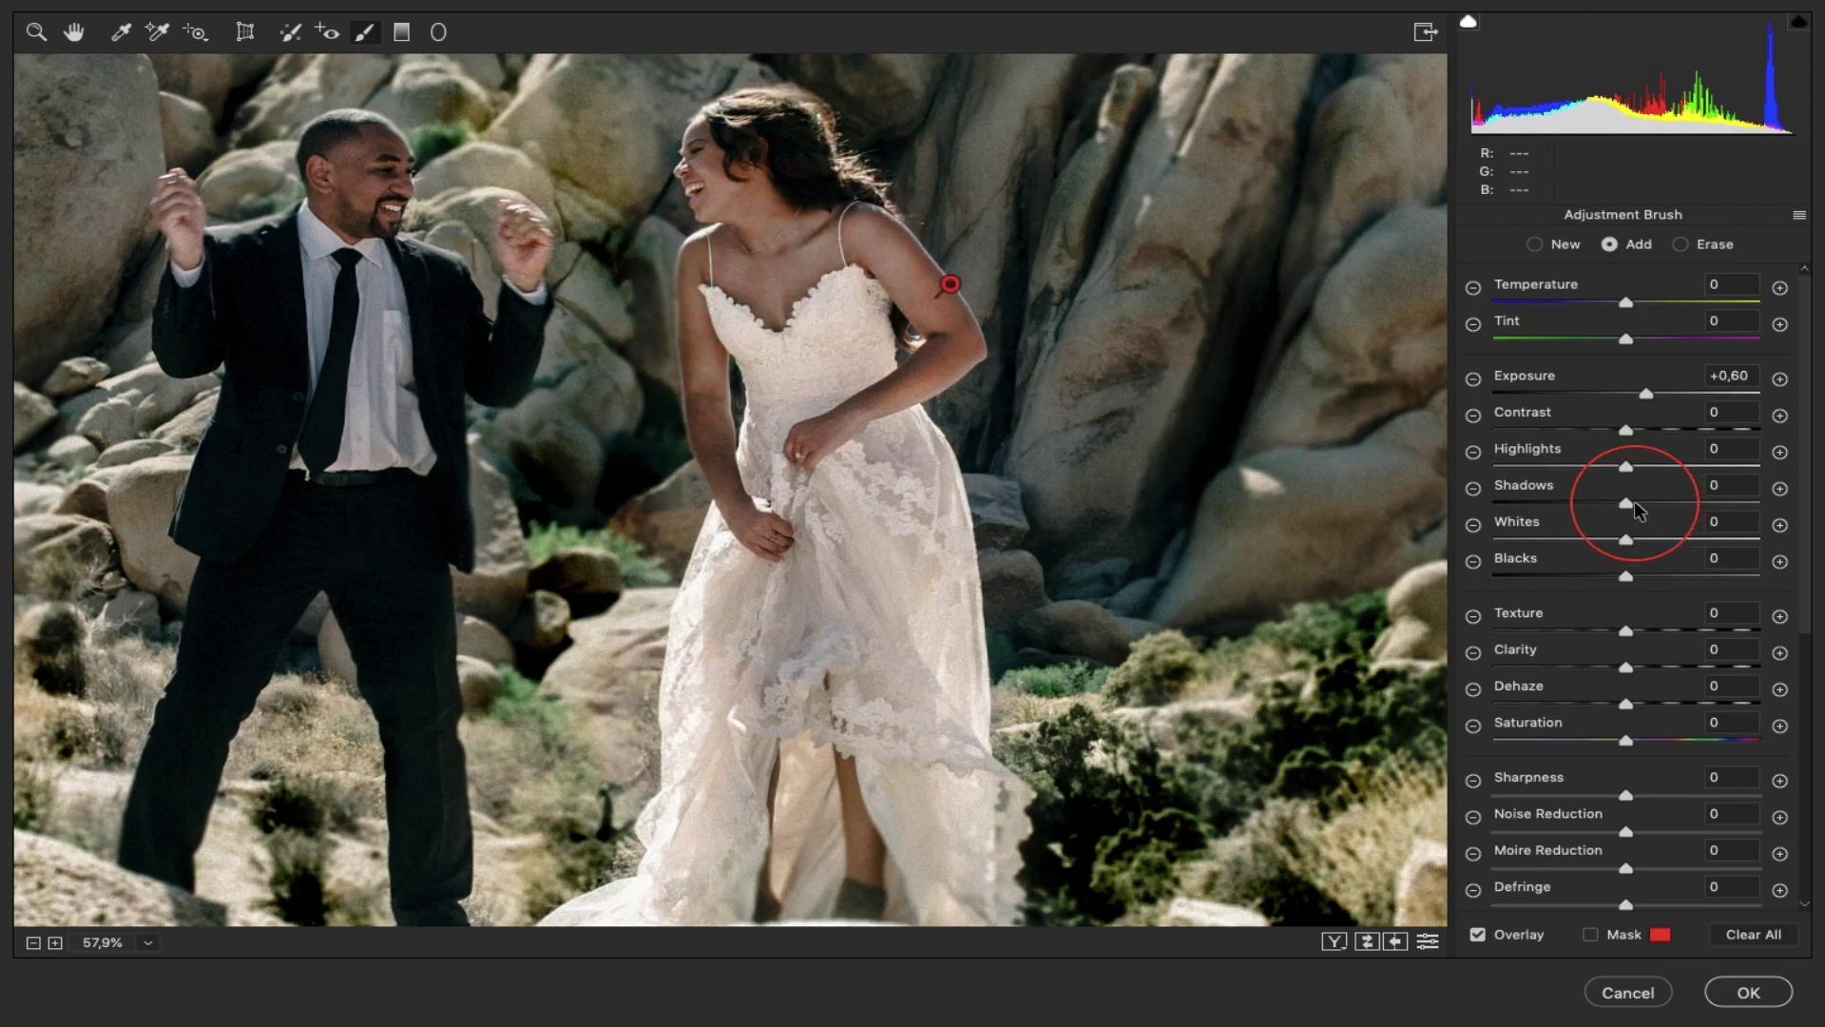
- Lift Shadows to +32 and extend the brightening over both of the bride's arms
{"action": "left_click_drag", "start_coordinate": [1627, 502], "coordinate": [1668, 504]}
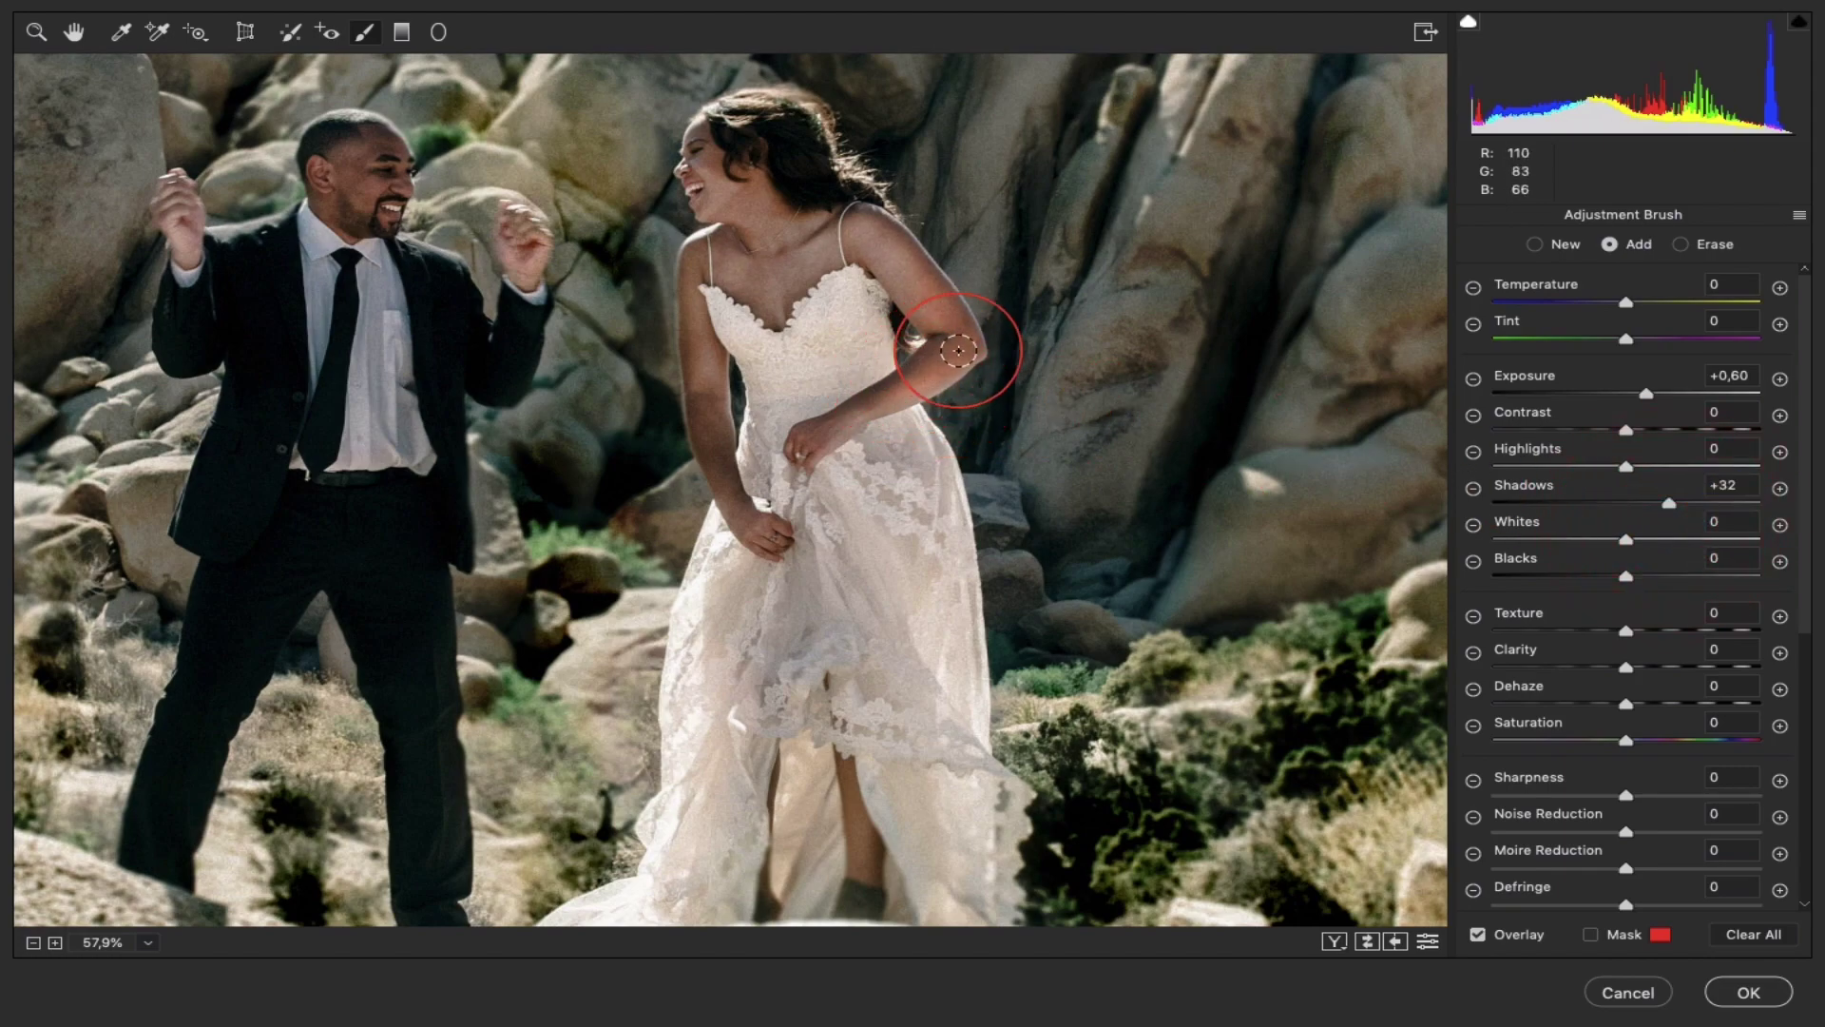
{"action": "left_click_drag", "start_coordinate": [955, 353], "coordinate": [927, 342]}
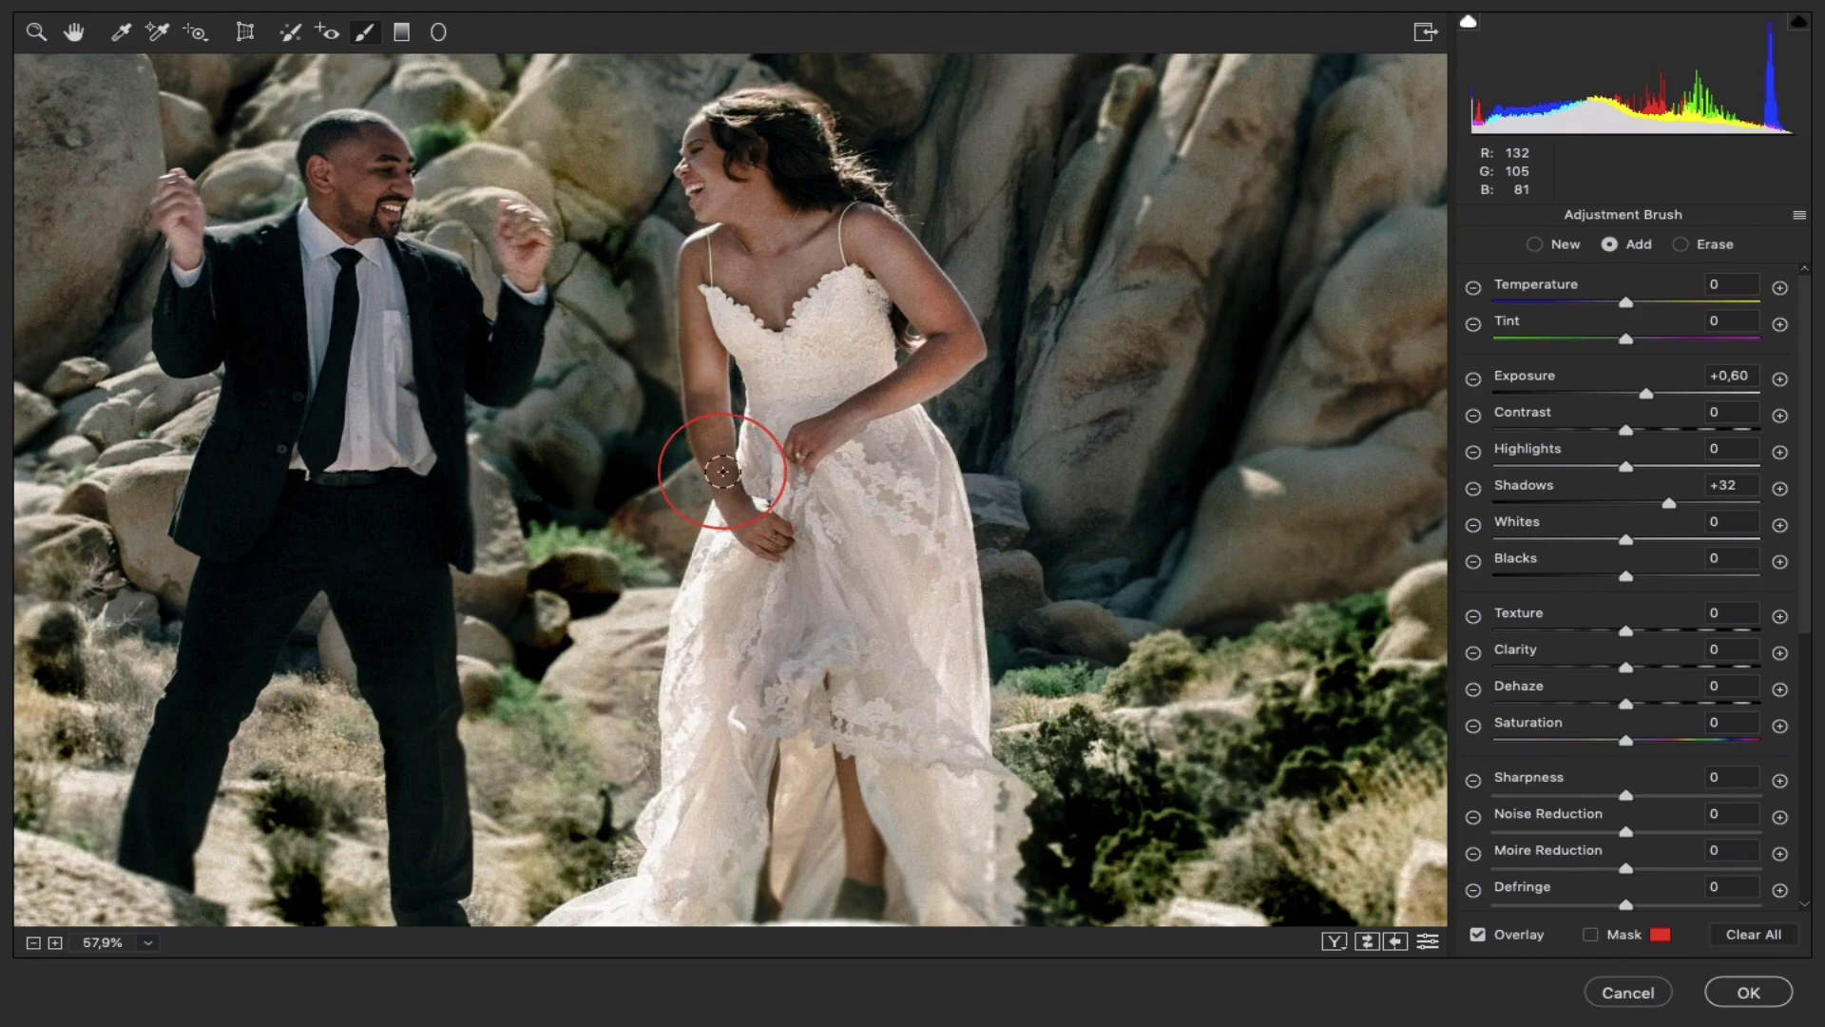
{"action": "left_click_drag", "start_coordinate": [723, 470], "coordinate": [727, 397]}
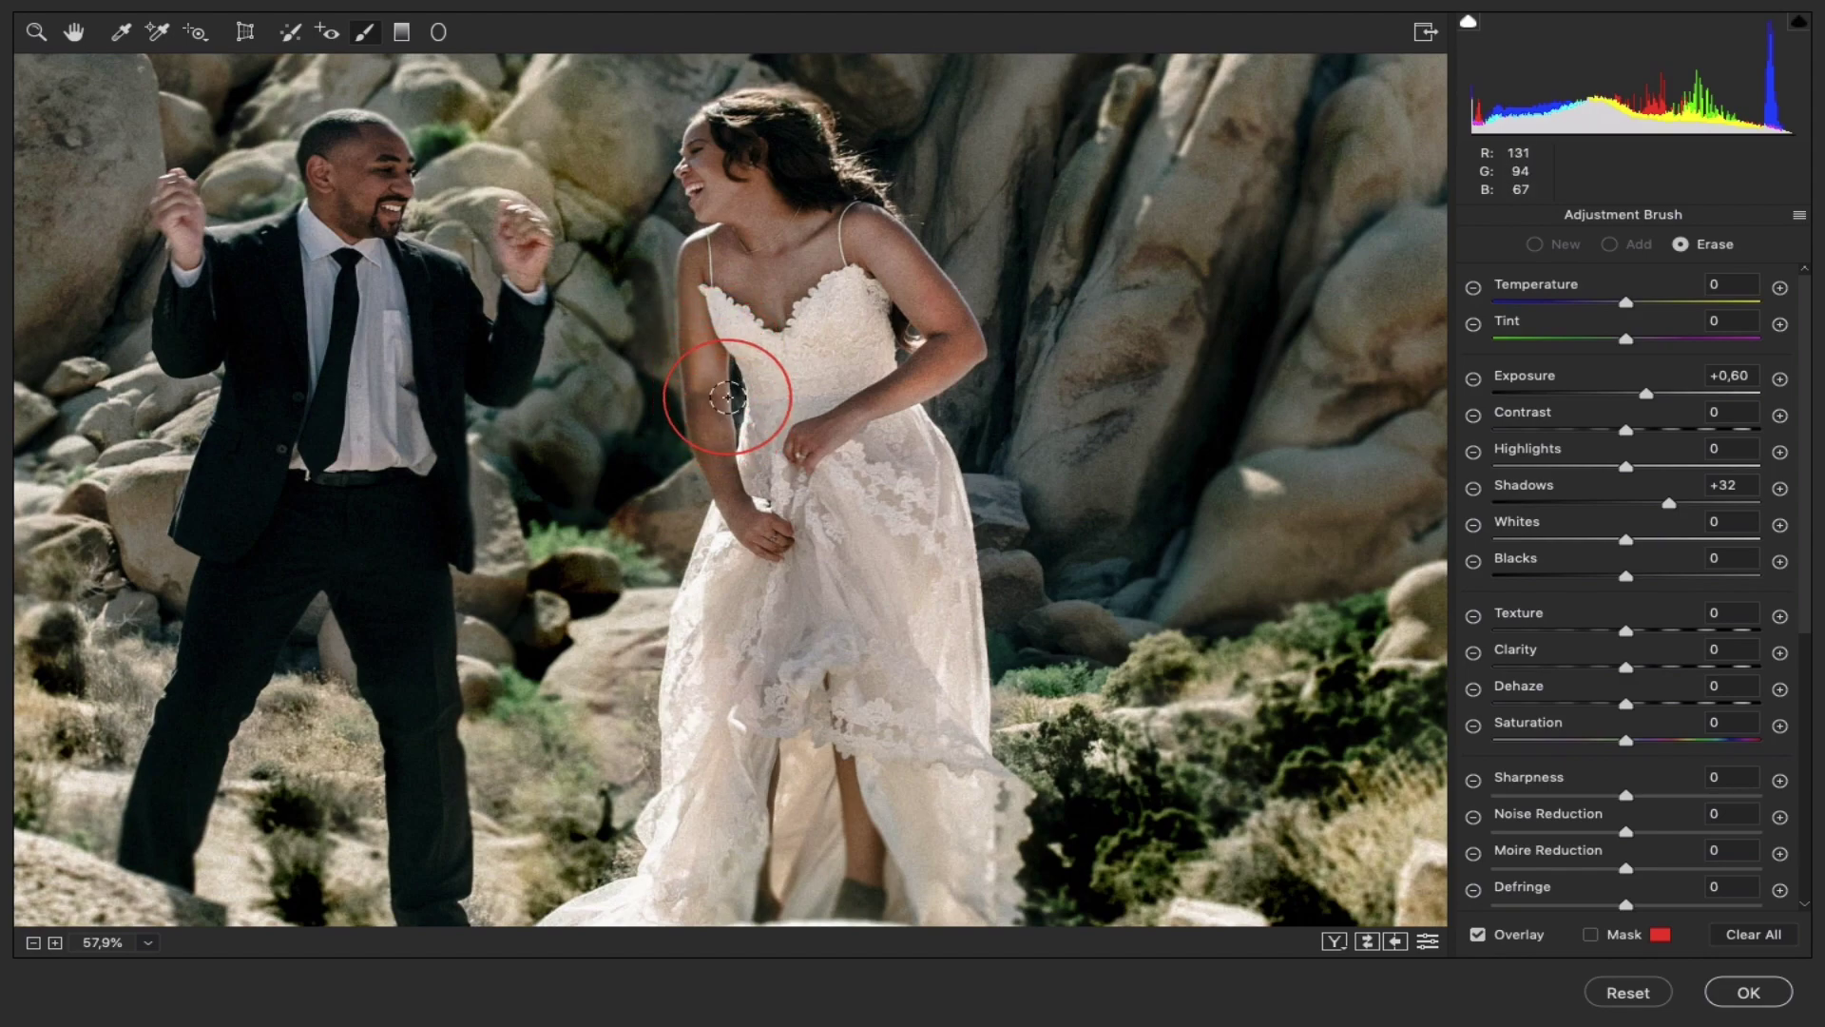
{"action": "left_click", "coordinate": [832, 654]}
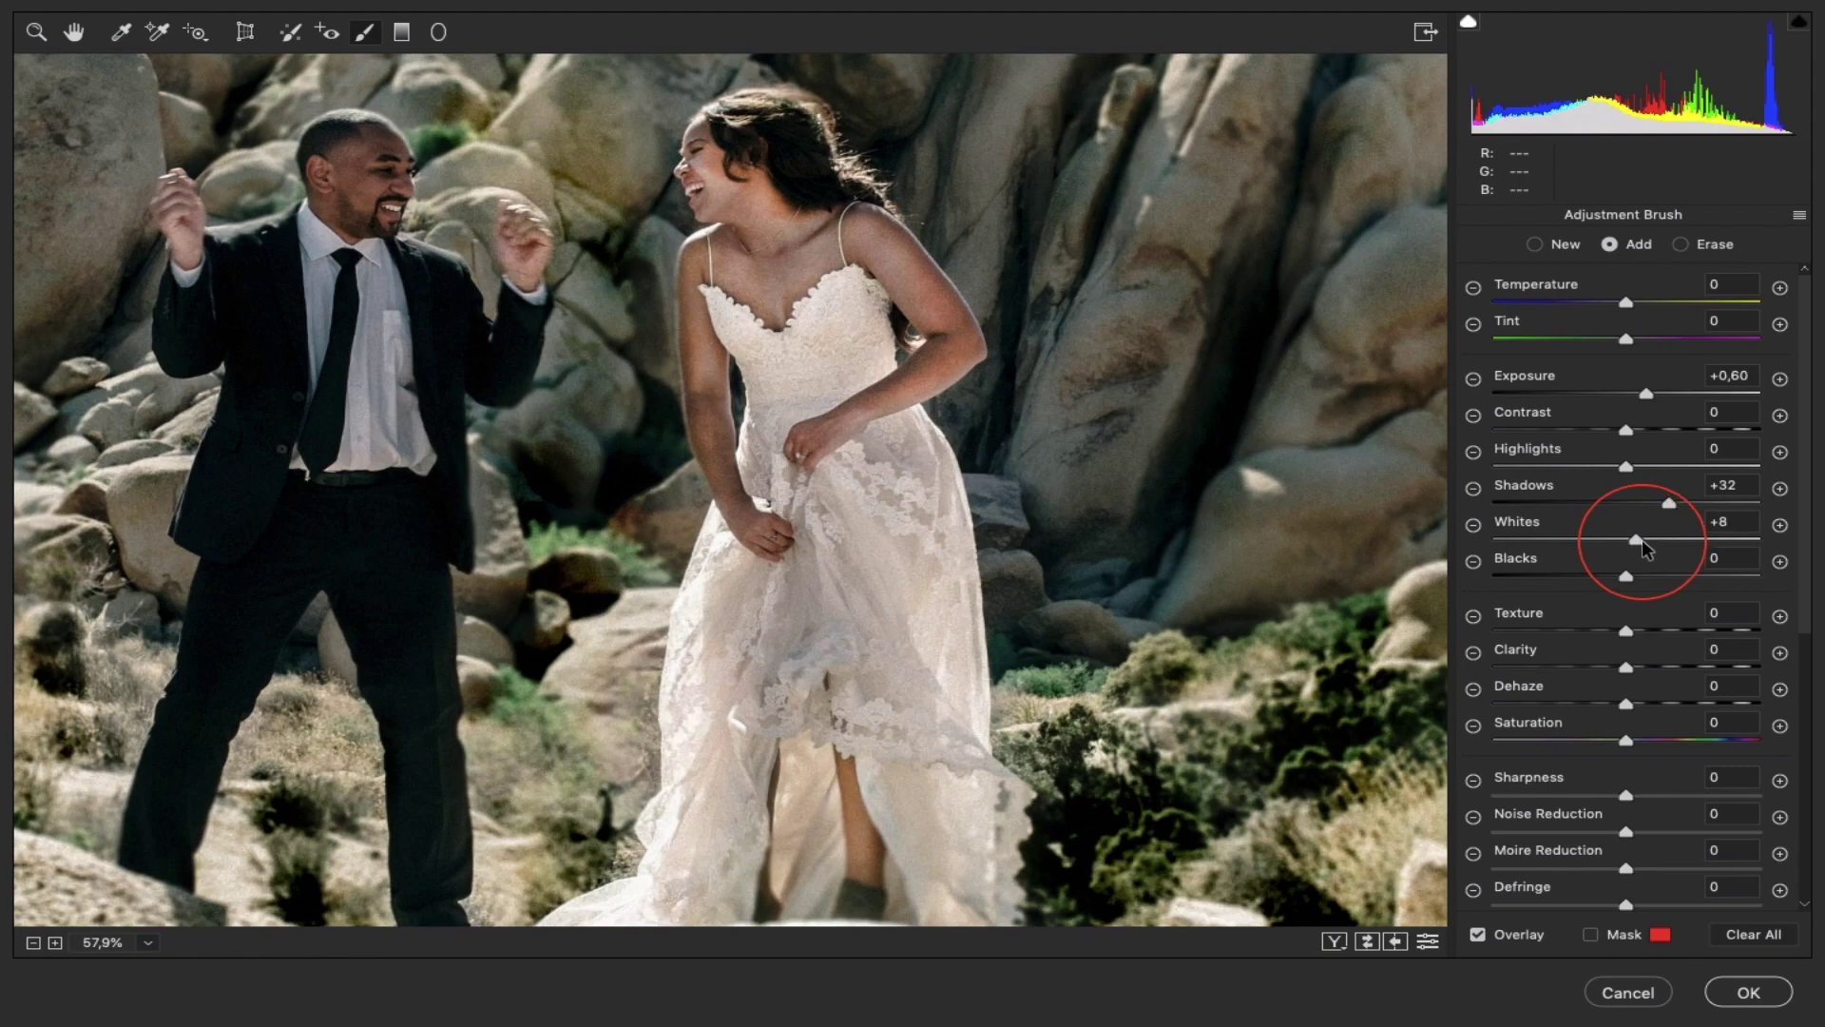
- Brush Exposure +0.70, Shadows +35, Whites +12 over the groom's shirt and face
{"action": "mouse_move", "coordinate": [1641, 539]}
{"action": "left_mouse_down"}
{"action": "mouse_move", "coordinate": [1673, 502]}
{"action": "mouse_move", "coordinate": [1657, 468]}
{"action": "mouse_move", "coordinate": [1622, 468]}
{"action": "mouse_move", "coordinate": [1637, 466]}
{"action": "left_mouse_up"}
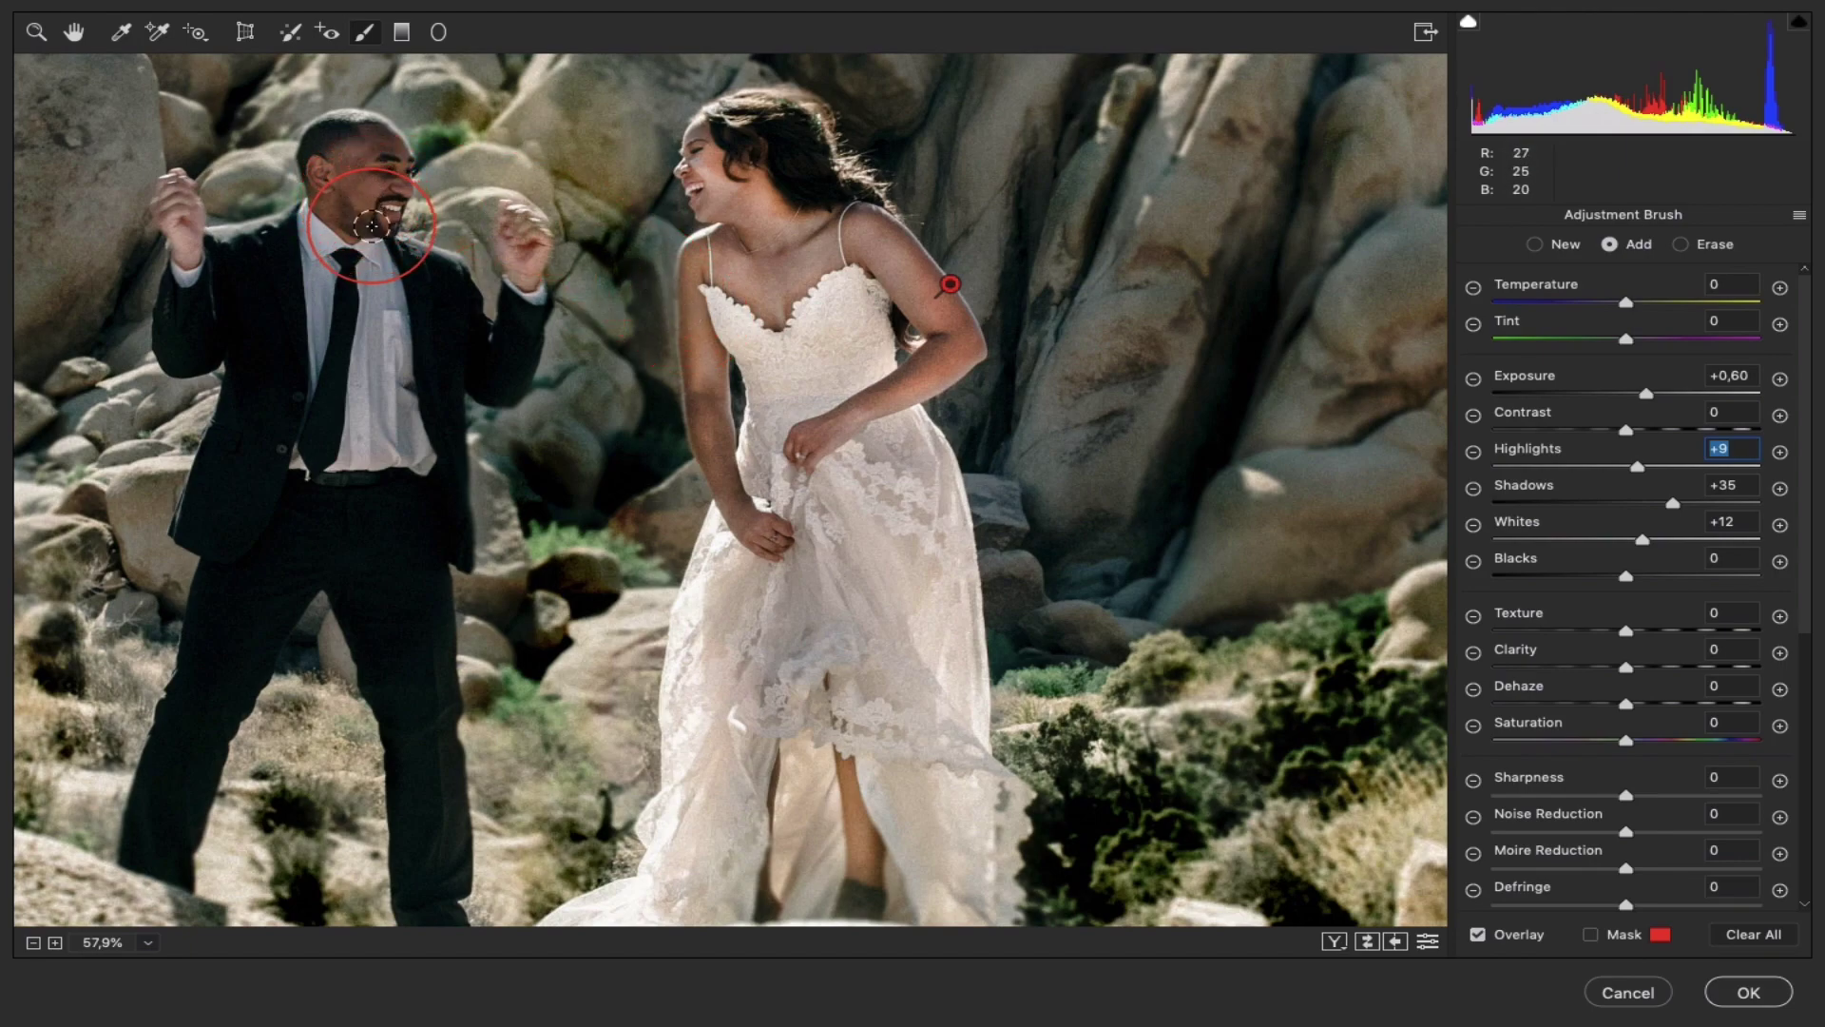
{"action": "left_click_drag", "start_coordinate": [371, 207], "coordinate": [612, 311]}
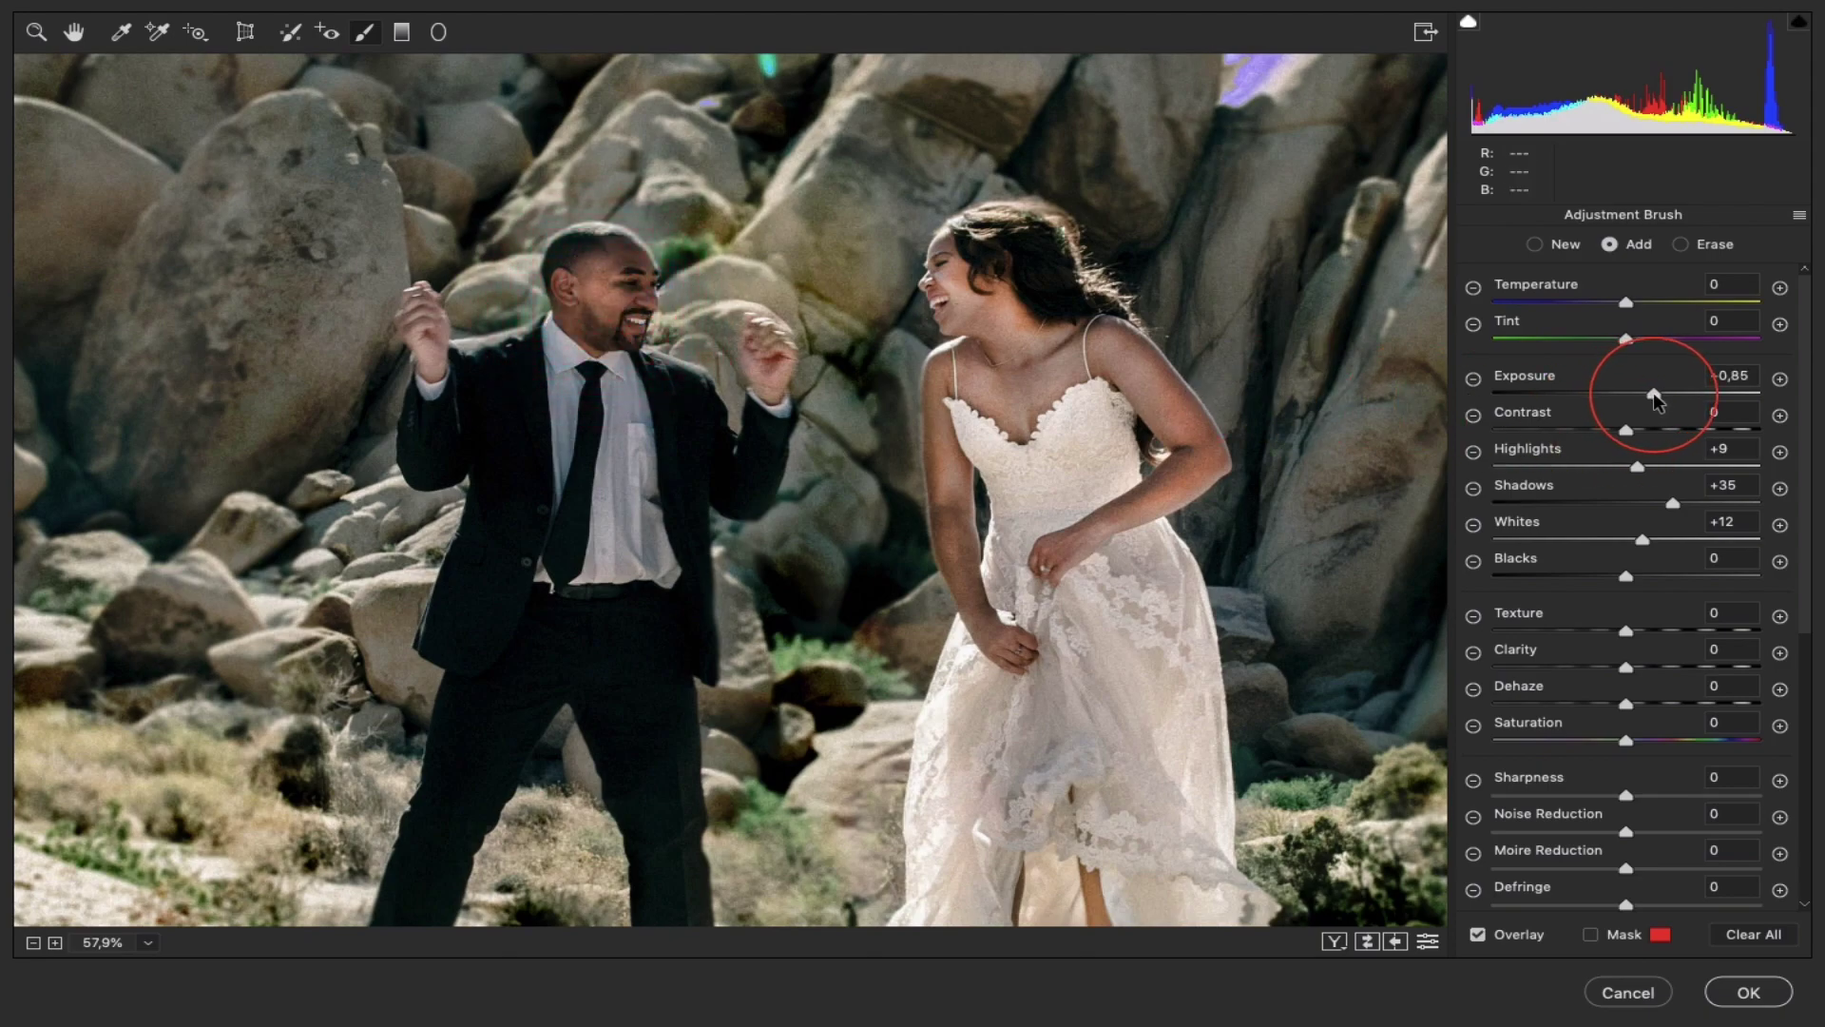
{"action": "left_click", "coordinate": [1651, 394]}
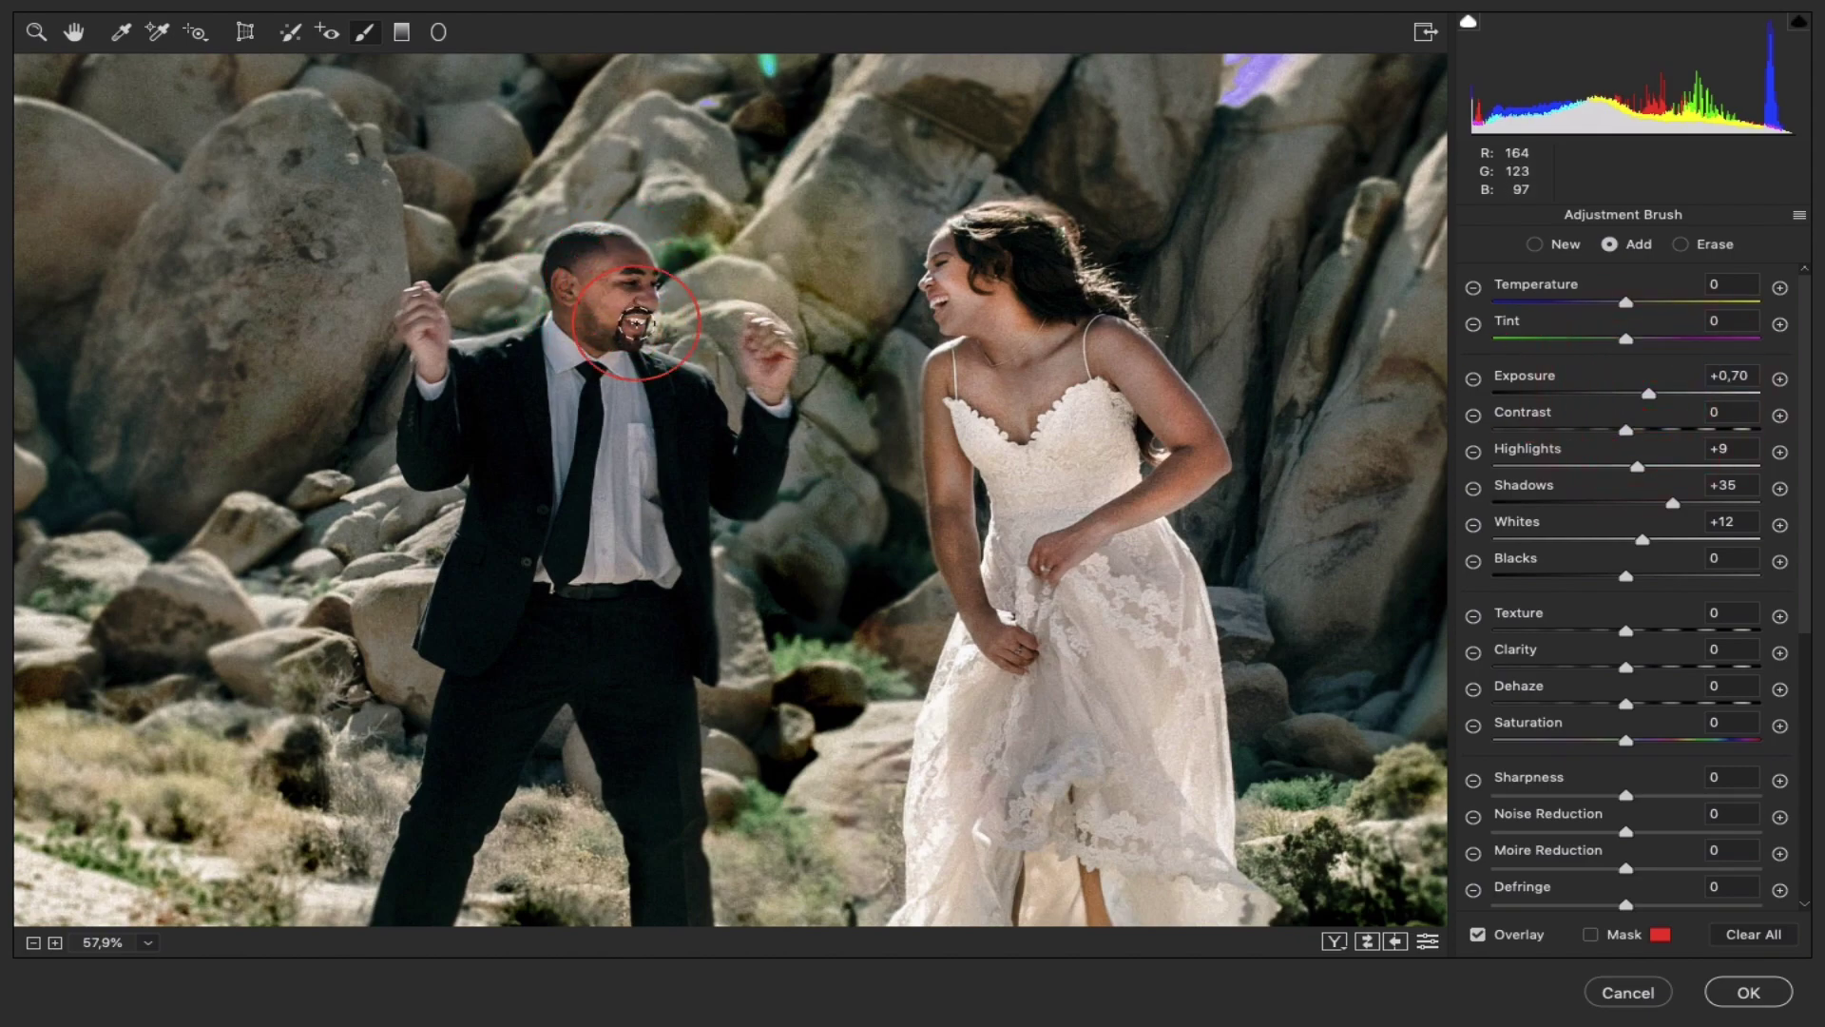
{"action": "scroll", "coordinate": [558, 652], "scroll_direction": "down", "scroll_amount": 3}
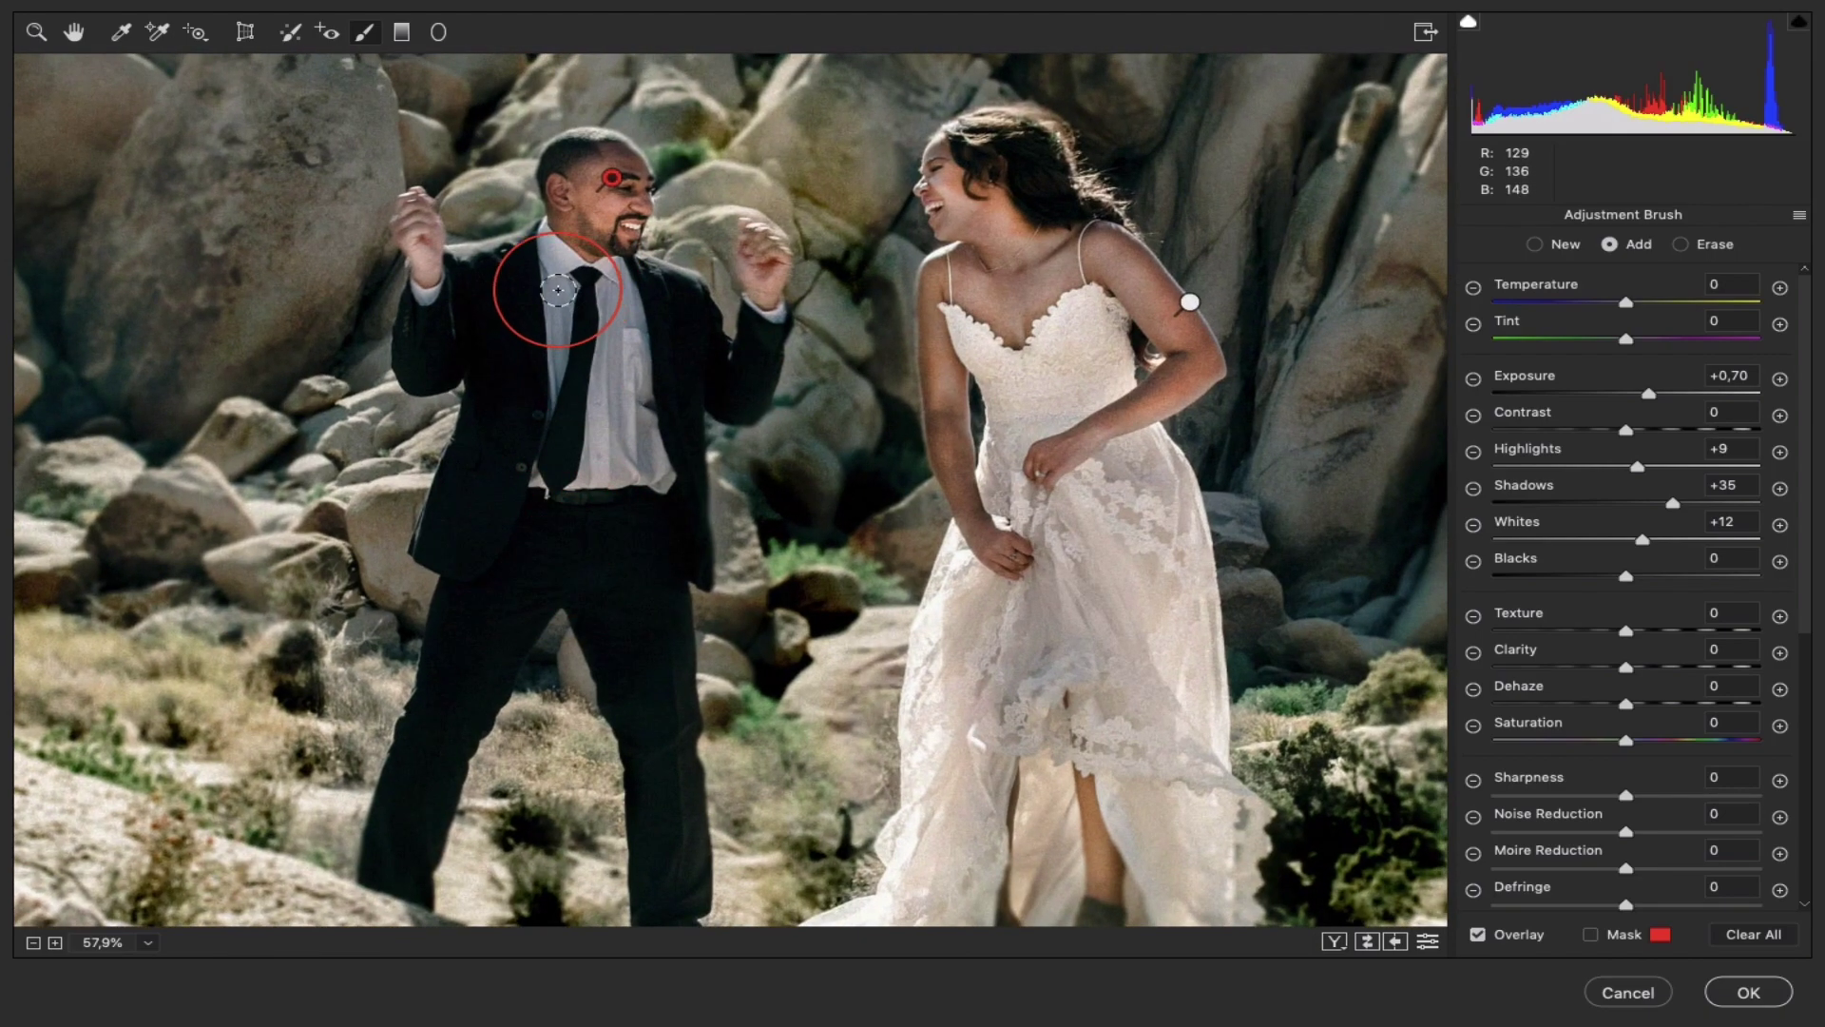
{"action": "left_click", "coordinate": [552, 379]}
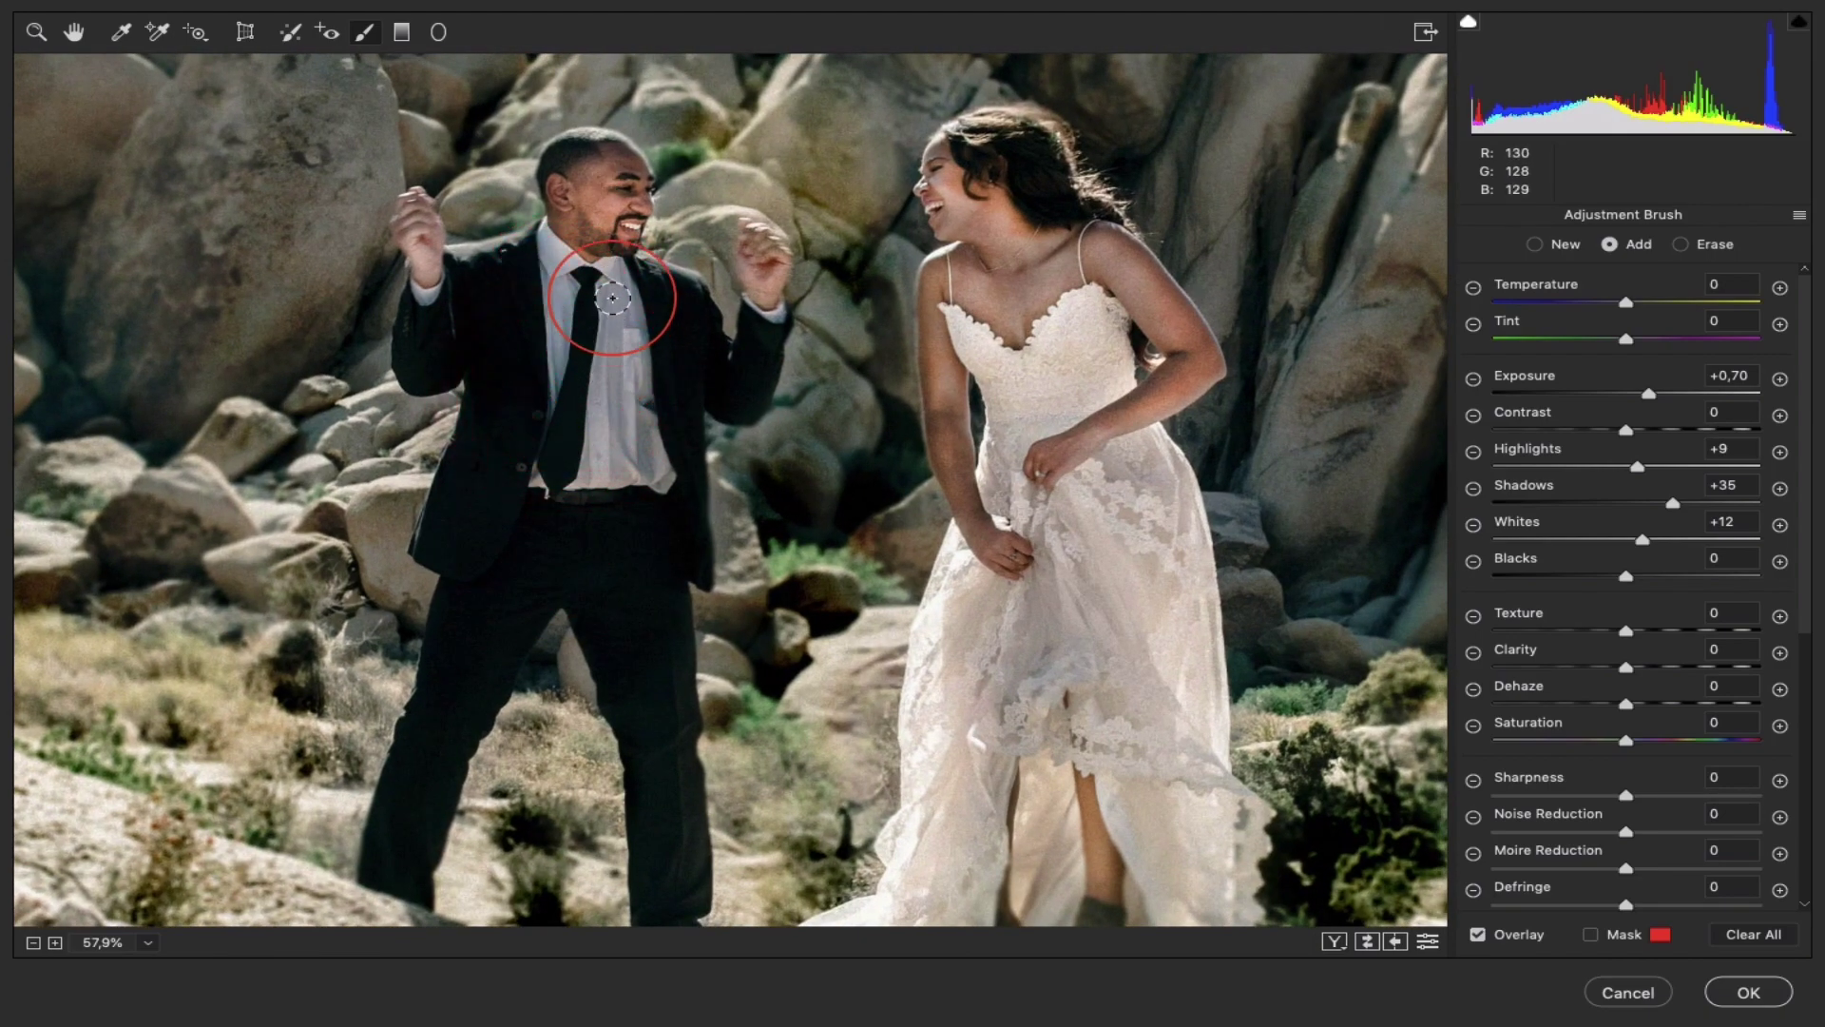
{"action": "mouse_move", "coordinate": [631, 309]}
{"action": "left_mouse_down"}
{"action": "mouse_move", "coordinate": [599, 419]}
{"action": "mouse_move", "coordinate": [538, 387]}
{"action": "mouse_move", "coordinate": [602, 489]}
{"action": "mouse_move", "coordinate": [642, 341]}
{"action": "mouse_move", "coordinate": [529, 225]}
{"action": "left_mouse_up"}
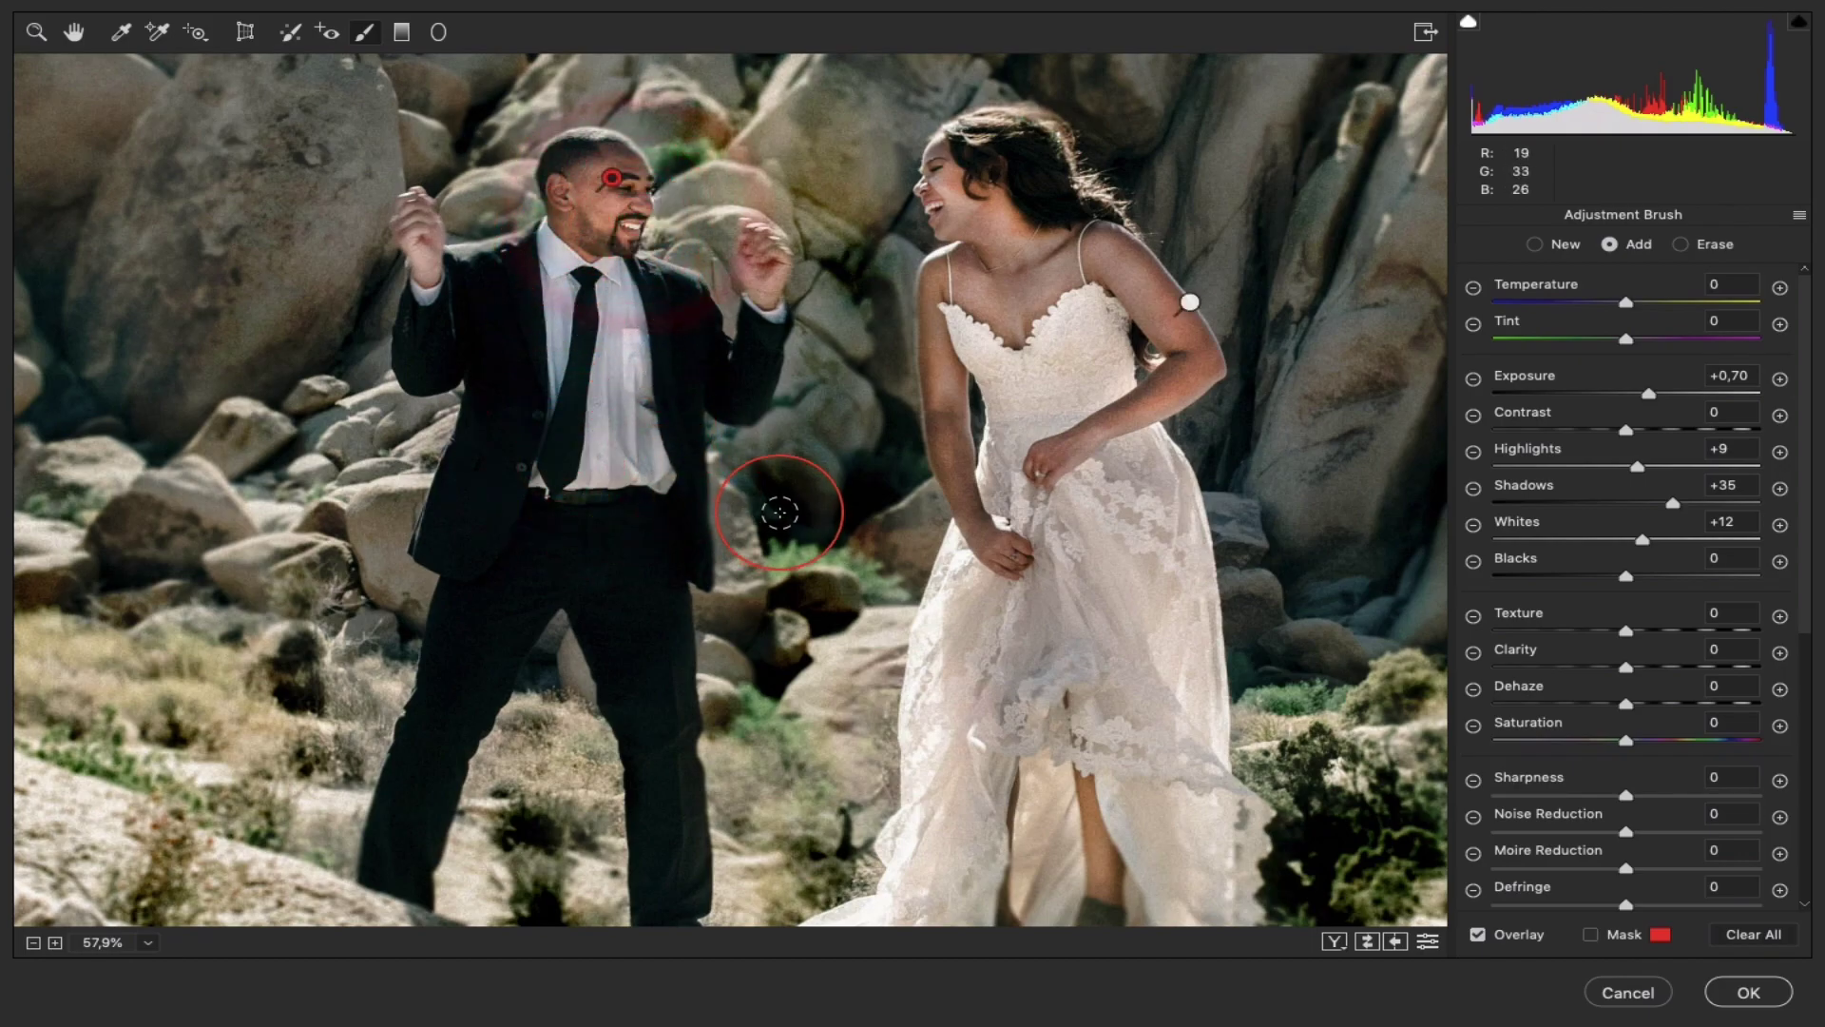
{"action": "key", "text": "z"}
{"action": "left_click_drag", "start_coordinate": [774, 509], "coordinate": [749, 516]}
{"action": "left_click", "coordinate": [750, 516], "text": "alt"}
- Compare before/after, then apply the Camera Raw Filter as a smart filter on Layer 1
{"action": "left_click", "coordinate": [747, 520], "text": "alt"}
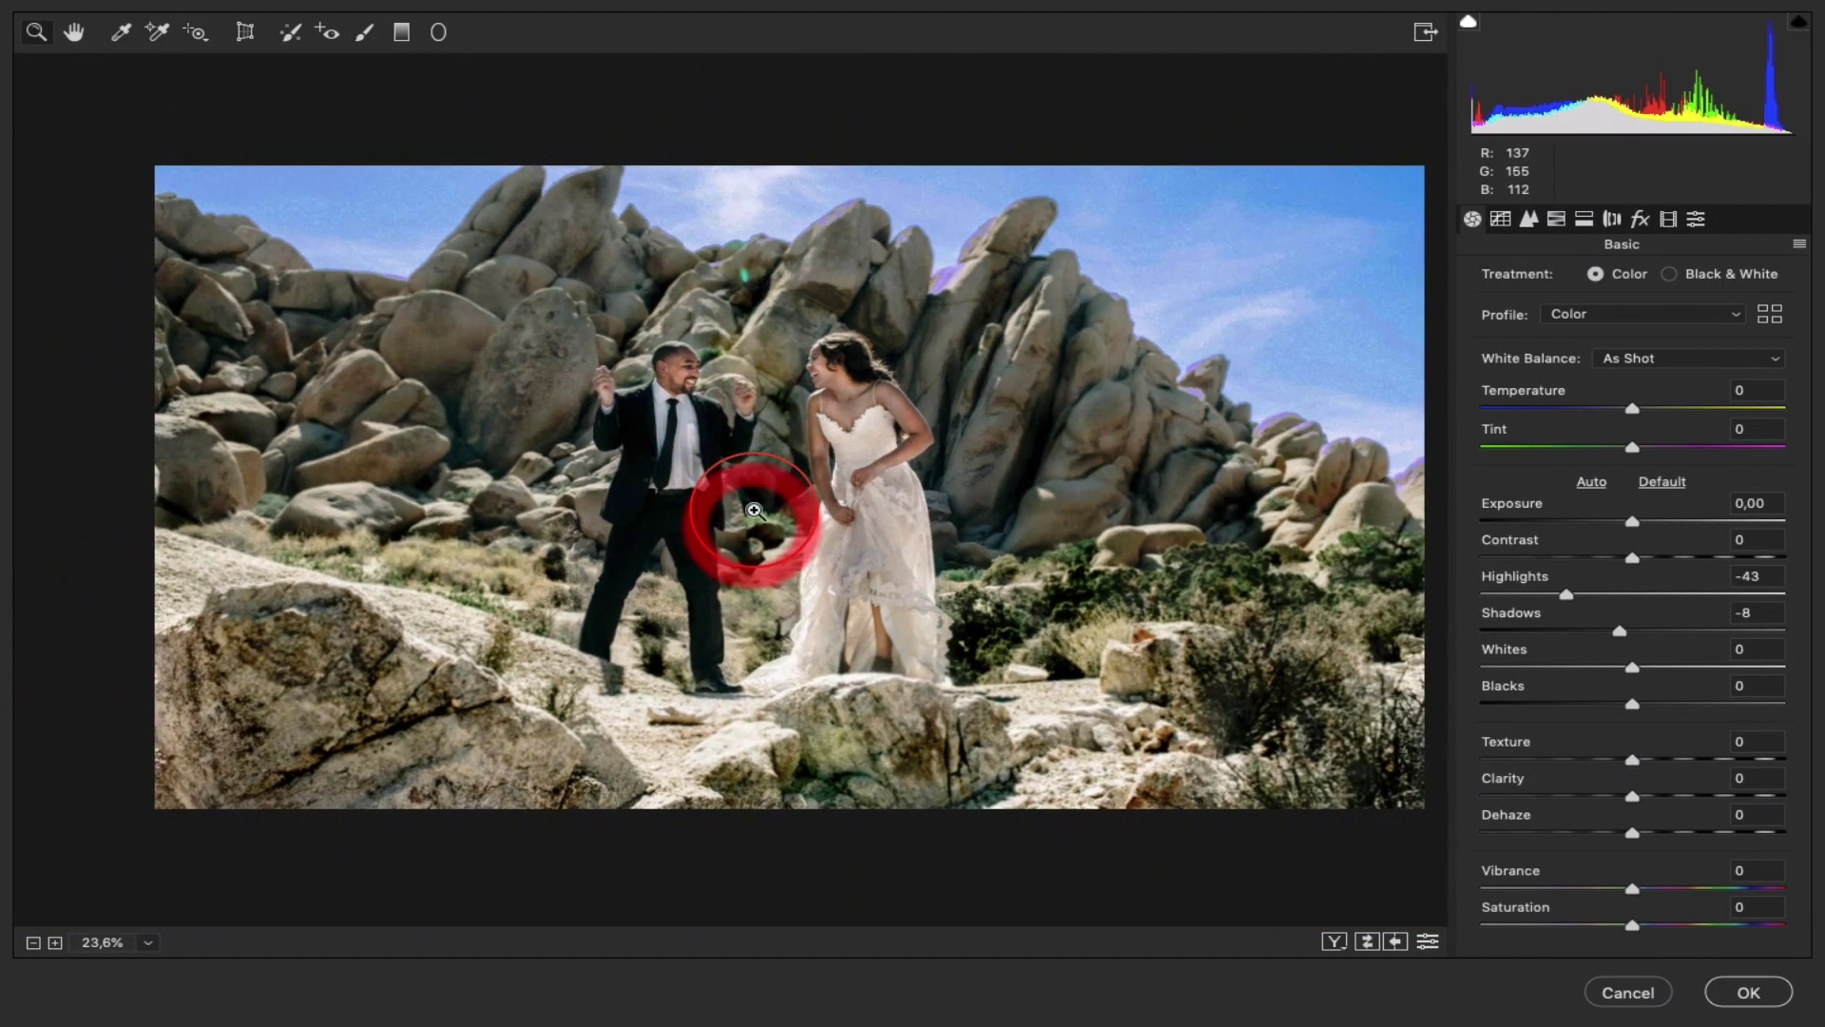
{"action": "left_click", "coordinate": [1429, 942]}
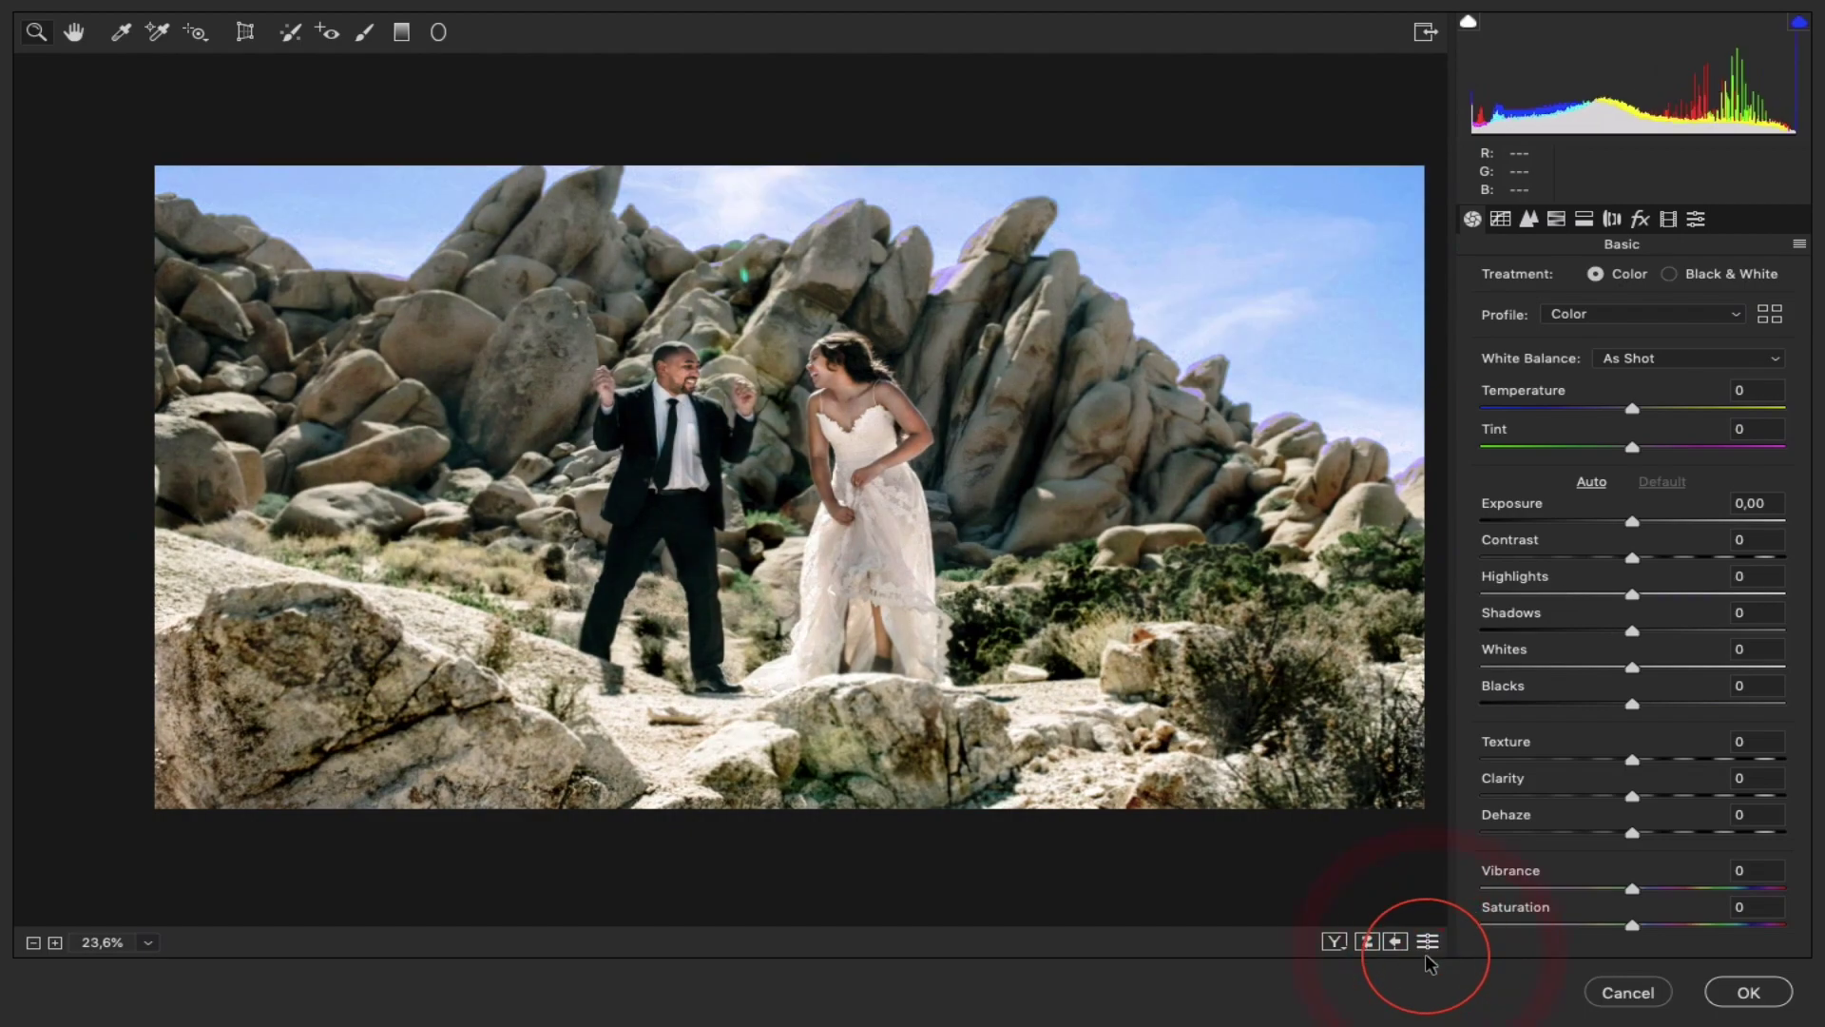
{"action": "left_click", "coordinate": [1422, 949]}
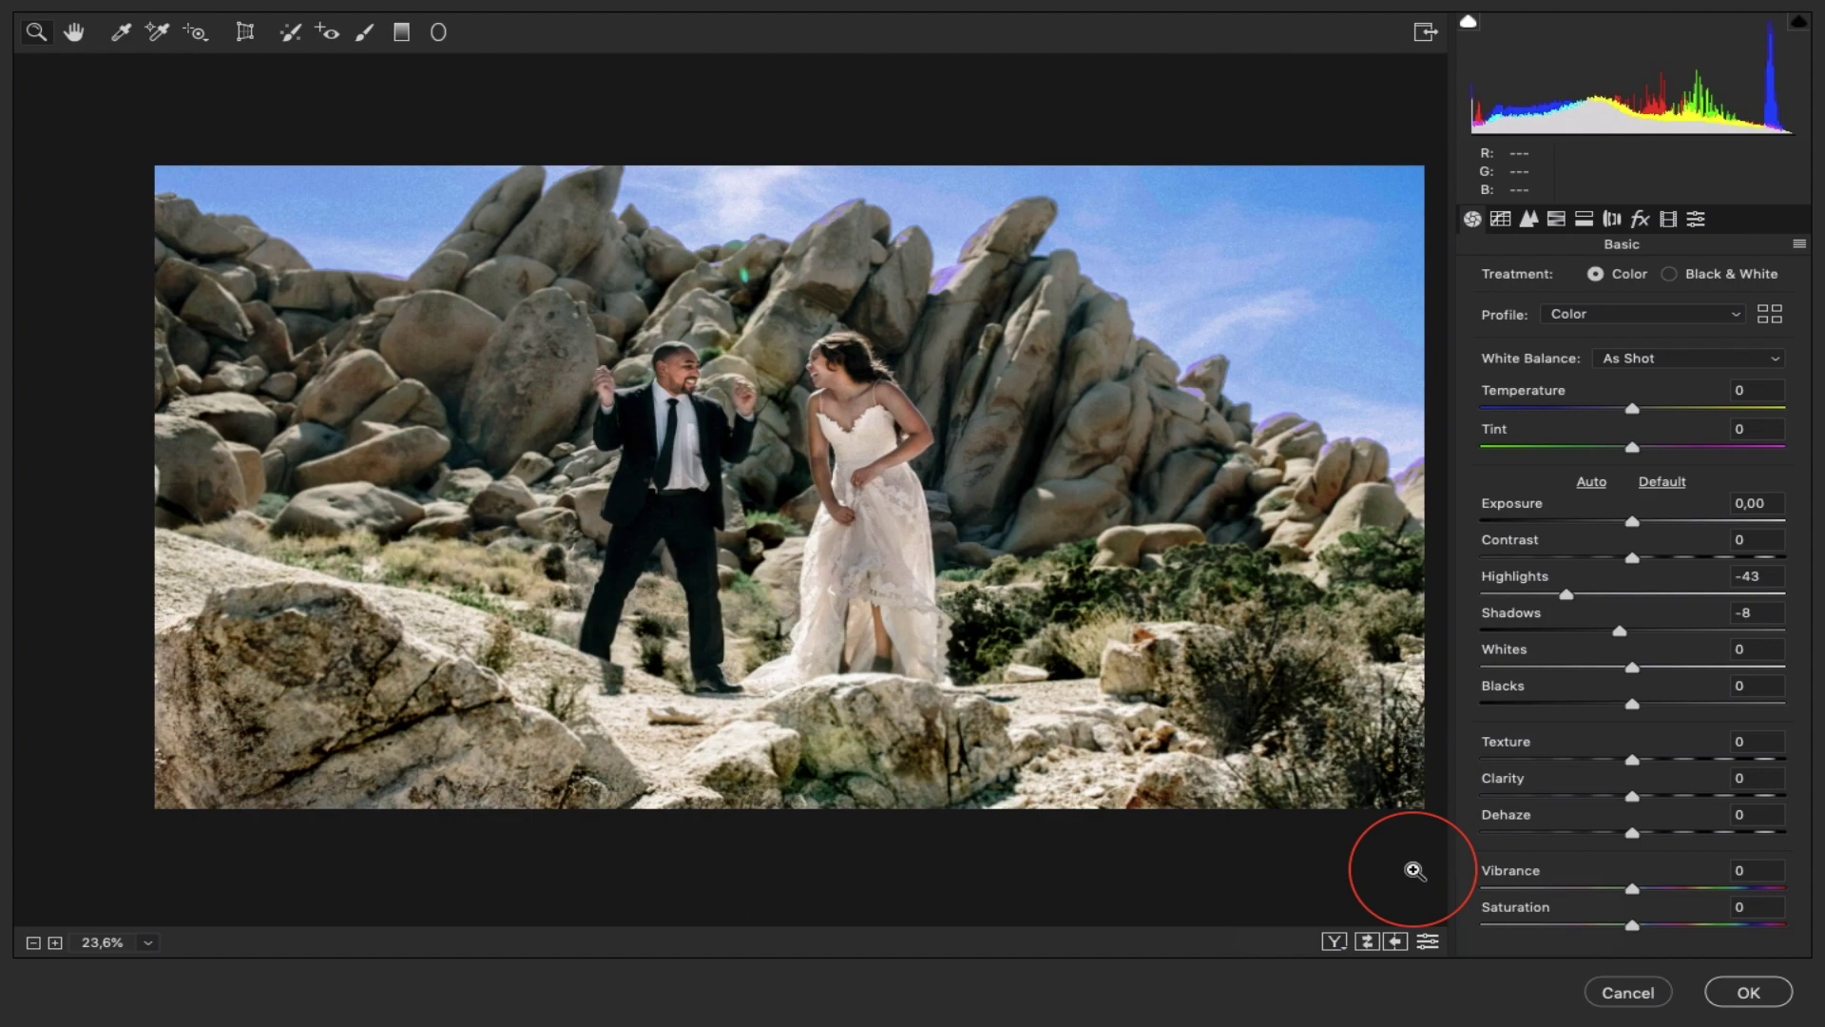
{"action": "left_click", "coordinate": [1748, 992]}
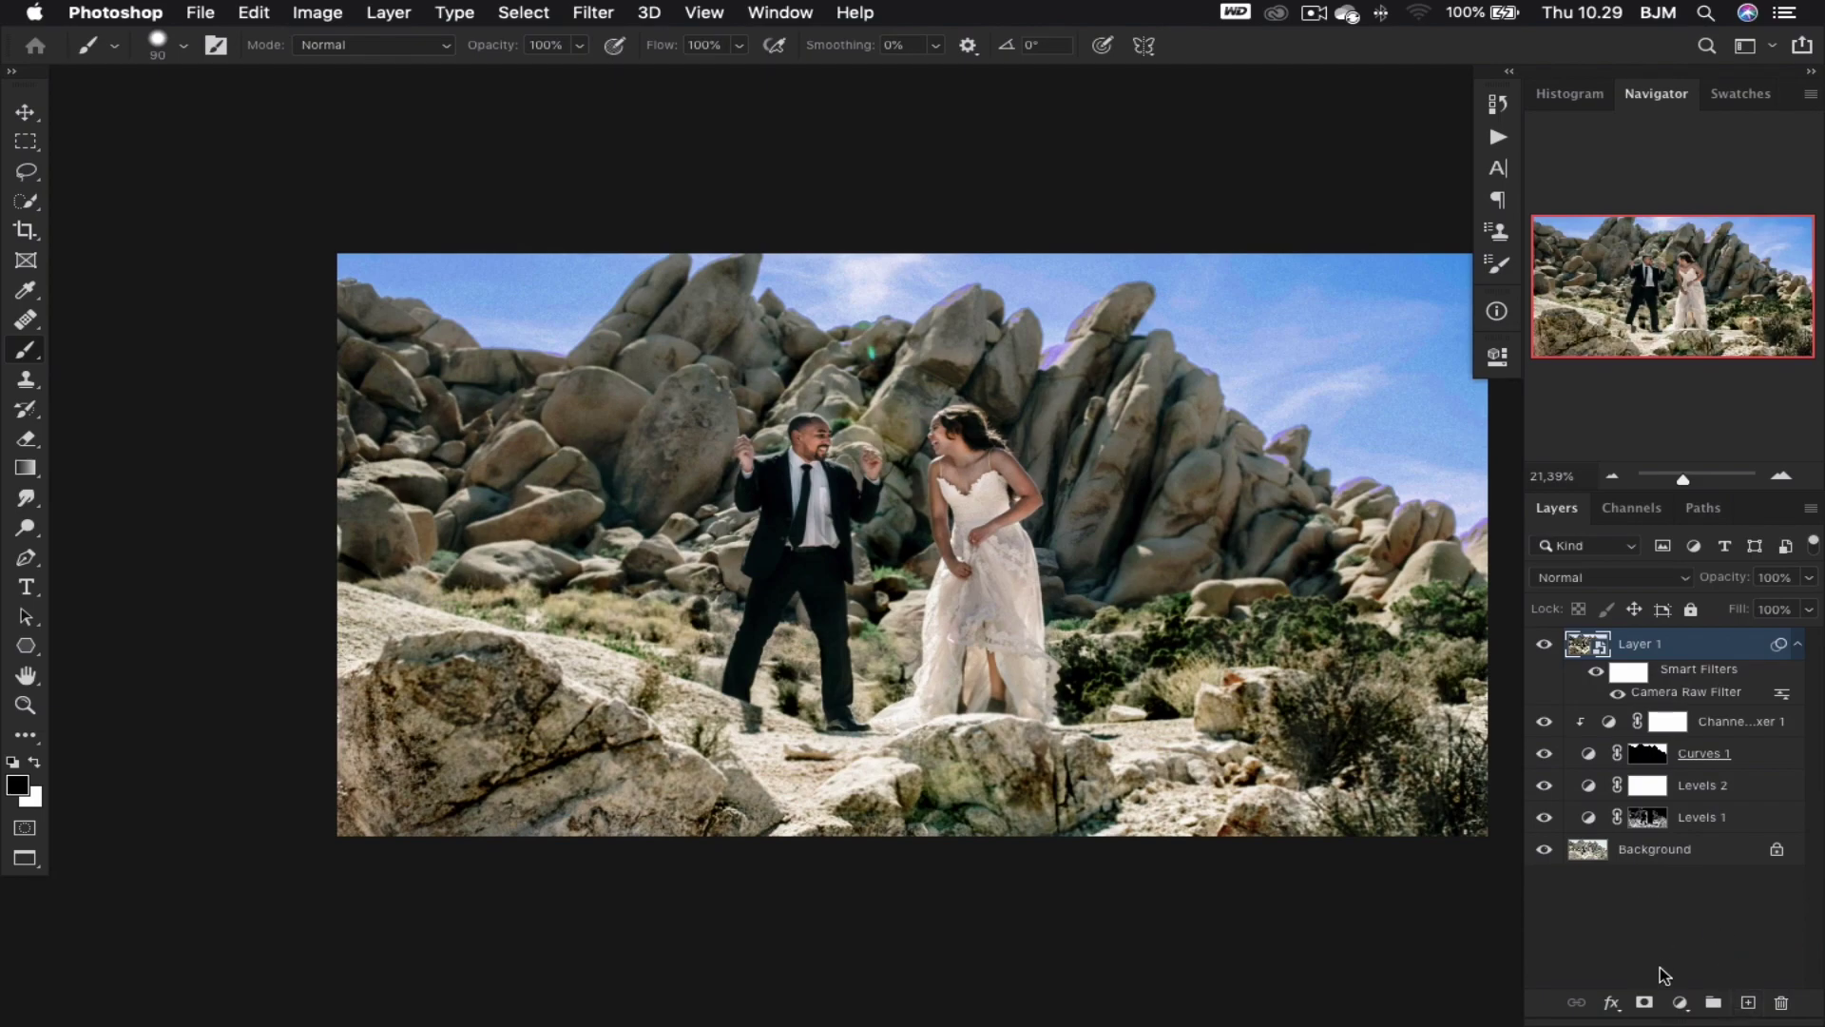
{"action": "left_click", "coordinate": [1545, 851], "text": "alt"}
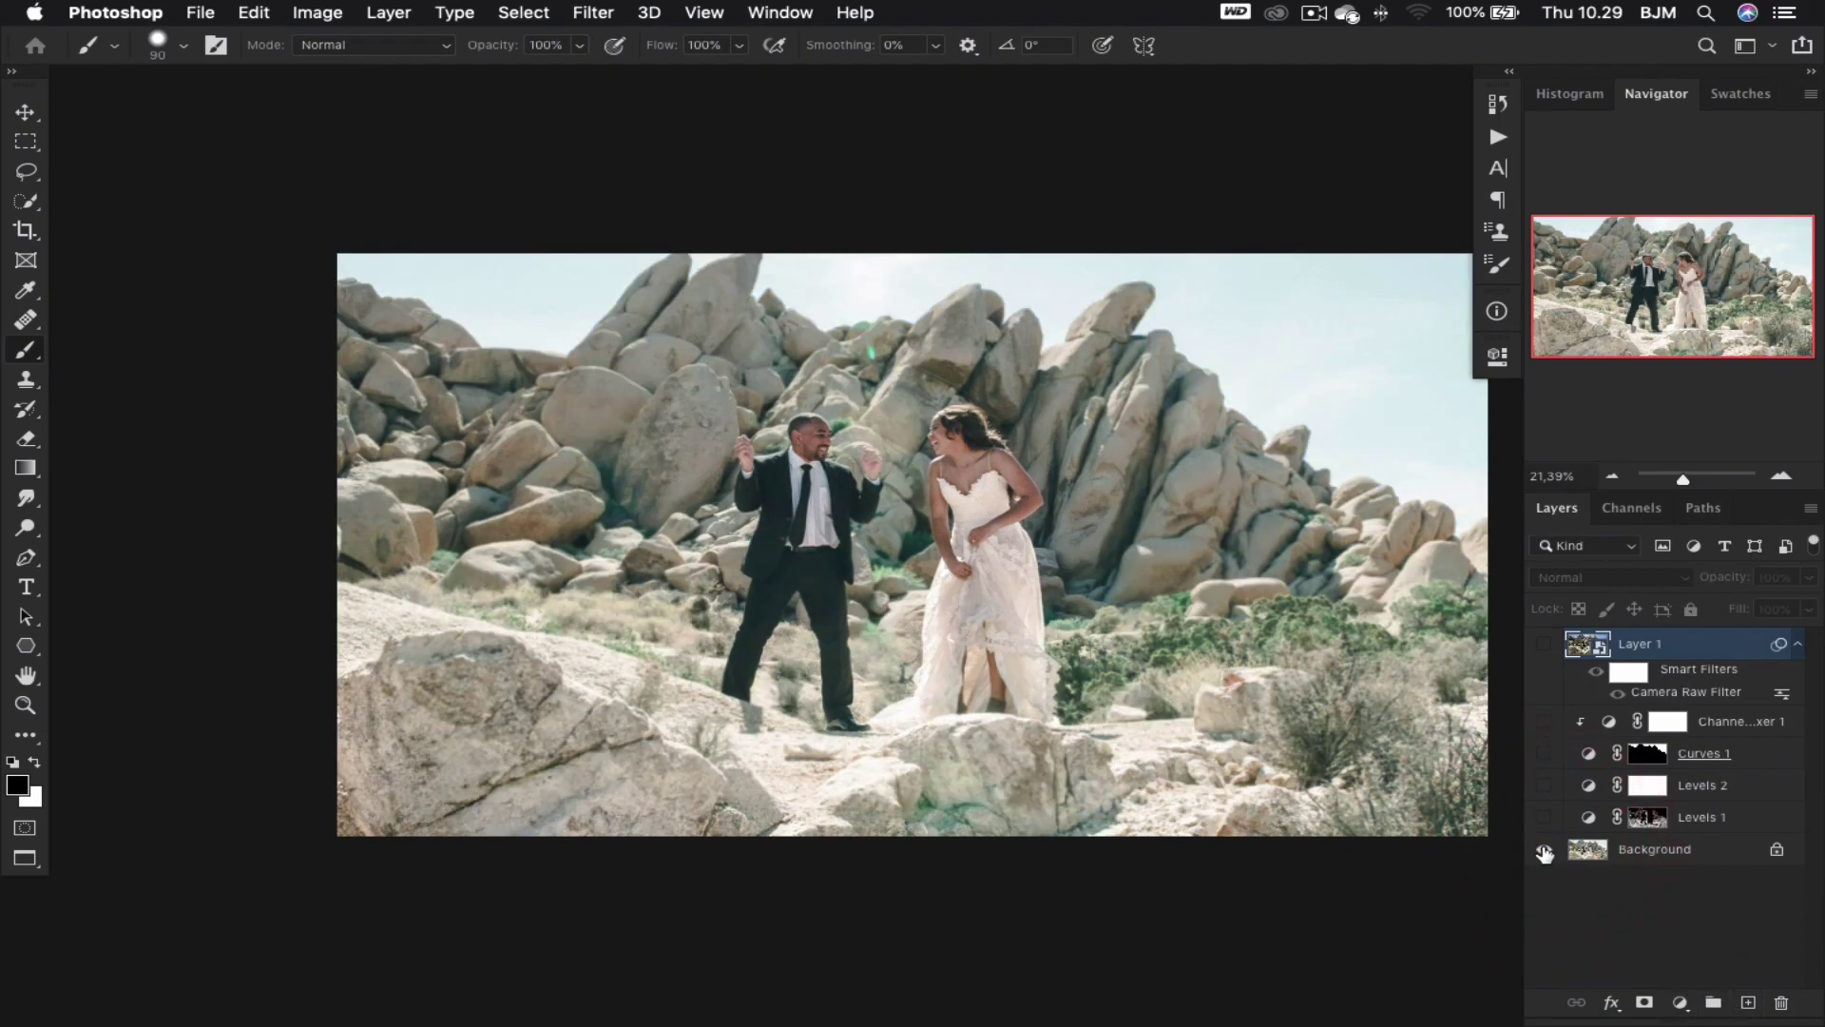
{"action": "left_click", "coordinate": [1545, 851], "text": "alt"}
{"action": "left_click", "coordinate": [1544, 850], "text": "alt"}
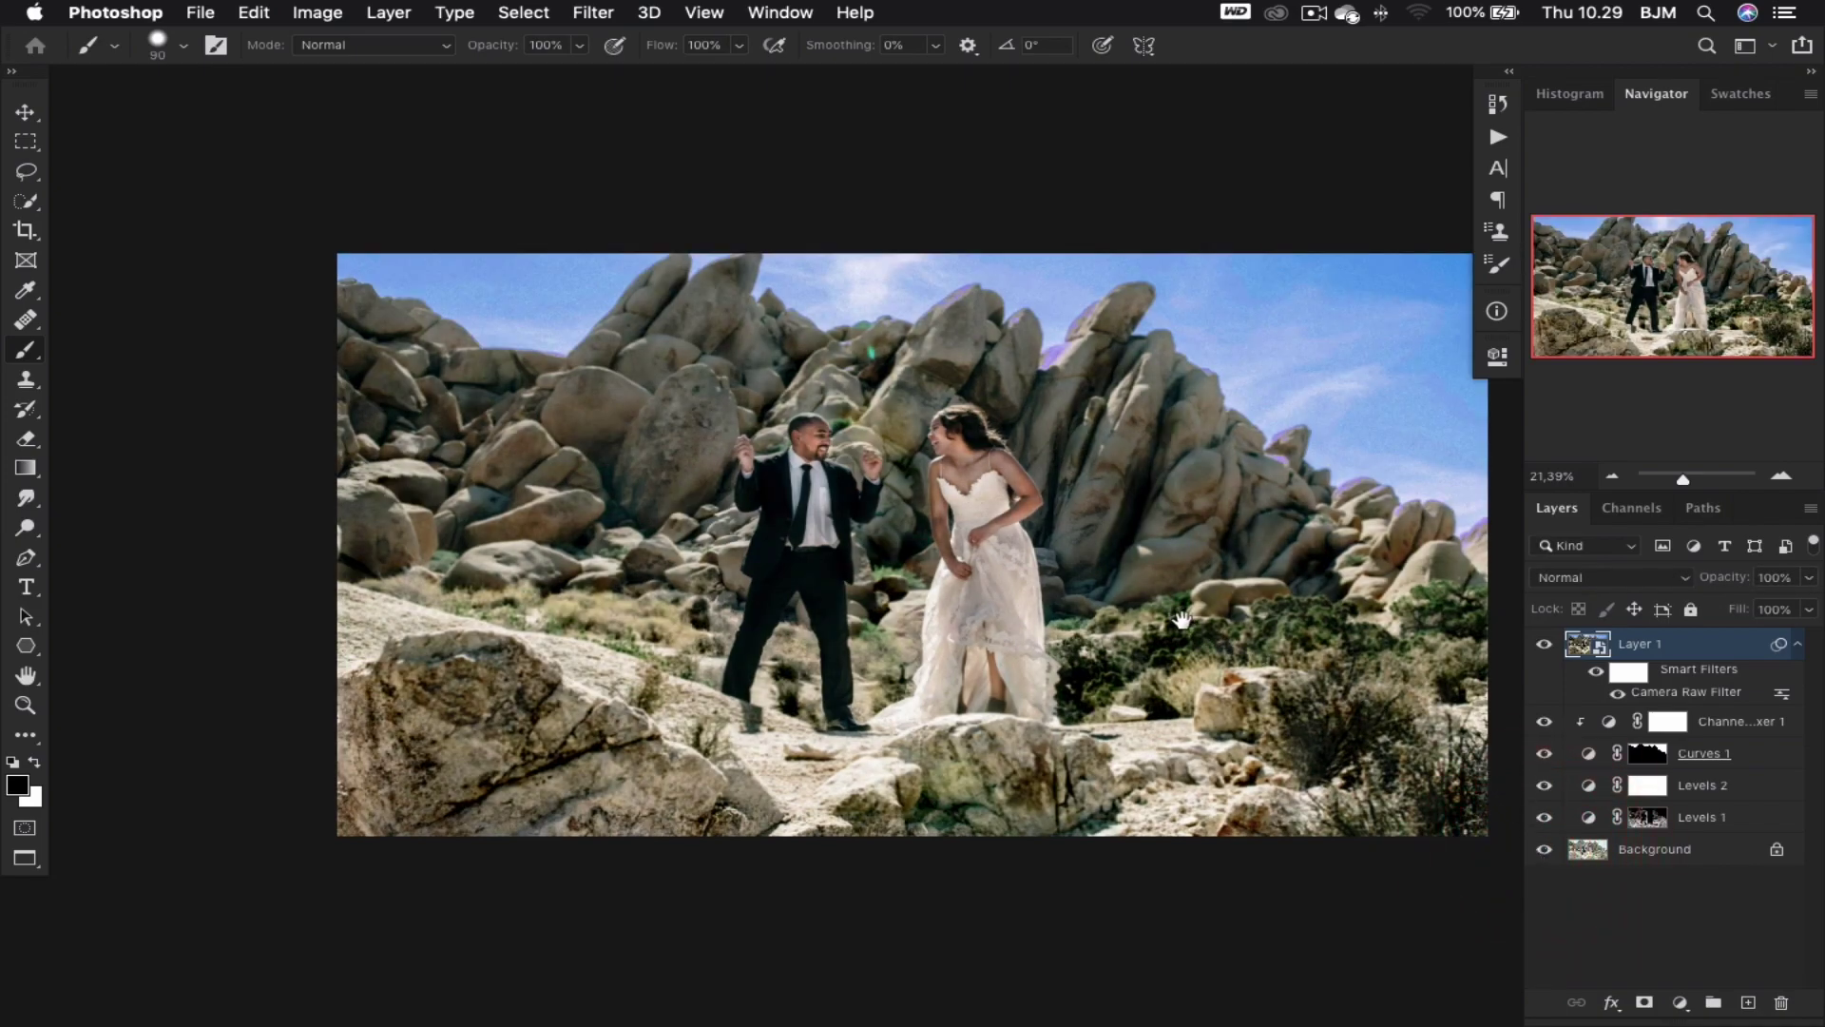
{"action": "left_click_drag", "start_coordinate": [1181, 620], "coordinate": [1036, 578]}
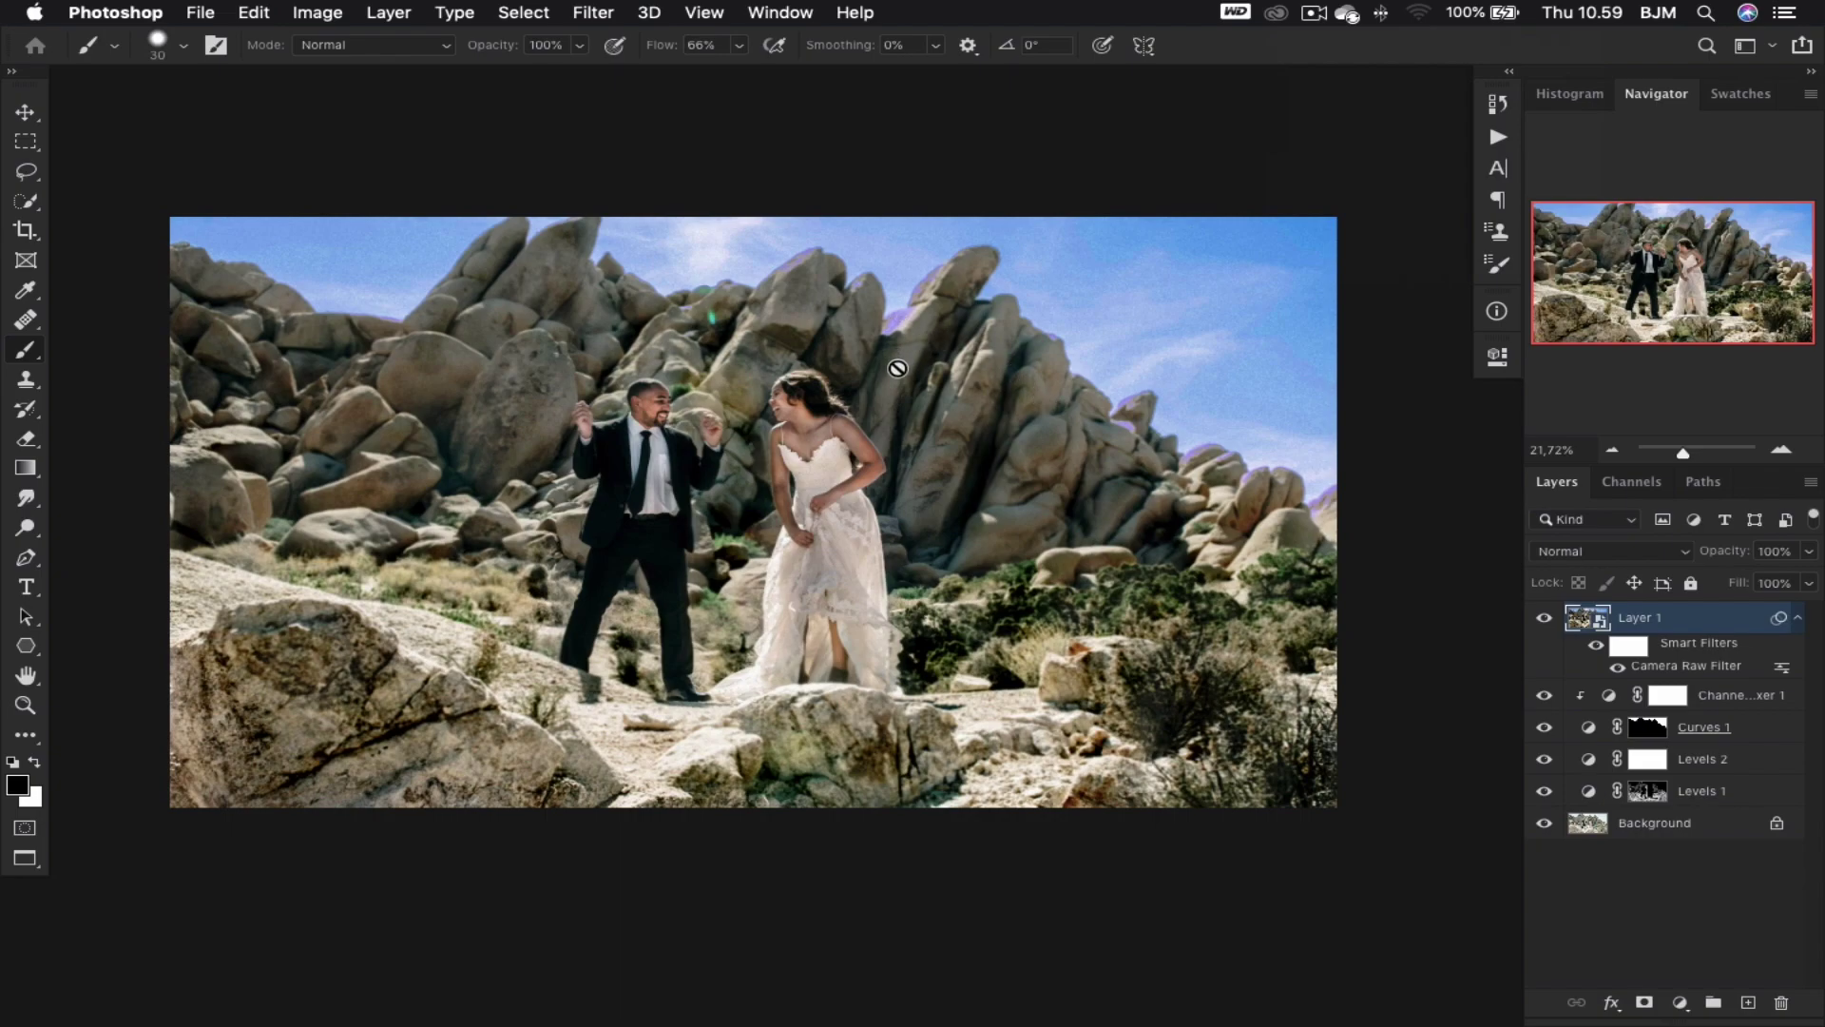
- Zoom in on the rocks, hide Layer 1, and make Curves 1 the active layer
{"action": "scroll", "coordinate": [898, 368], "scroll_direction": "up", "scroll_amount": 5}
{"action": "mouse_move", "coordinate": [978, 305]}
{"action": "left_mouse_down"}
{"action": "mouse_move", "coordinate": [919, 322]}
{"action": "mouse_move", "coordinate": [926, 389]}
{"action": "left_mouse_up"}
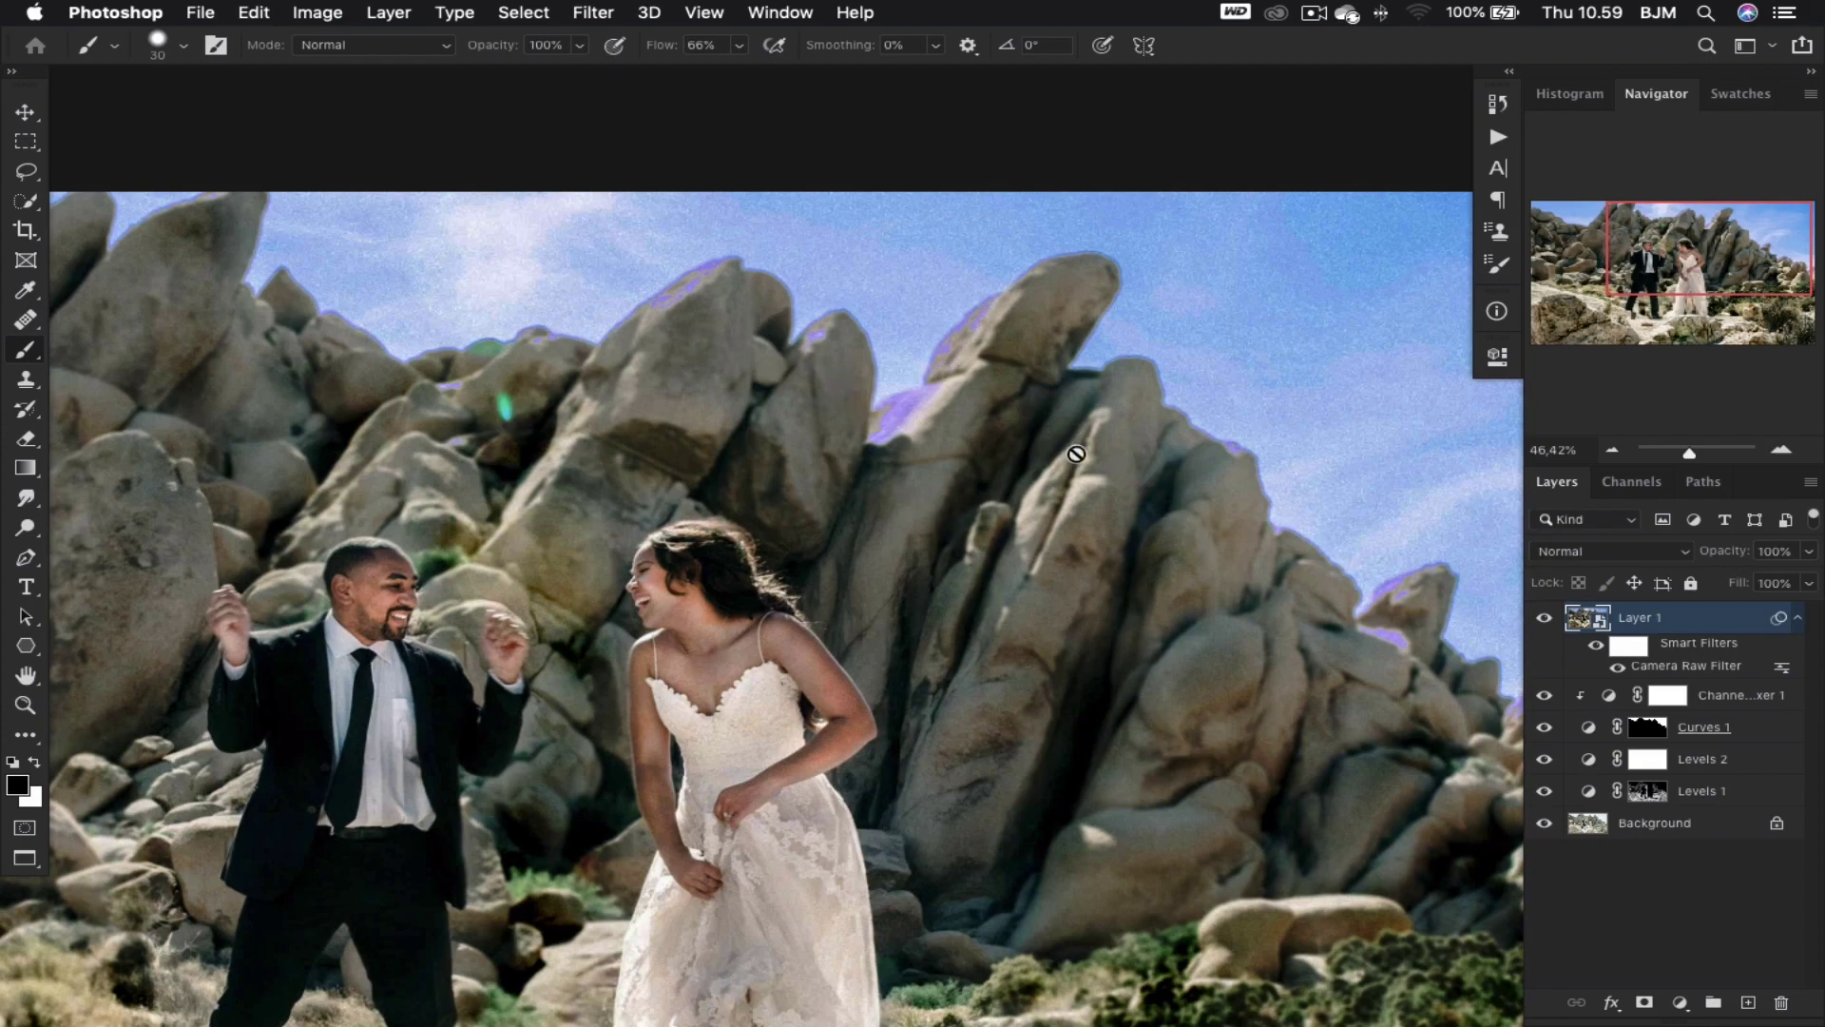
{"action": "left_click", "coordinate": [1544, 619]}
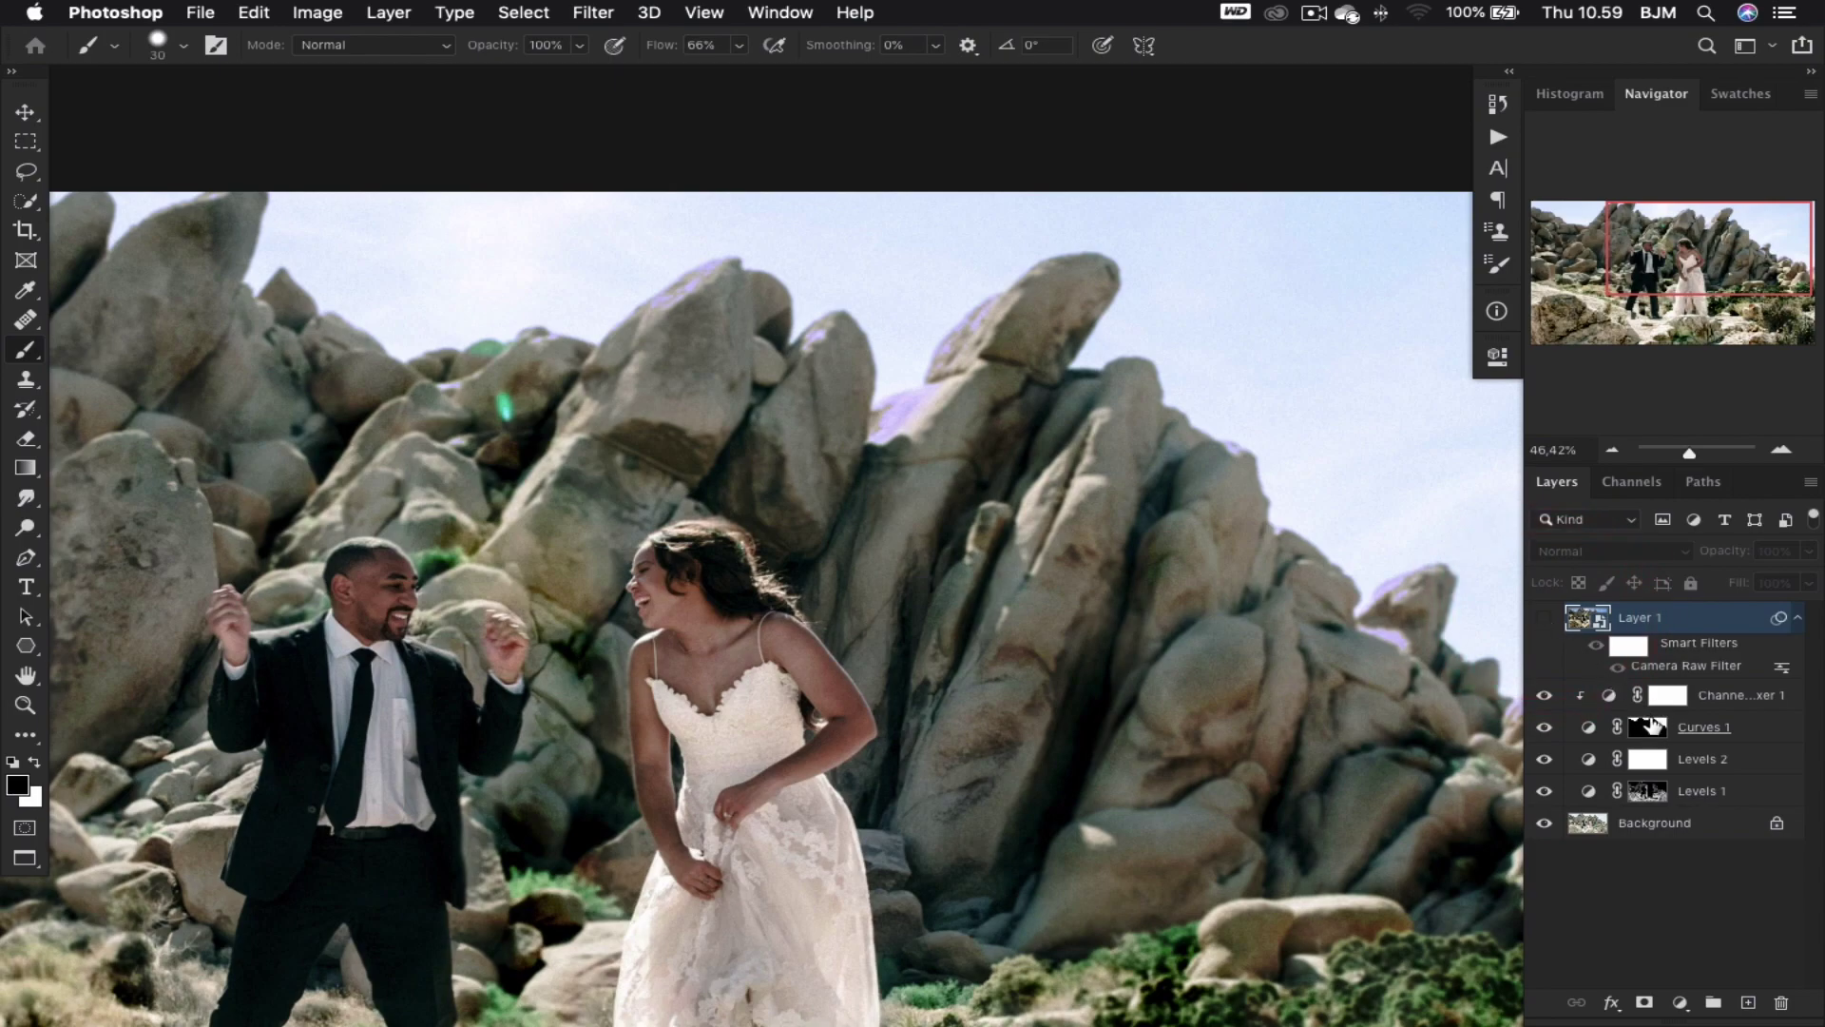
{"action": "left_click", "coordinate": [1649, 728]}
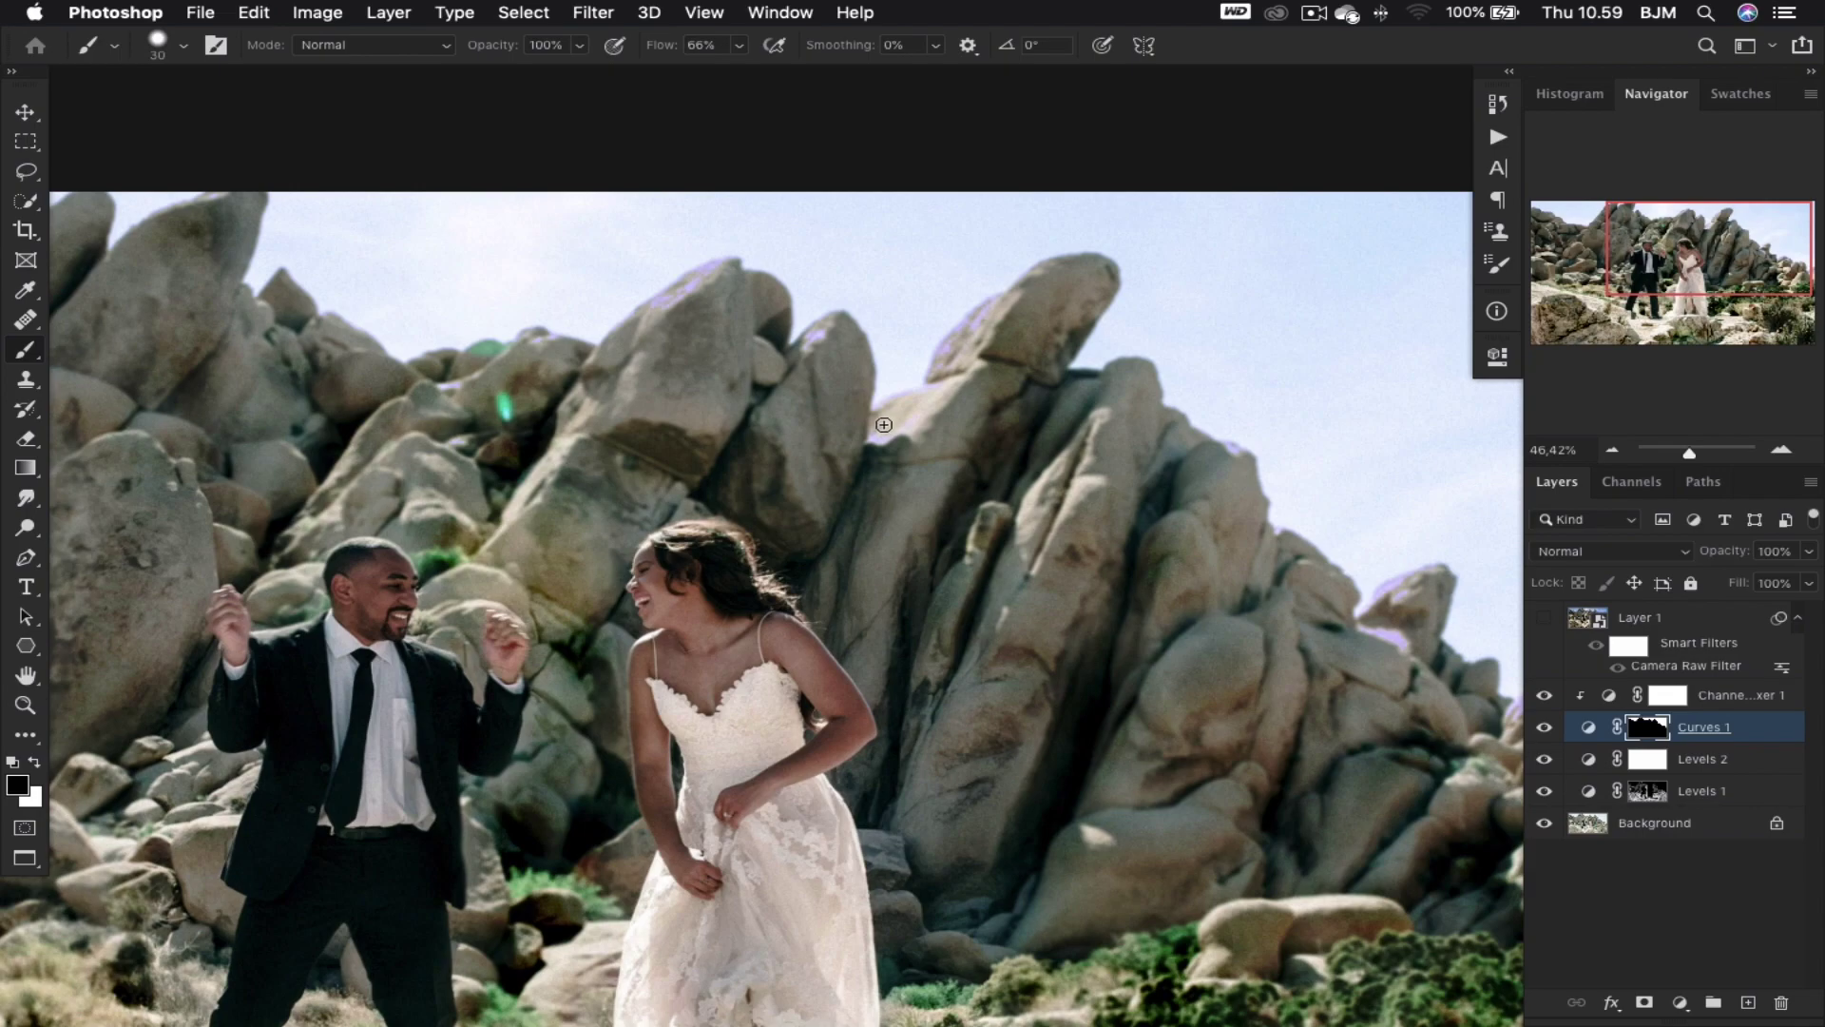
{"action": "left_click", "coordinate": [929, 391]}
- Pan across the rocks to the right edge, then back to the couple and top edge
{"action": "scroll", "coordinate": [980, 423], "scroll_direction": "right", "scroll_amount": 5}
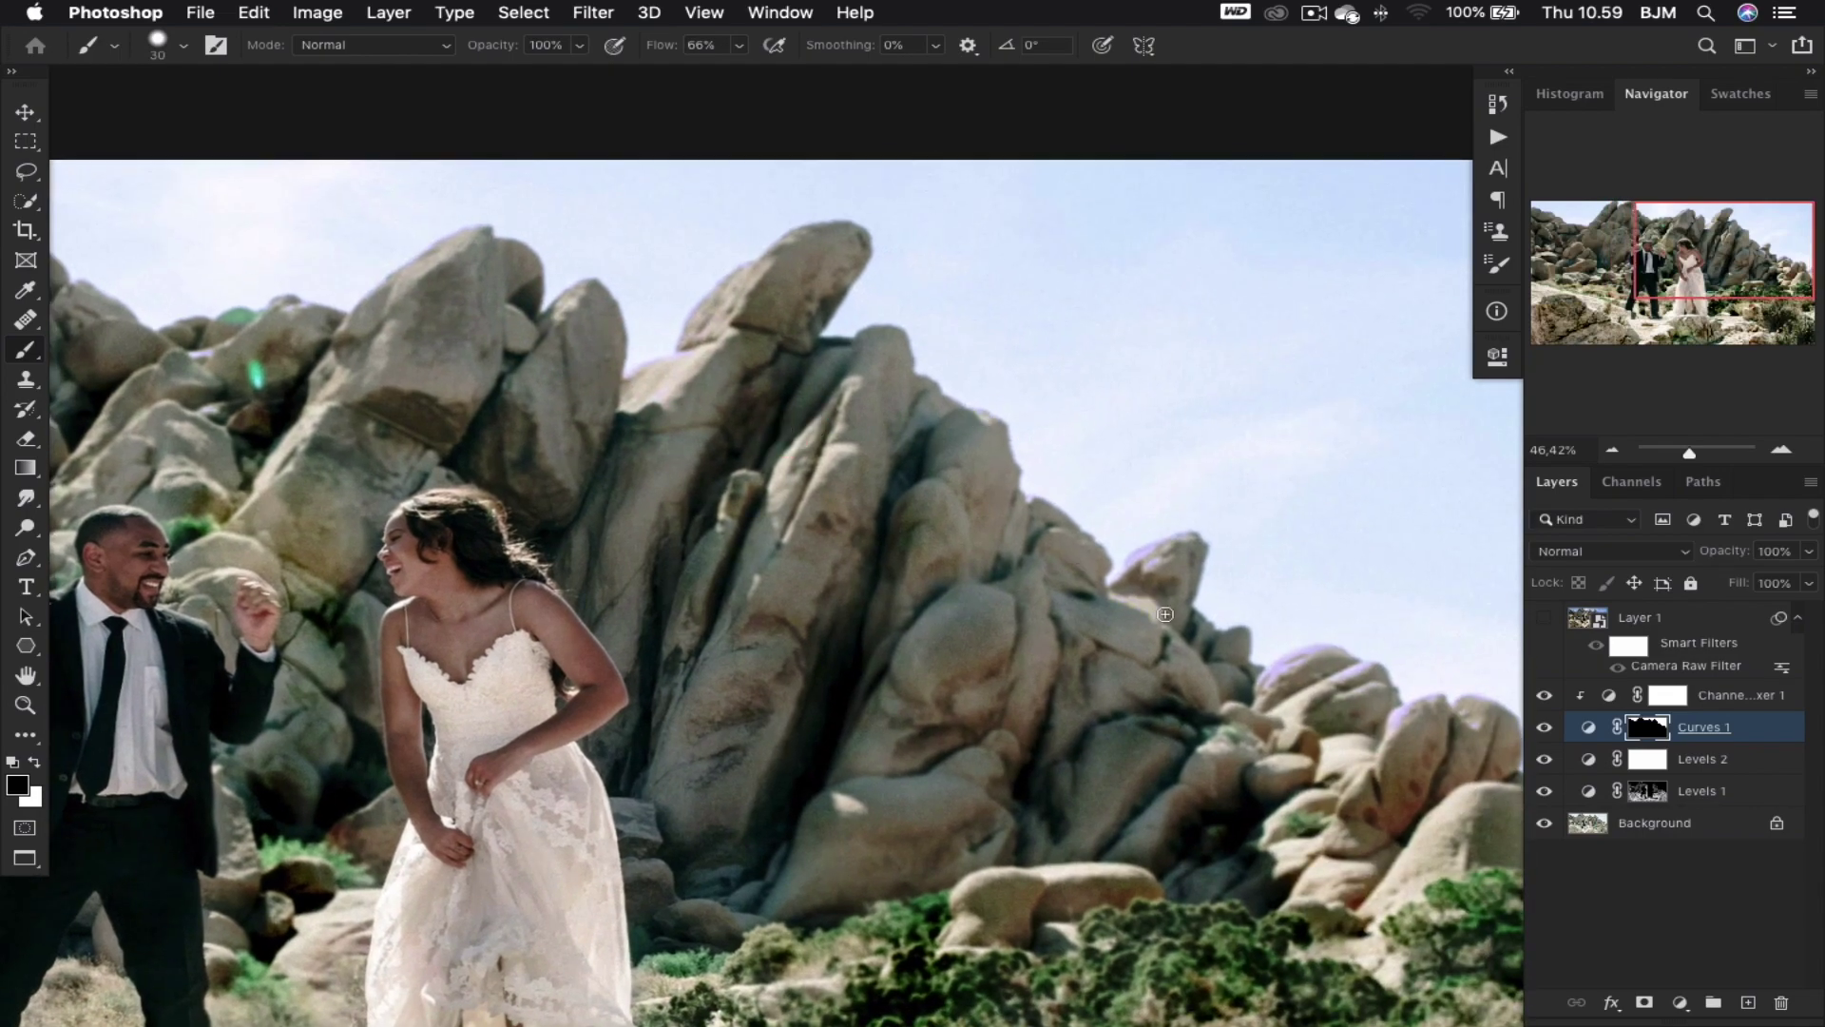
{"action": "left_click_drag", "start_coordinate": [1117, 591], "coordinate": [917, 407]}
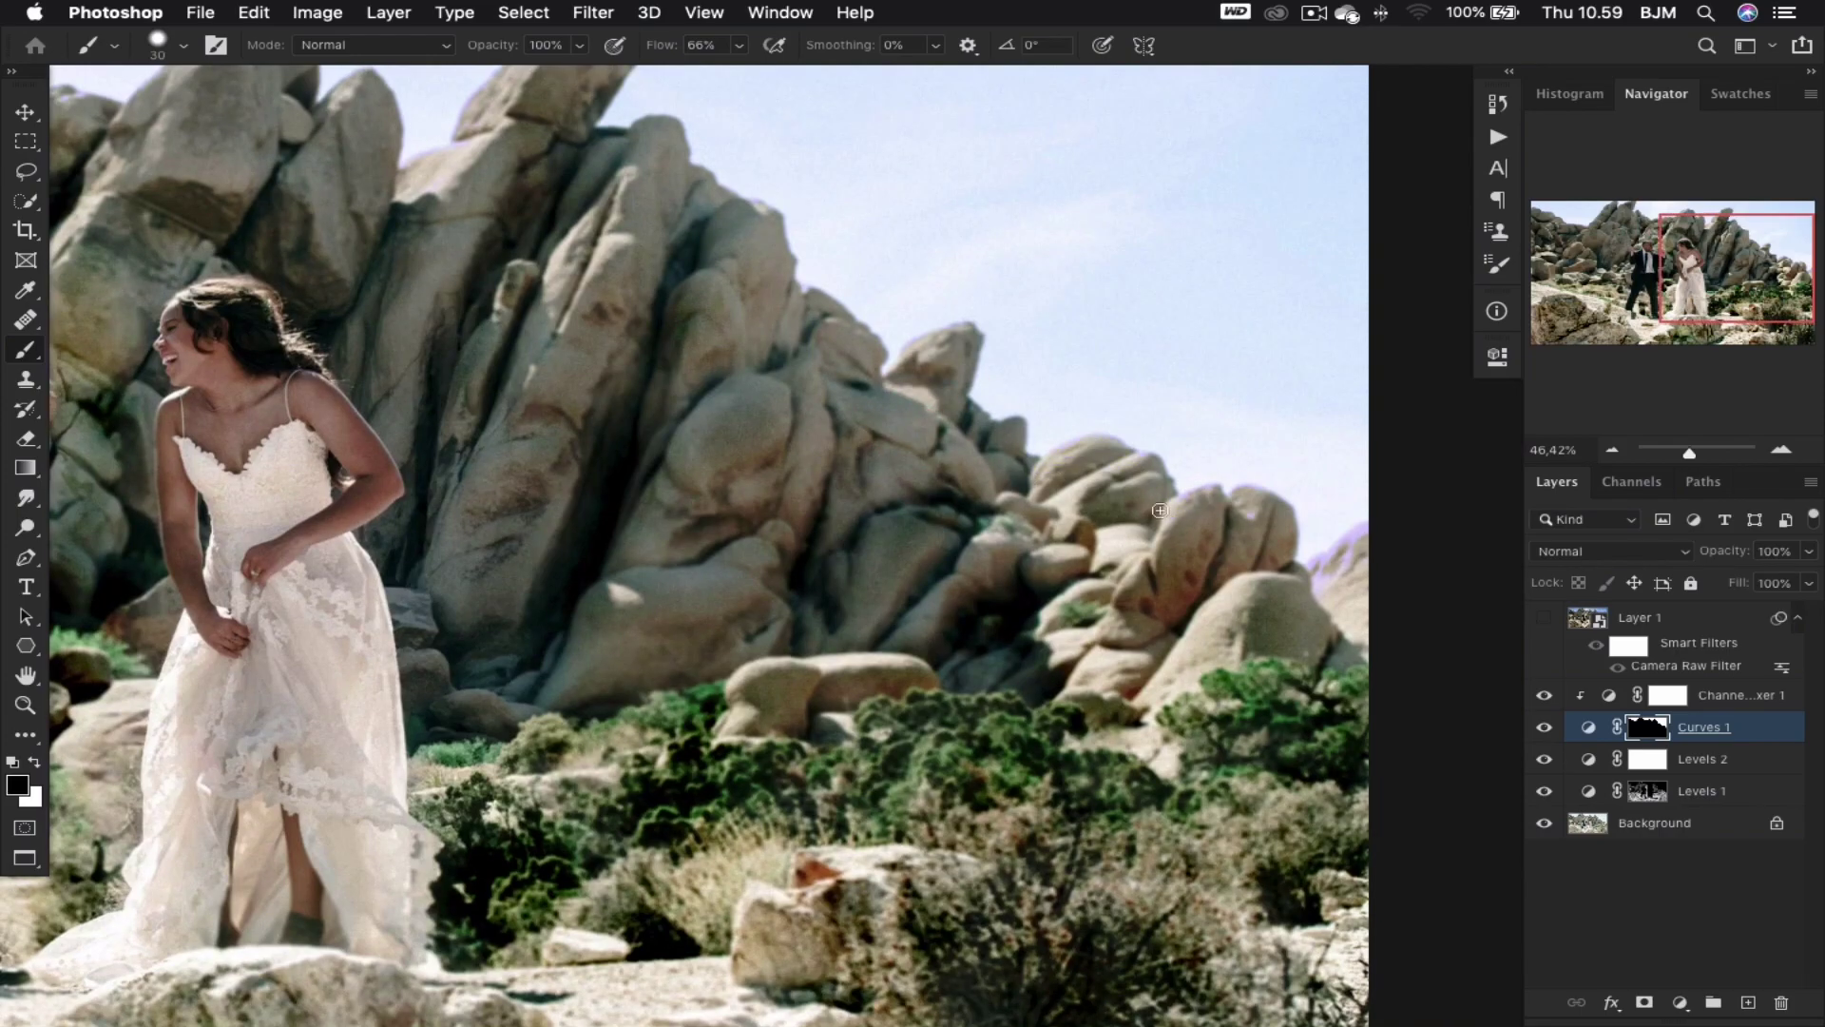
{"action": "scroll", "coordinate": [1160, 511], "scroll_direction": "right", "scroll_amount": 5}
{"action": "scroll", "coordinate": [1131, 495], "scroll_direction": "left", "scroll_amount": 10}
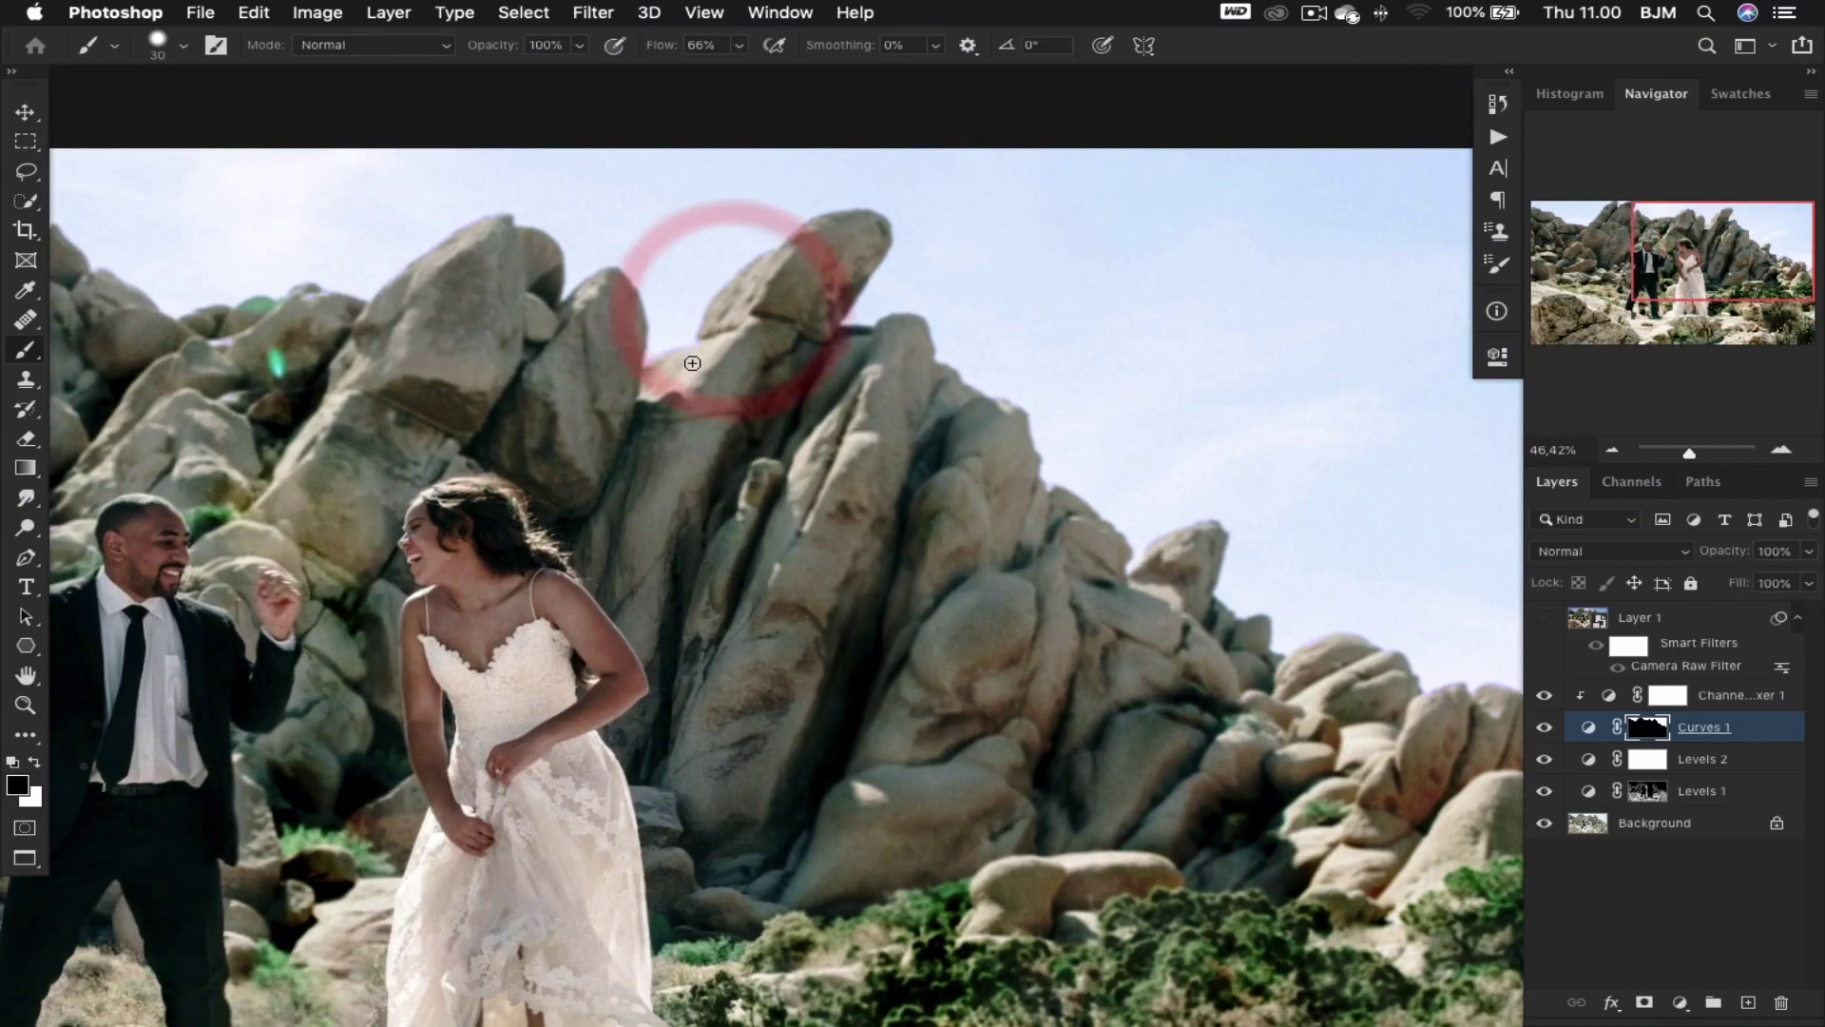
{"action": "left_click_drag", "start_coordinate": [937, 367], "coordinate": [1148, 549]}
{"action": "scroll", "coordinate": [1148, 550], "scroll_direction": "down", "scroll_amount": 5}
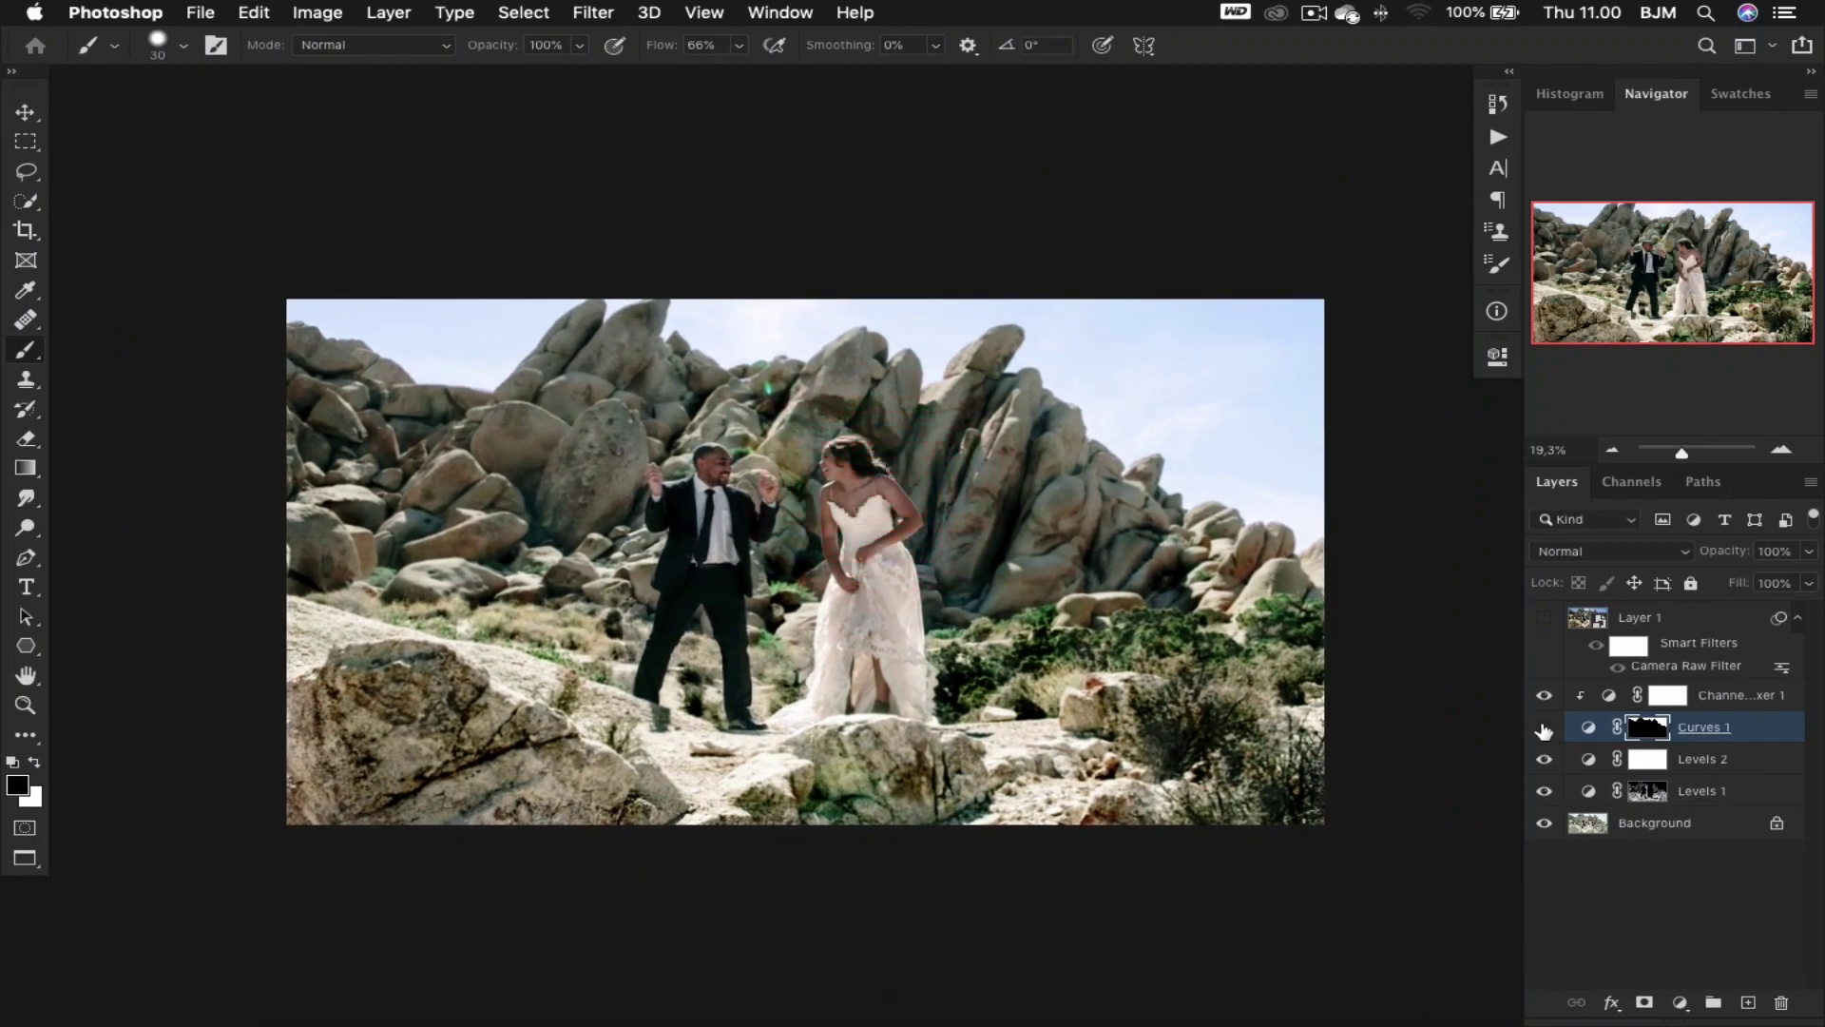
- Stamp visible layers into Layer 2, convert it to a smart object, and move the Camera Raw filter onto it
{"action": "left_click", "coordinate": [1542, 730]}
{"action": "left_click", "coordinate": [1708, 696]}
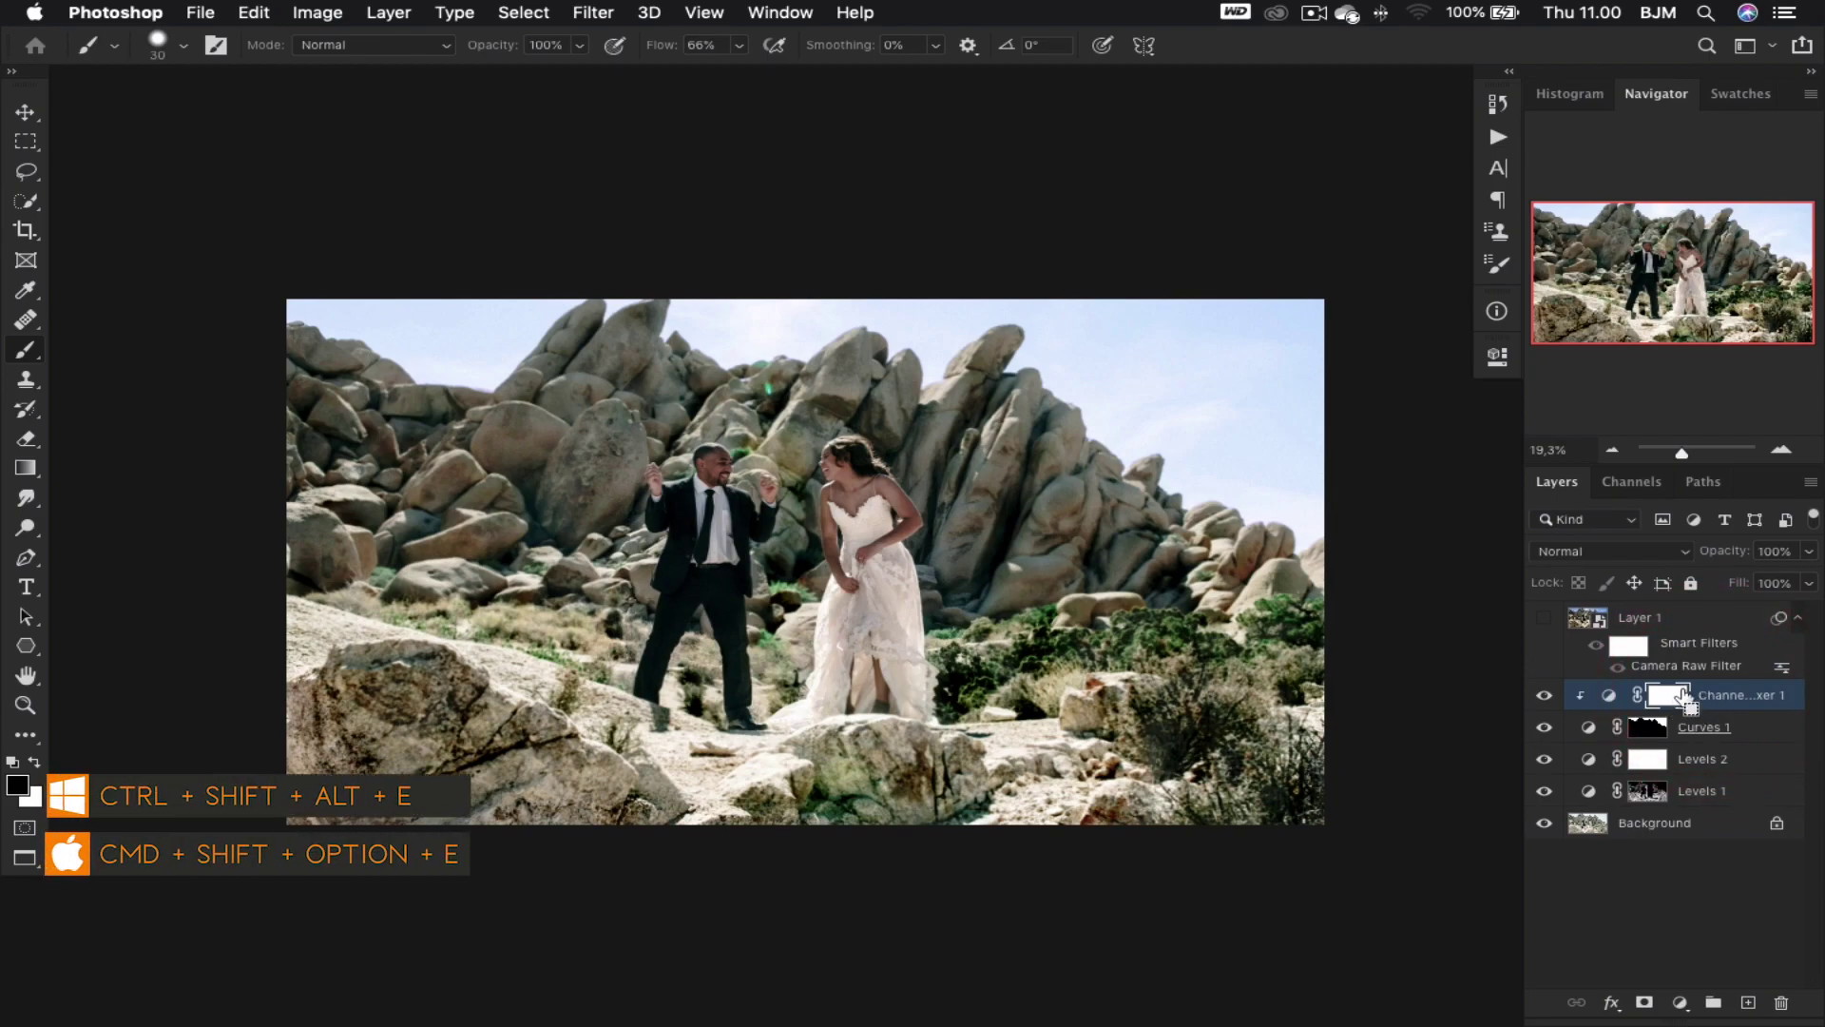
{"action": "key", "text": "super+shift+alt+e"}
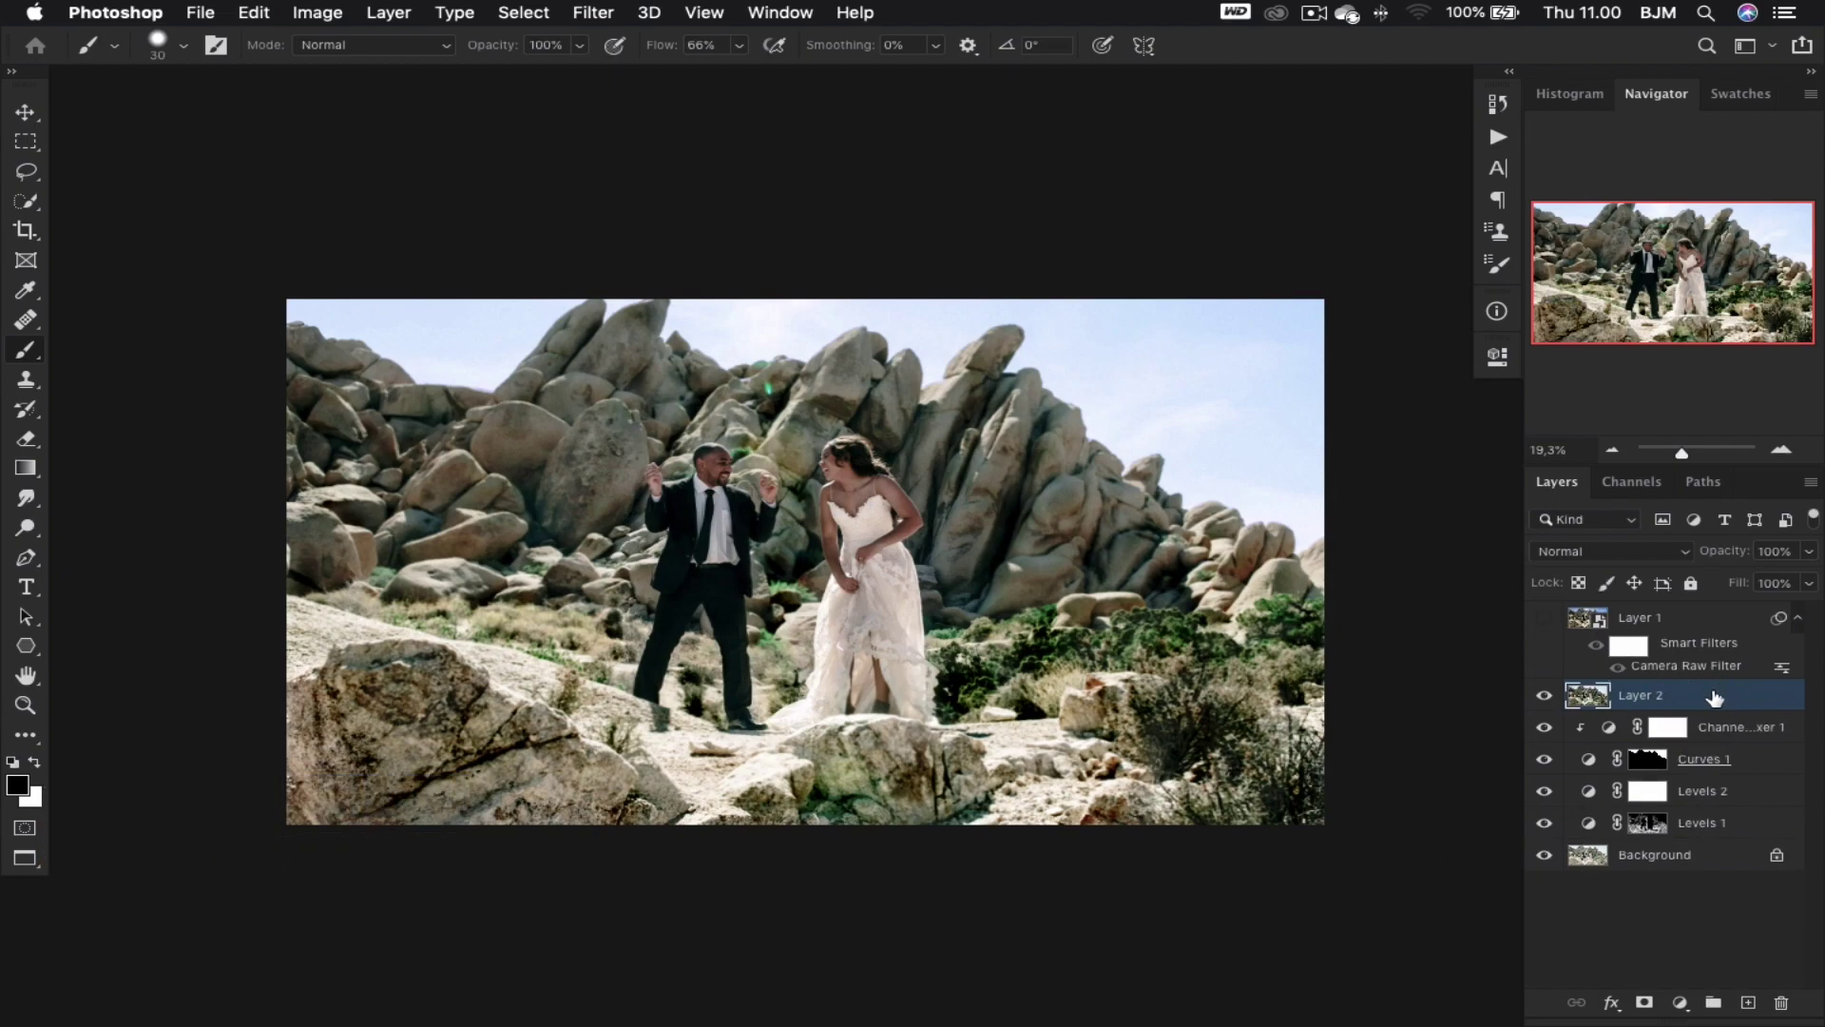
{"action": "right_click", "coordinate": [1716, 697]}
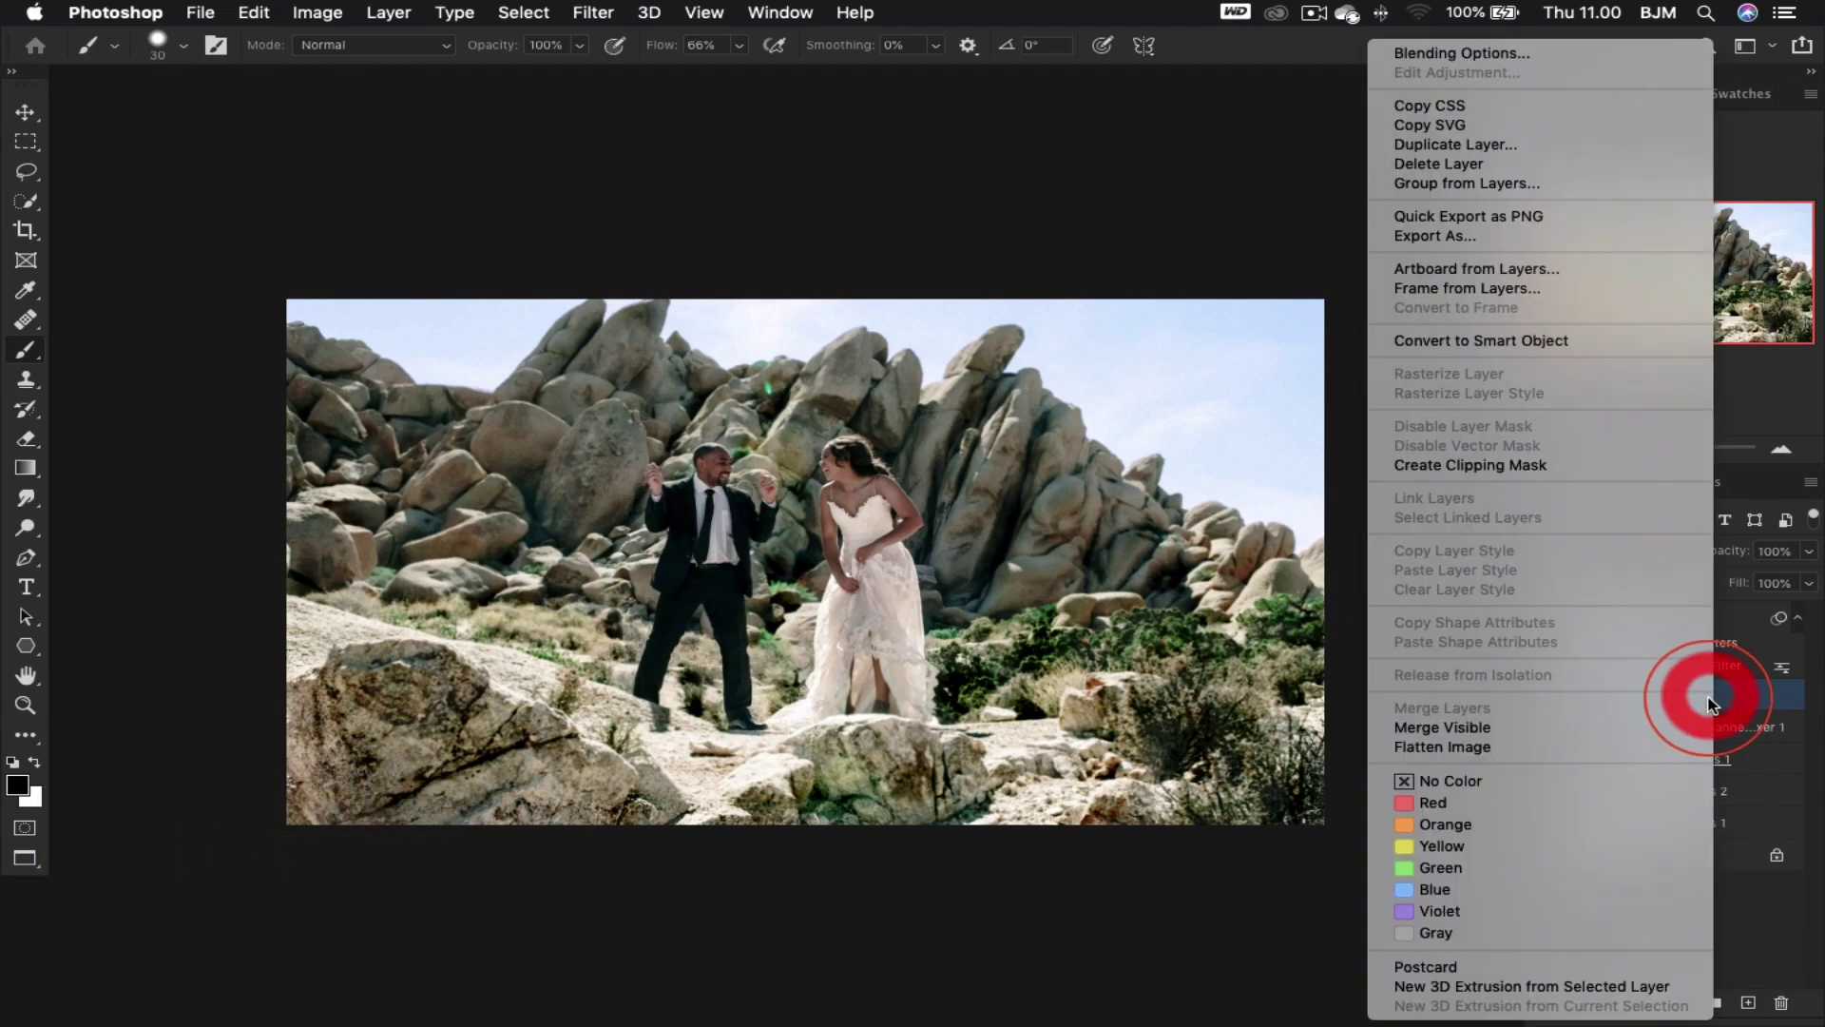
{"action": "left_click", "coordinate": [1613, 342]}
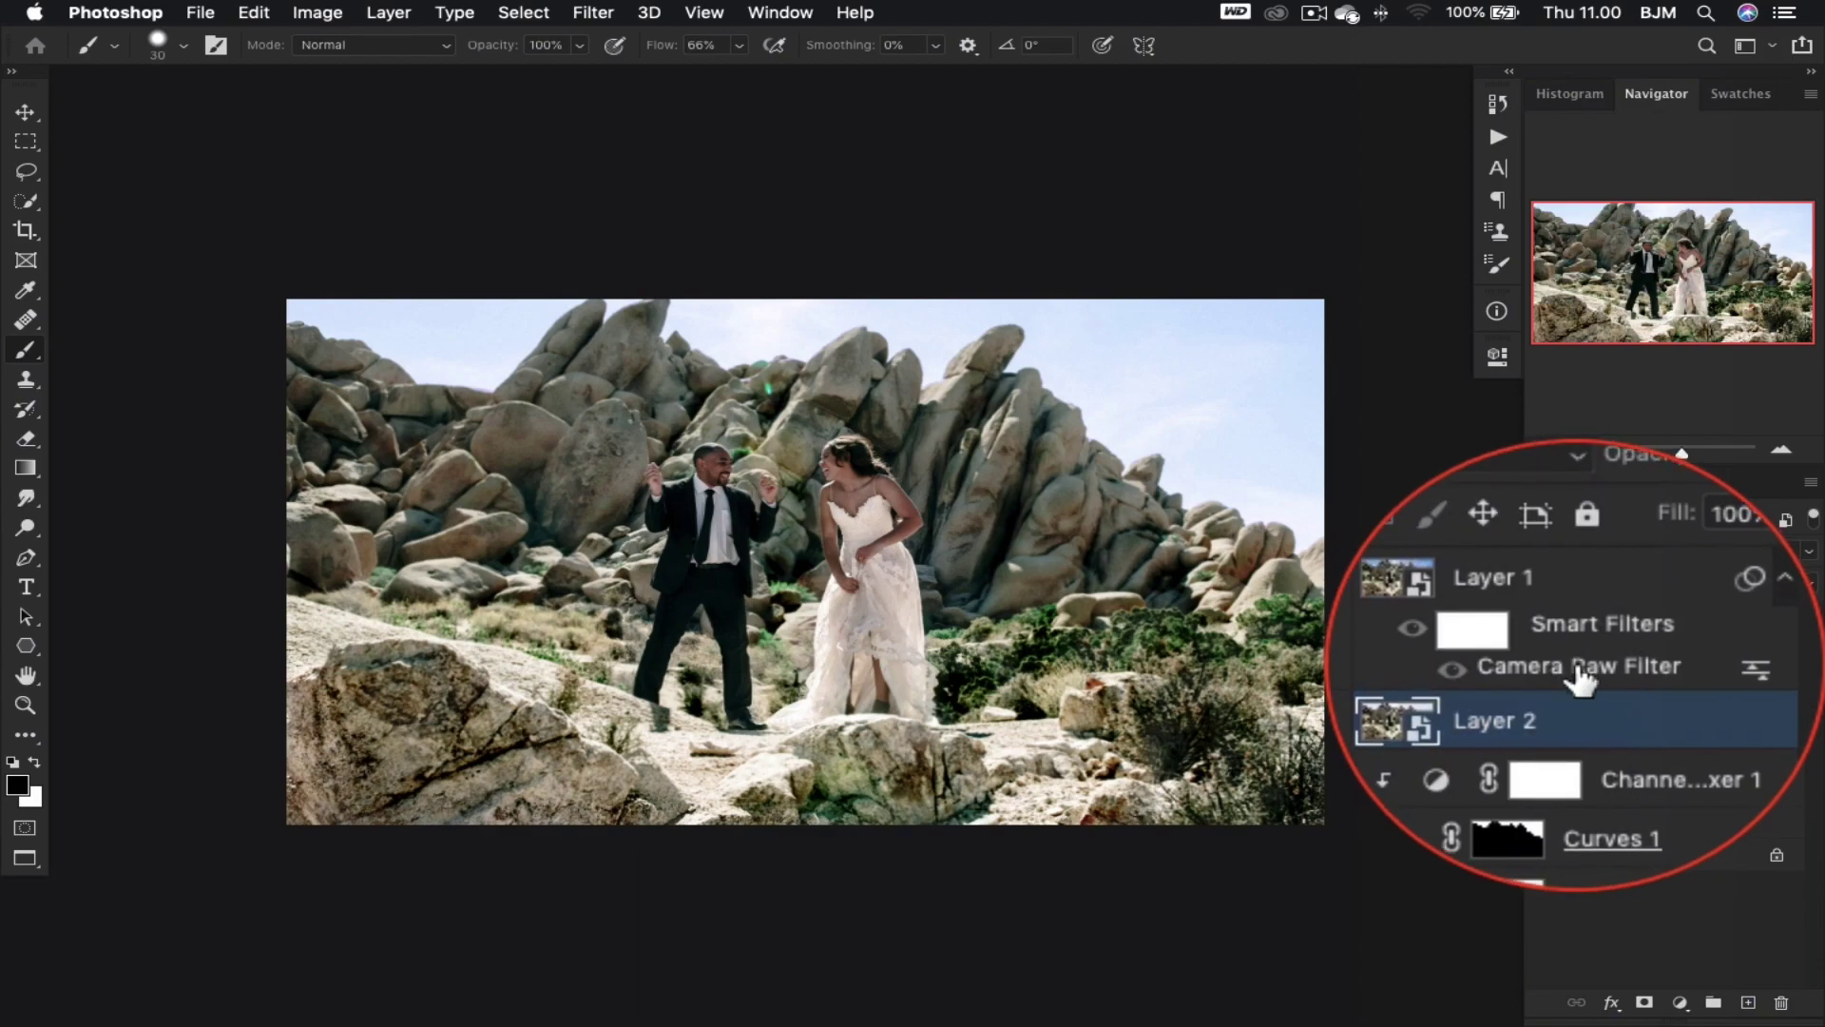
{"action": "left_click_drag", "start_coordinate": [1581, 677], "coordinate": [1574, 704]}
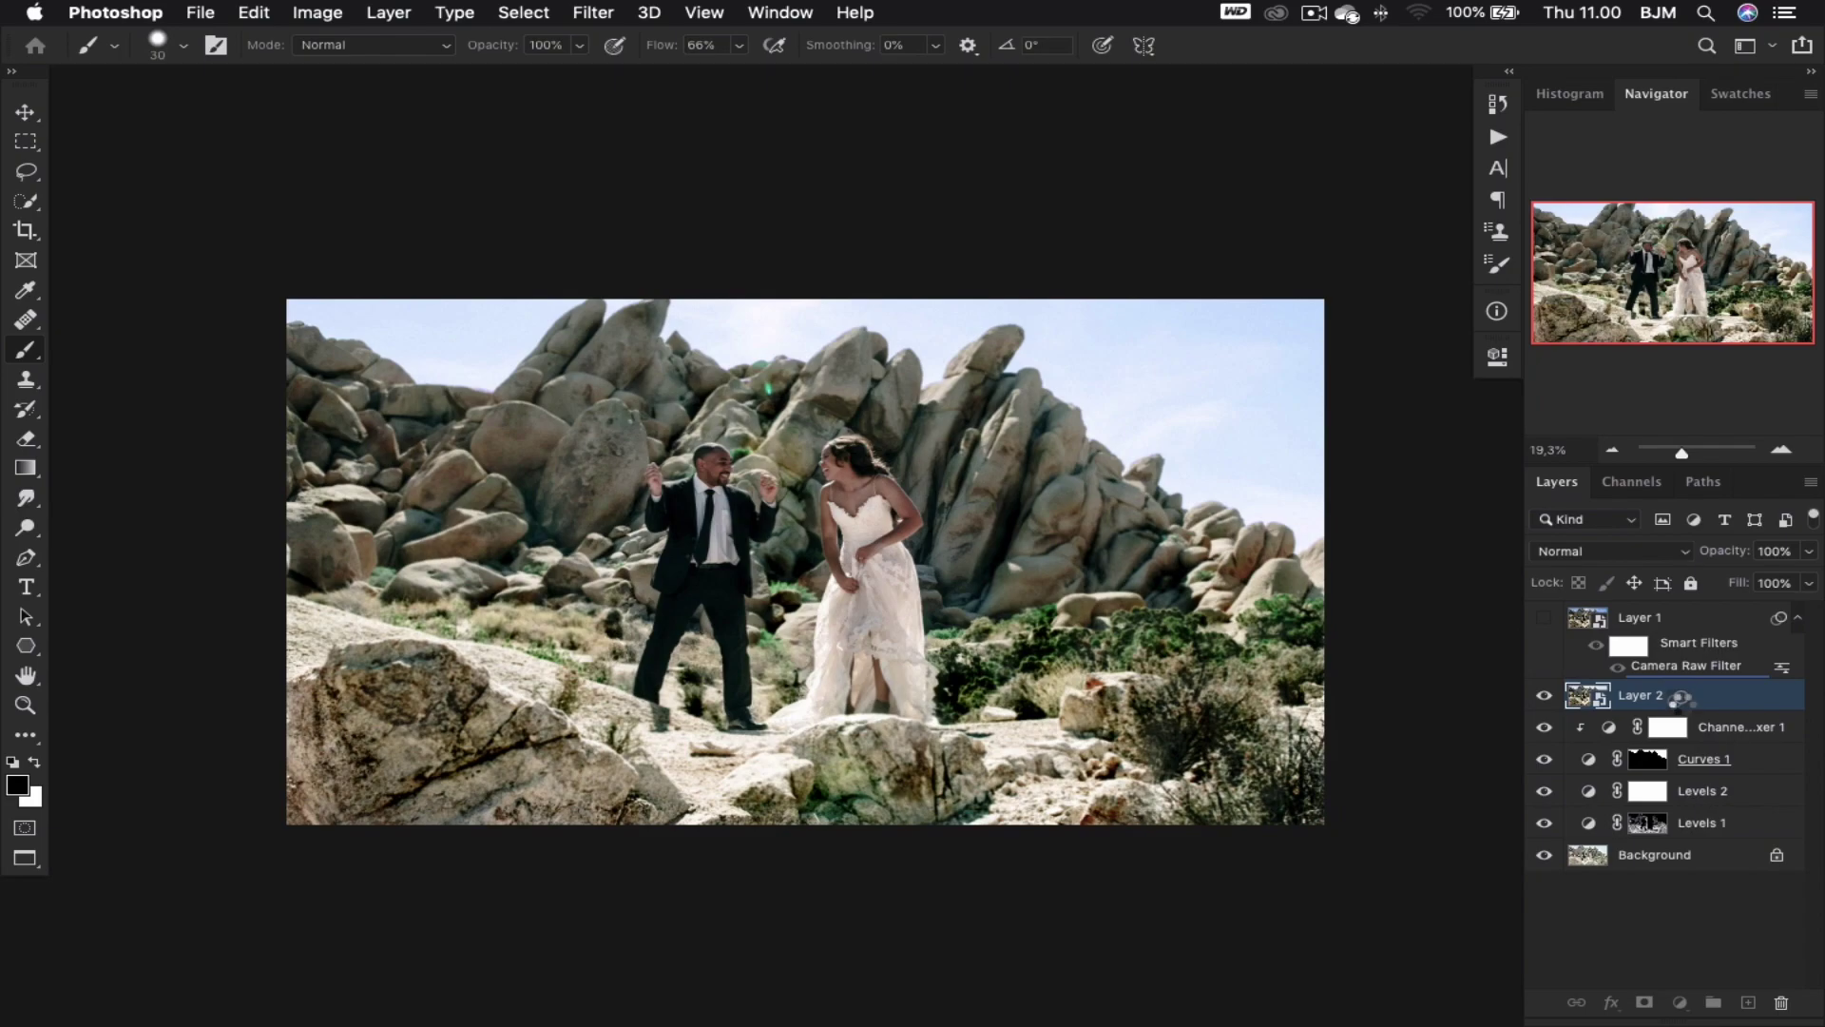
{"action": "left_click_drag", "start_coordinate": [1679, 697], "coordinate": [1679, 699]}
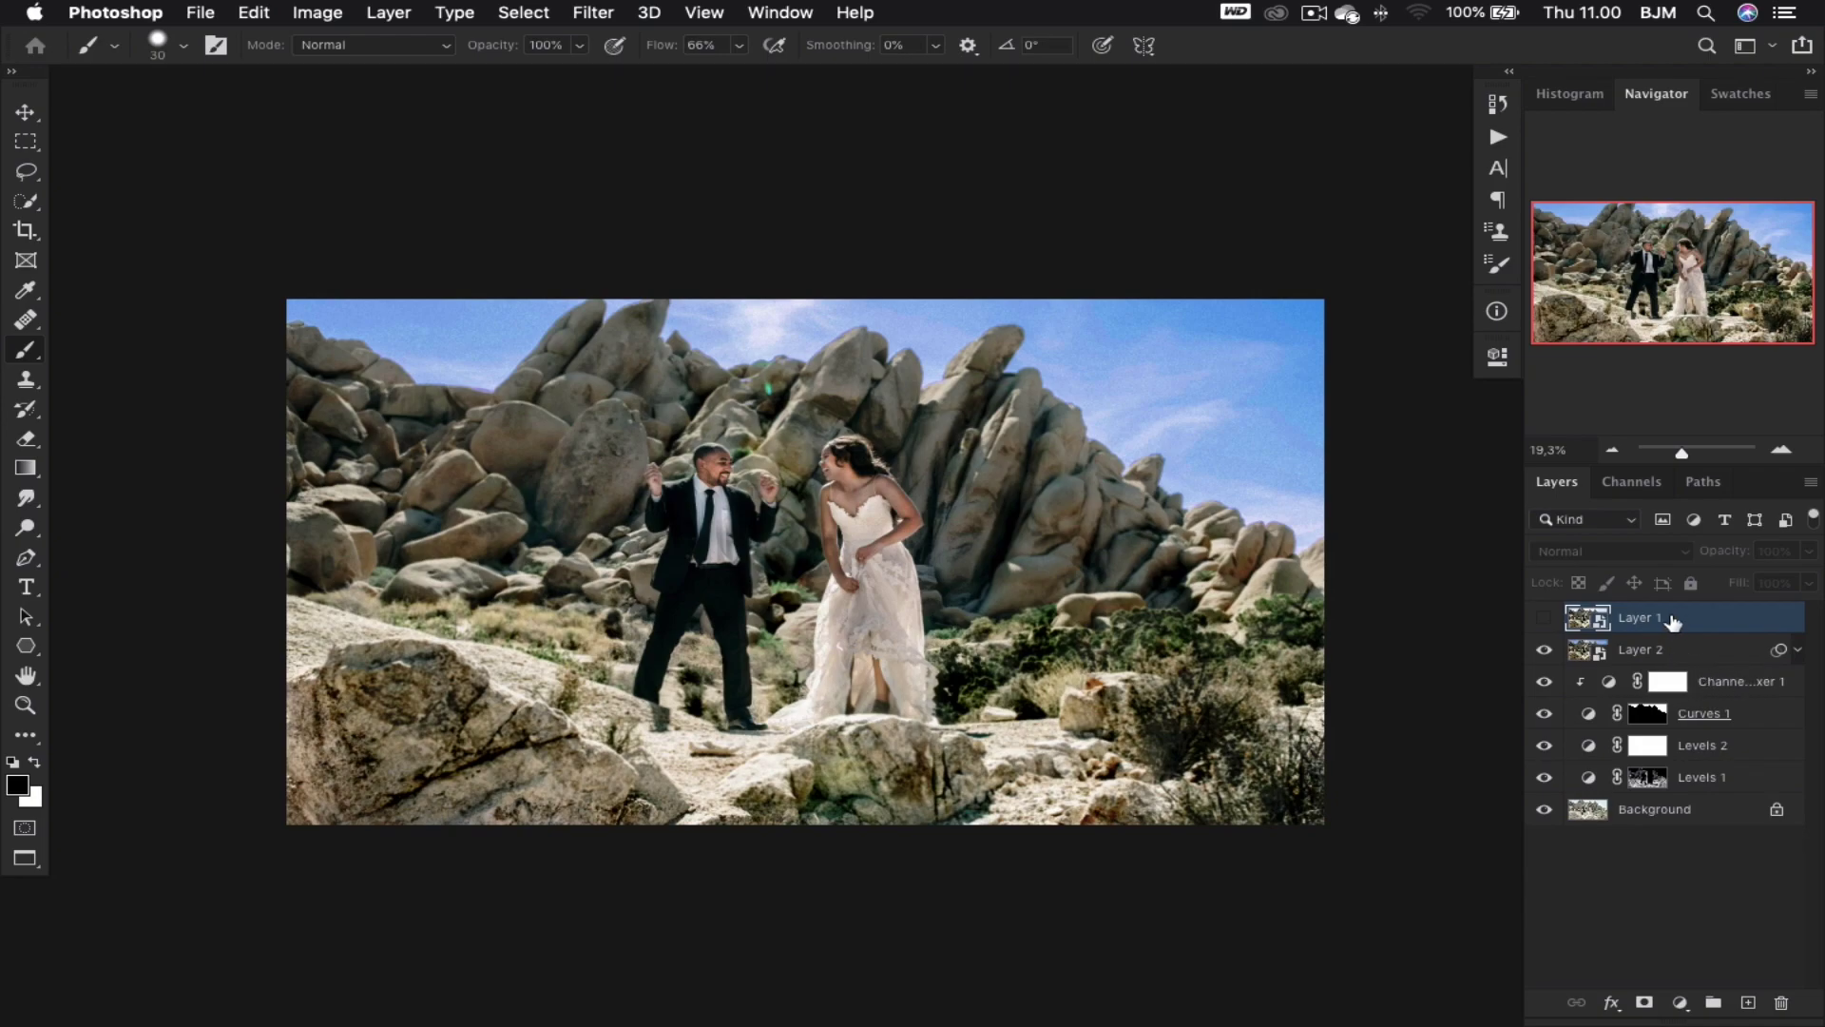
- Delete Layer 1 and group Layer 2 through Levels 1 into Group 1
{"action": "key", "text": "Delete"}
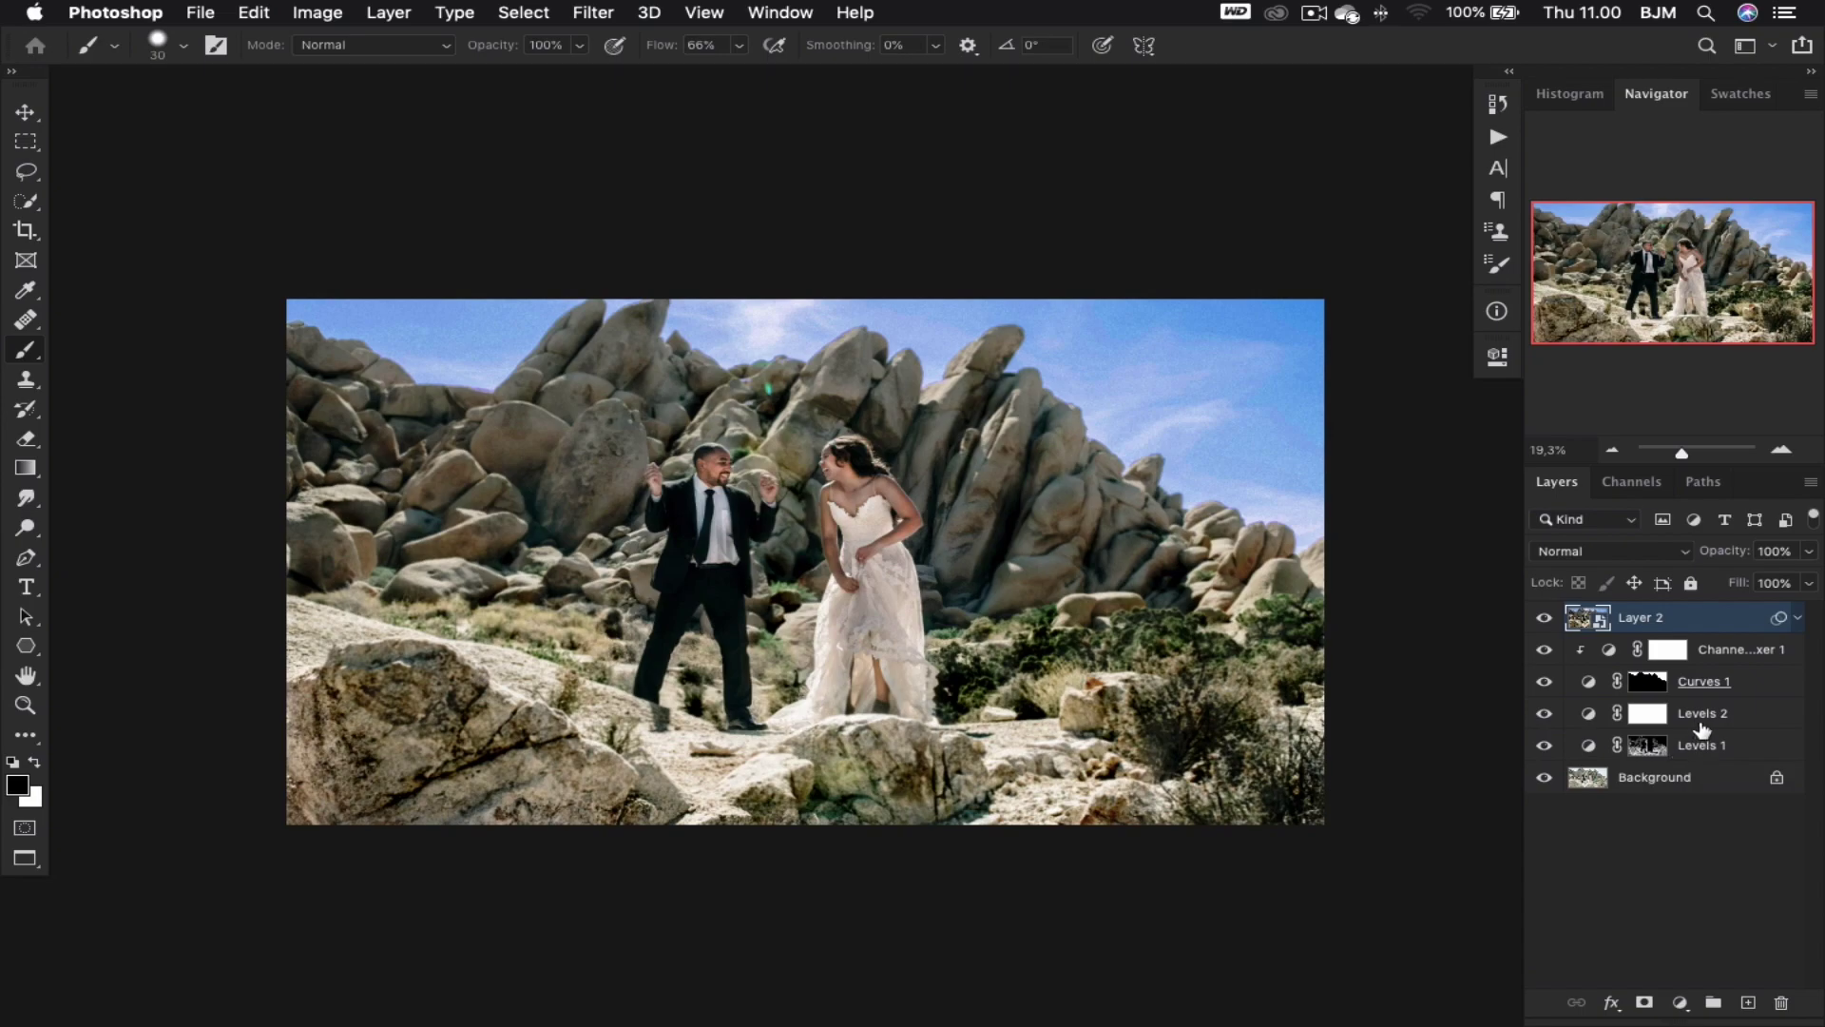
{"action": "left_click", "coordinate": [1696, 748], "text": "shift"}
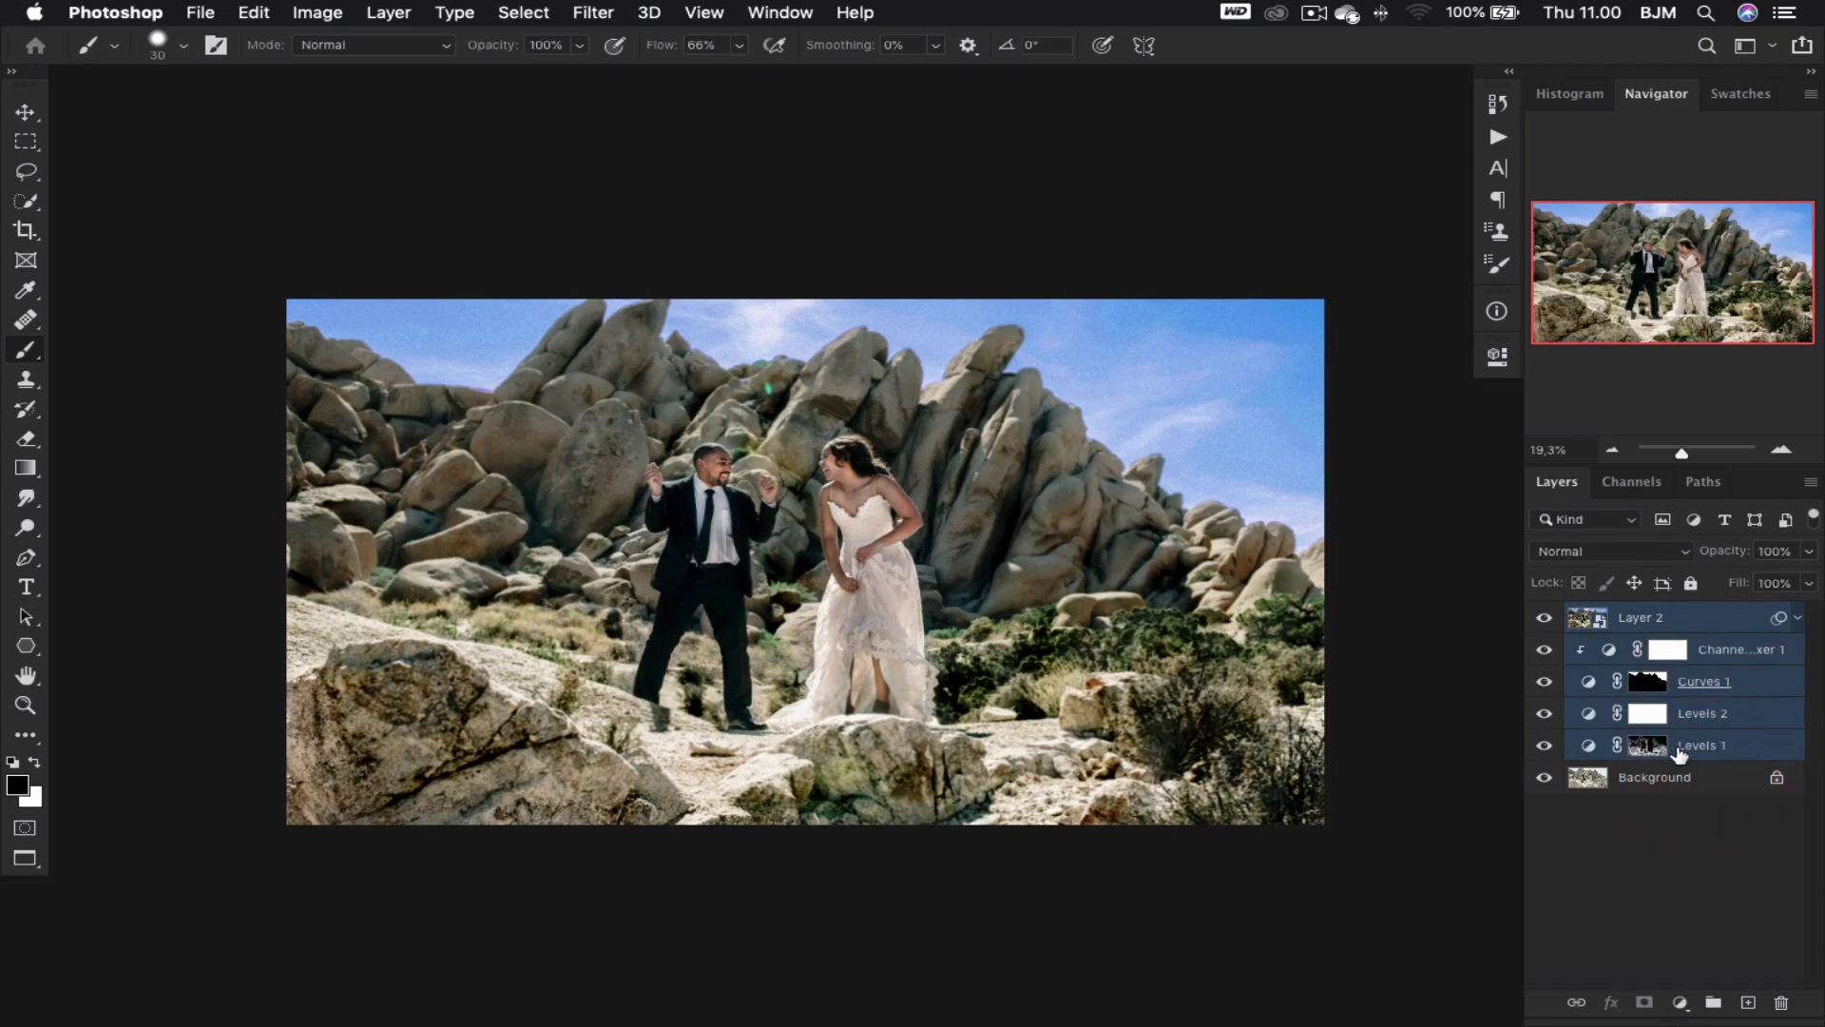
{"action": "key", "text": "super+g"}
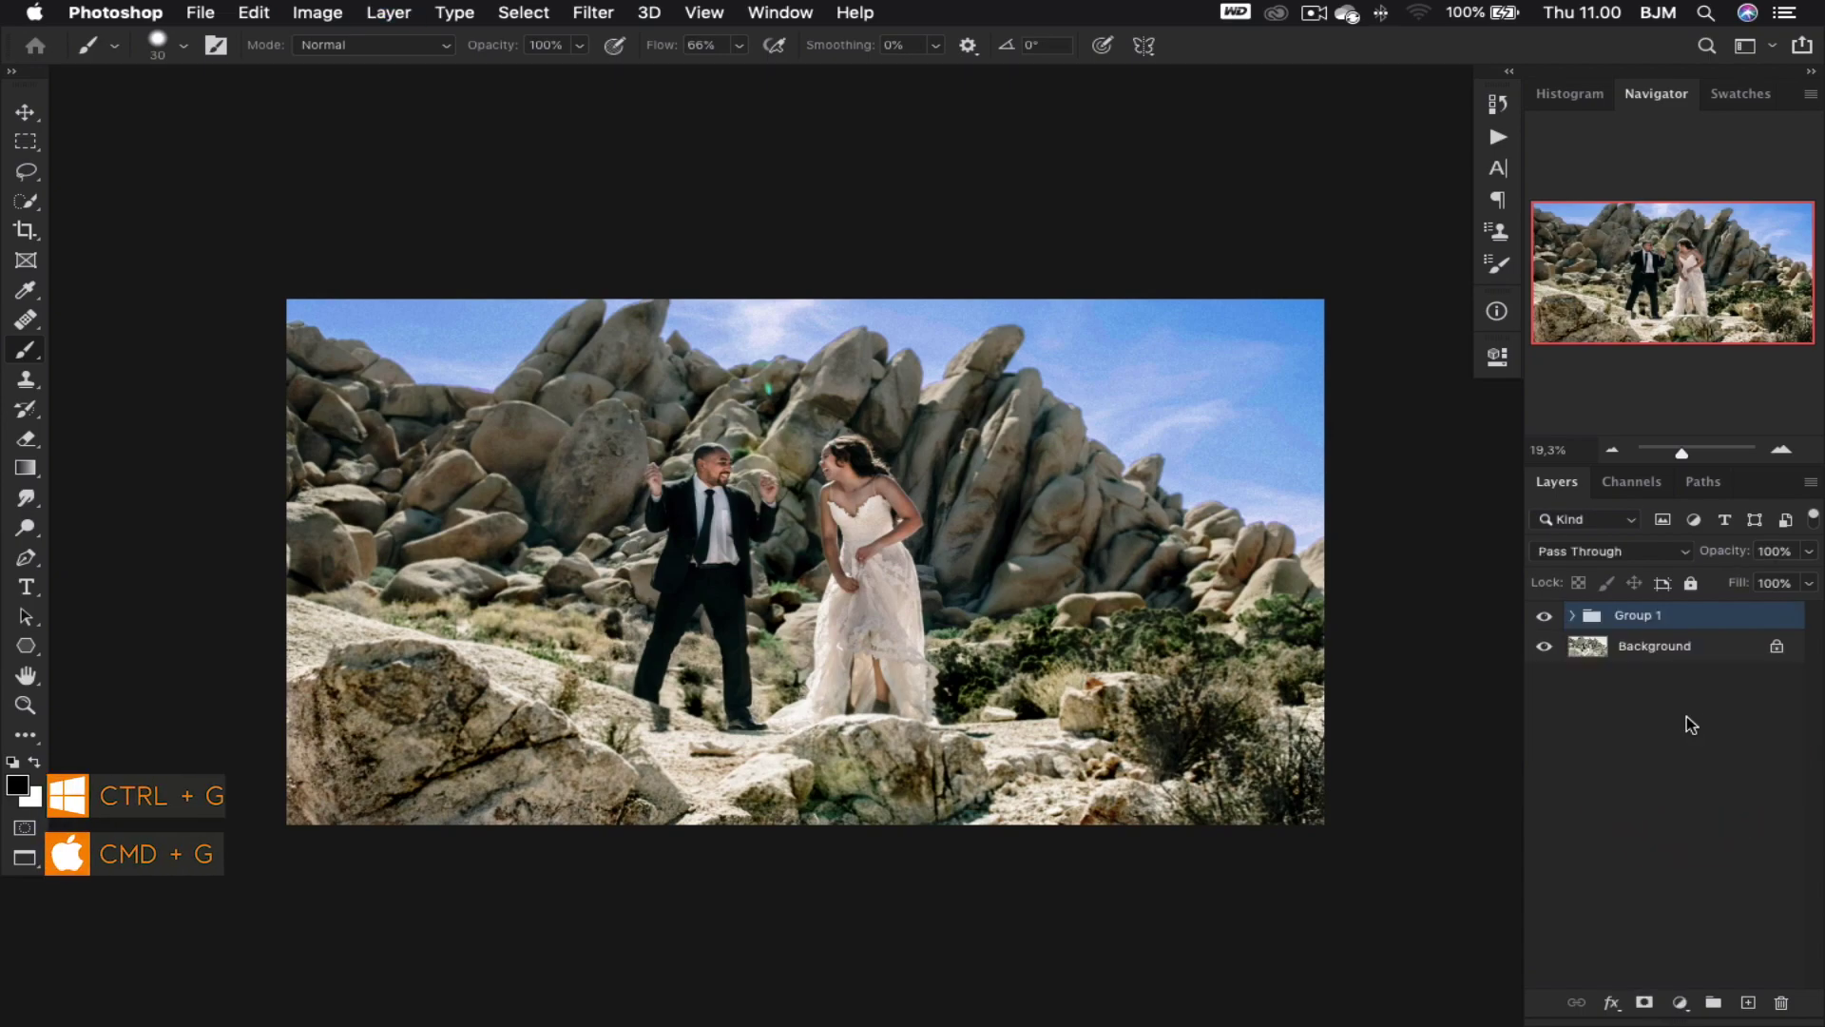
{"action": "left_click", "coordinate": [1544, 619]}
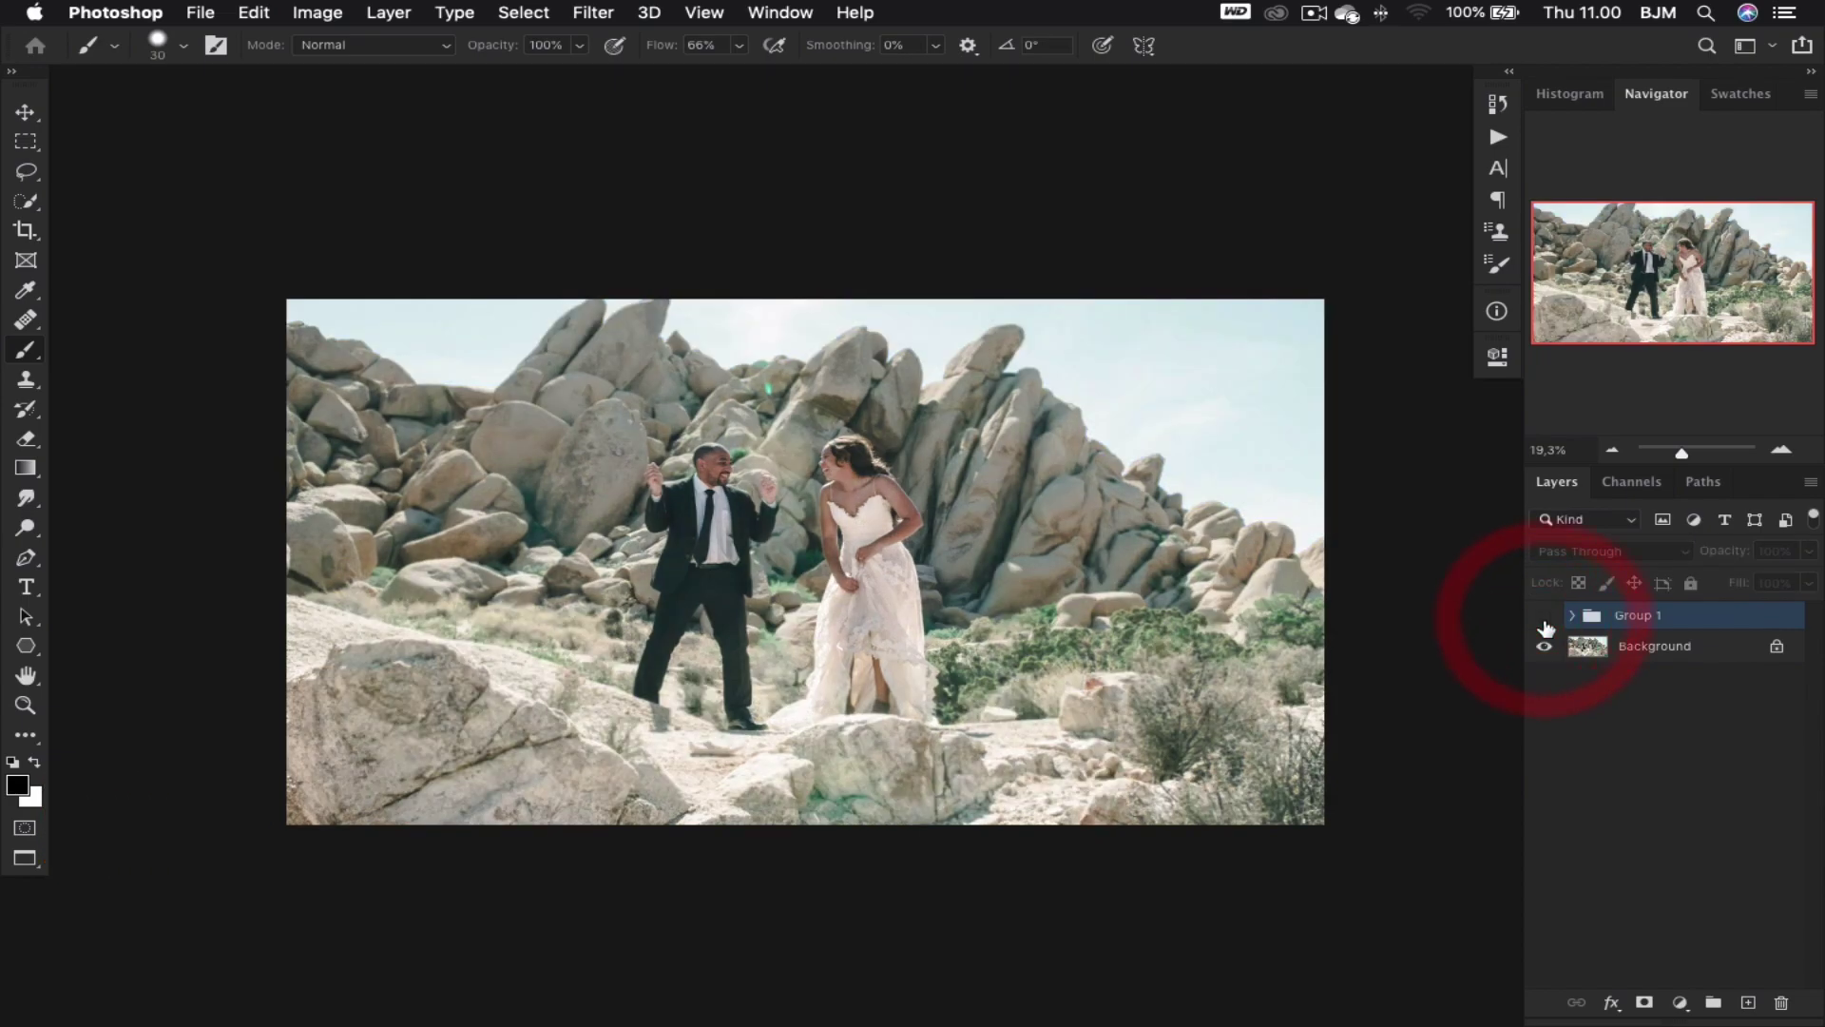
{"action": "left_click", "coordinate": [1543, 619]}
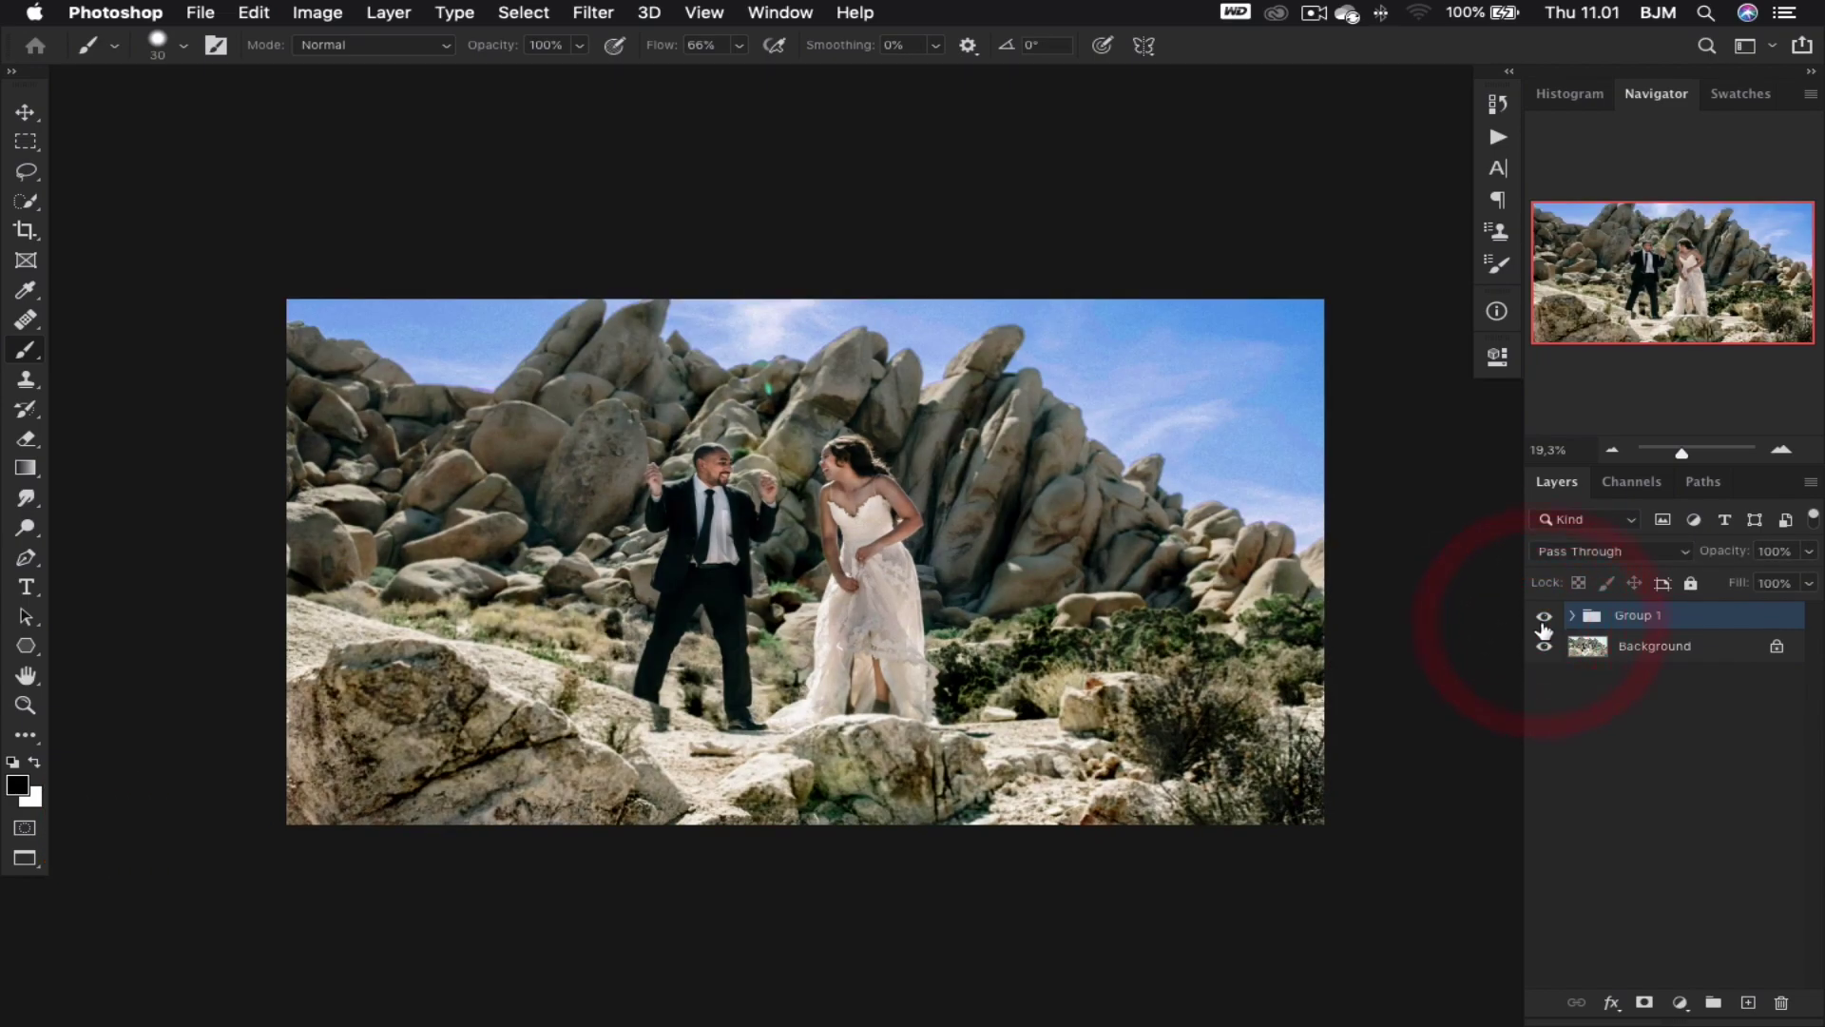
{"action": "left_click", "coordinate": [1544, 618]}
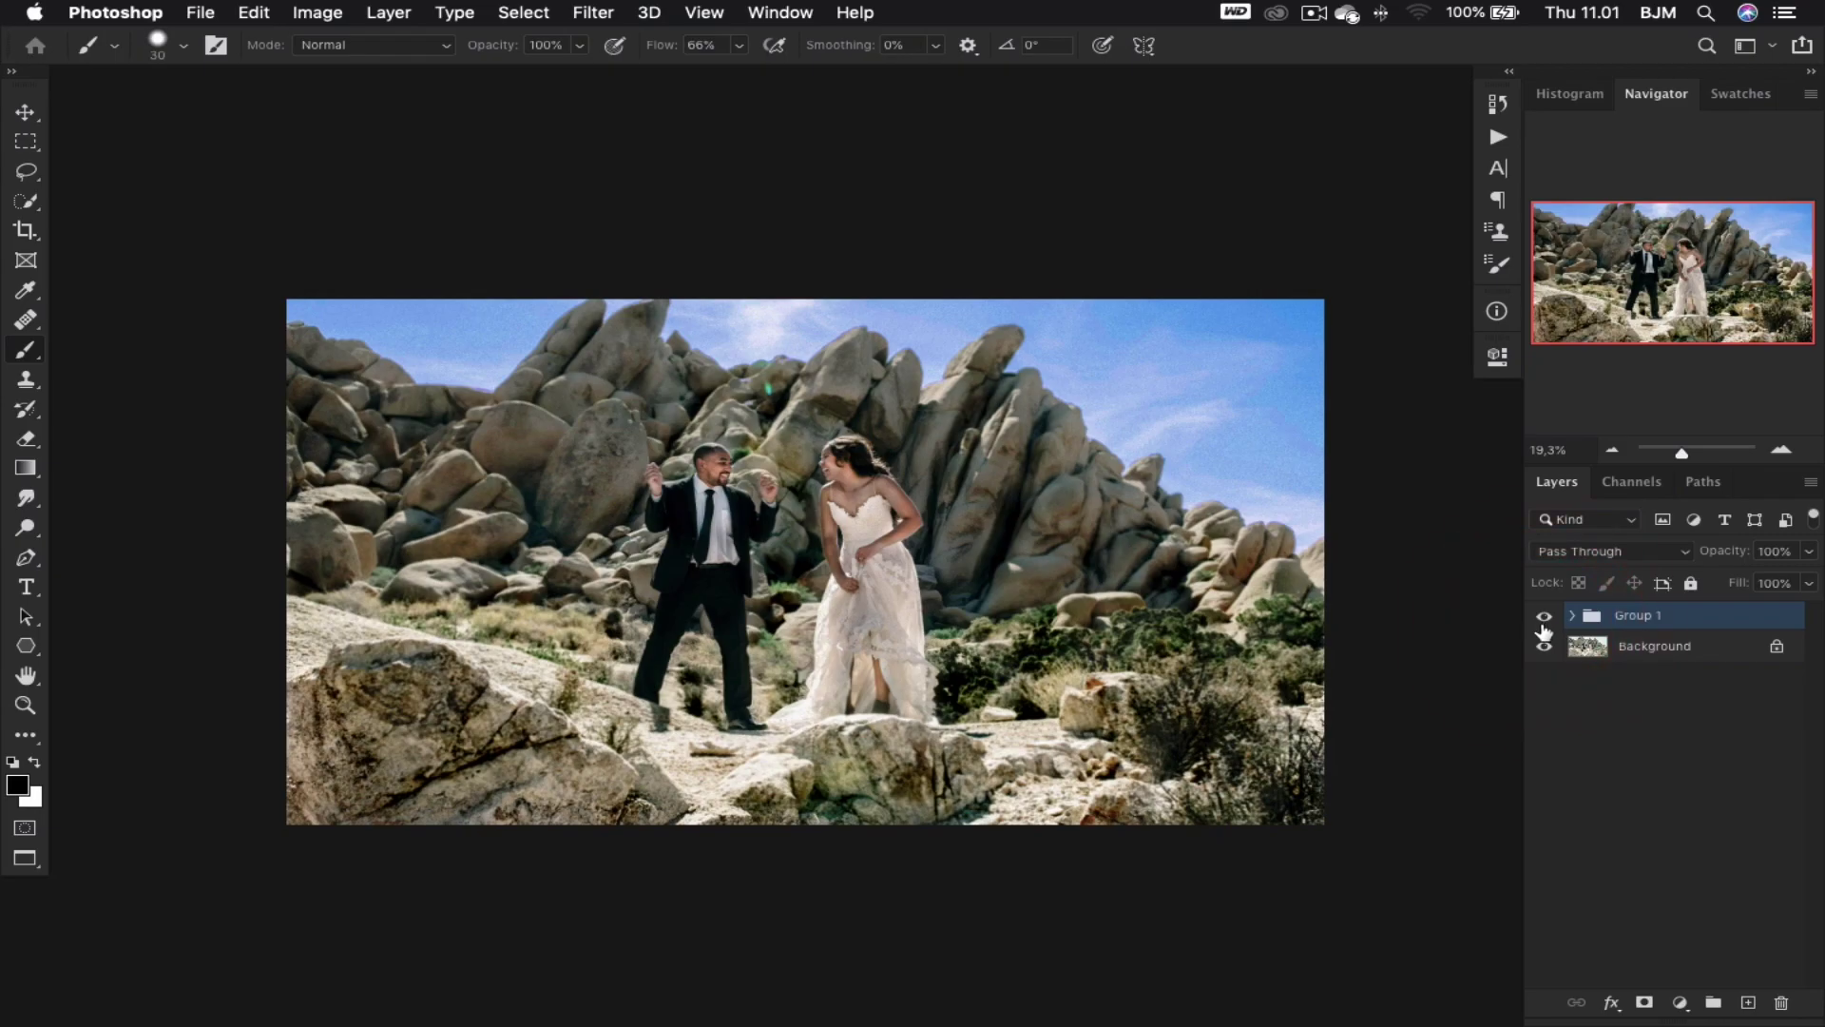